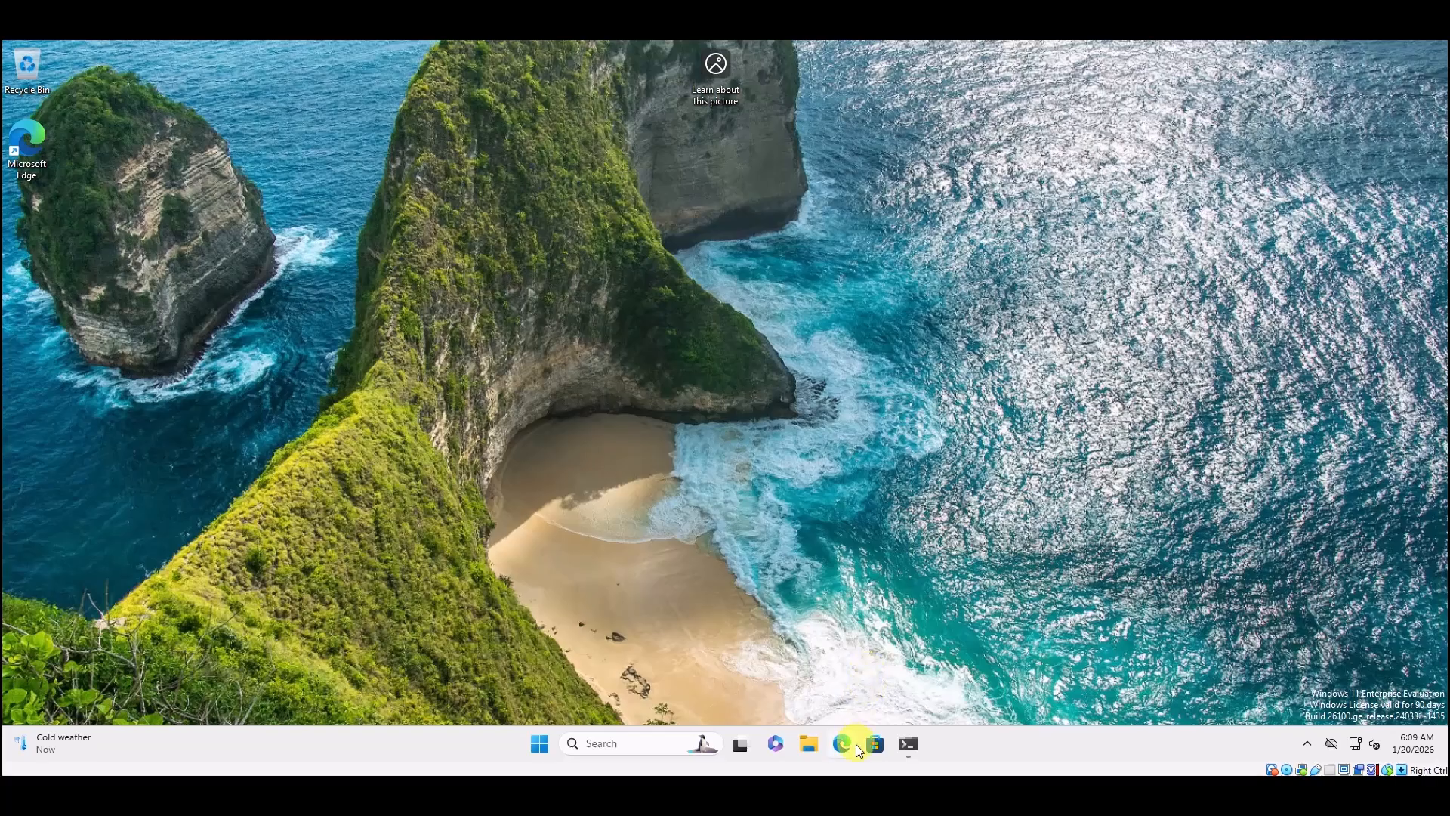
# Launch Edge and finish first-run setup with no sign-in, no import, no Google data, no personalization.
pyautogui.click(843, 745)
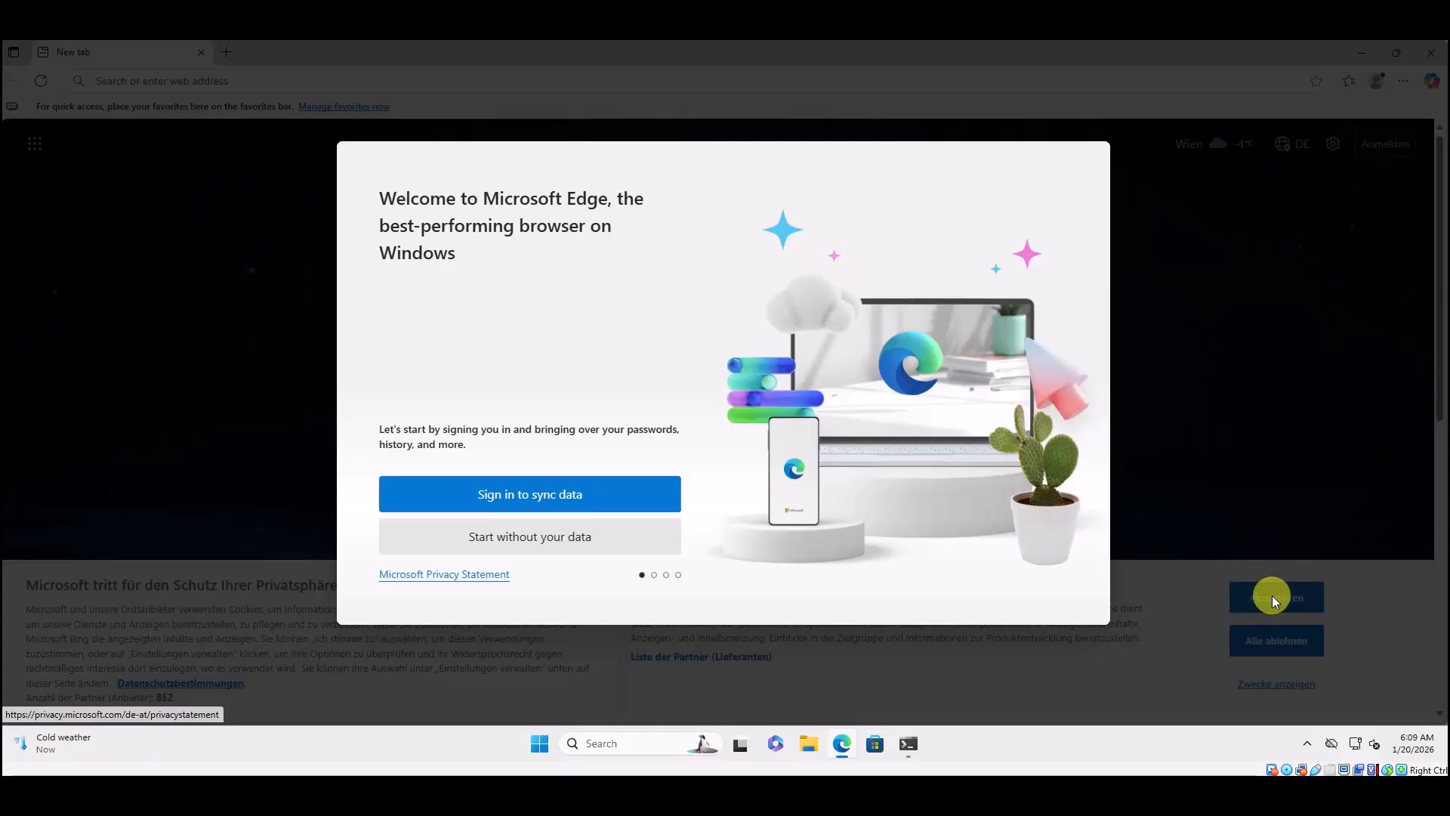
pyautogui.click(514, 552)
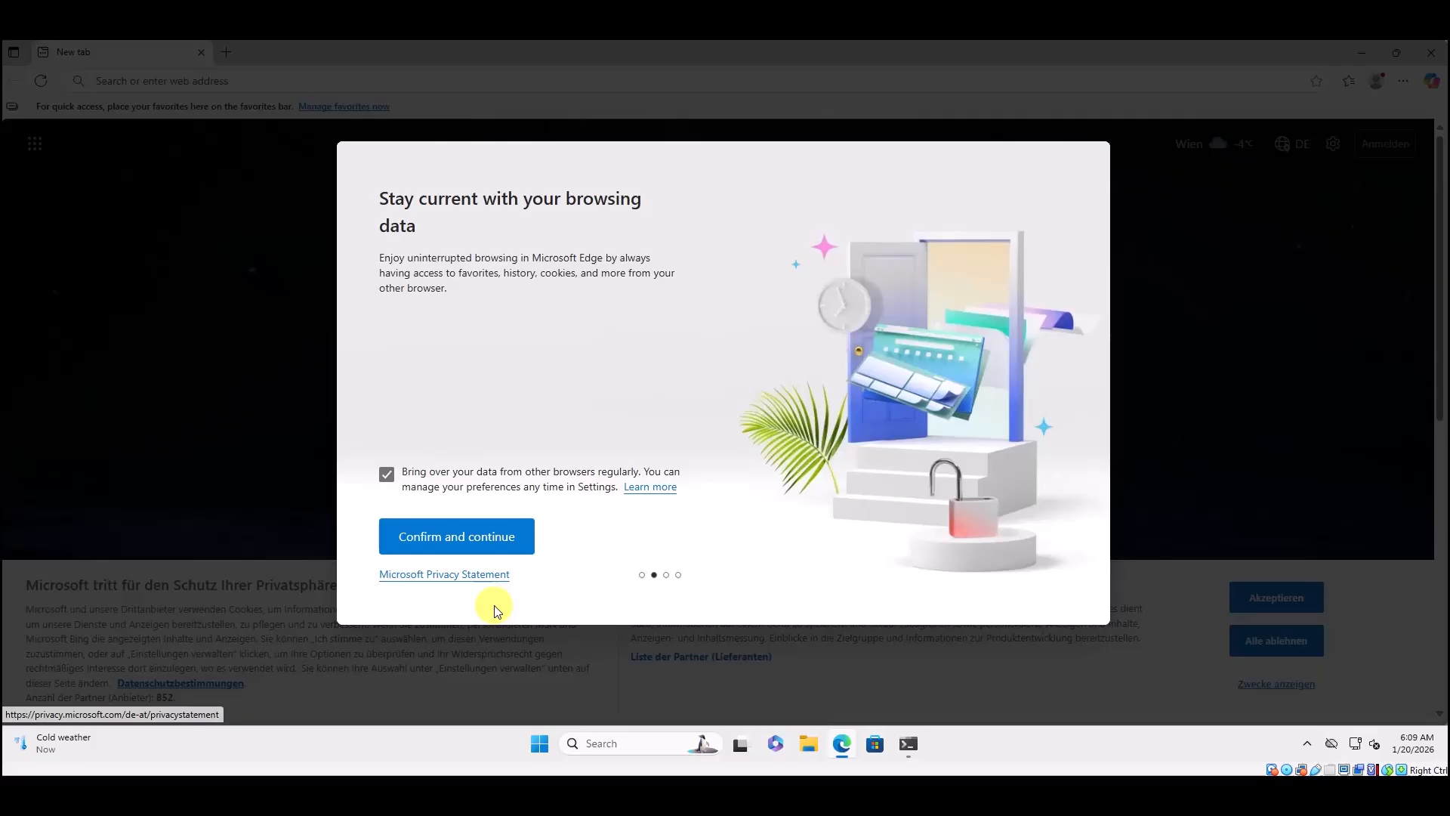
pyautogui.click(387, 474)
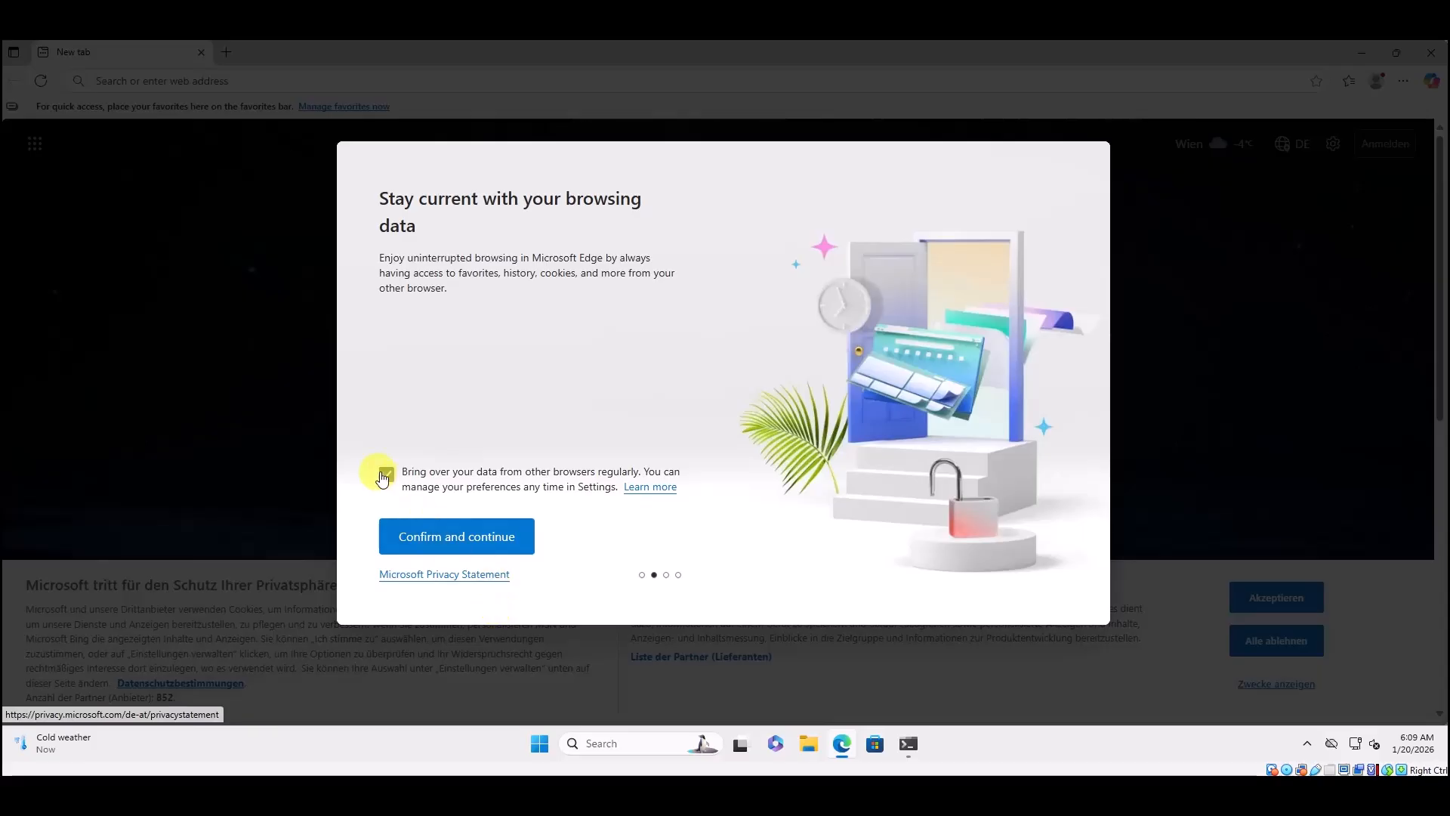
pyautogui.click(476, 540)
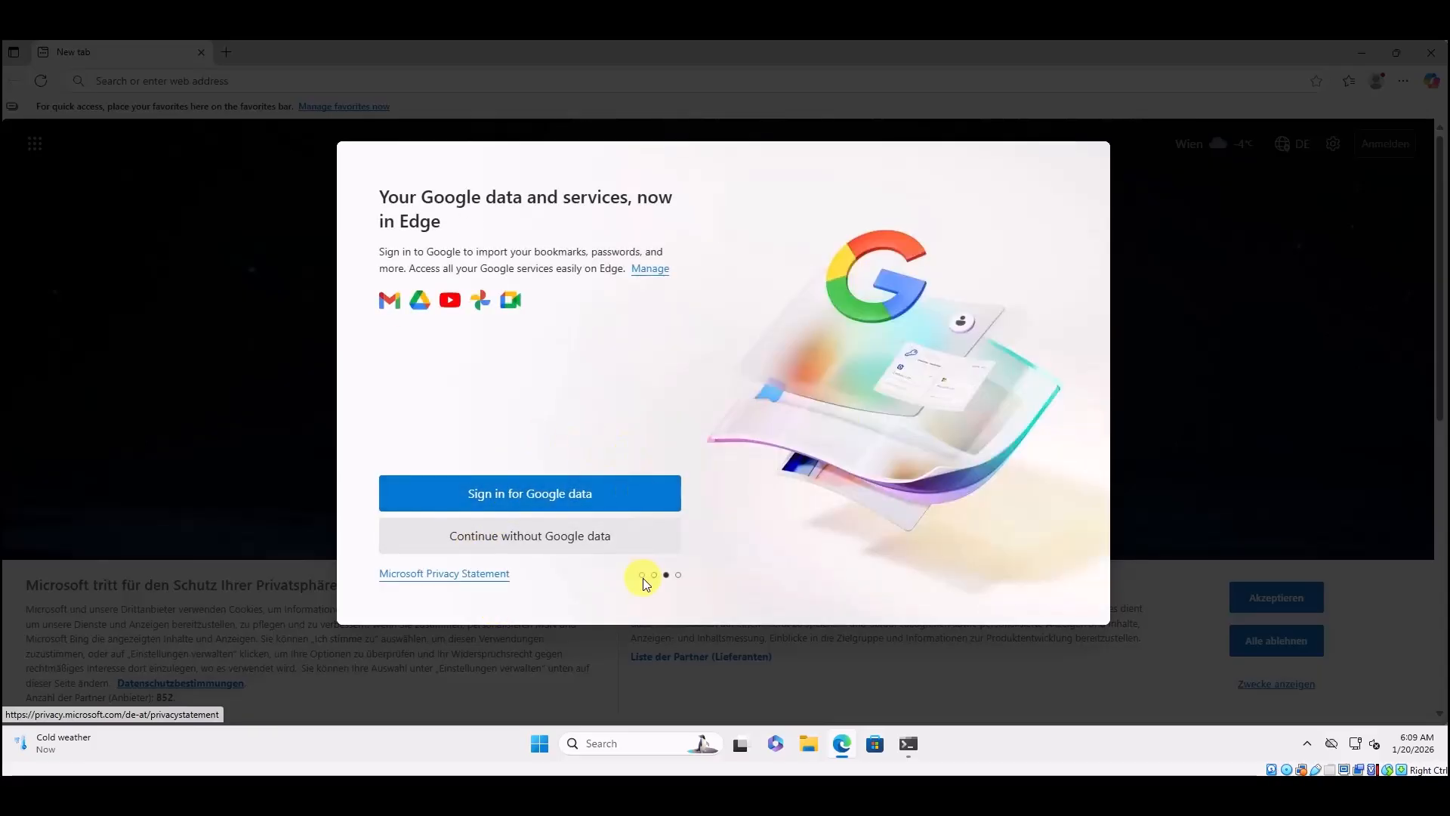
pyautogui.click(556, 536)
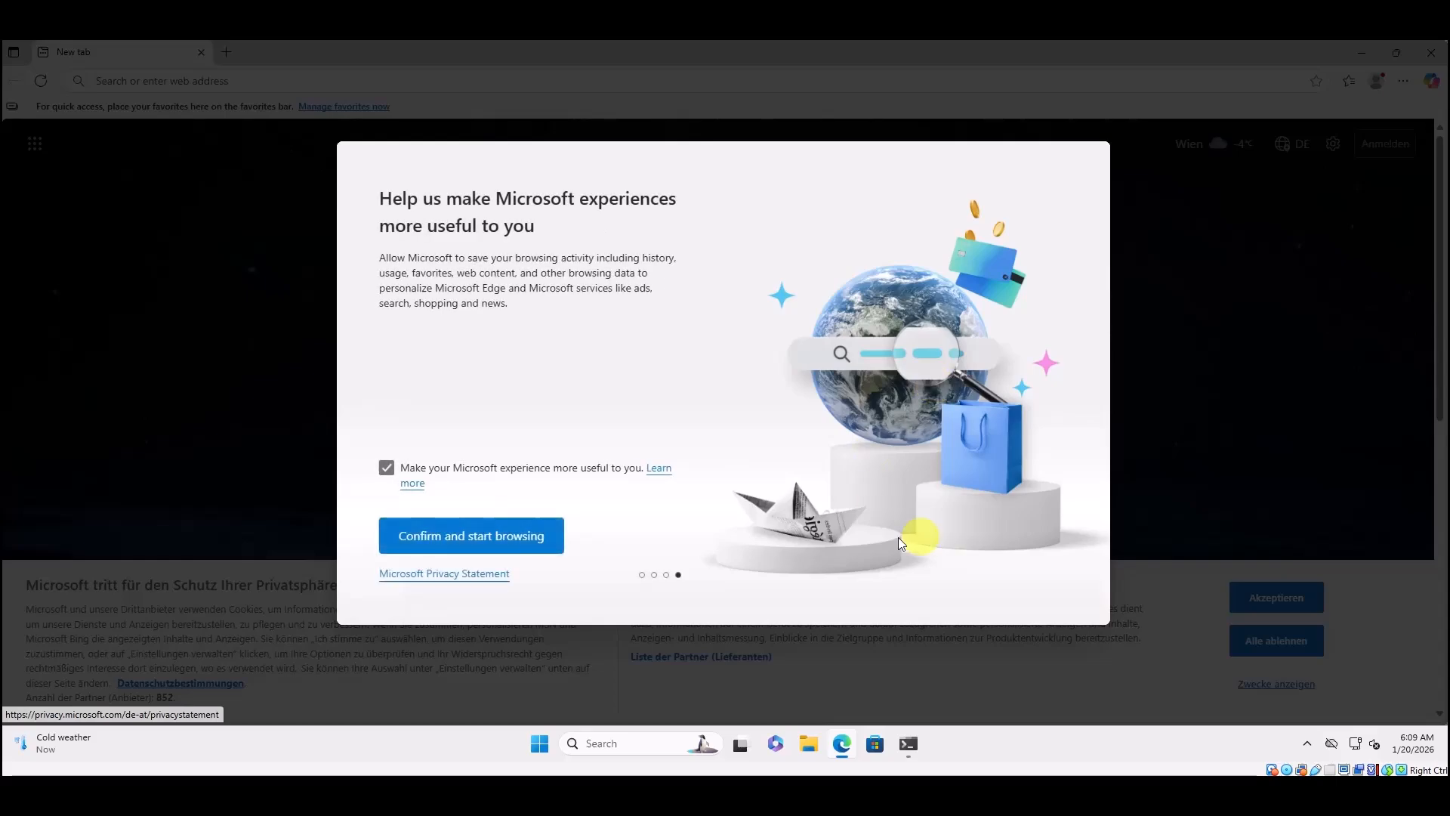
pyautogui.click(386, 468)
pyautogui.click(473, 541)
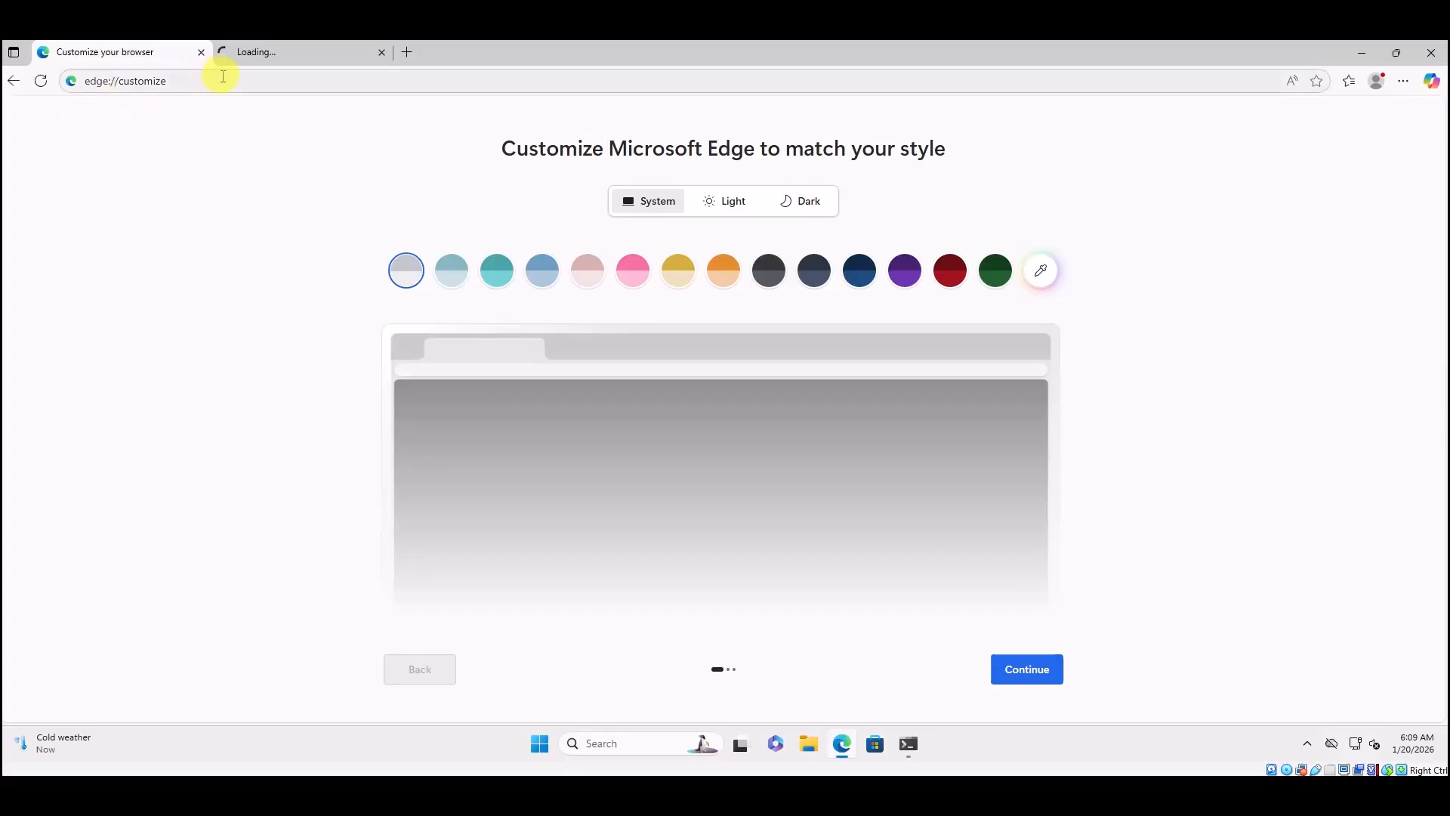
pyautogui.click(252, 55)
pyautogui.click(205, 83)
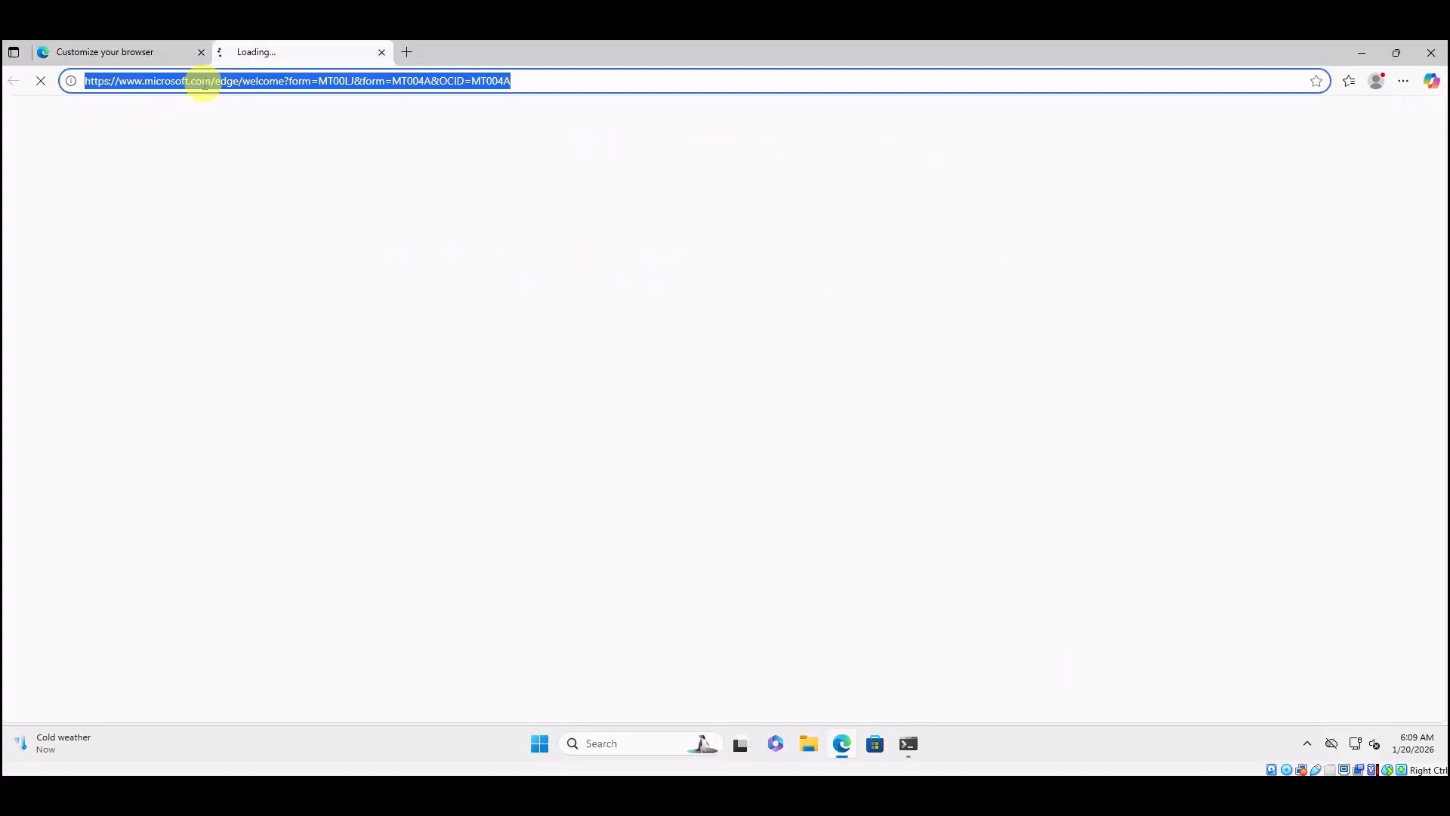
pyautogui.write('http')
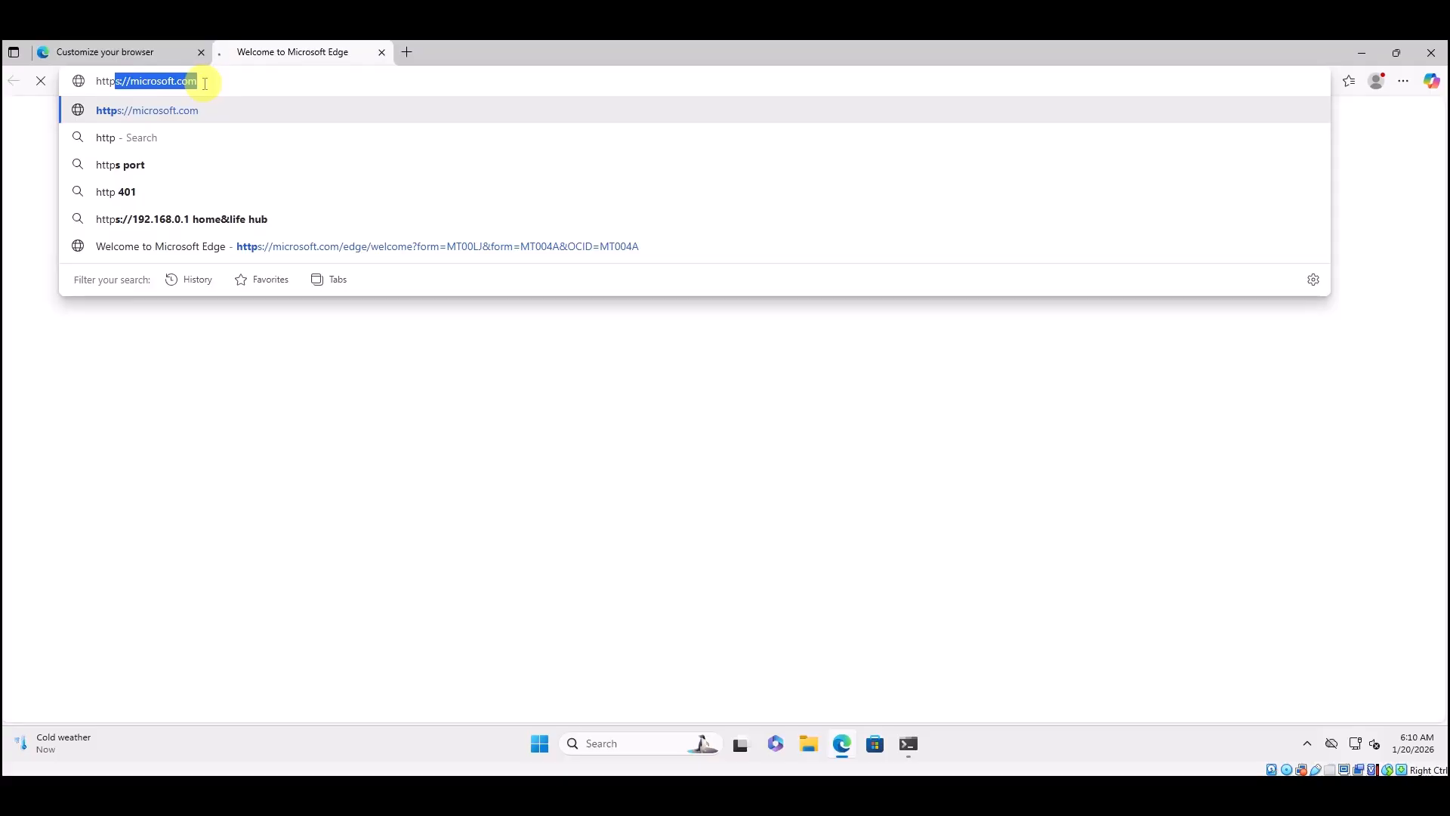
pyautogui.write('s')
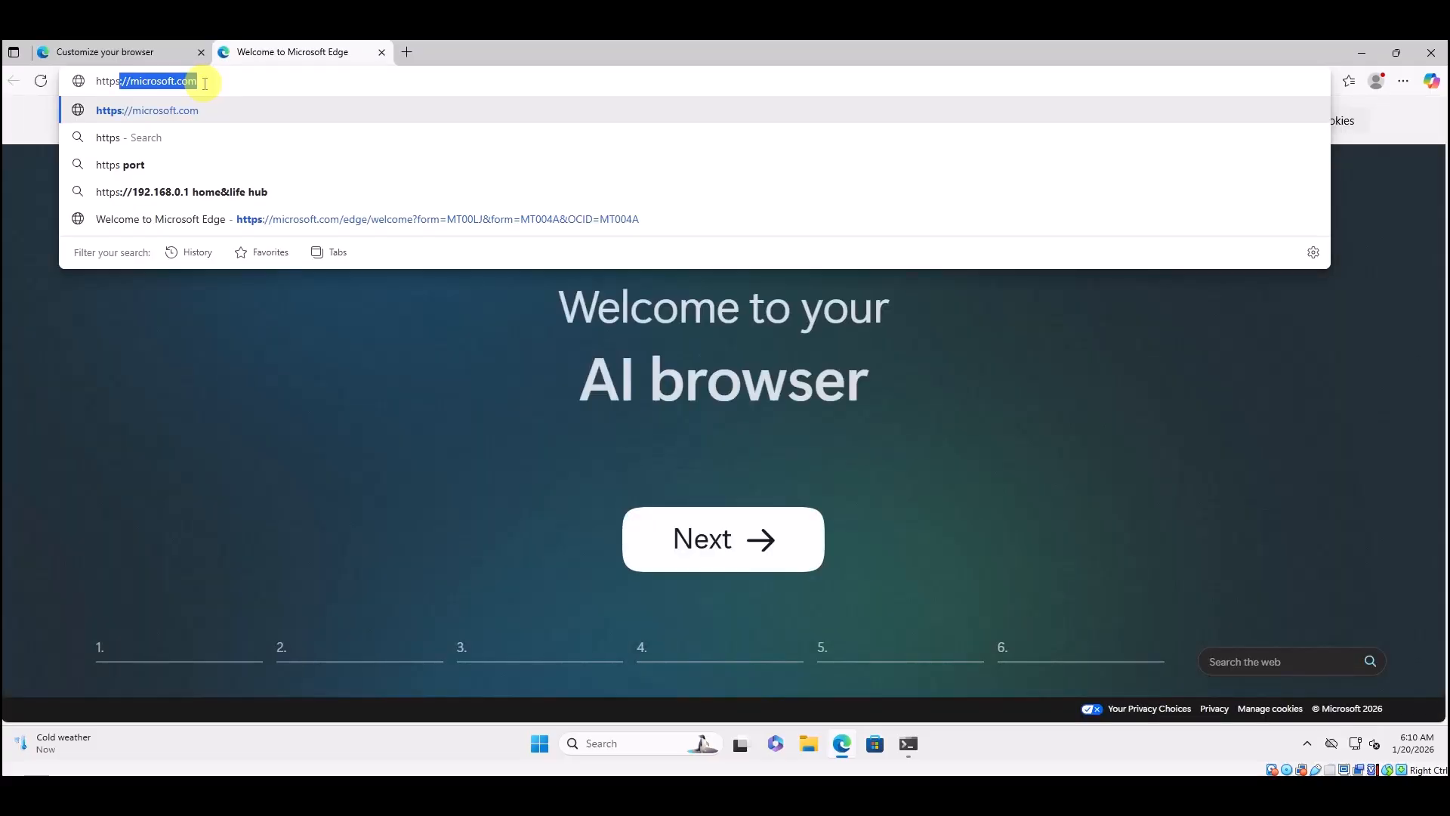
pyautogui.write('://')
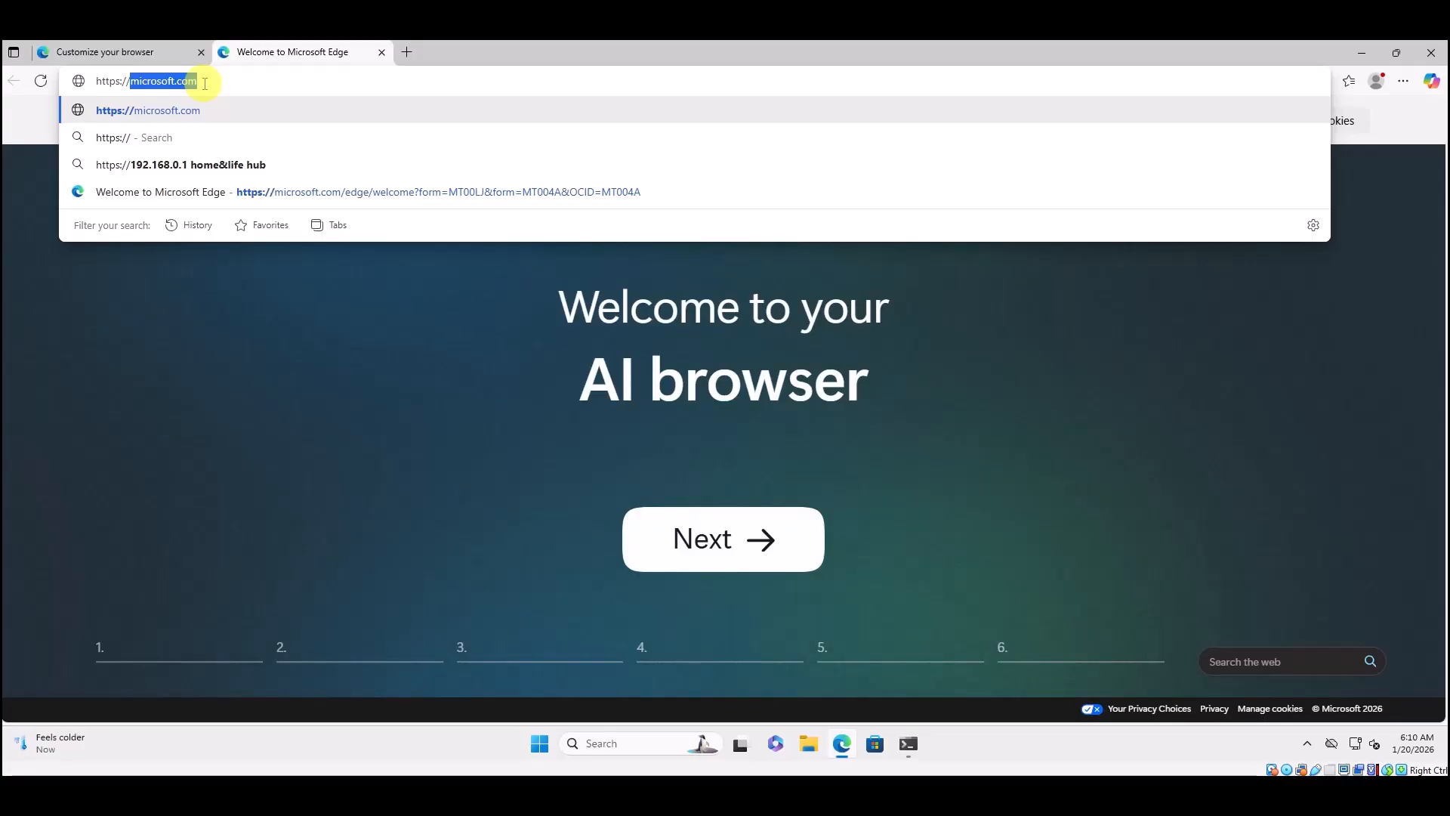
pyautogui.write('10')
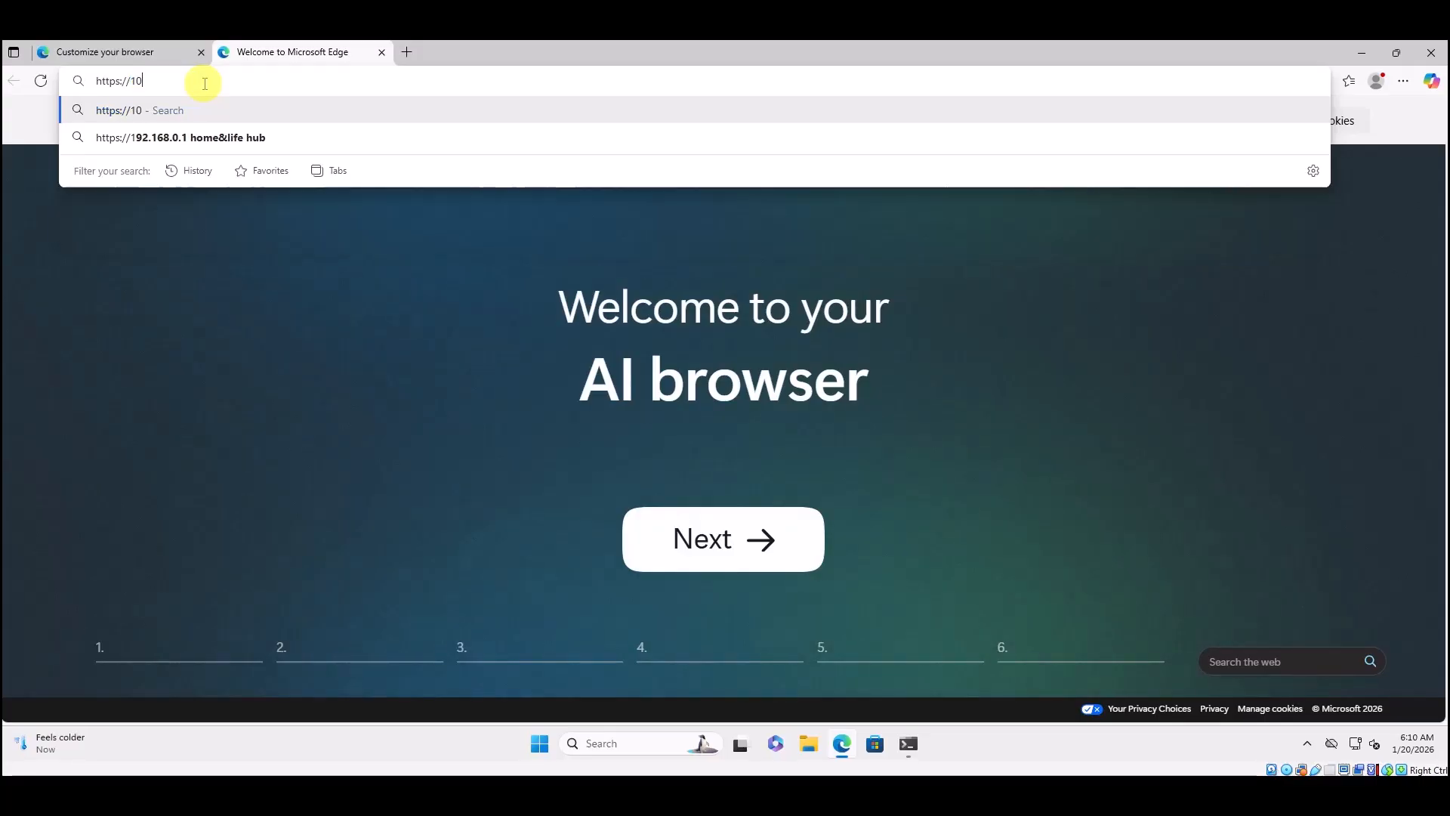
pyautogui.write('.0.1.')
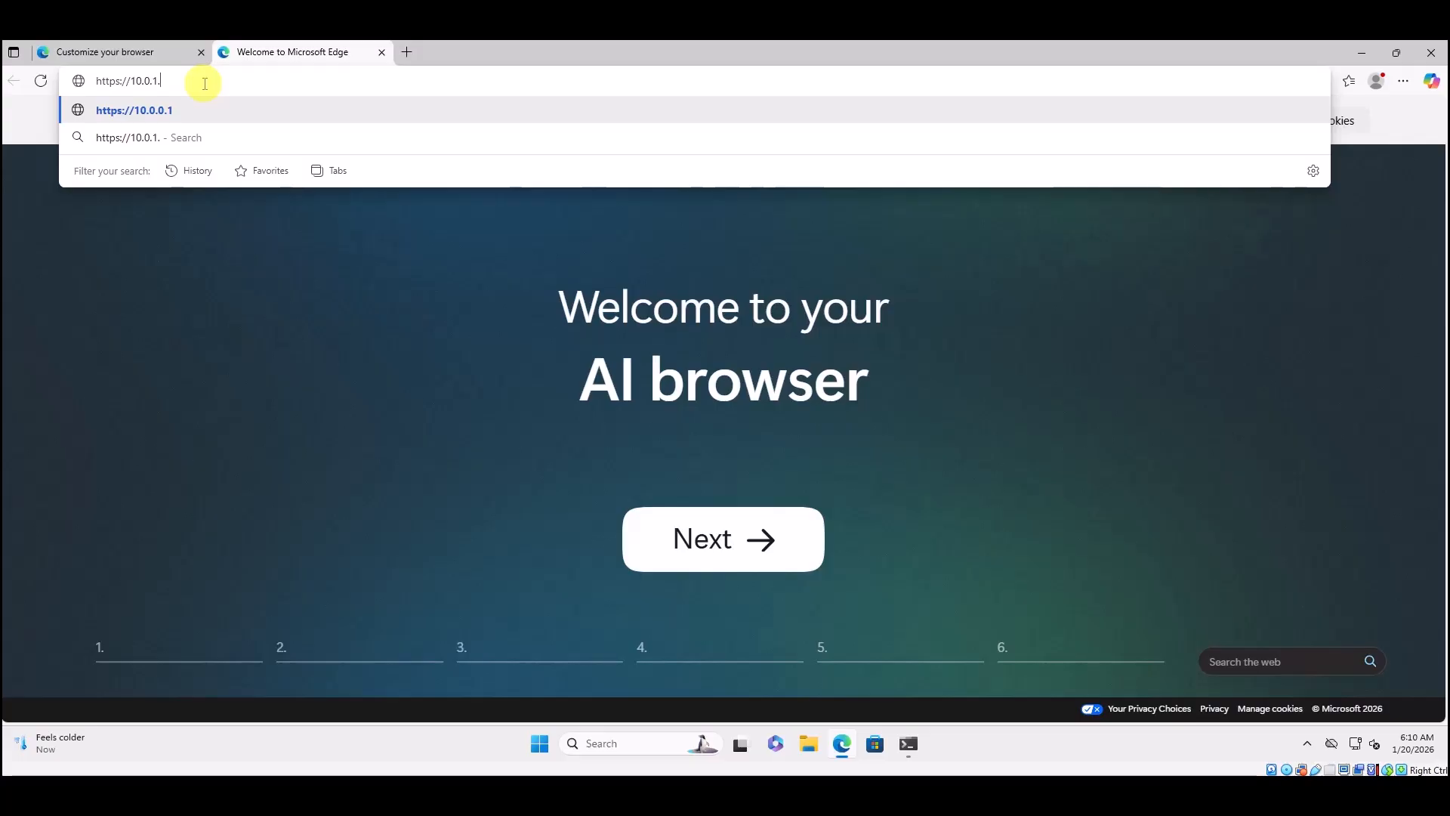
pyautogui.write('1')
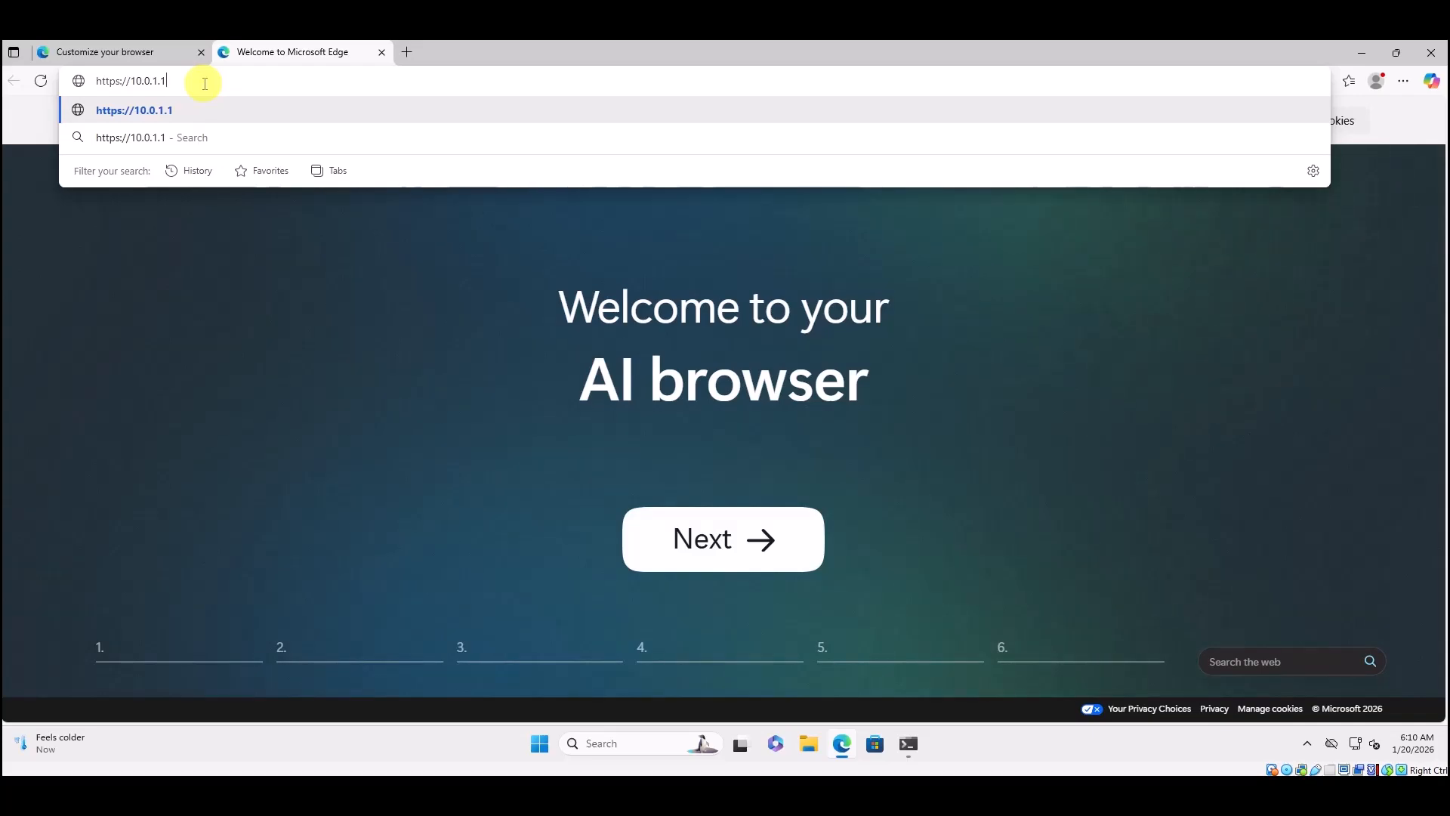
pyautogui.press('Return')
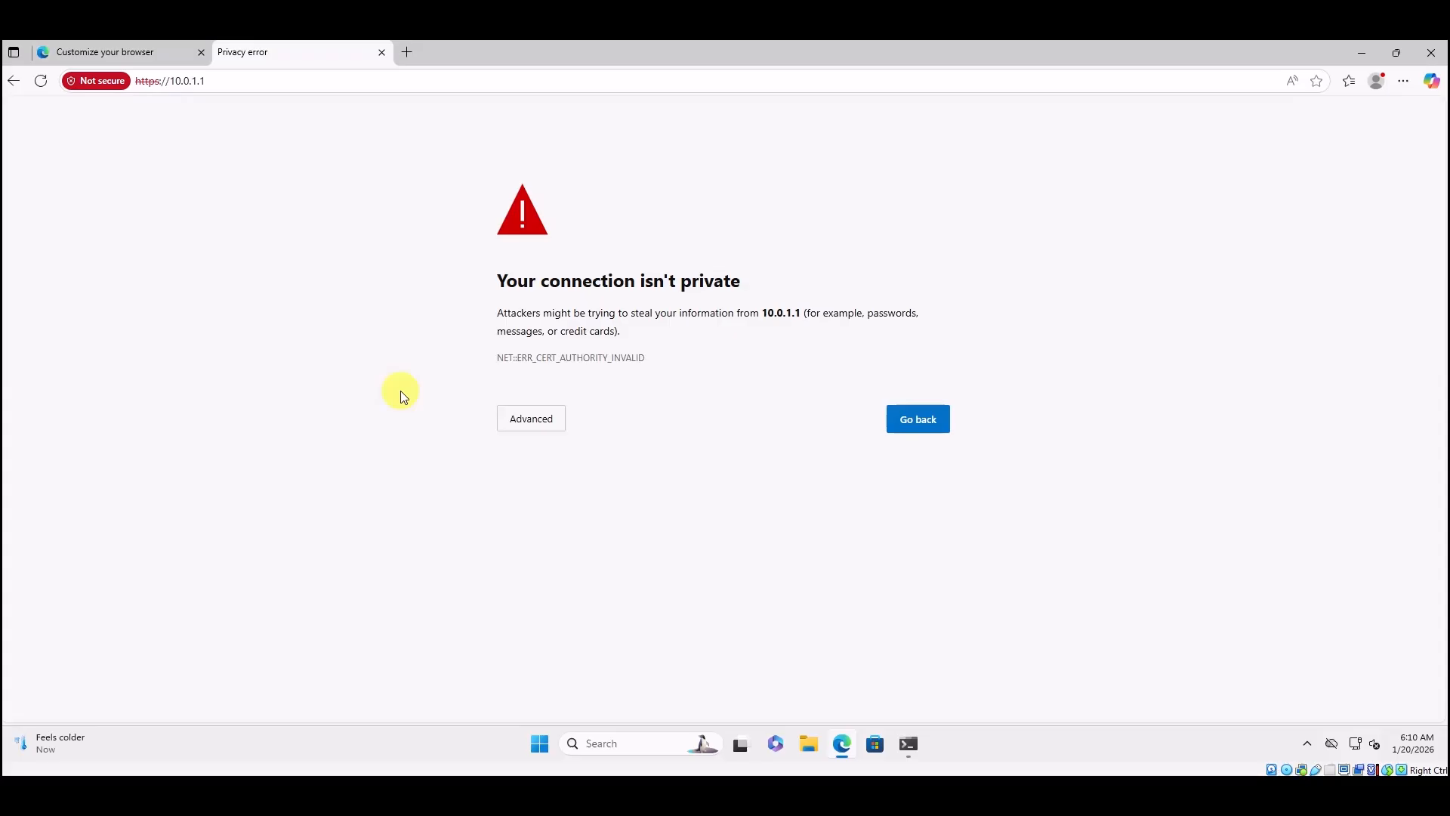
# Bypass the certificate warning and continue to 10.0.1.1 (unsafe).
pyautogui.click(540, 424)
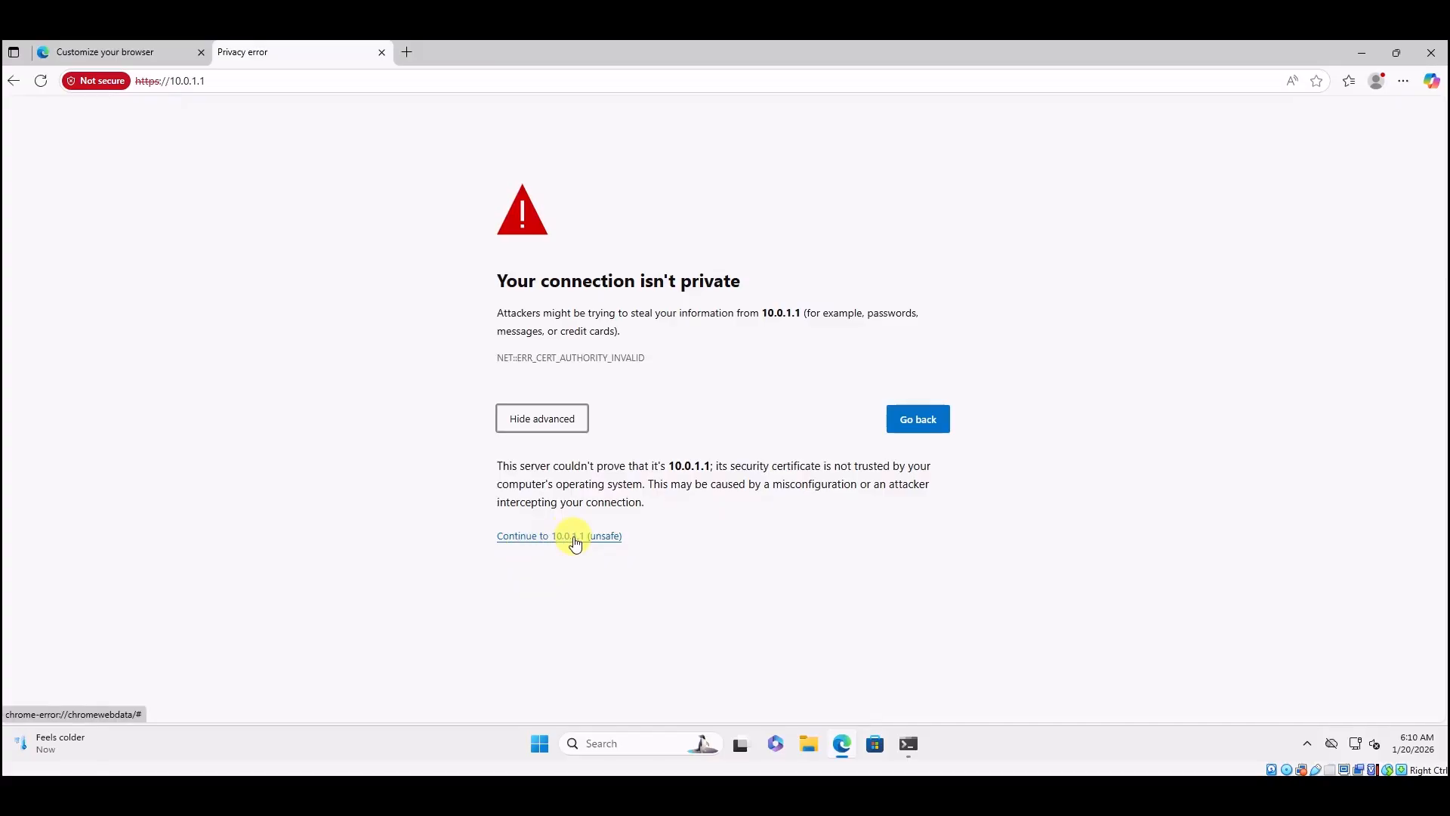
pyautogui.click(574, 538)
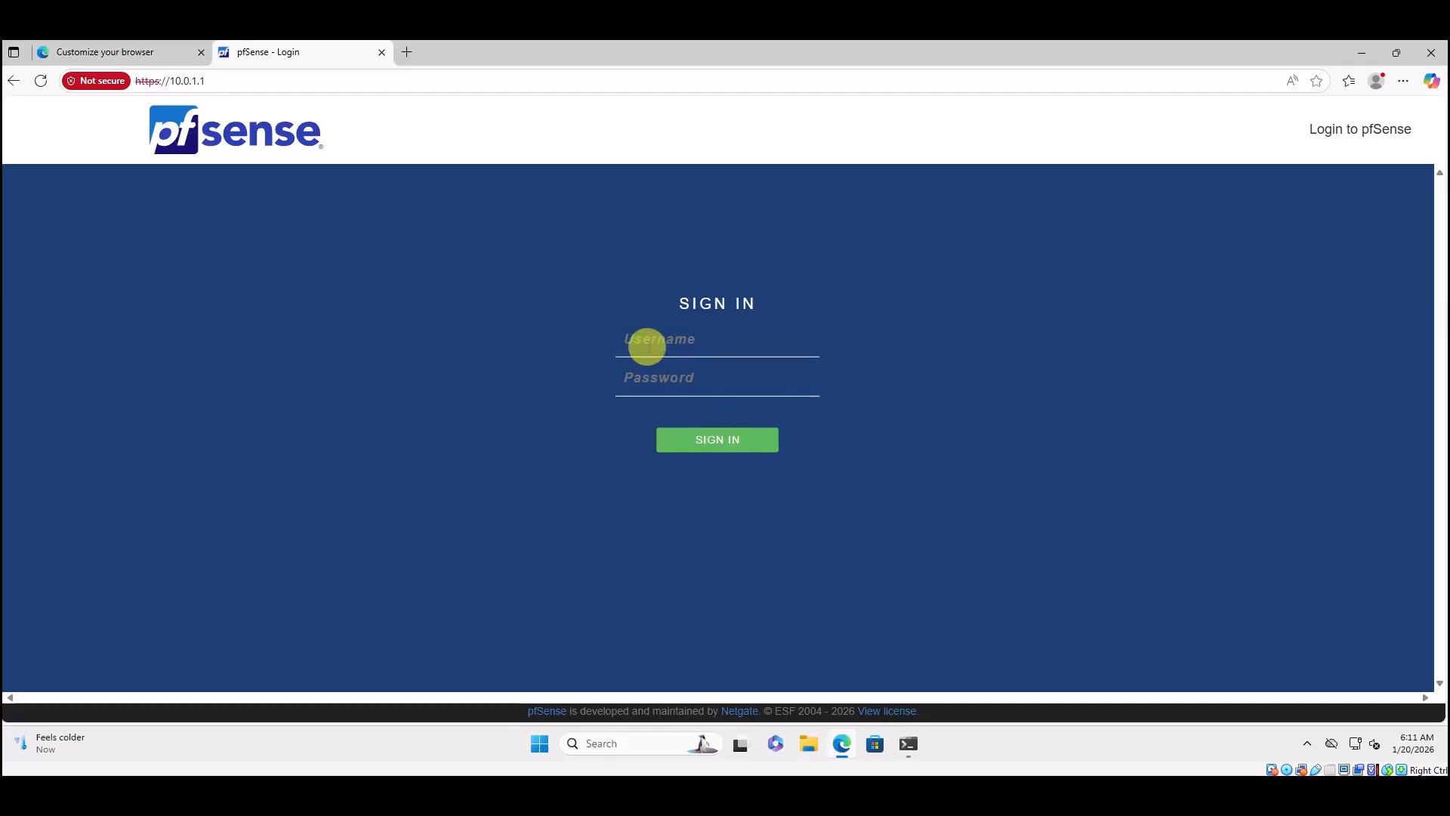
# Sign in with the admin credentials and advance the wizard to Step 1 of 9.
pyautogui.write('admipfse')
pyautogui.click(713, 441)
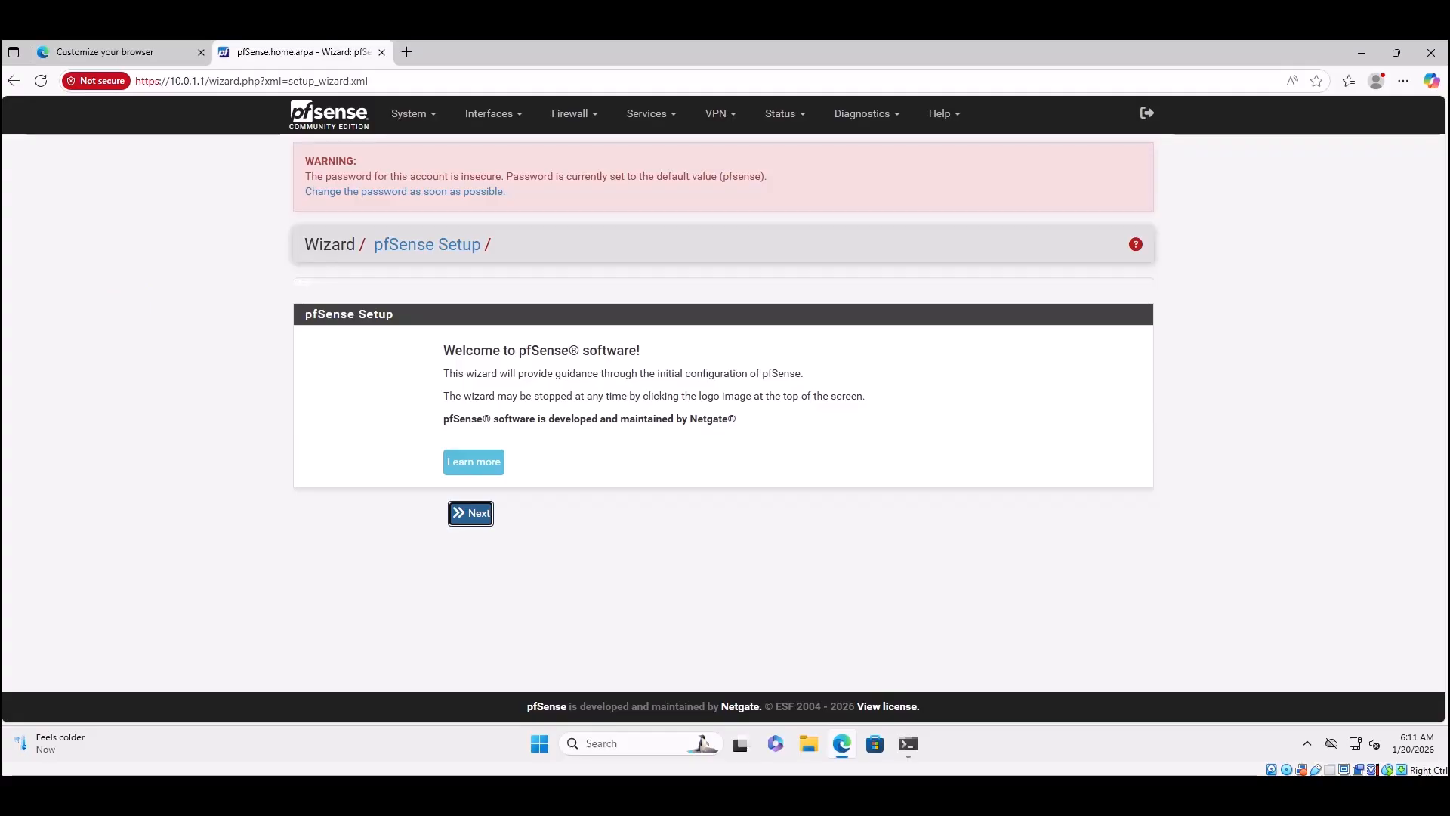
pyautogui.click(470, 514)
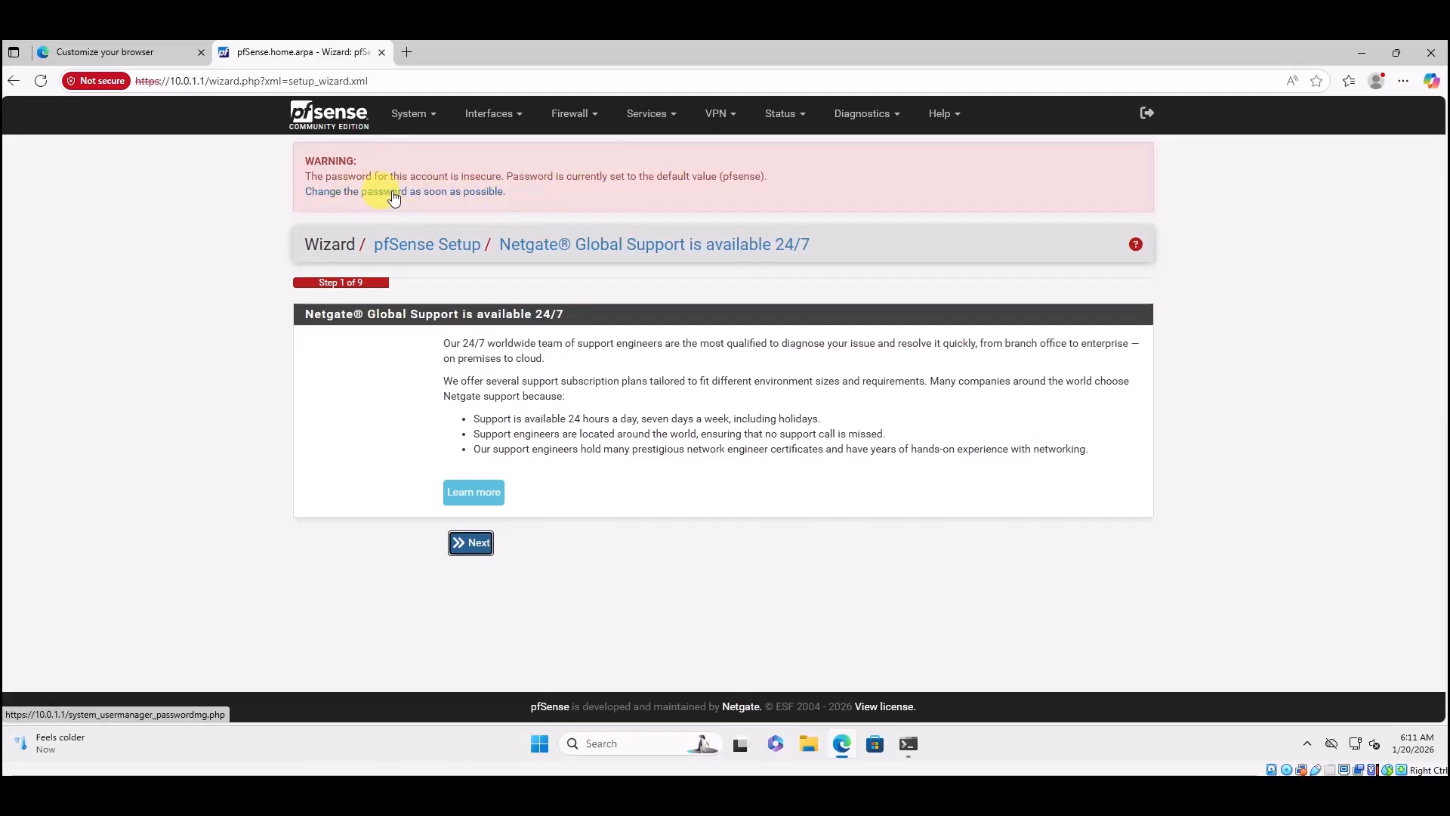
# Replace the default admin password with a new one, entered twice, and save it.
pyautogui.click(442, 195)
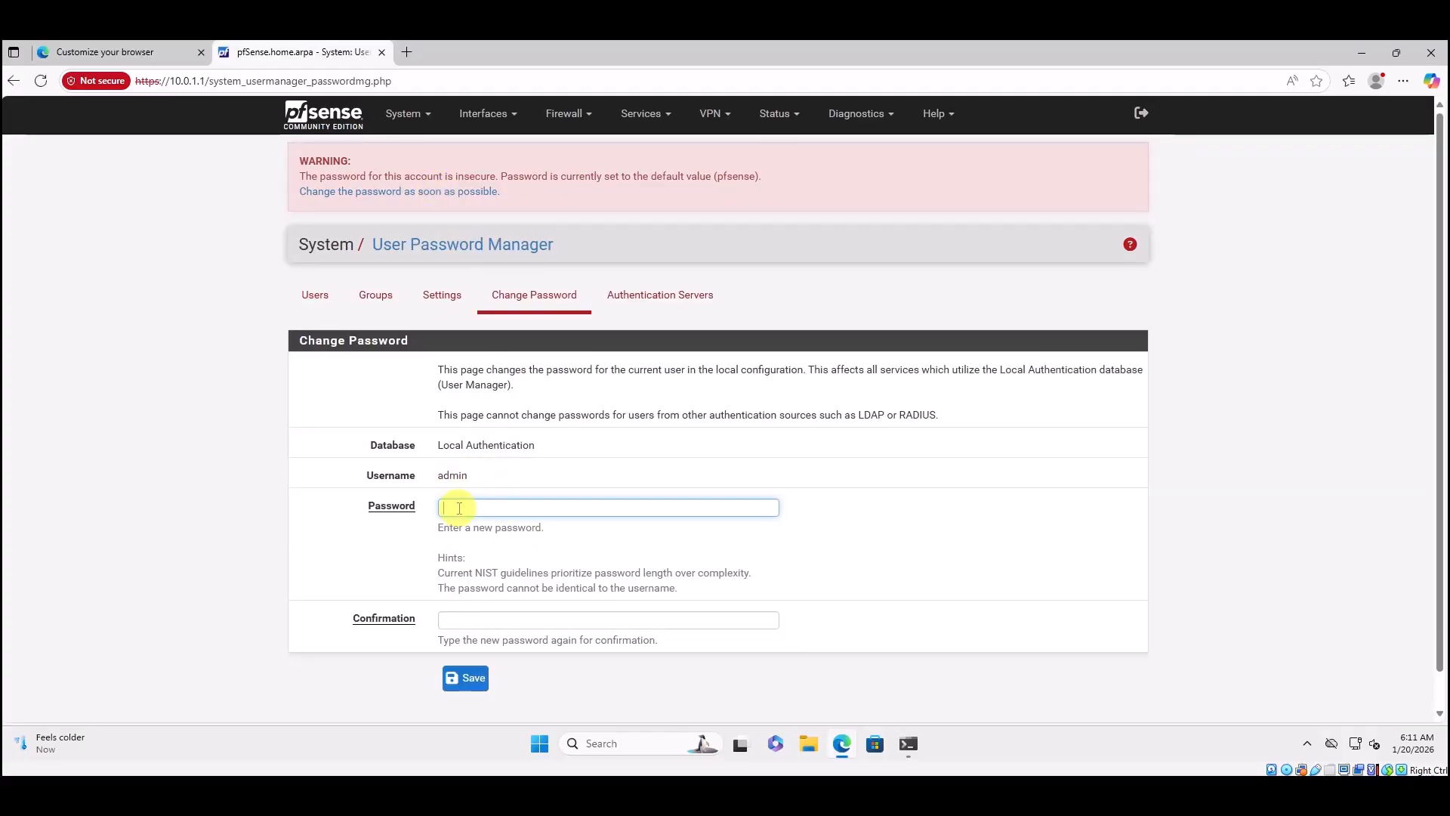
pyautogui.write('********')
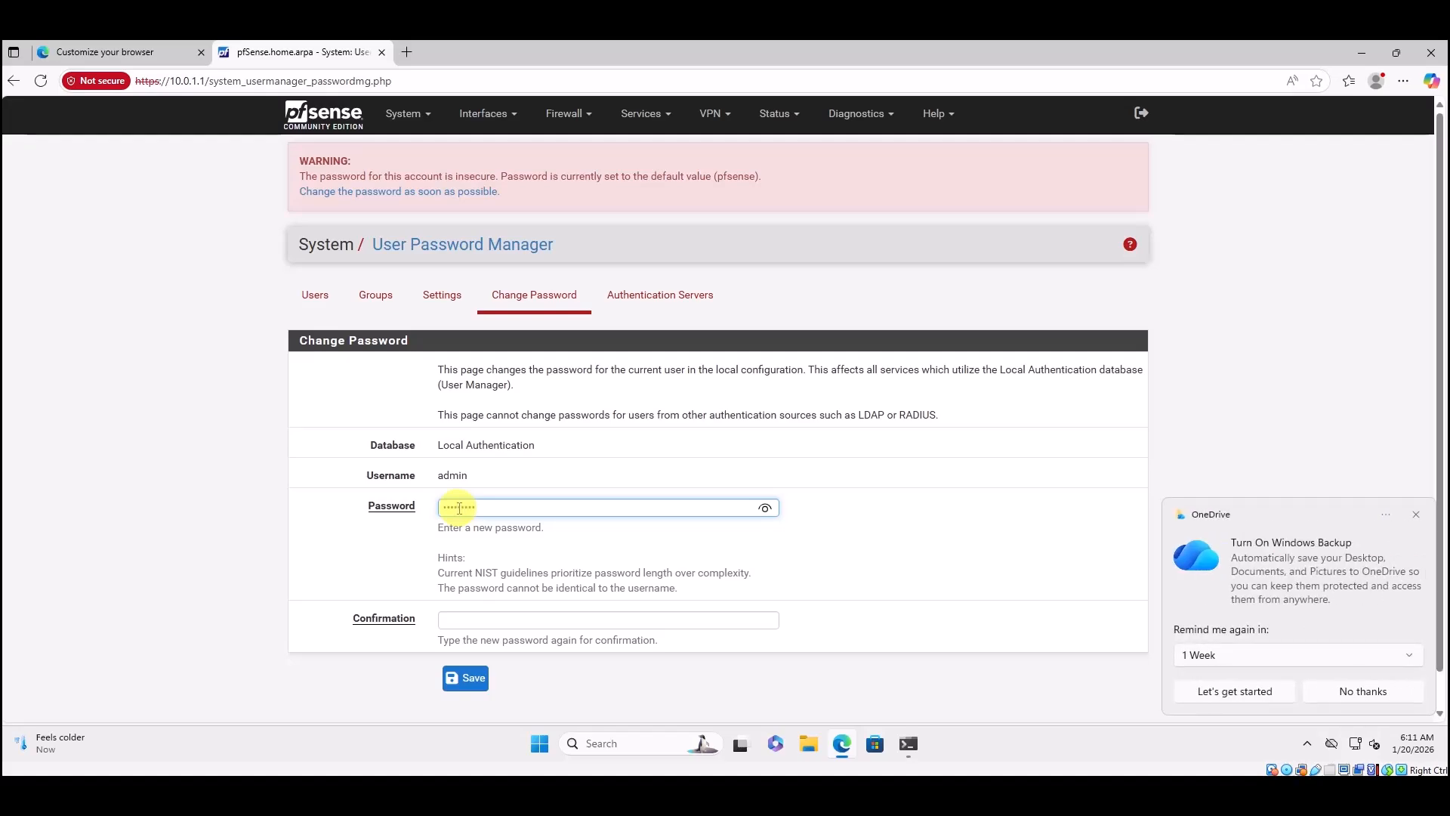
pyautogui.click(478, 621)
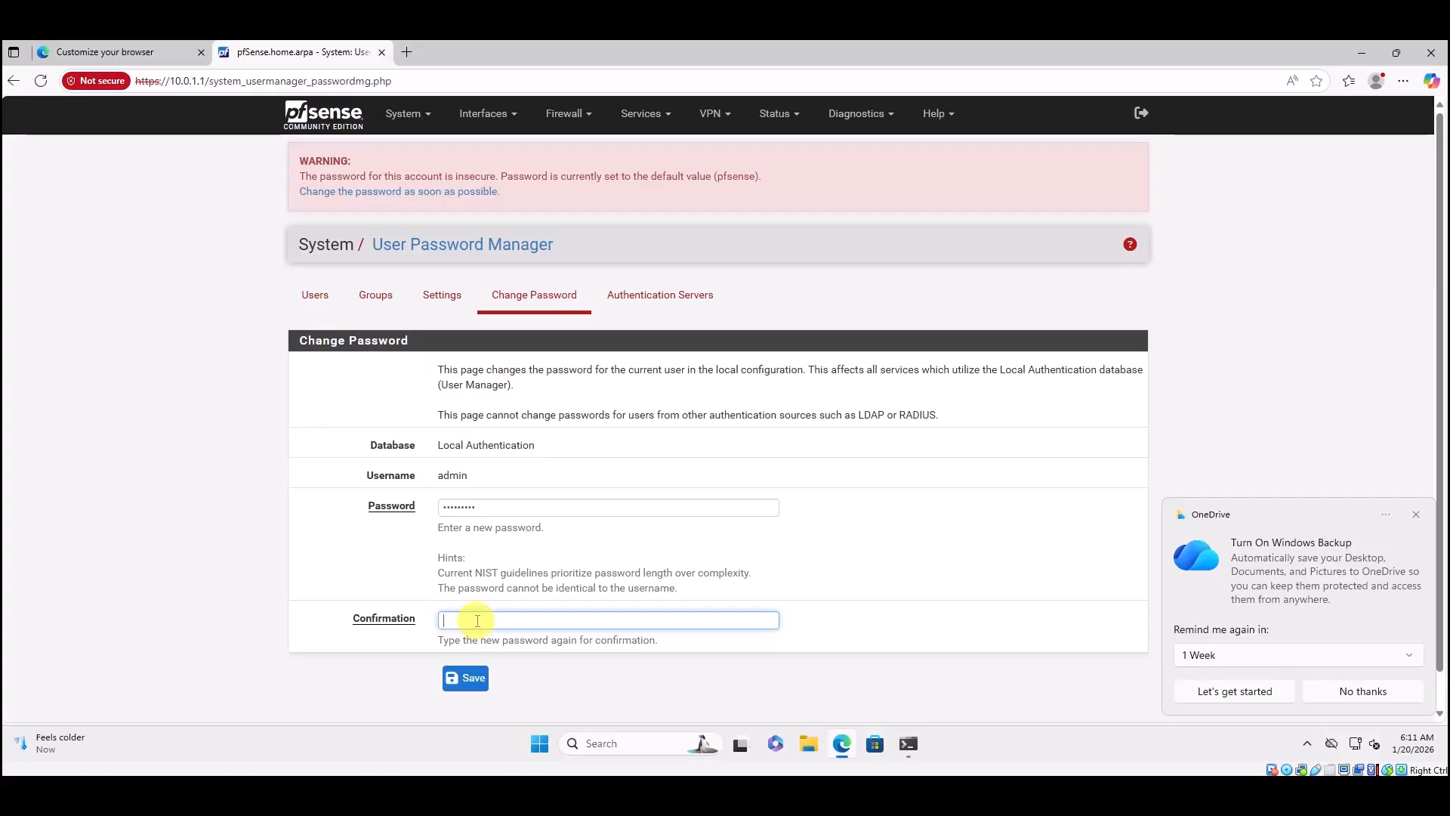
pyautogui.write('*********')
pyautogui.click(469, 678)
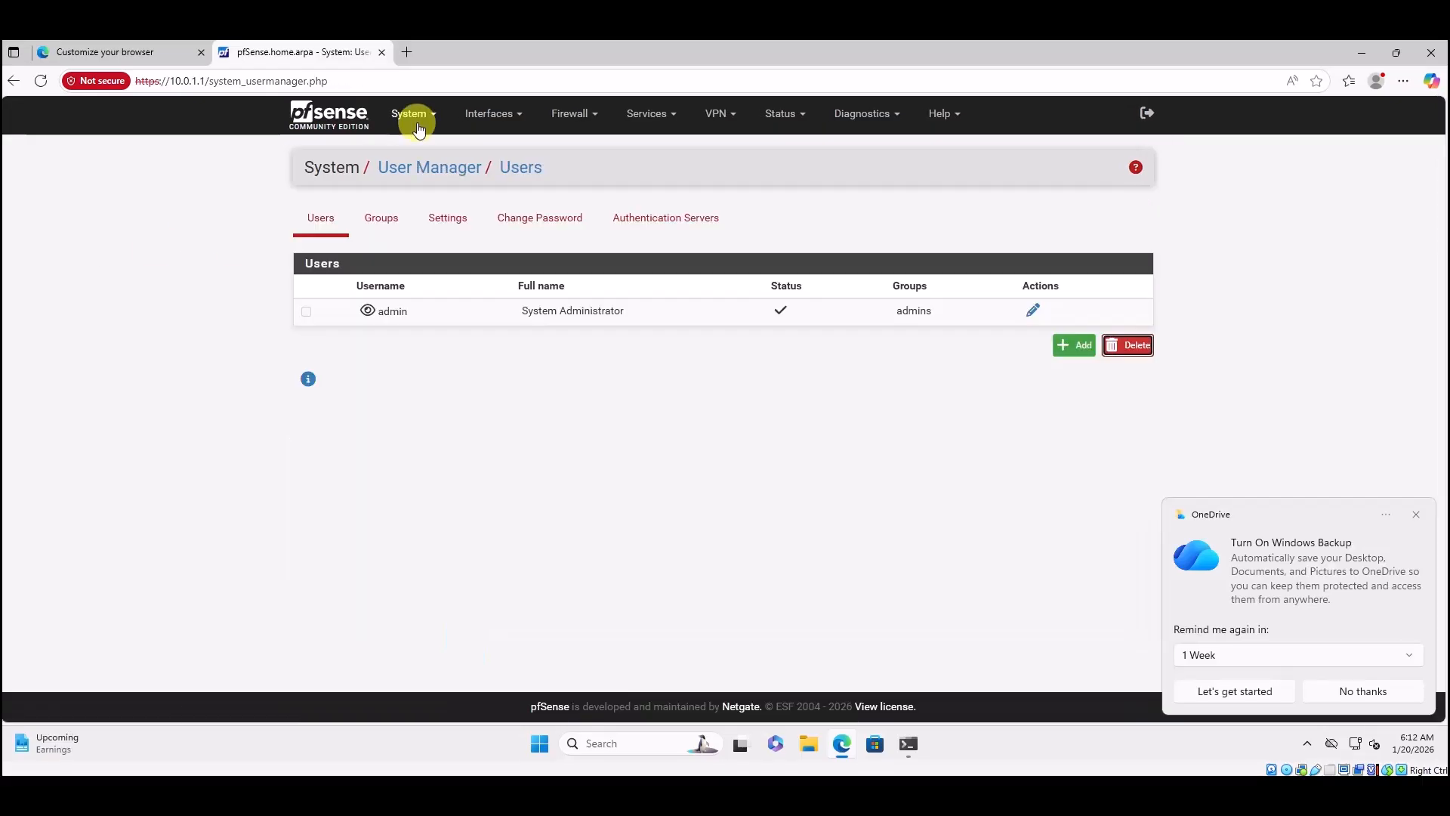
pyautogui.click(416, 123)
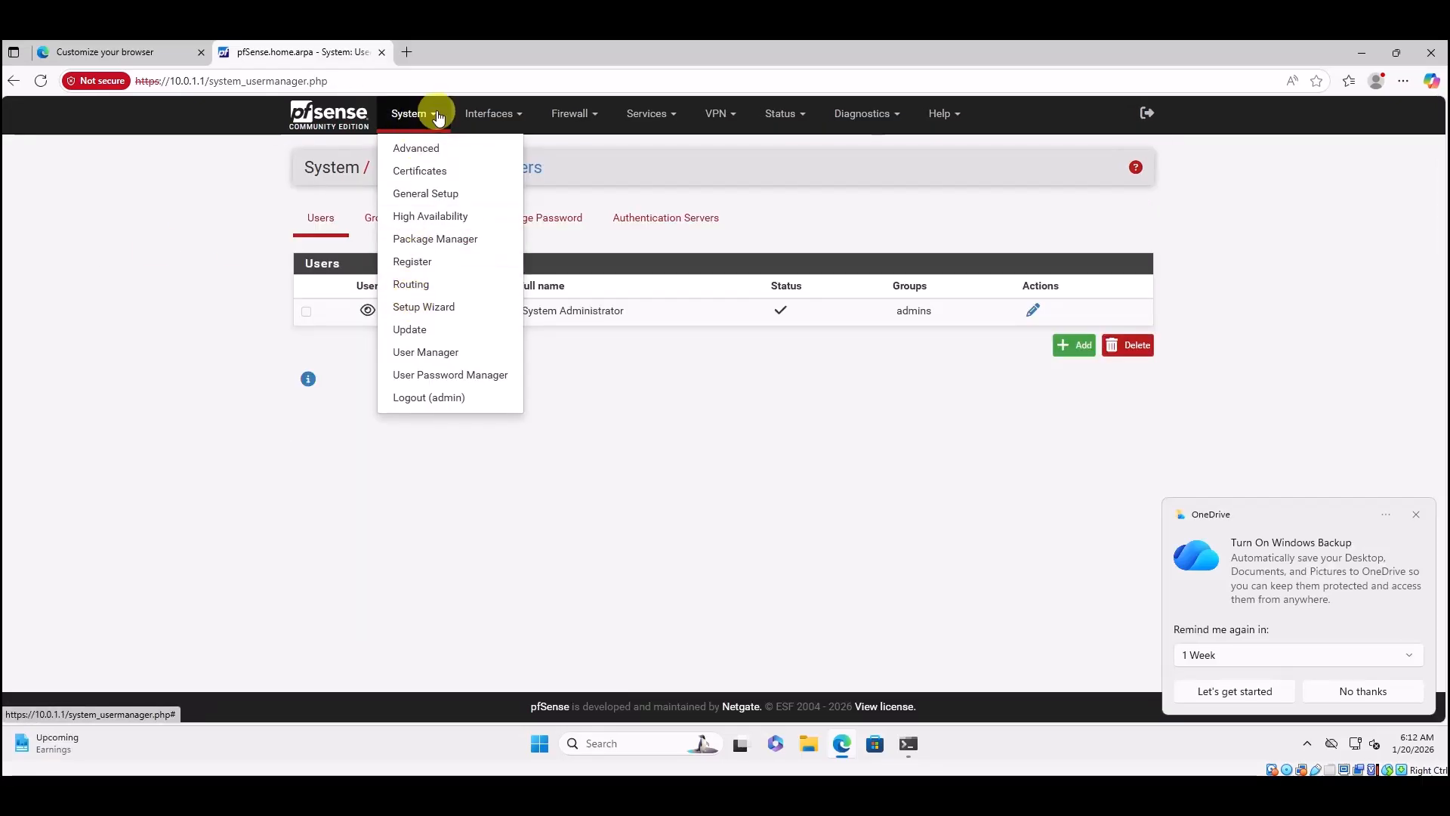
# Relaunch System > Setup Wizard and advance to Step 2, General Information.
pyautogui.click(452, 308)
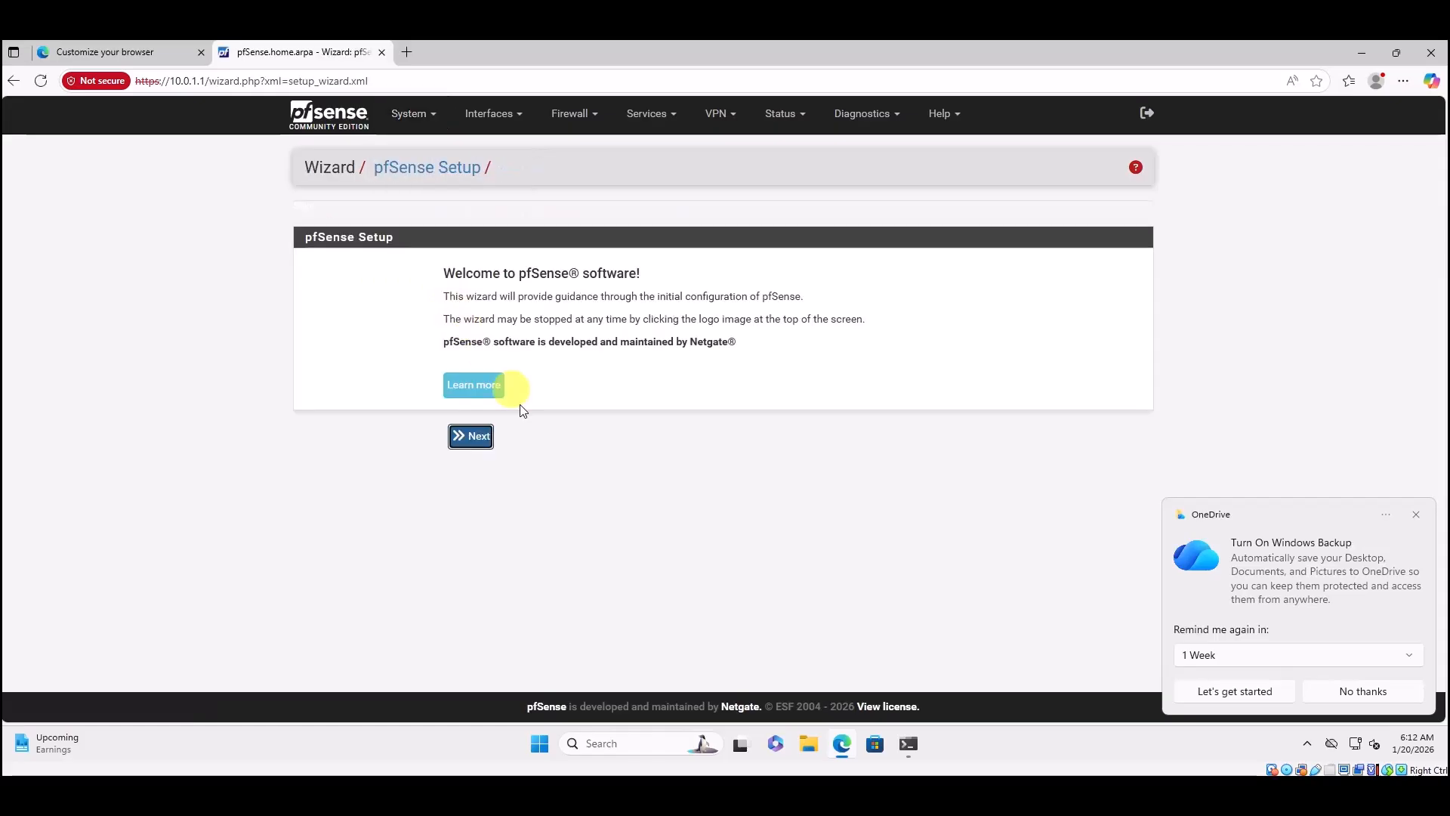
pyautogui.click(476, 438)
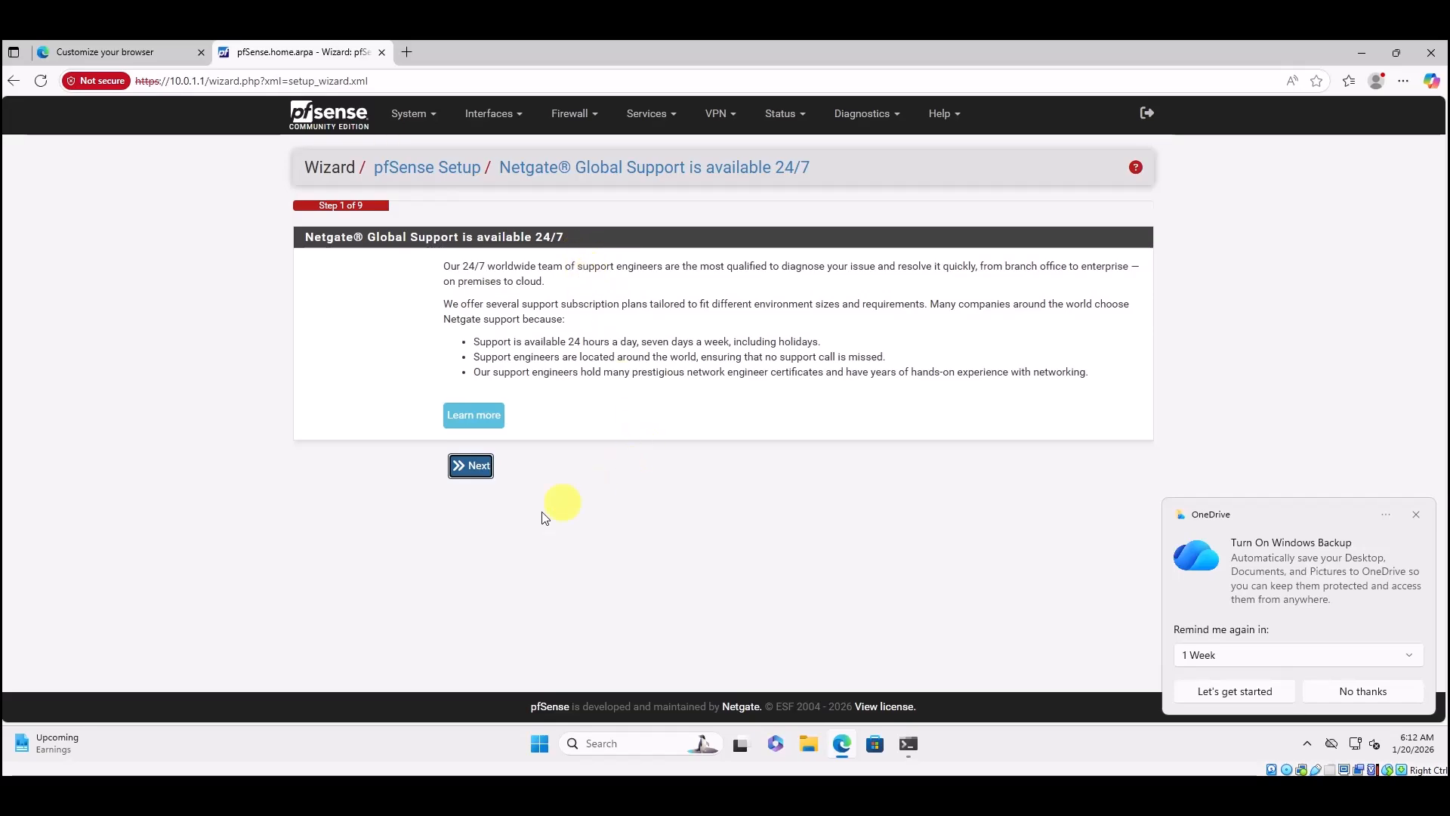
pyautogui.click(463, 467)
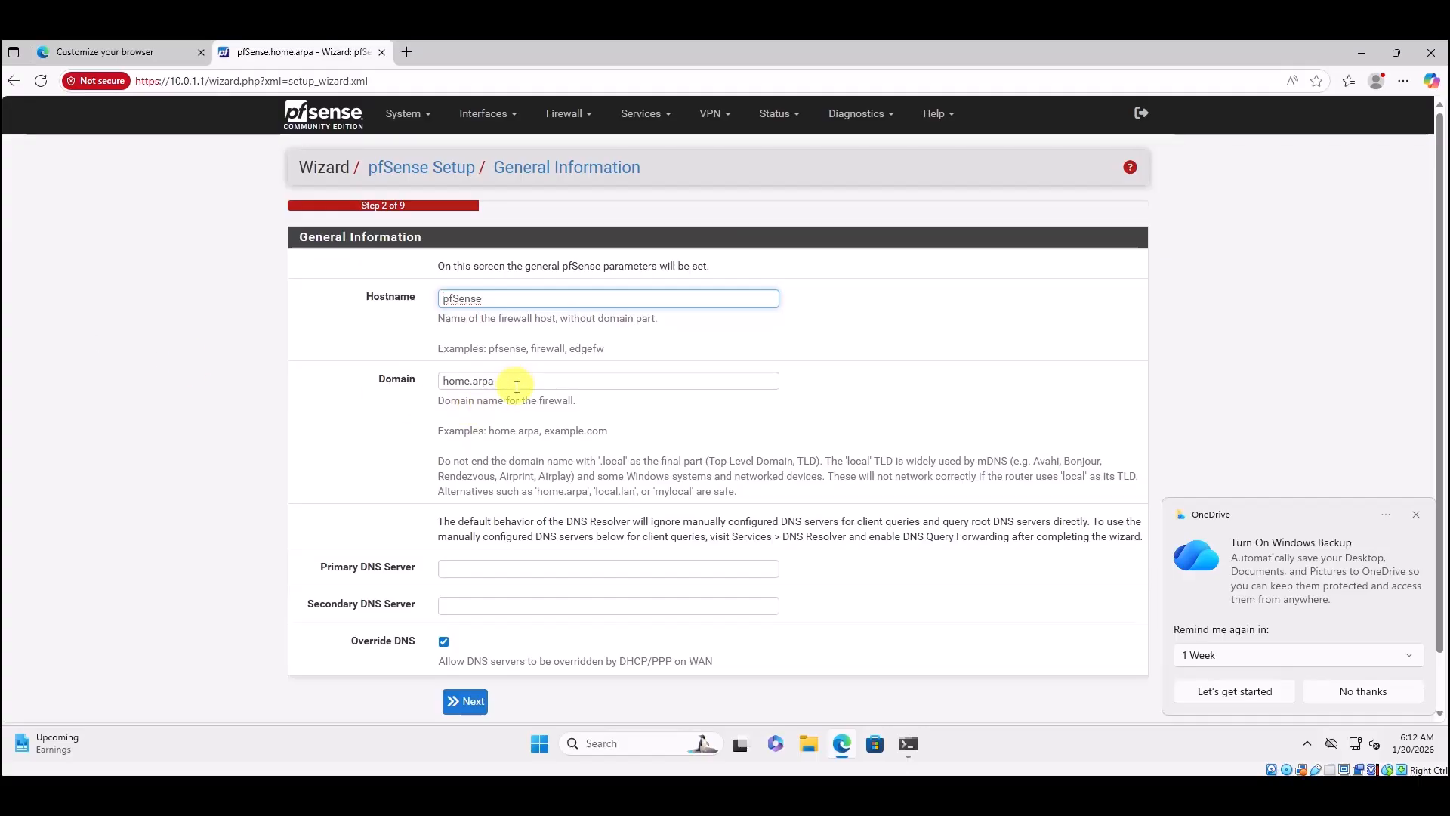
# Change the domain from home.arpa to Ecorp.local and continue.
pyautogui.click(427, 379)
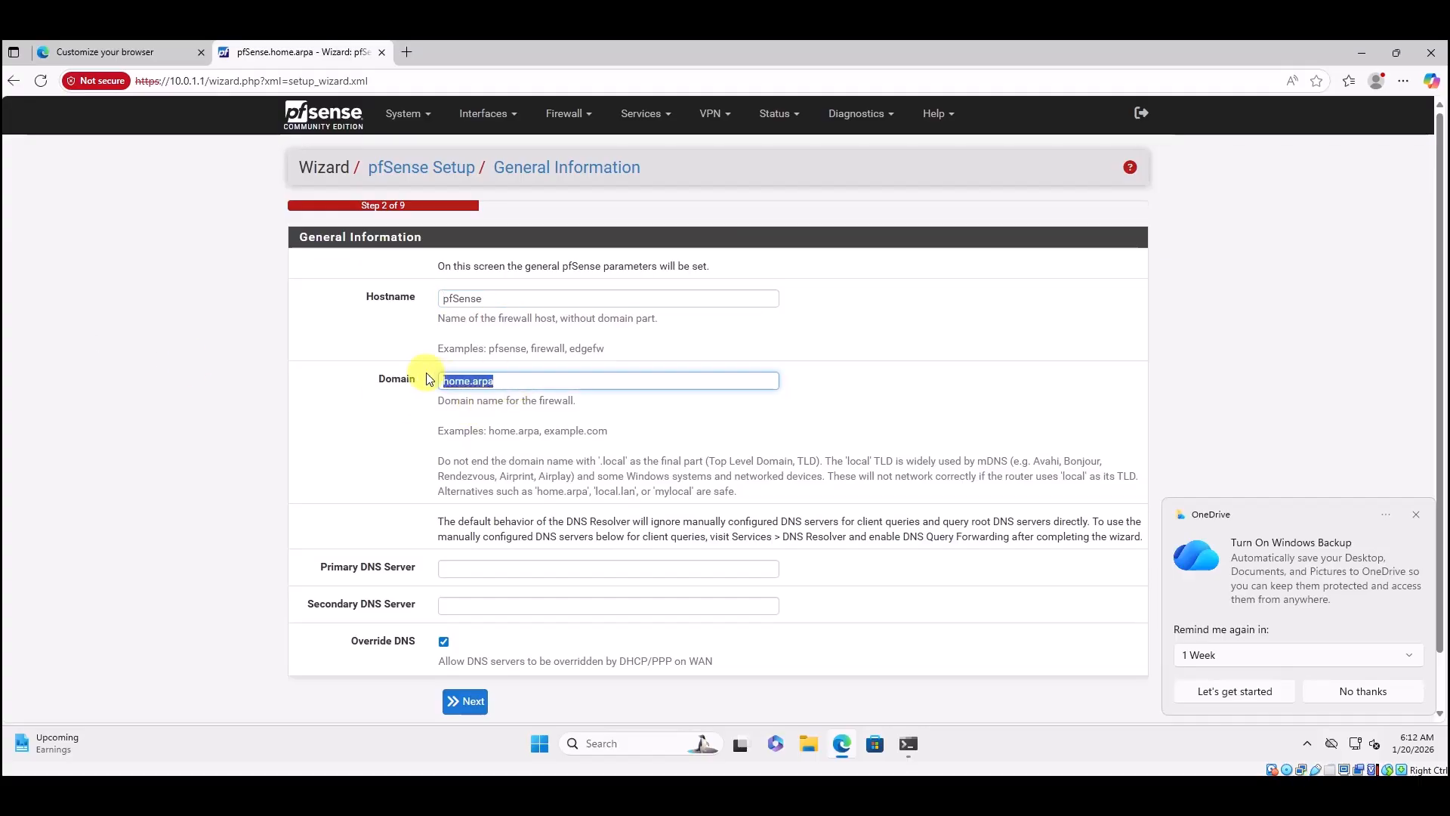
pyautogui.write('Ecorp.local')
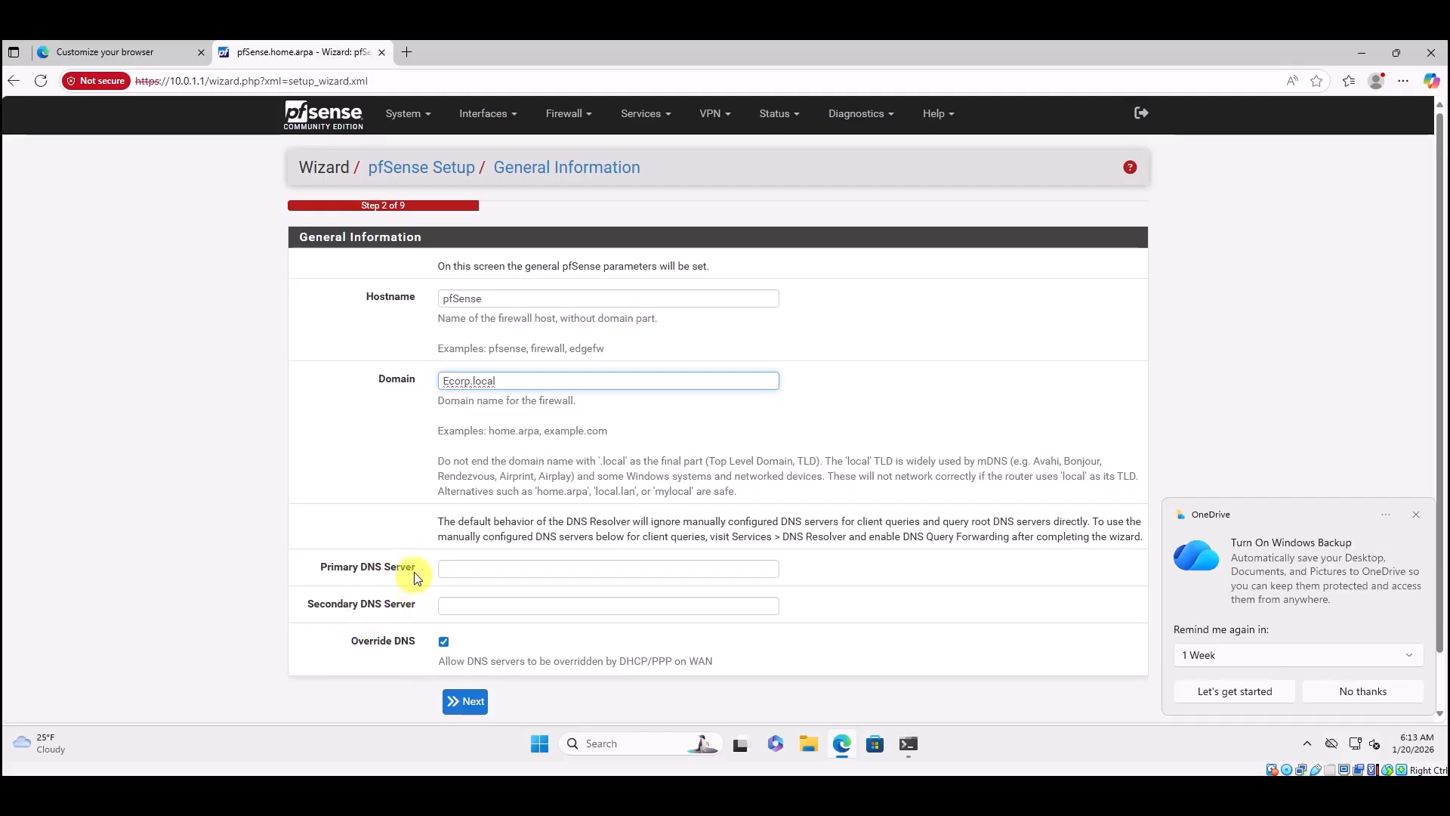
pyautogui.click(454, 710)
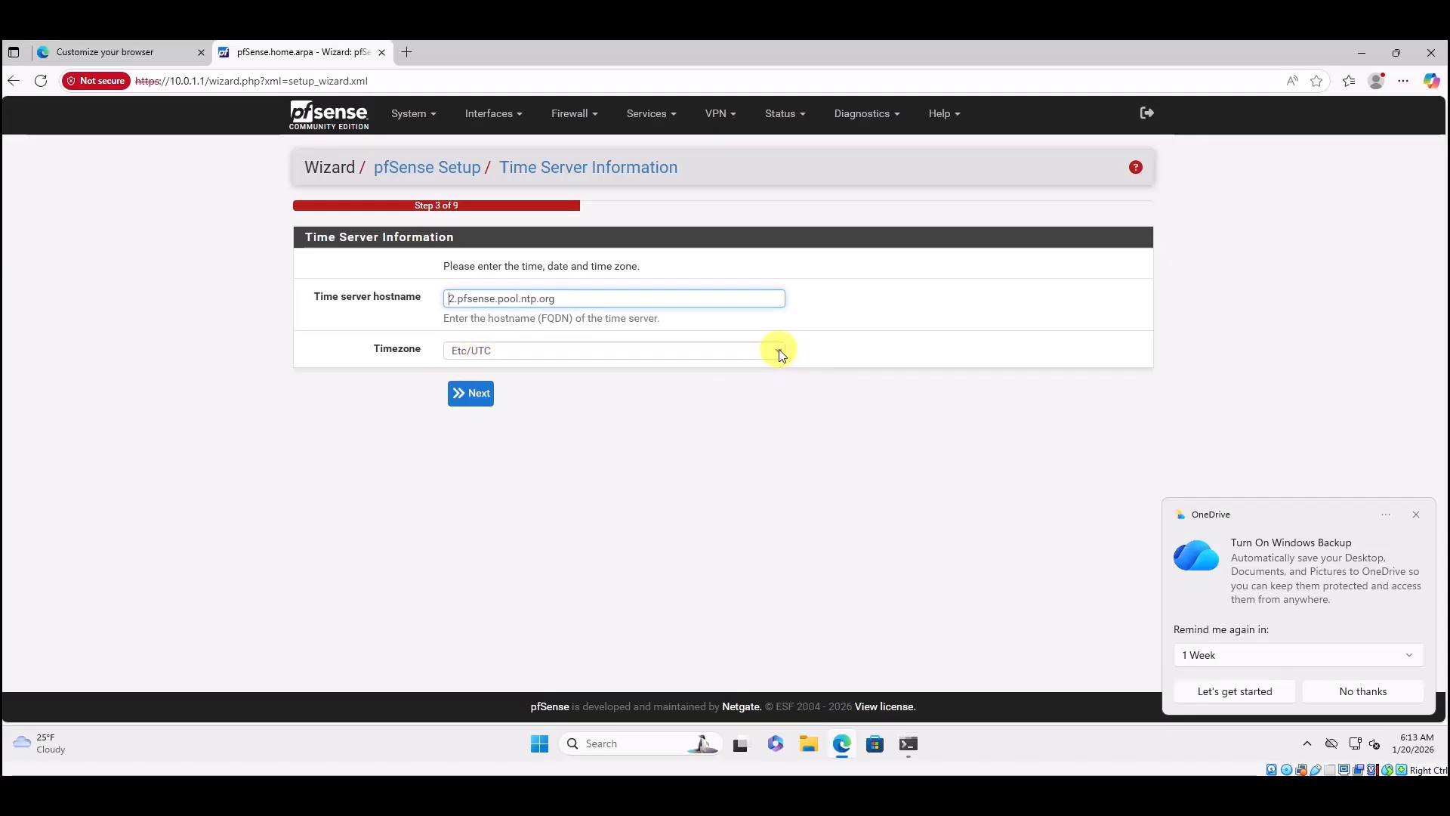
# Keep time server 2.pfsense.pool.ntp.org and timezone Etc/UTC, proceeding to WAN configuration.
pyautogui.click(482, 405)
pyautogui.click(477, 399)
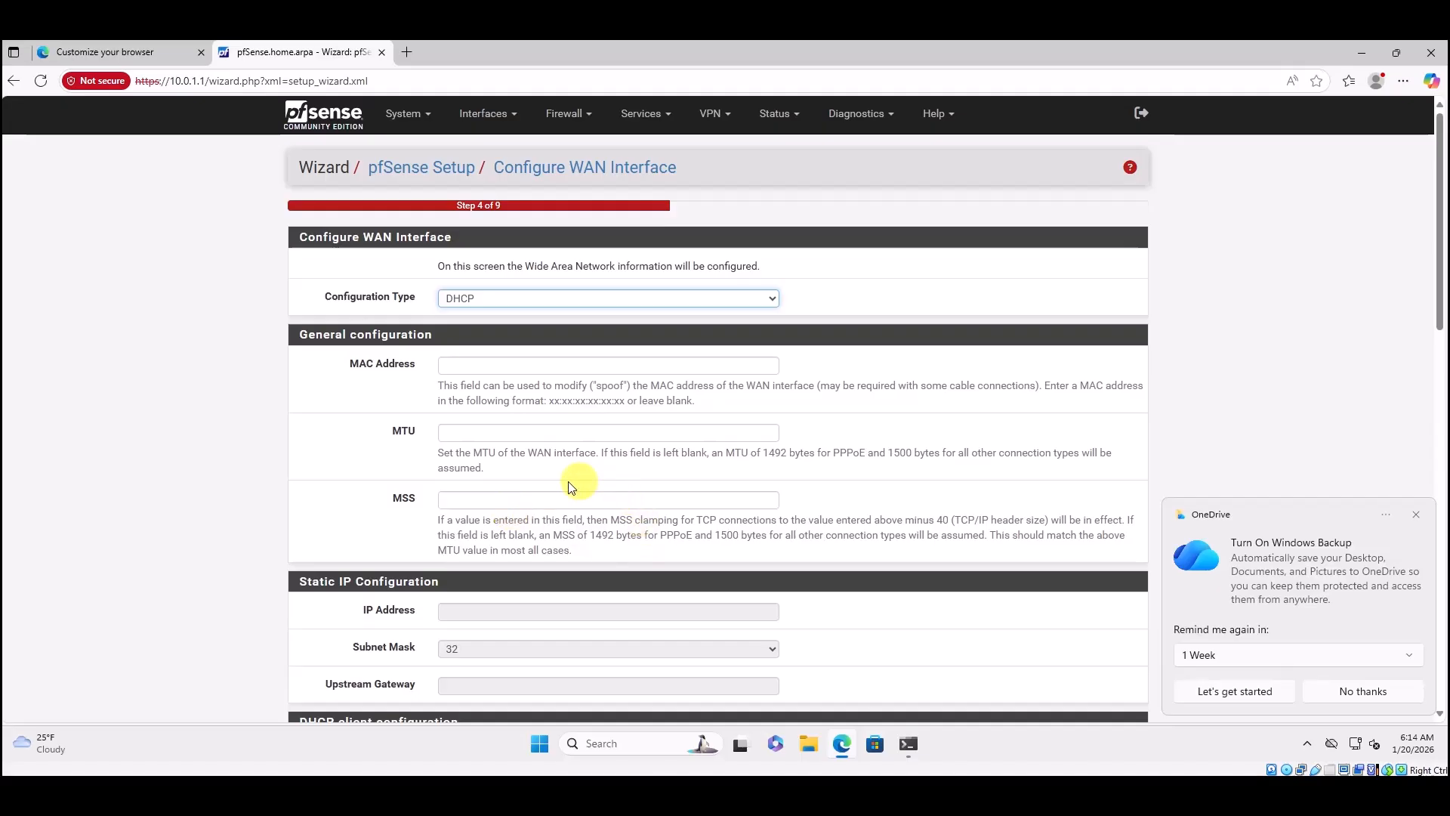
# Submit the DHCP WAN settings and advance to Step 5, LAN interface.
pyautogui.scroll(-1, 521, 487)
pyautogui.scroll(-15, 520, 482)
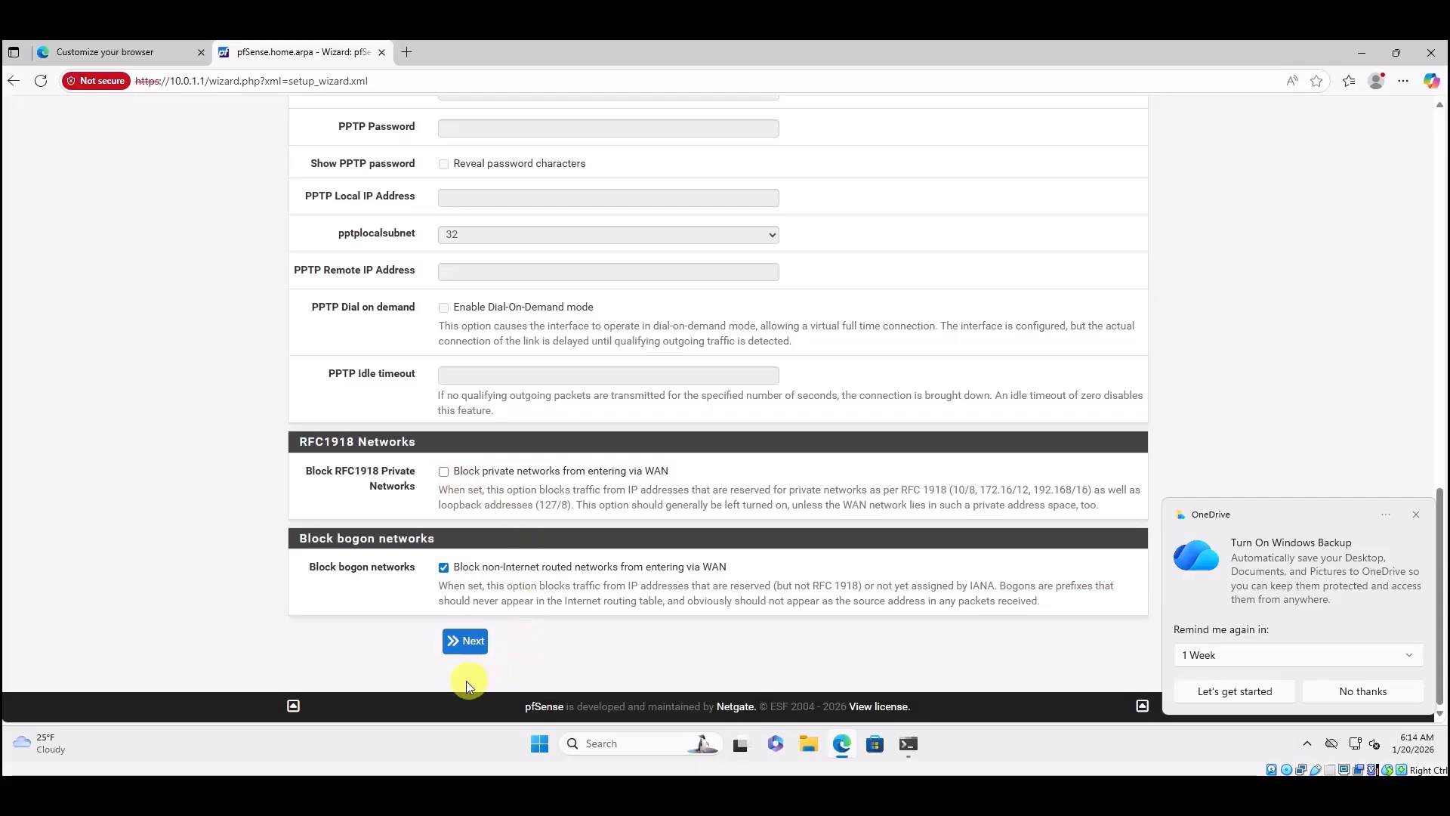
pyautogui.click(466, 644)
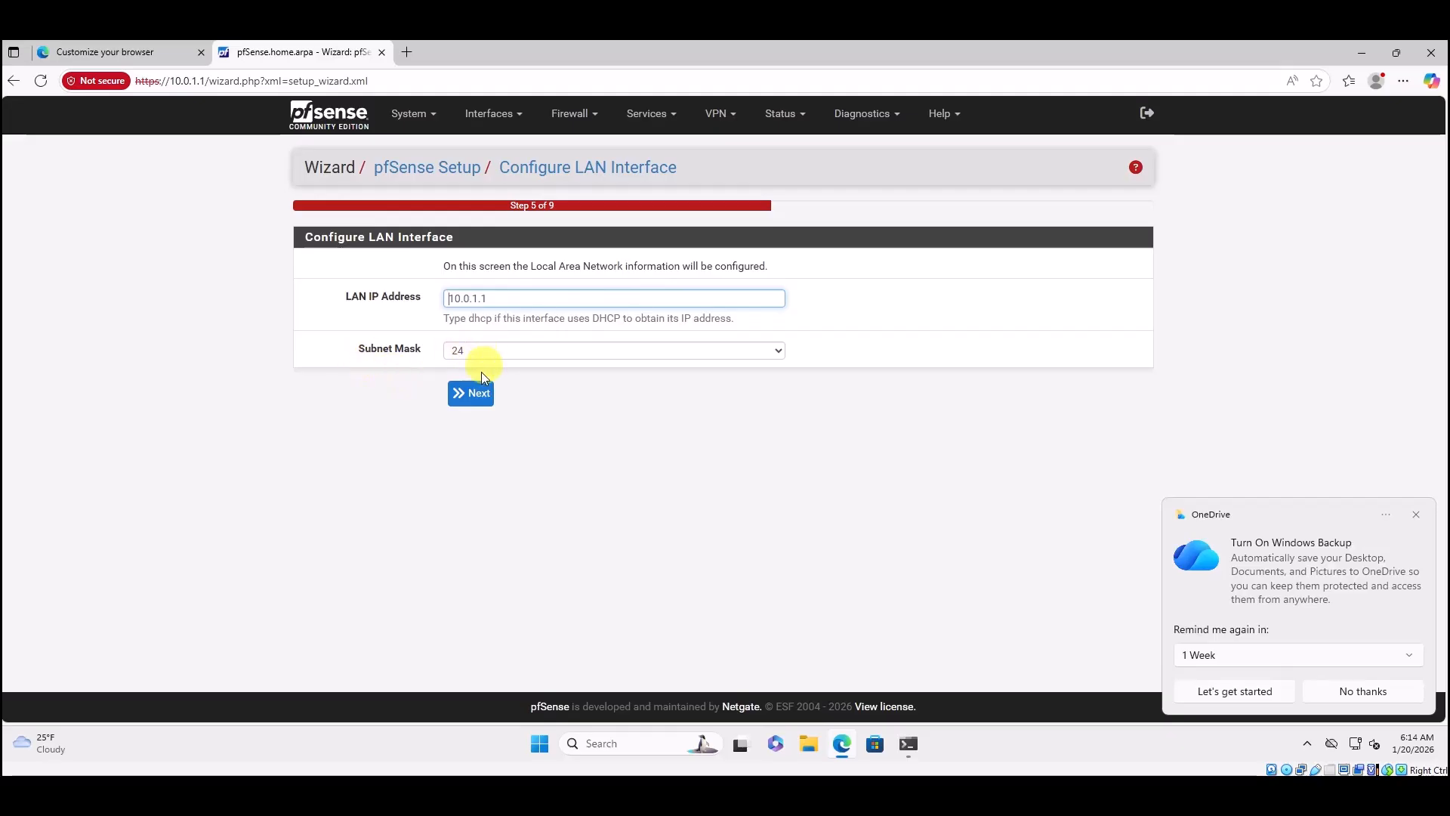
# Keep LAN 10.0.1.1/24 and skip the admin password change to reach Reload configuration.
pyautogui.click(476, 397)
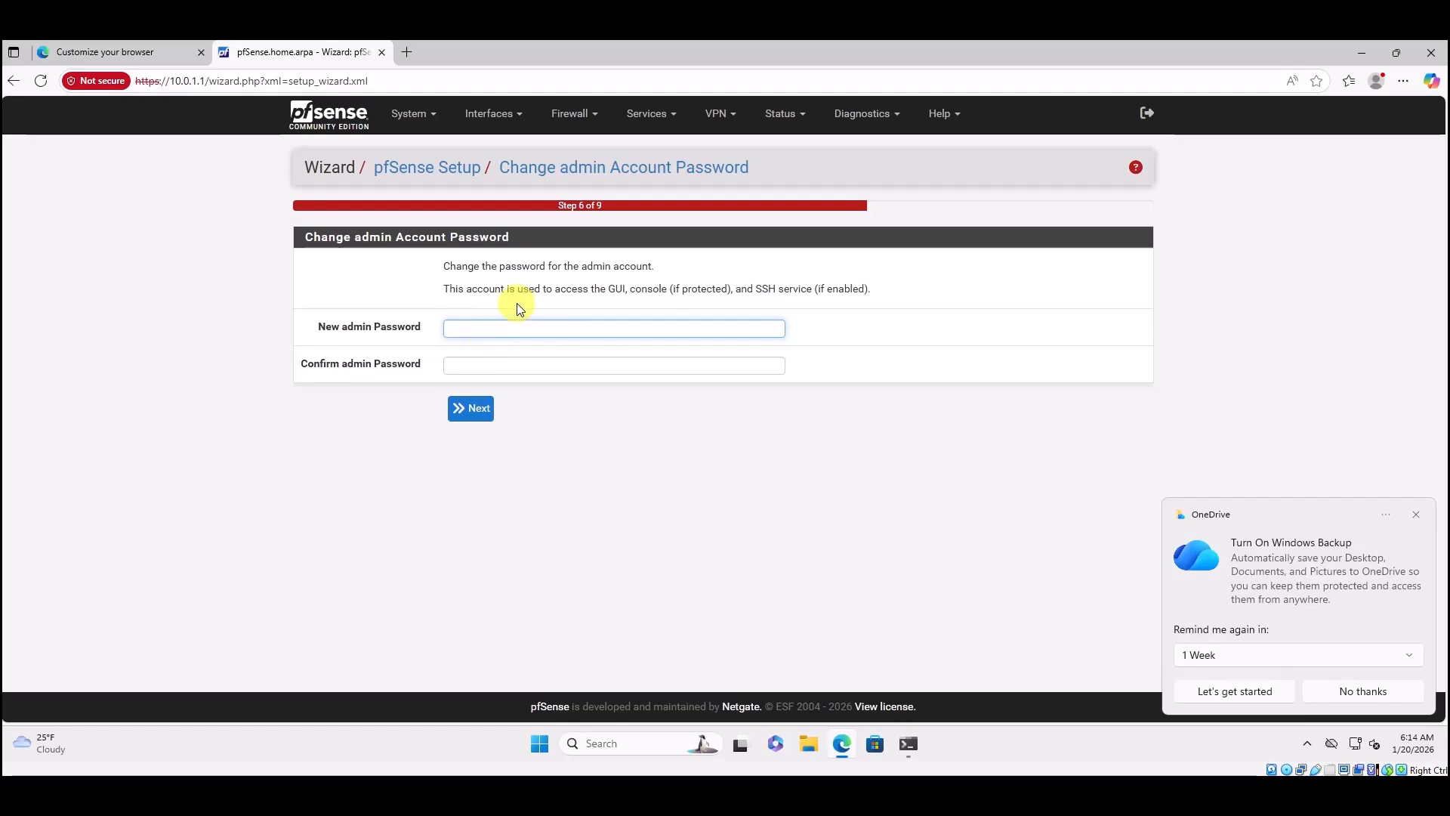
pyautogui.click(478, 414)
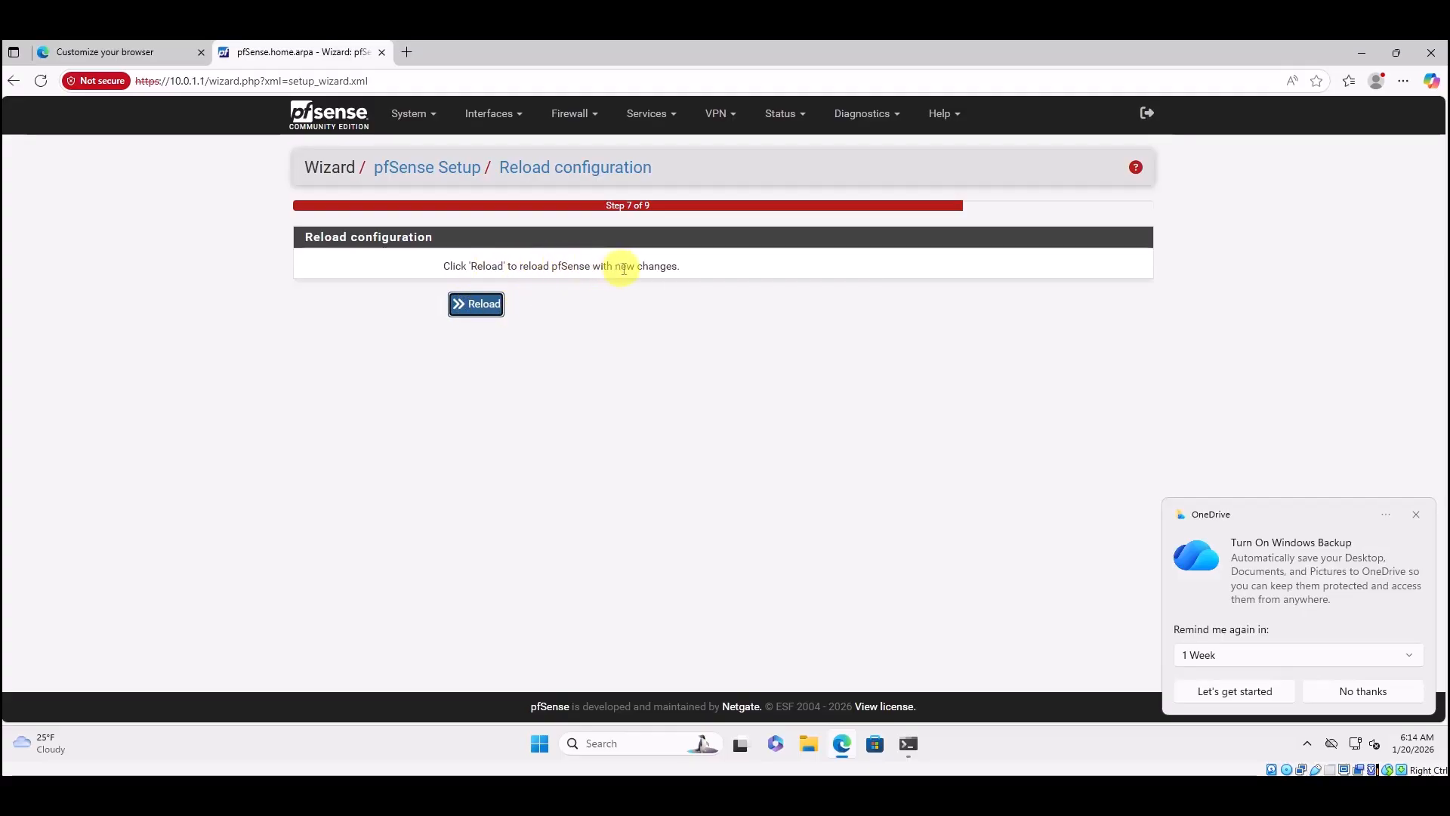
# Reload pfSense to apply the wizard configuration, then complete the setup wizard.
pyautogui.click(491, 308)
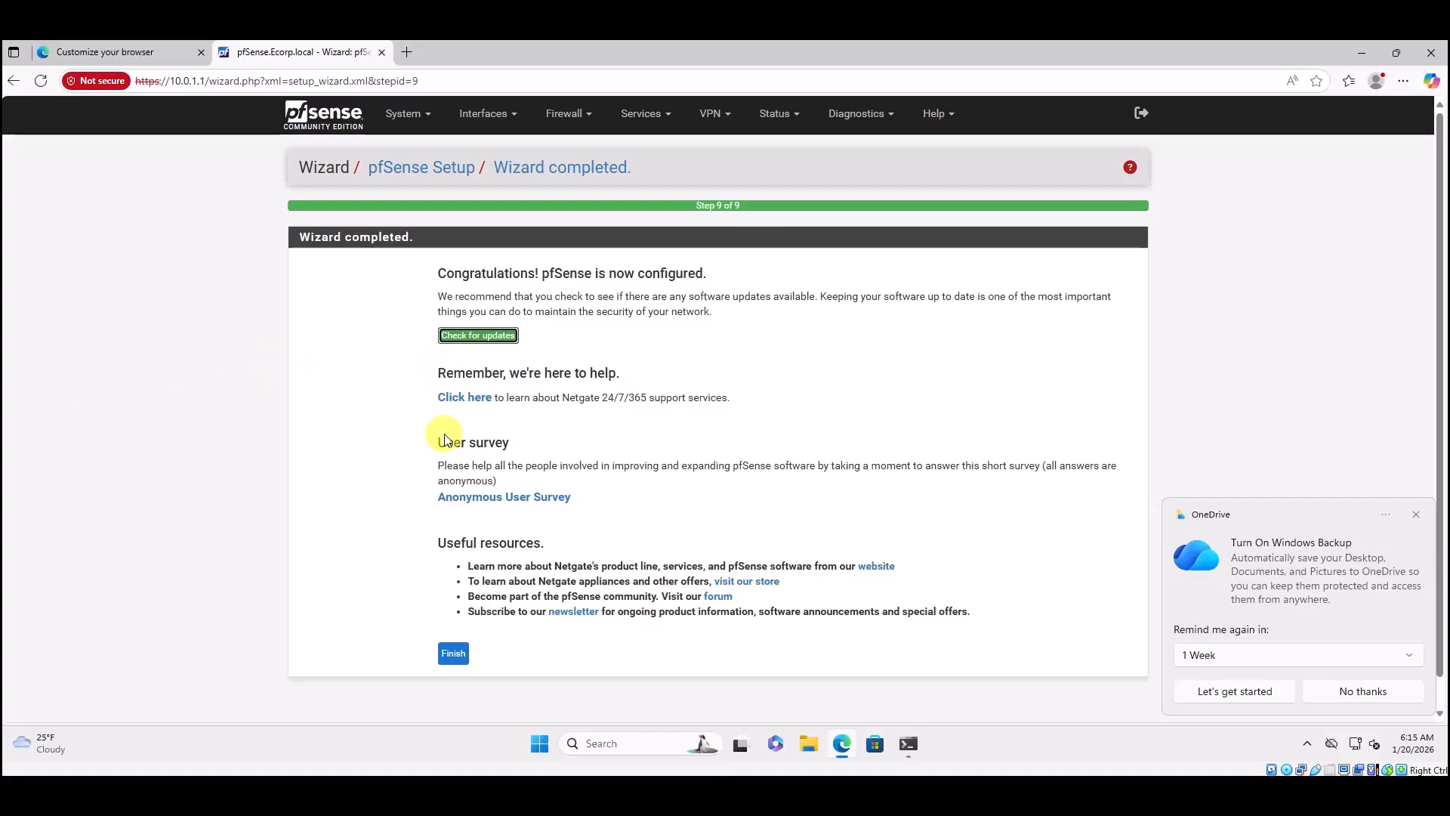
pyautogui.click(453, 657)
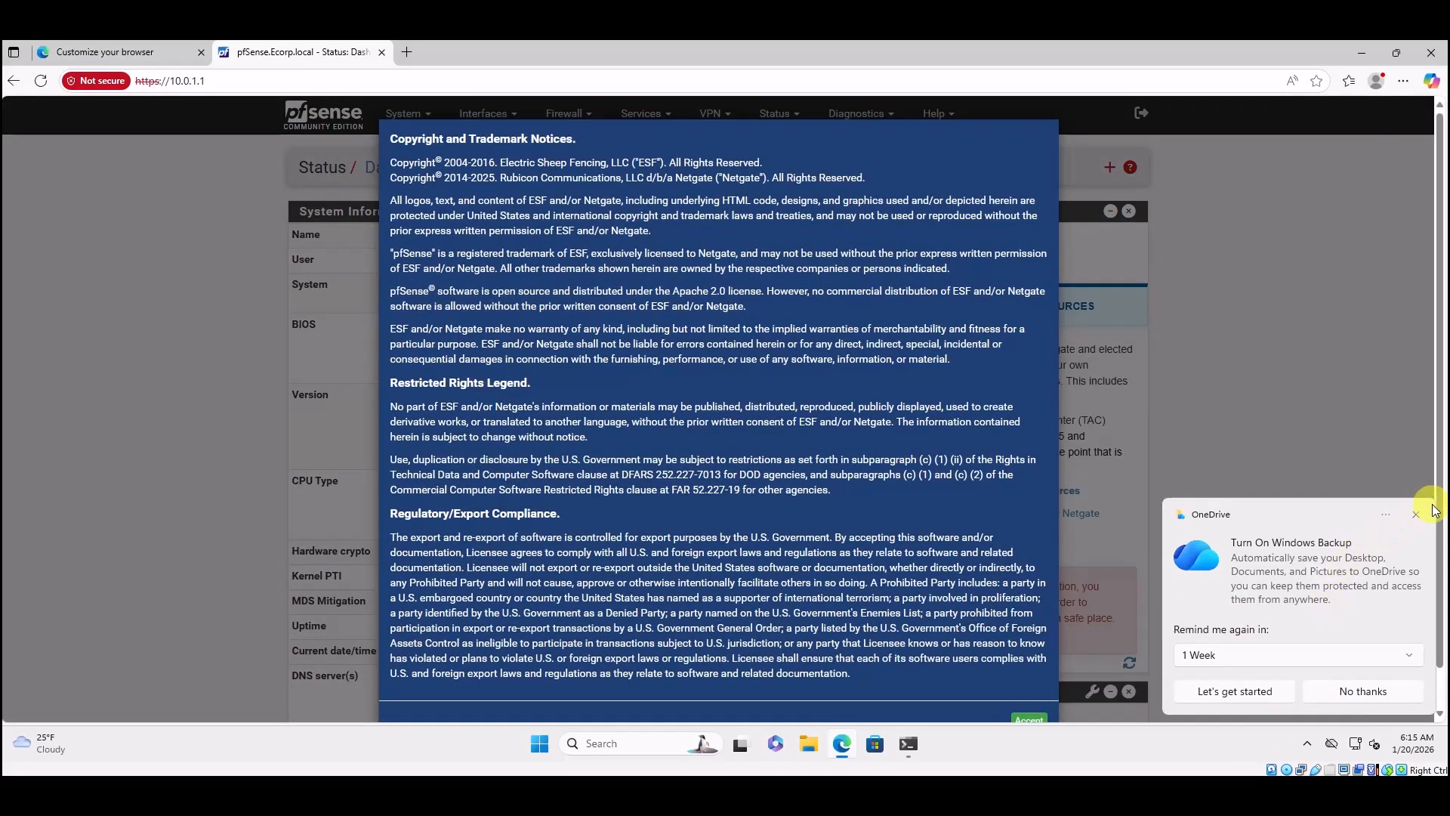
# Dismiss the OneDrive notification, accept the copyright notice and close the user survey prompt.
pyautogui.click(1417, 515)
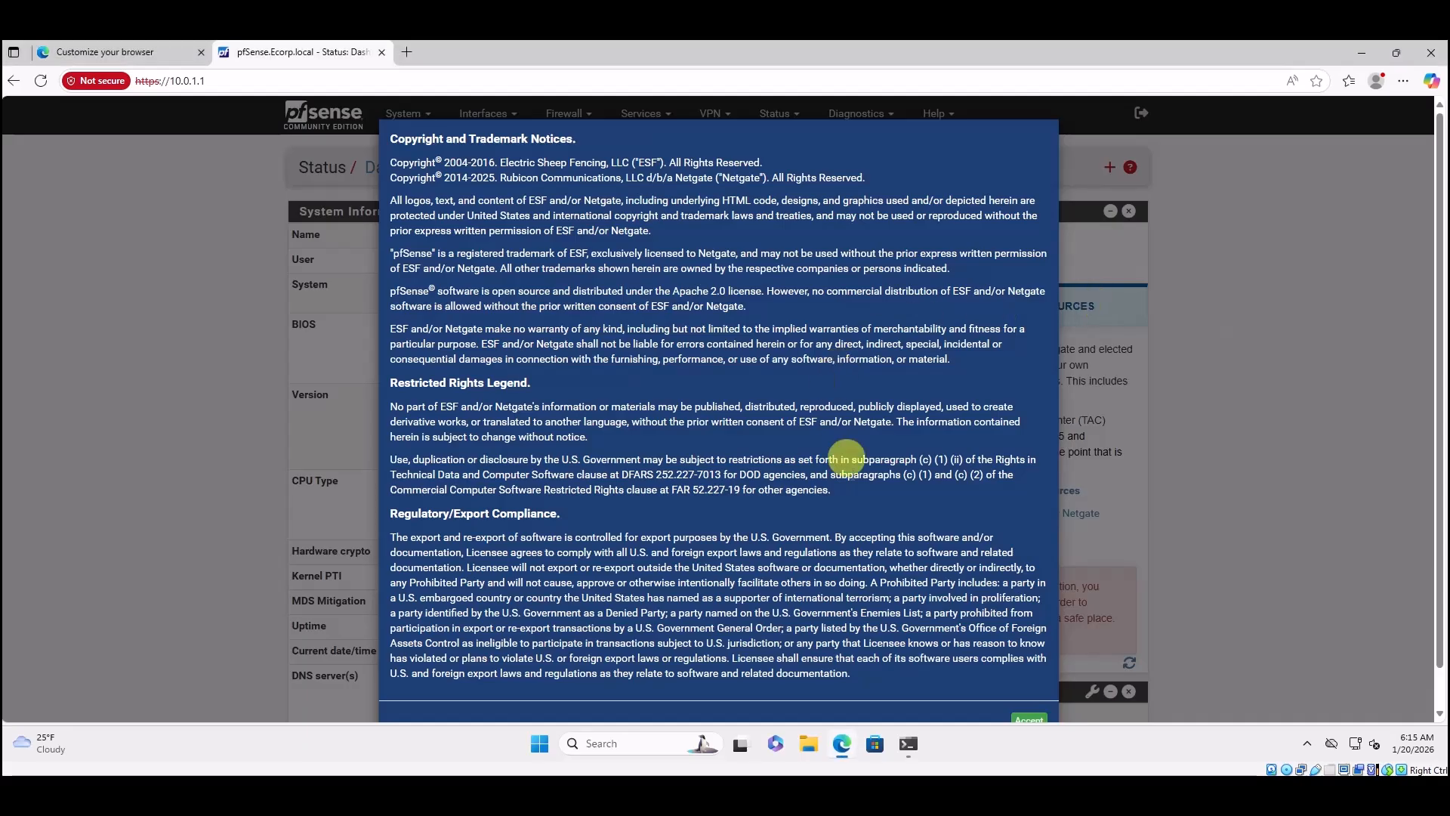
pyautogui.scroll(-1, 962, 683)
pyautogui.click(1028, 678)
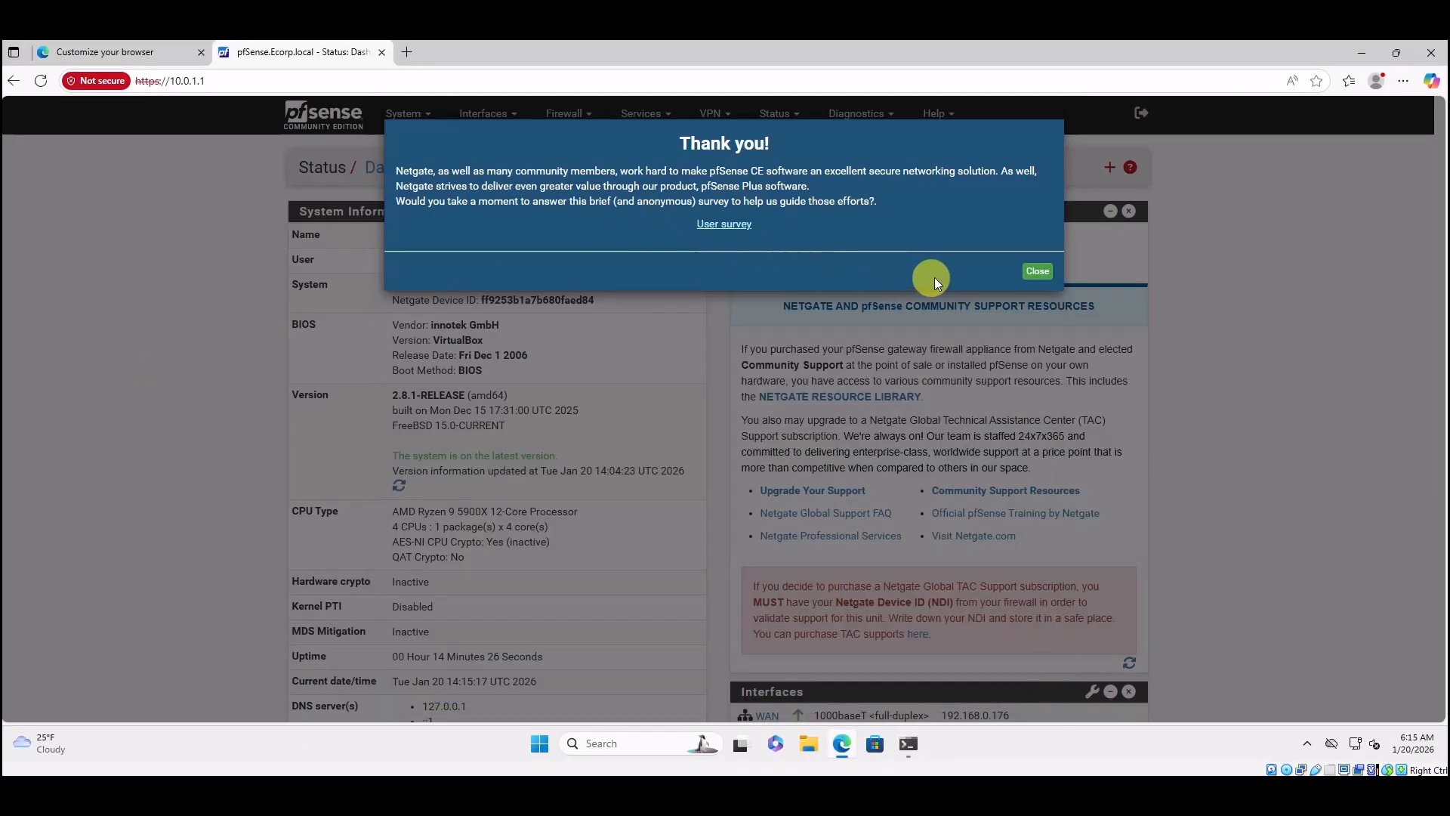
pyautogui.click(1036, 272)
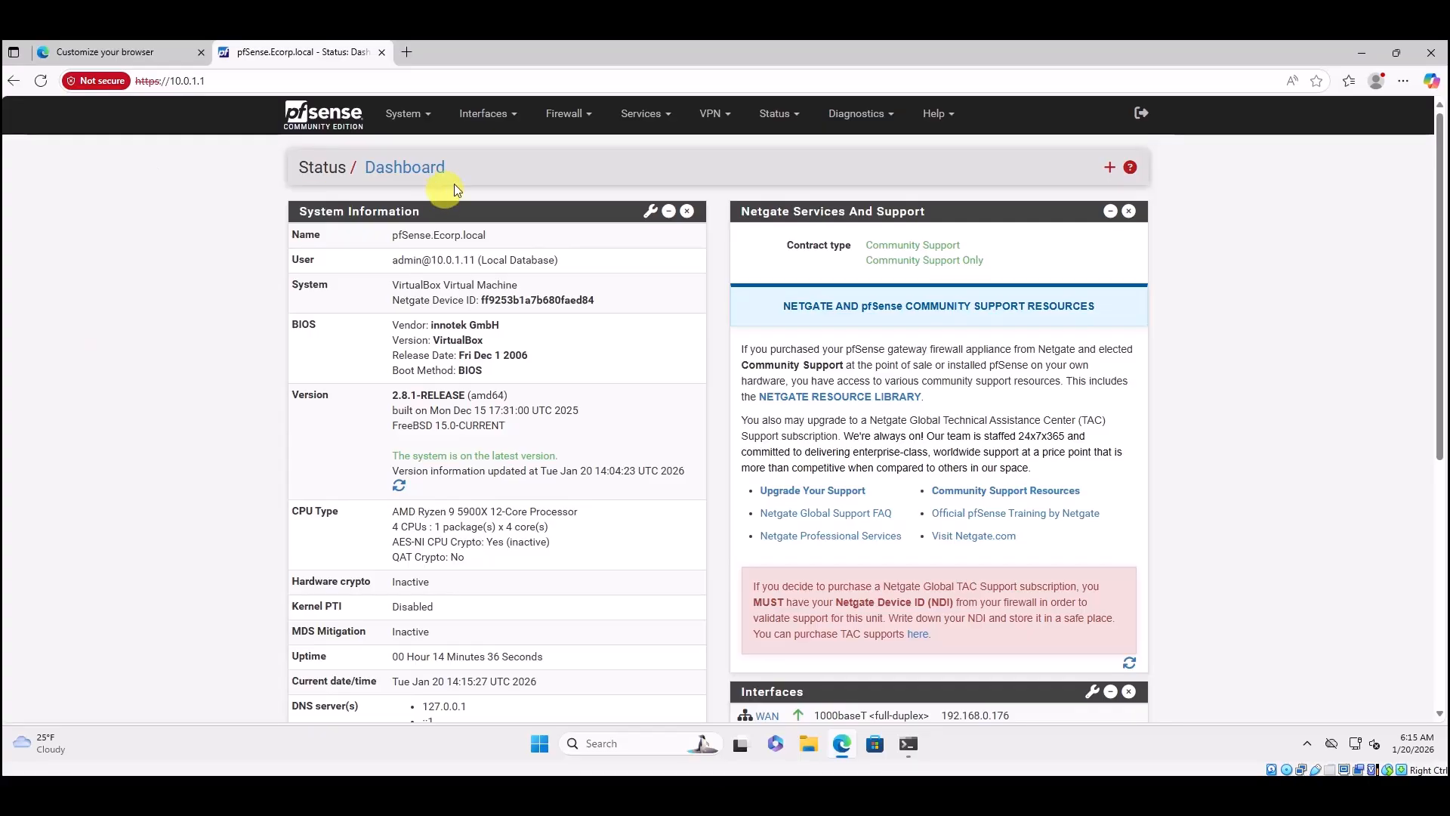
pyautogui.click(506, 125)
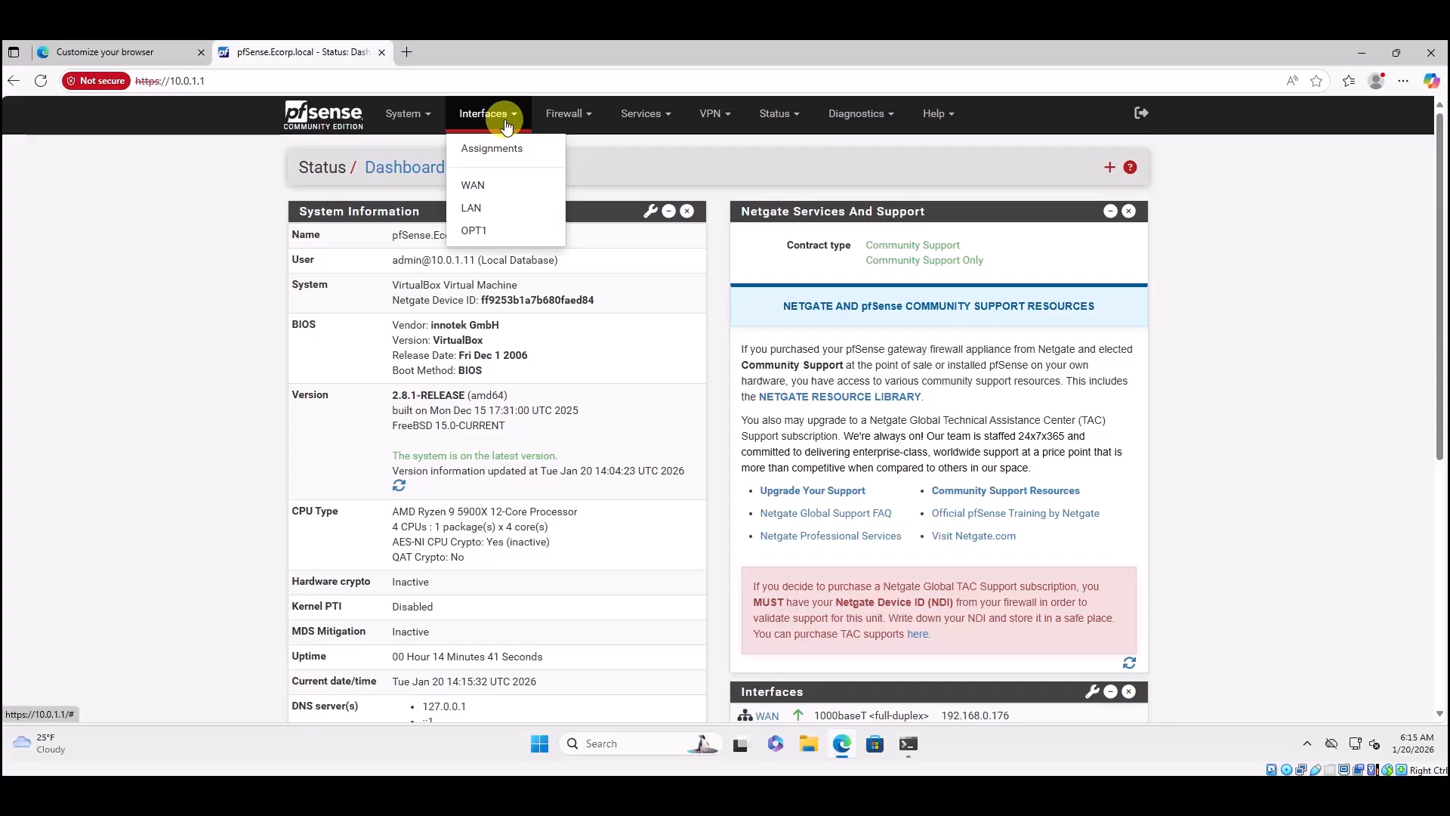
# Change the LAN interface description to 'ECorp', then save and apply the change.
pyautogui.click(473, 208)
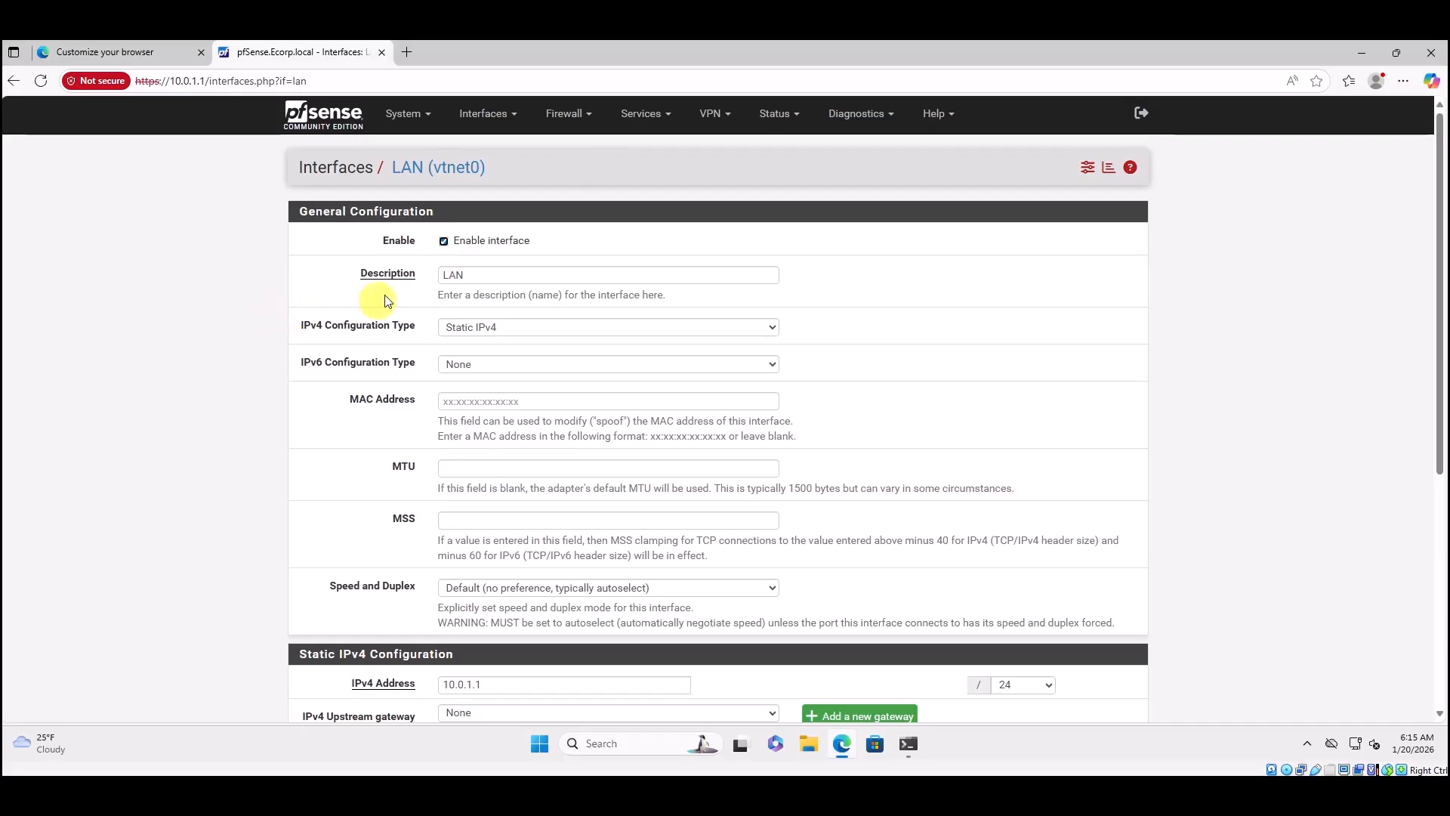
pyautogui.moveTo(462, 277); pyautogui.dragTo(417, 281)
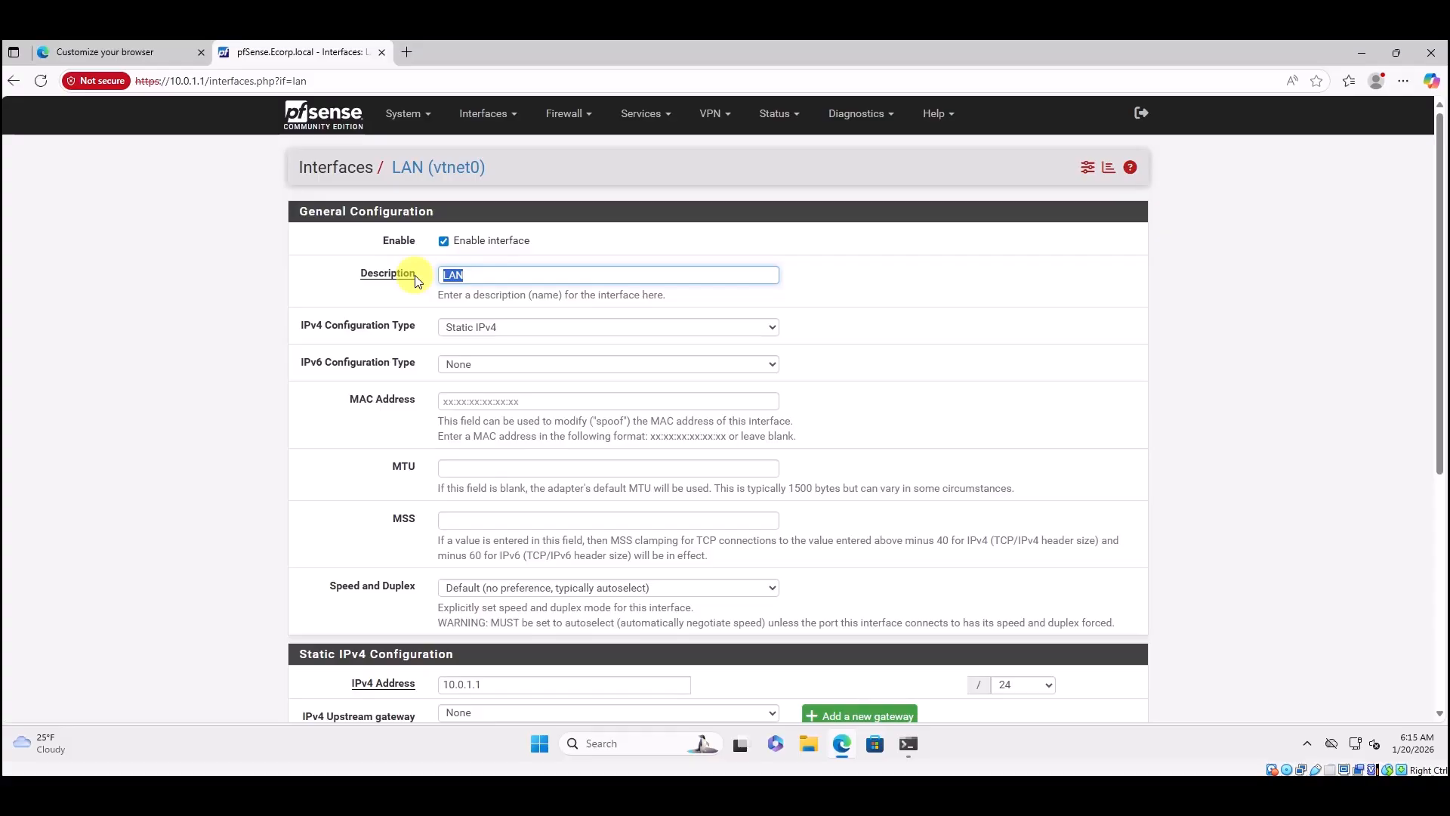
pyautogui.write('E')
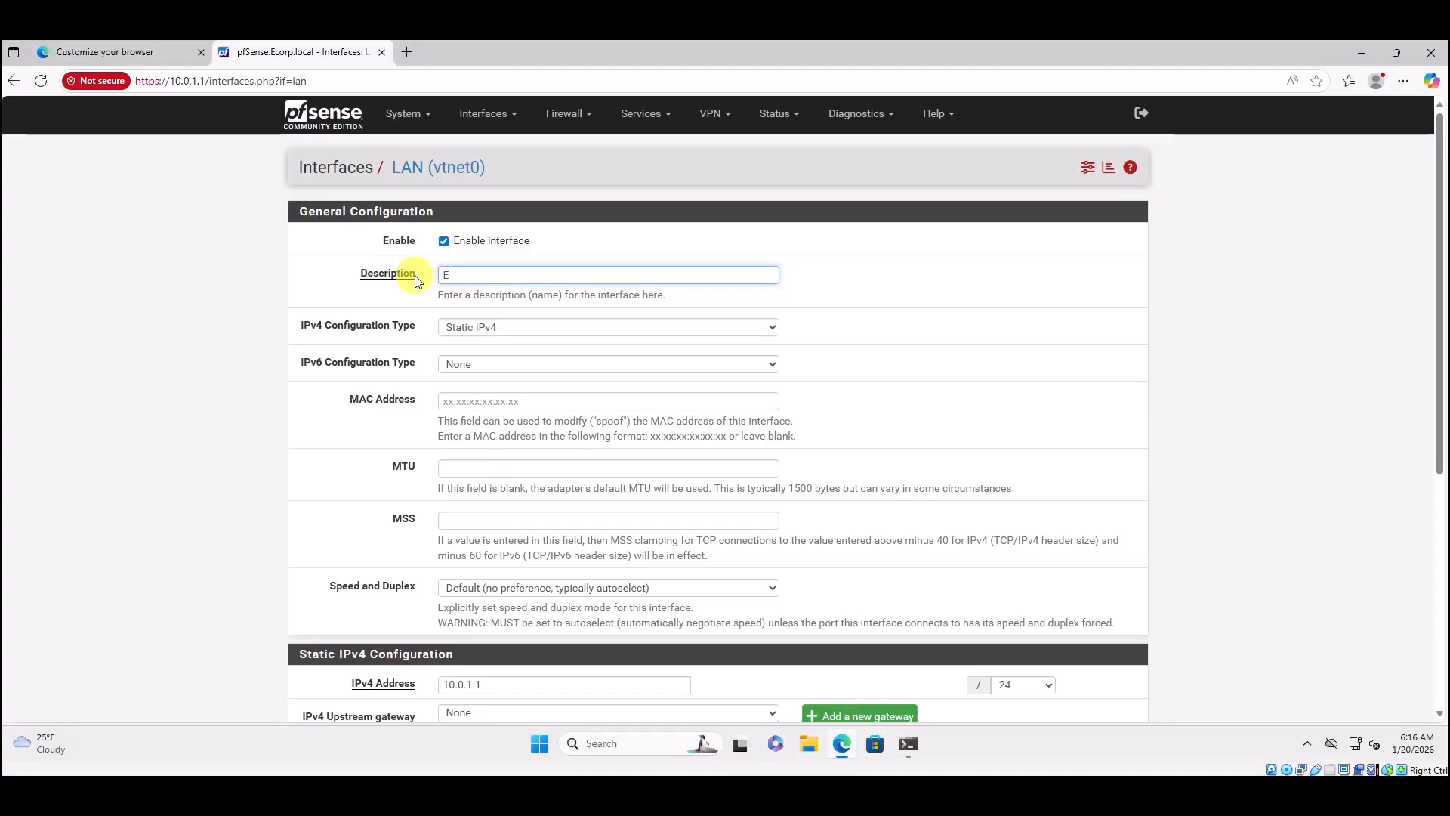
pyautogui.write('Corp')
pyautogui.scroll(-5, 609, 460)
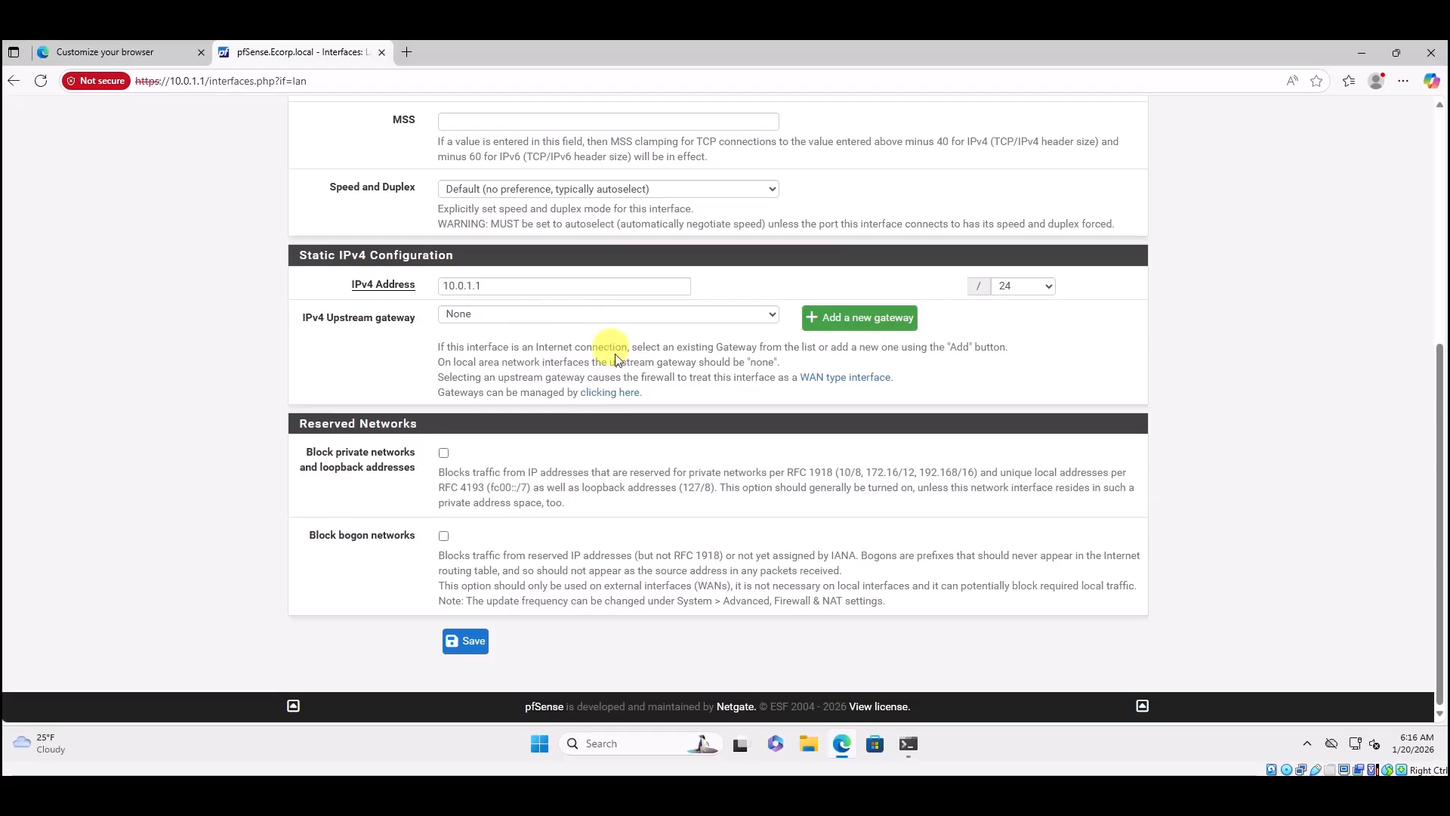
pyautogui.click(474, 641)
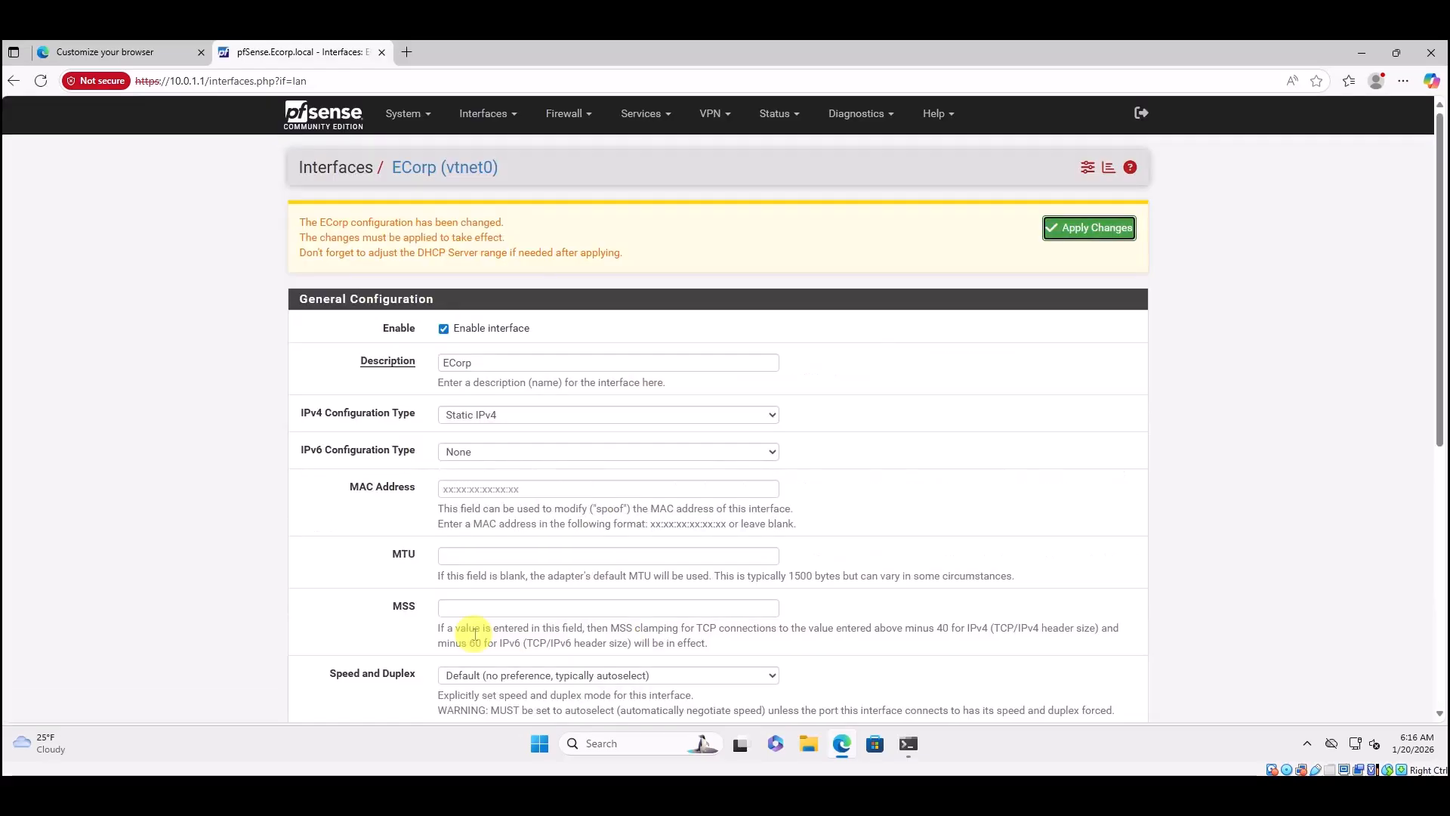
pyautogui.click(1077, 230)
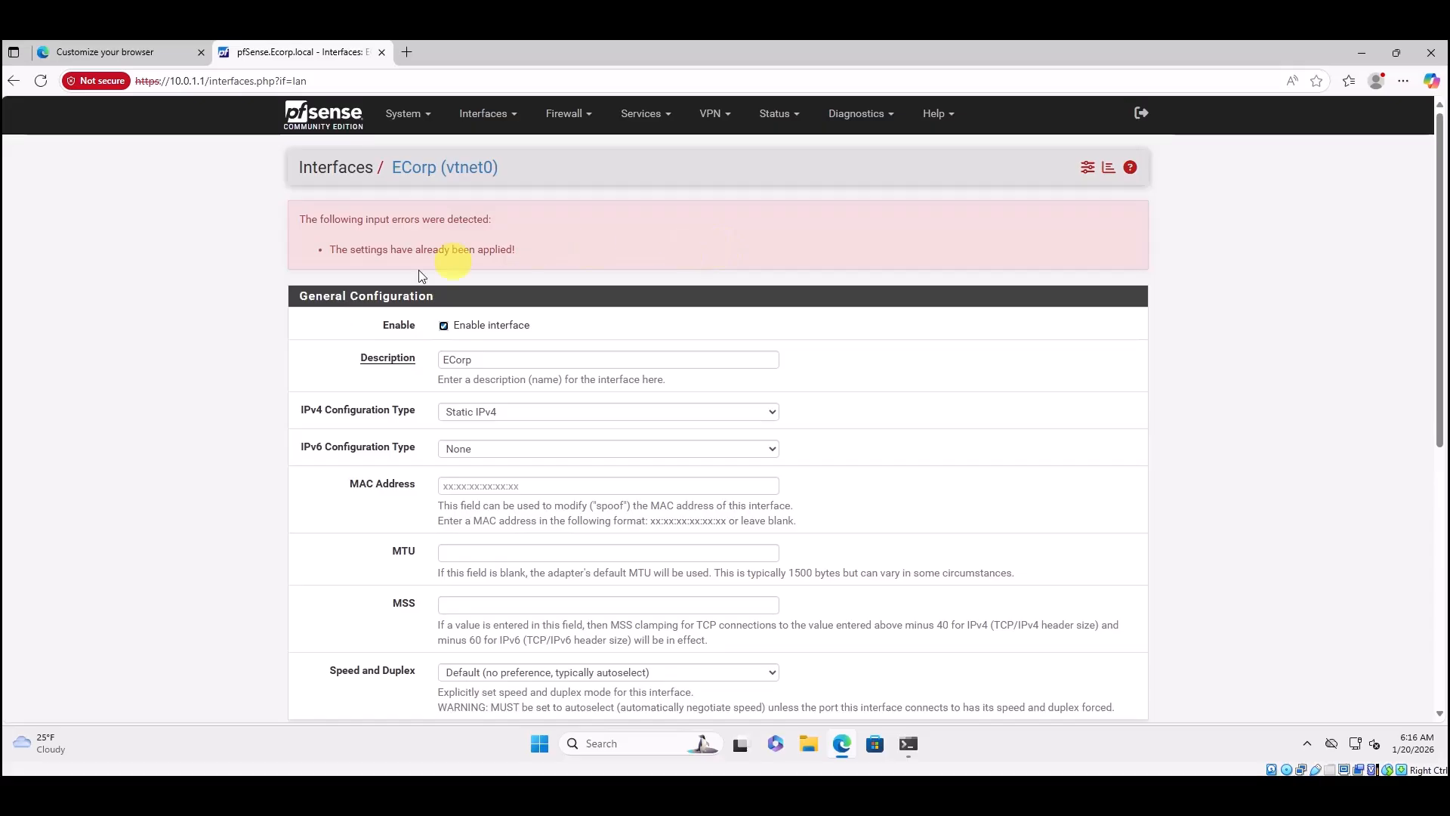
# Replace the OPT1 interface description with 'Attack LAN', then save and apply the changes.
pyautogui.click(477, 120)
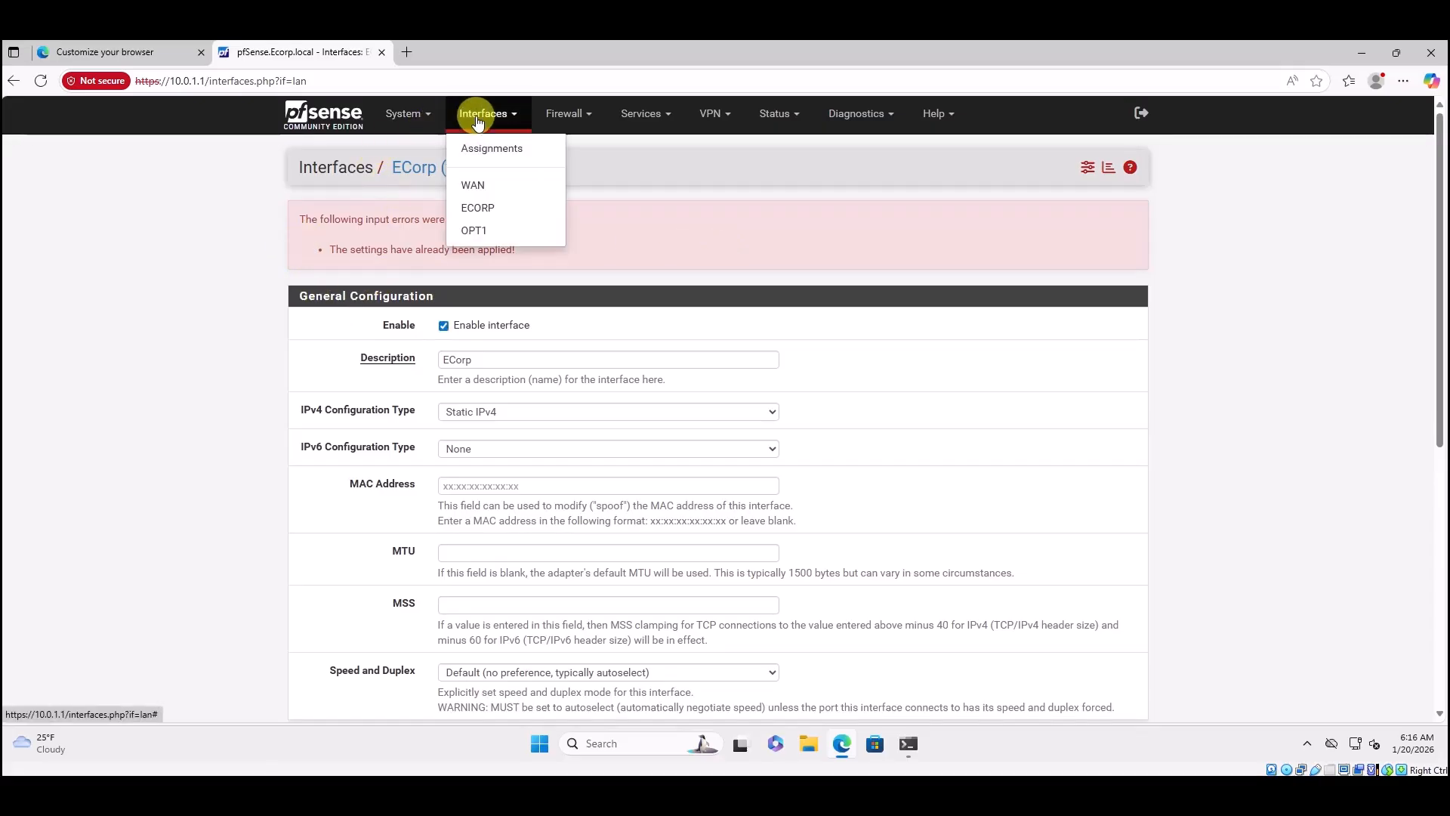
pyautogui.click(475, 232)
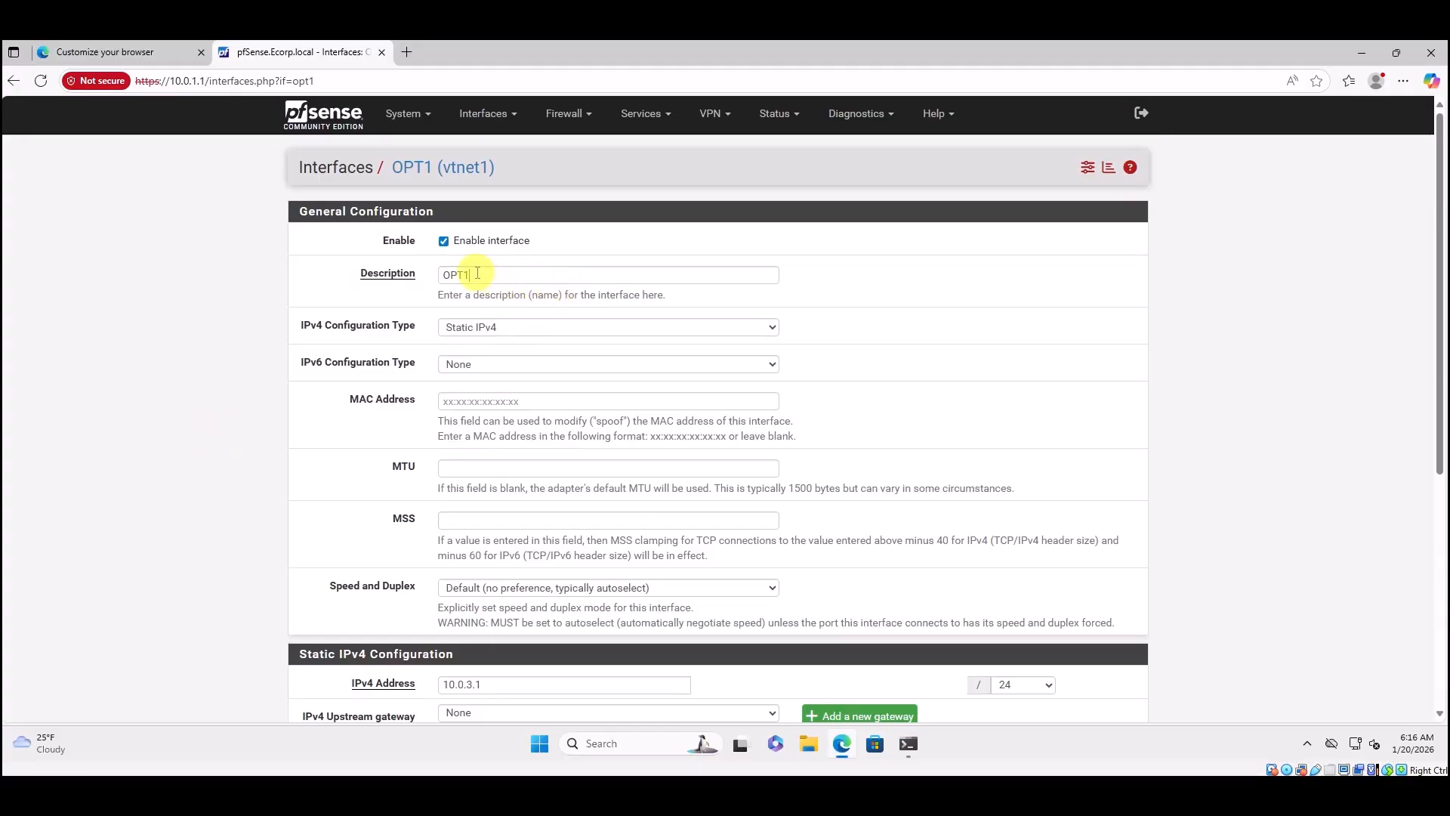
pyautogui.moveTo(473, 276); pyautogui.dragTo(443, 272)
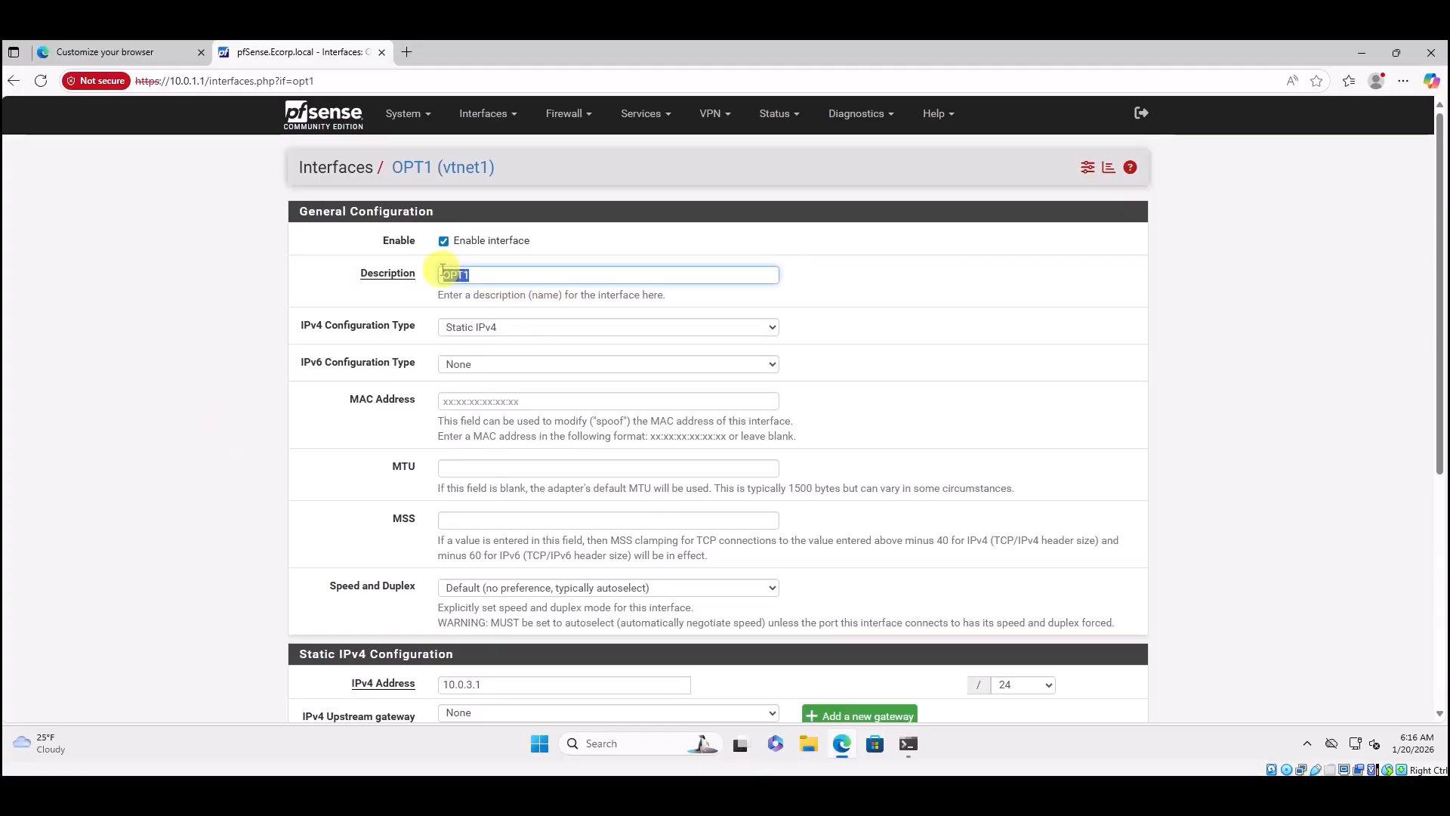
pyautogui.press('BackSpace')
pyautogui.write('Attack LAN')
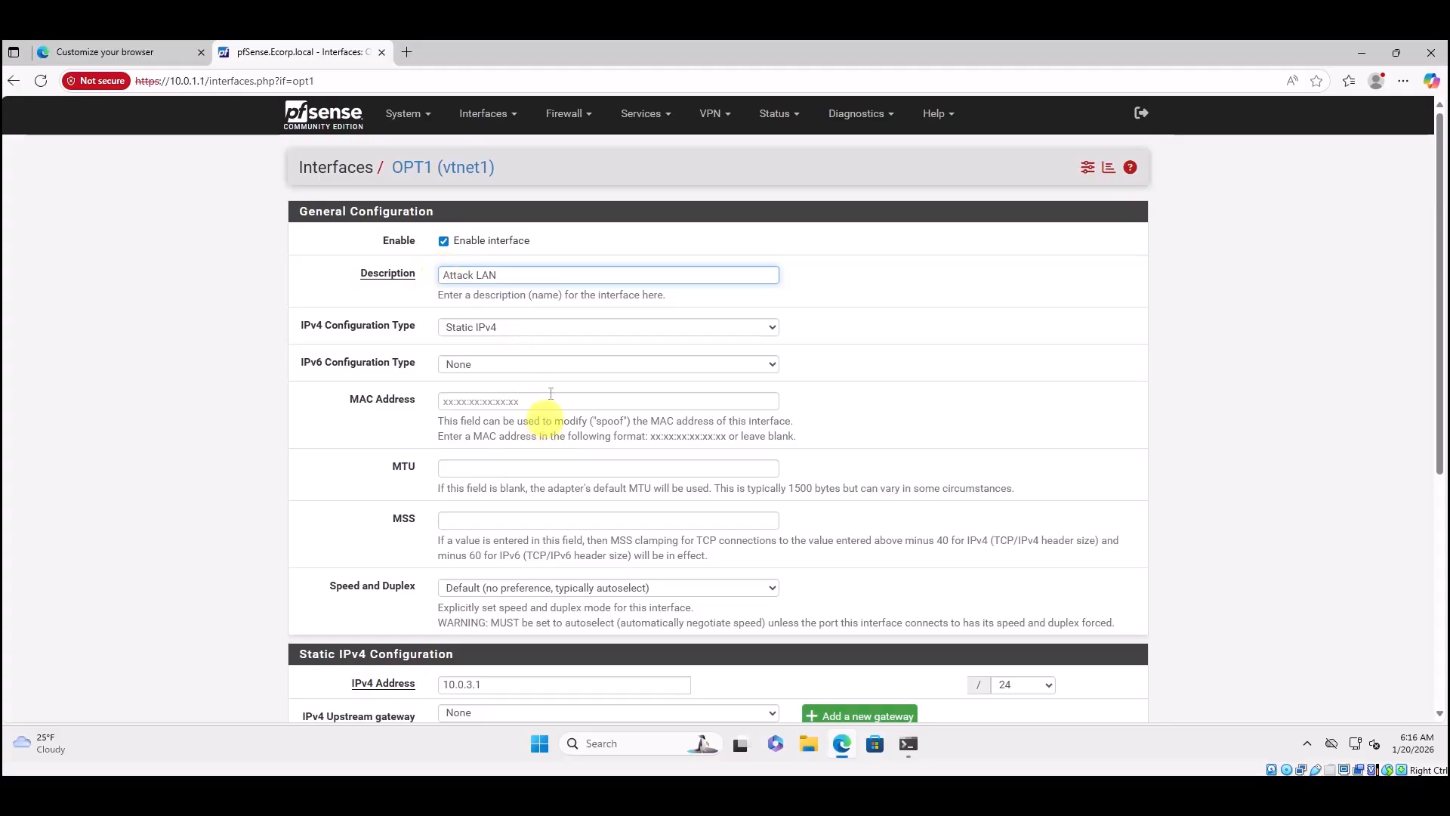
pyautogui.scroll(-4, 529, 423)
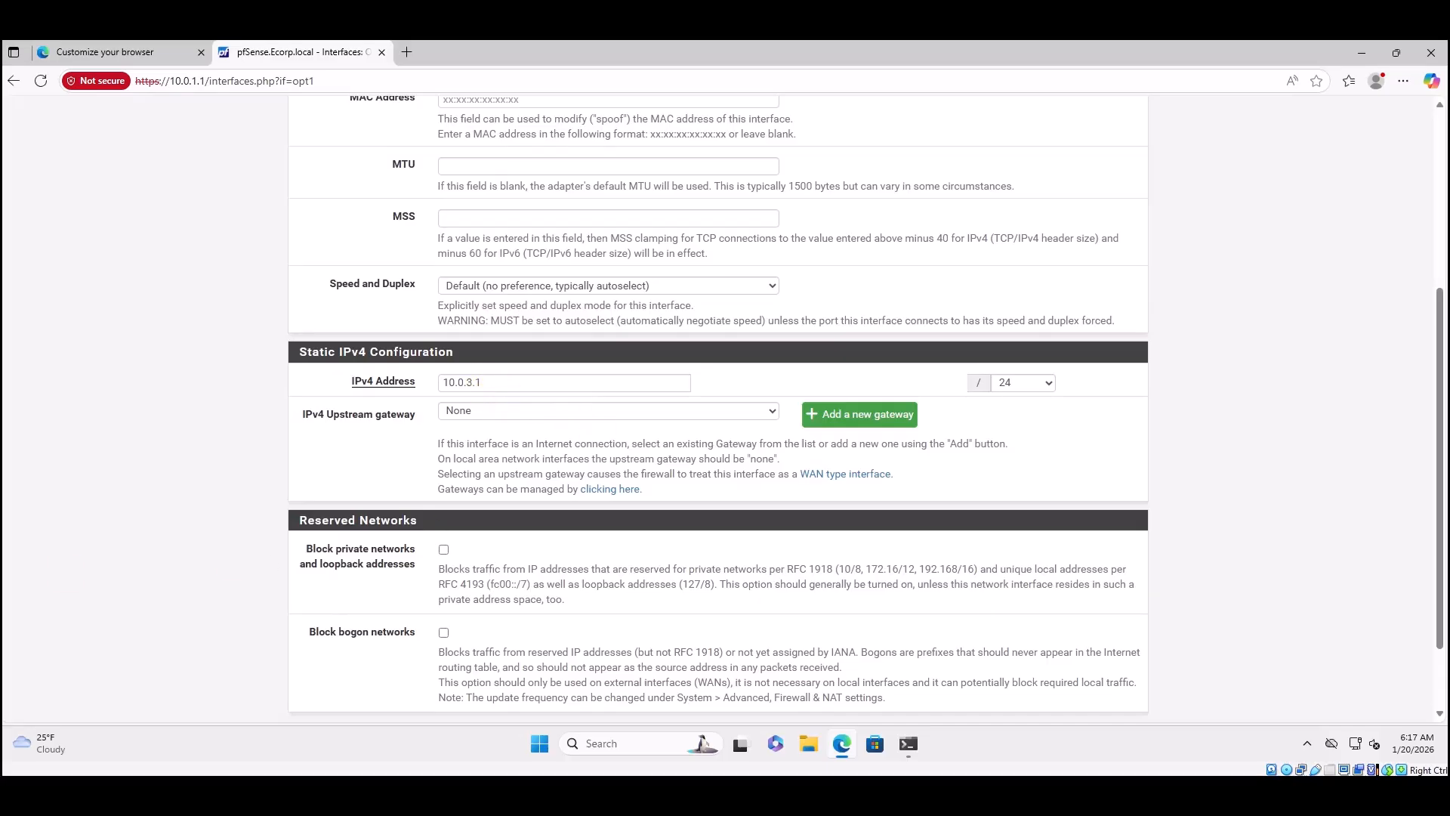
pyautogui.scroll(-2, 979, 659)
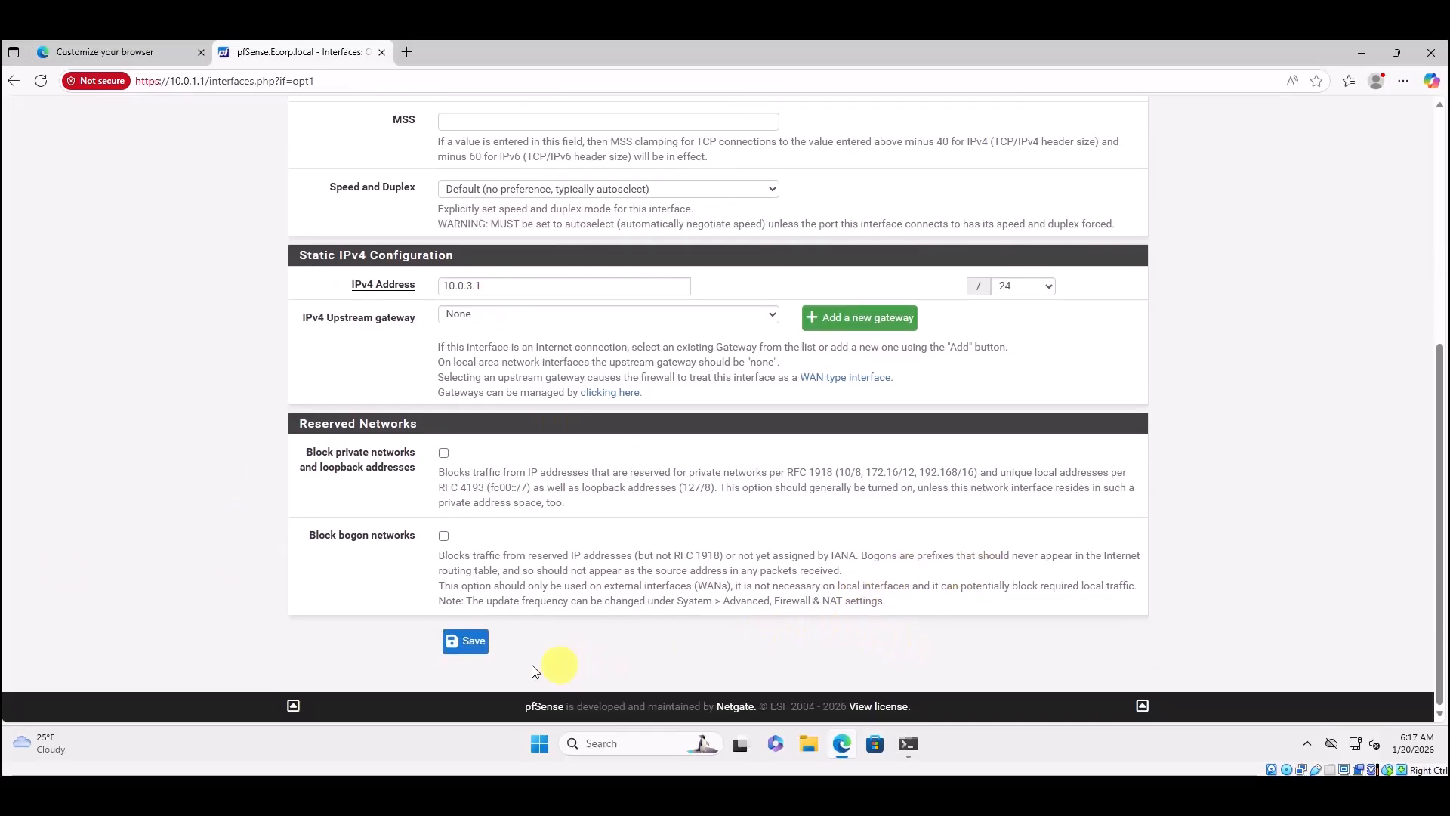
pyautogui.click(465, 654)
pyautogui.click(465, 655)
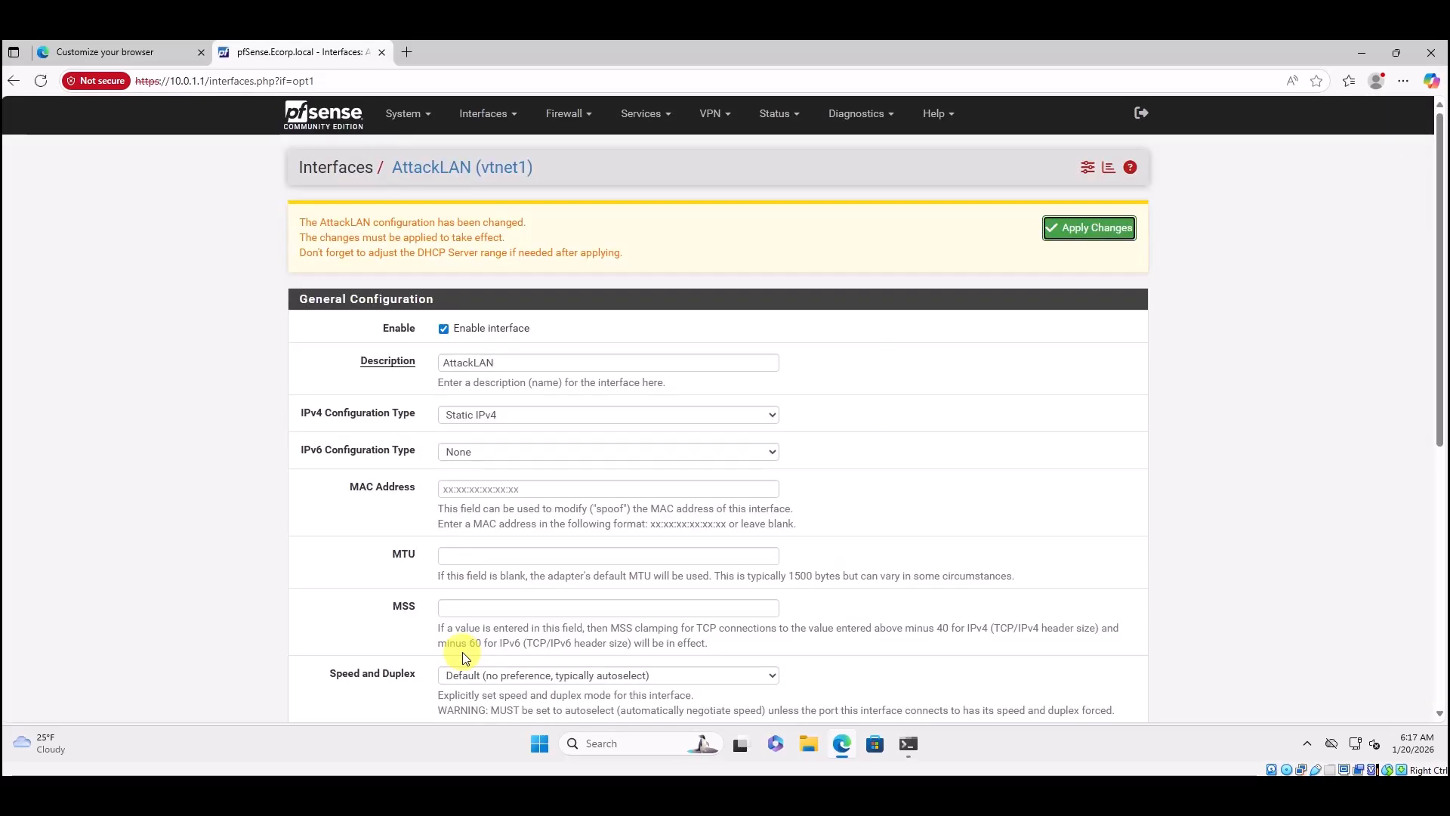
pyautogui.click(1082, 235)
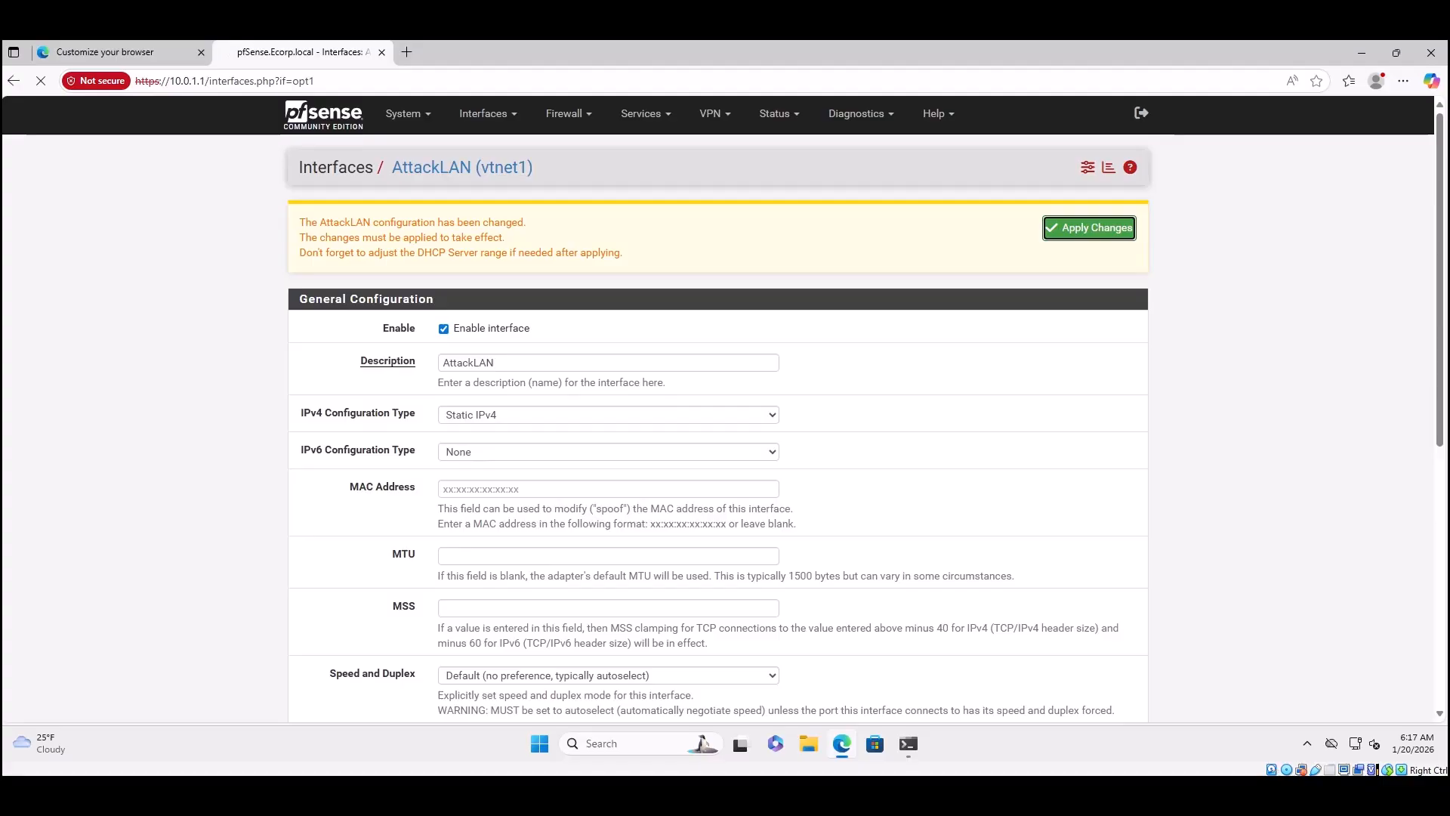
pyautogui.click(1107, 228)
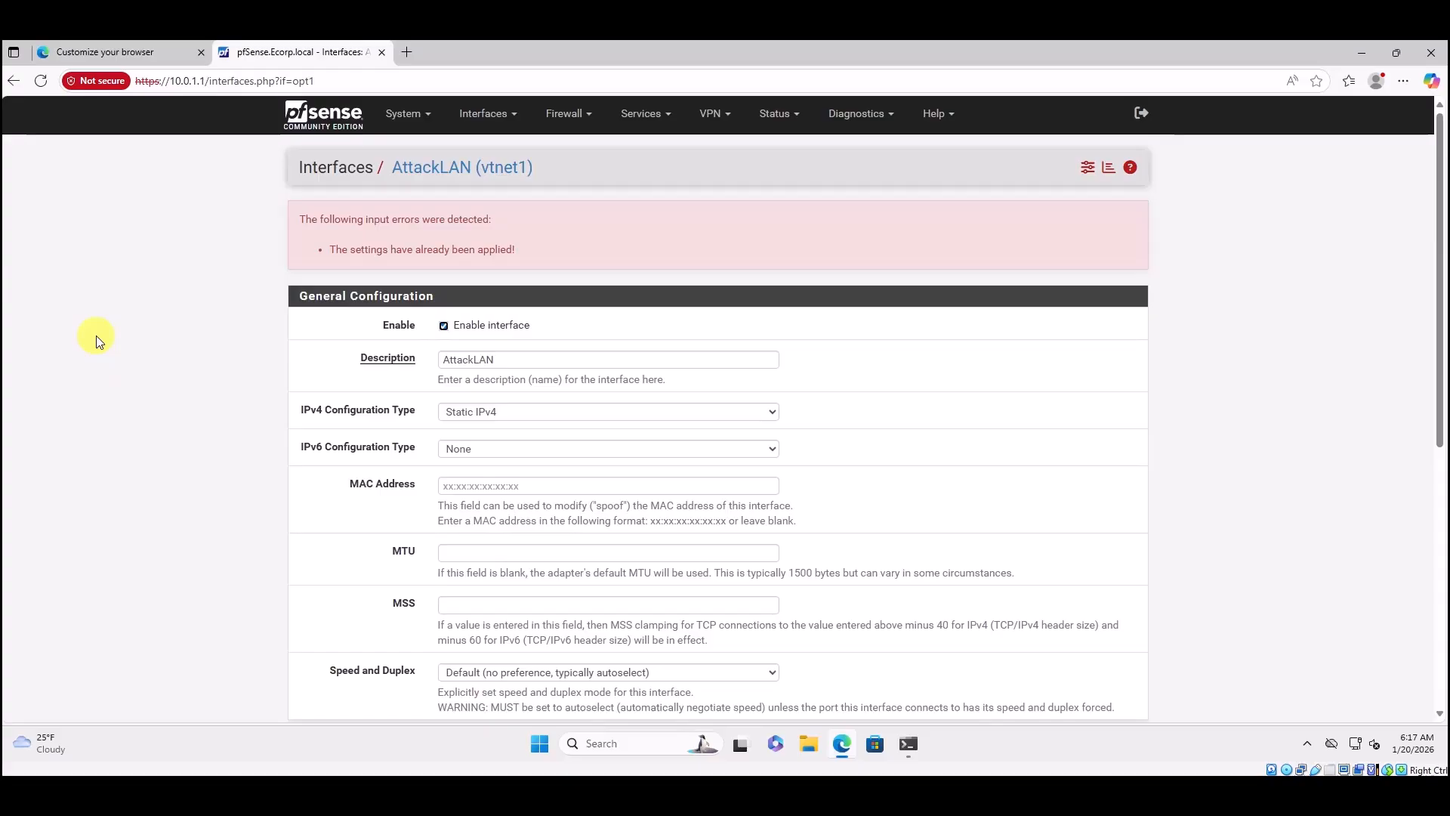
# Tick 'Register DHCP leases' and 'Register DHCP static mappings' in DNS Resolver General Settings.
pyautogui.click(663, 121)
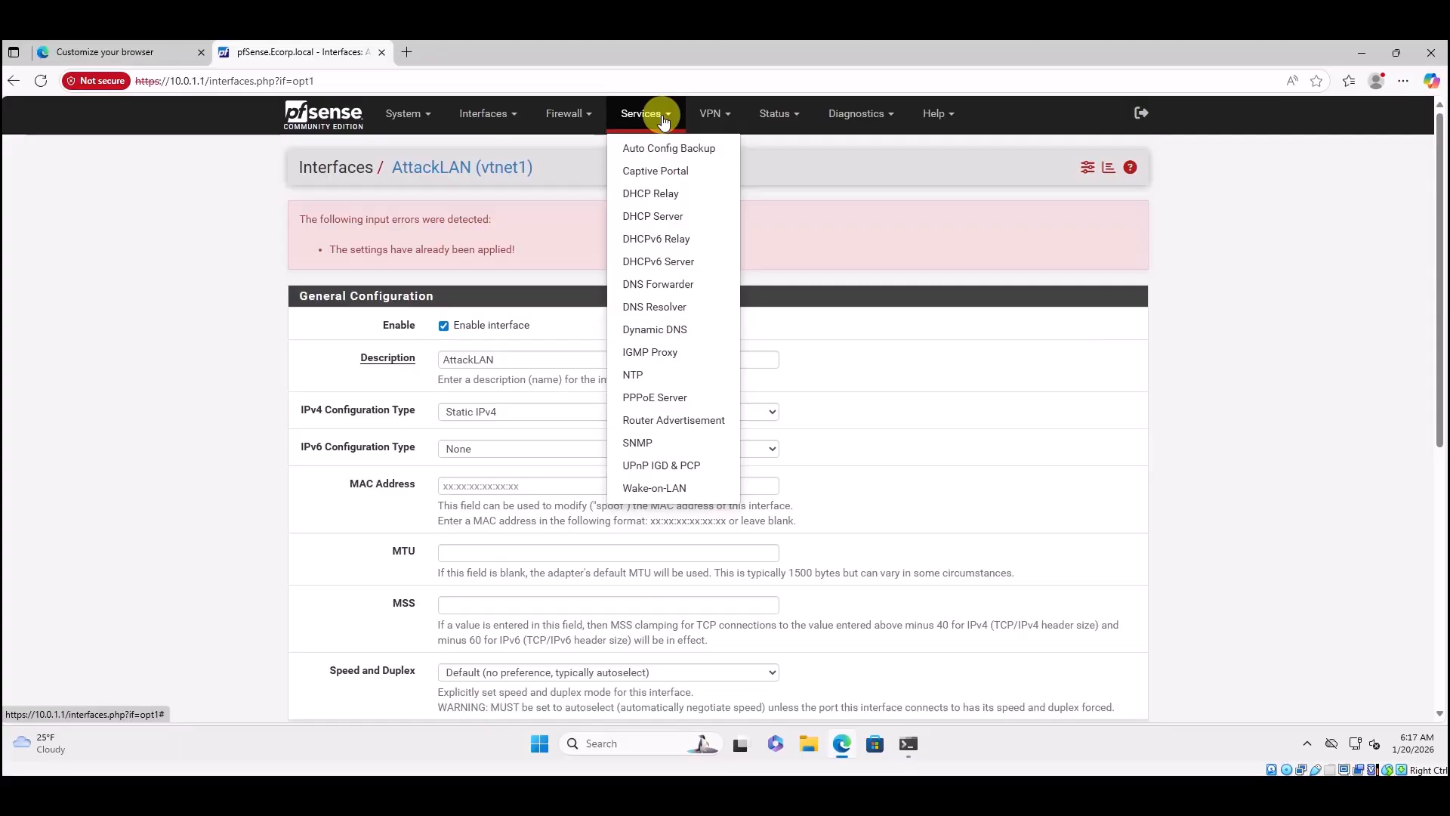
pyautogui.click(651, 310)
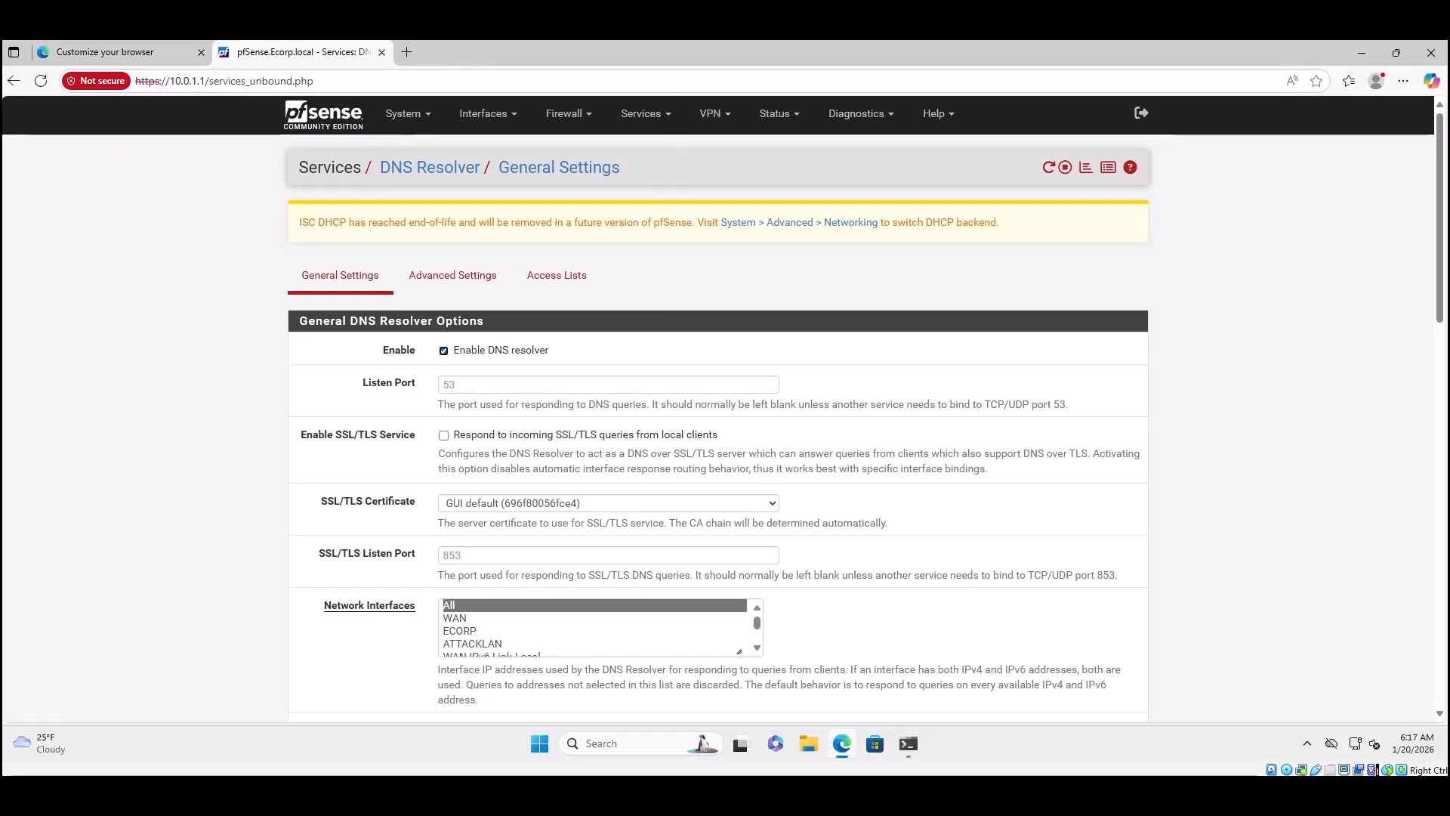
pyautogui.scroll(-3, 561, 434)
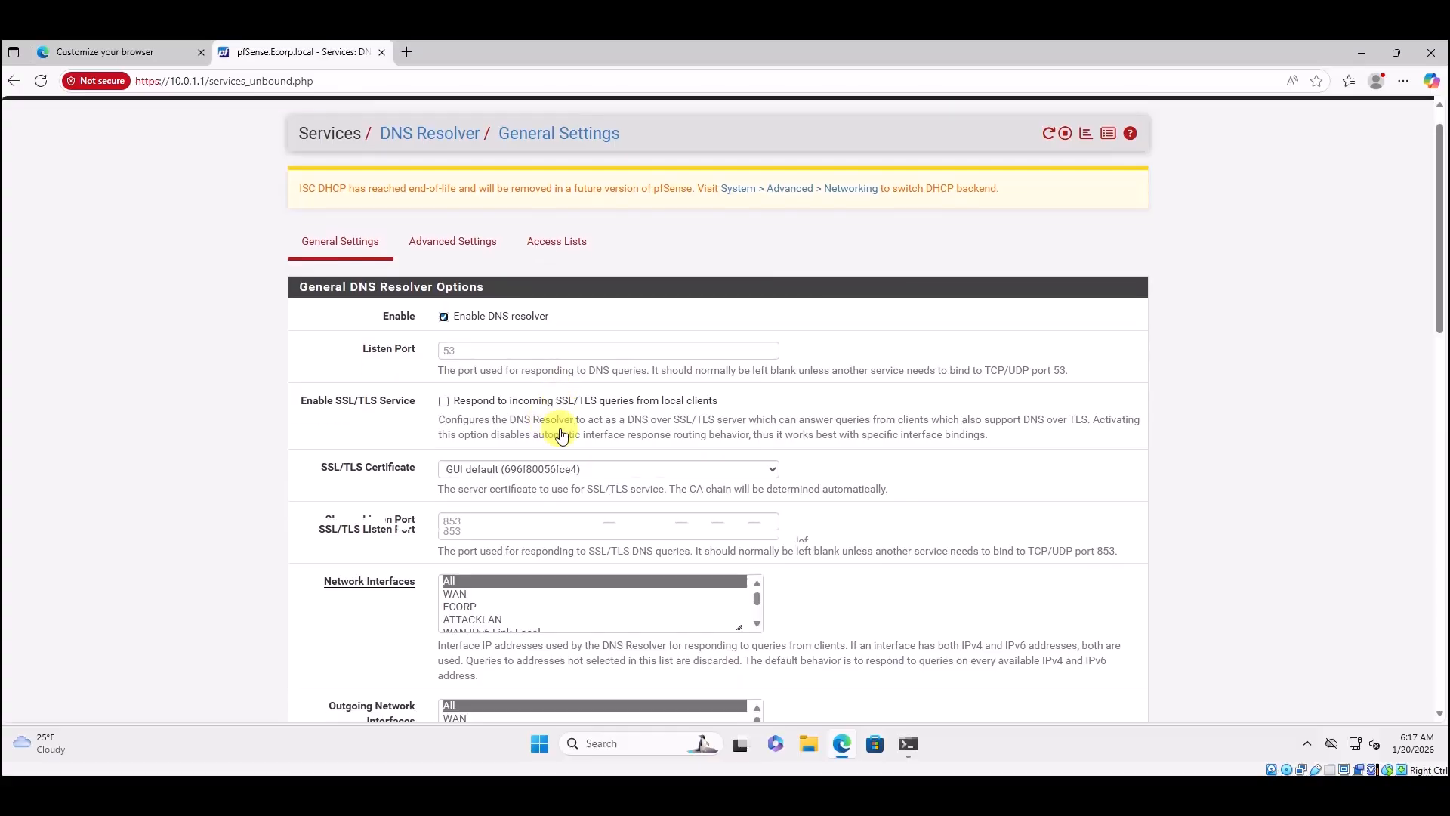
pyautogui.scroll(-5, 561, 435)
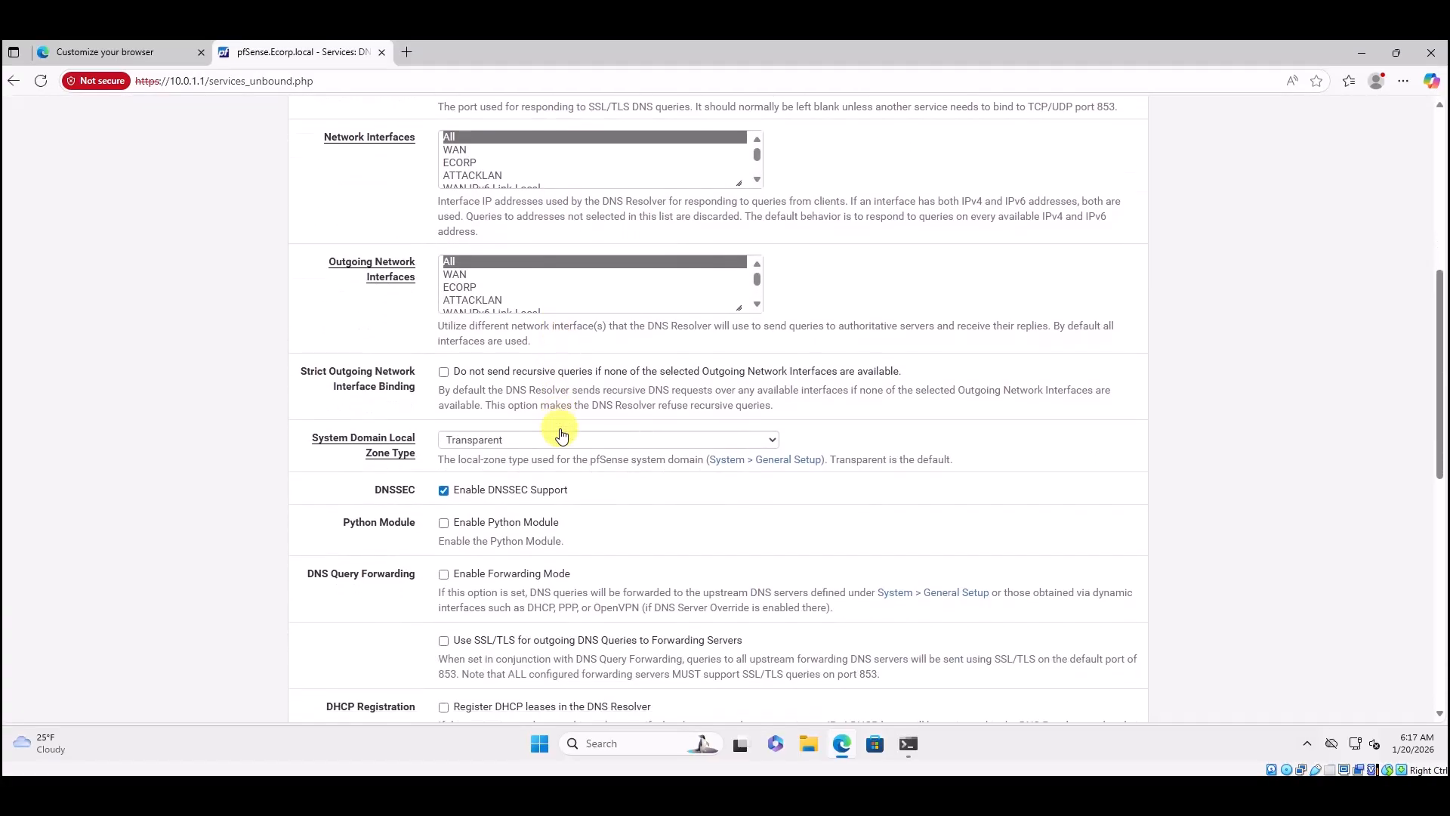
pyautogui.scroll(-6, 561, 435)
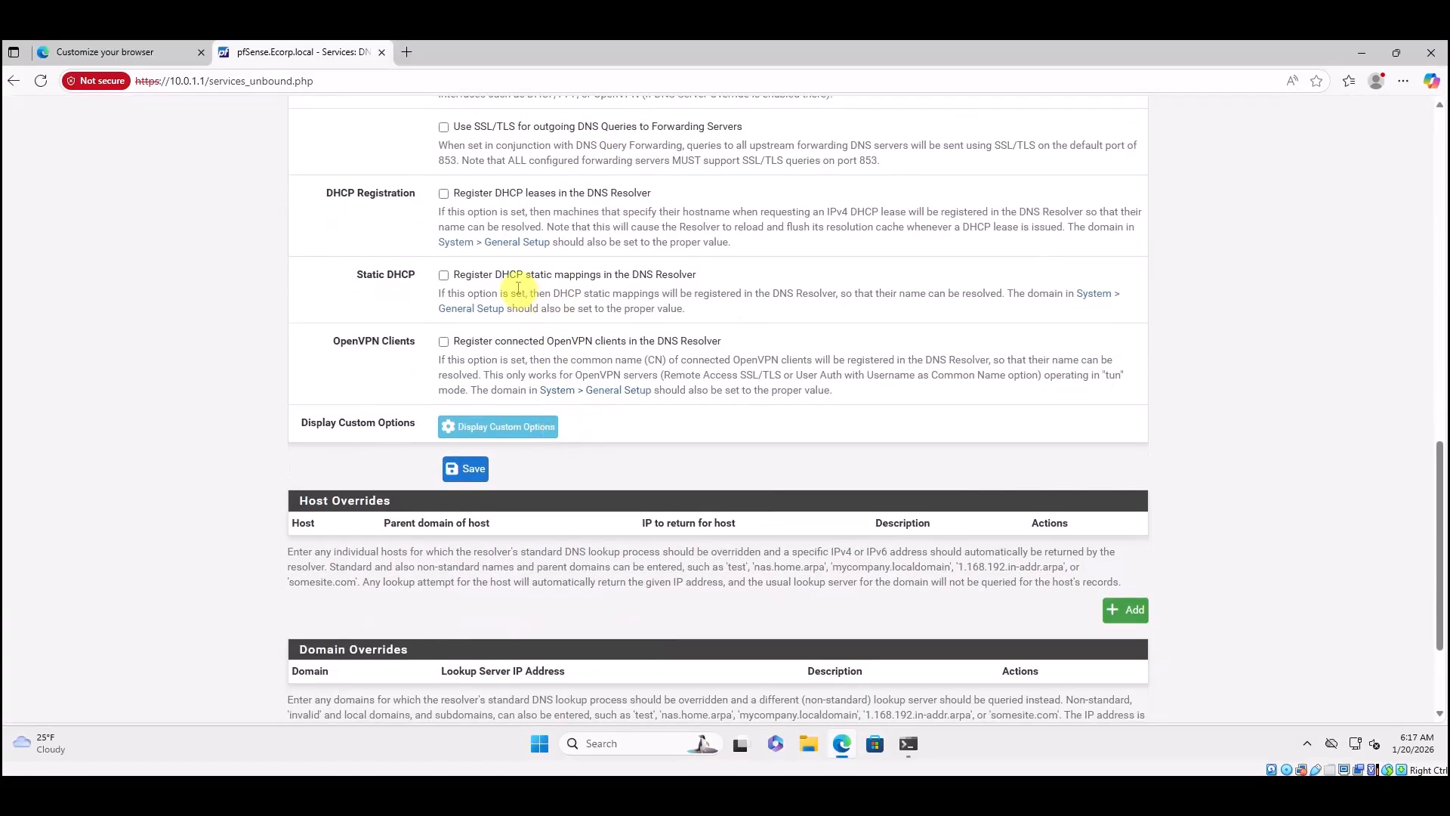
pyautogui.click(444, 194)
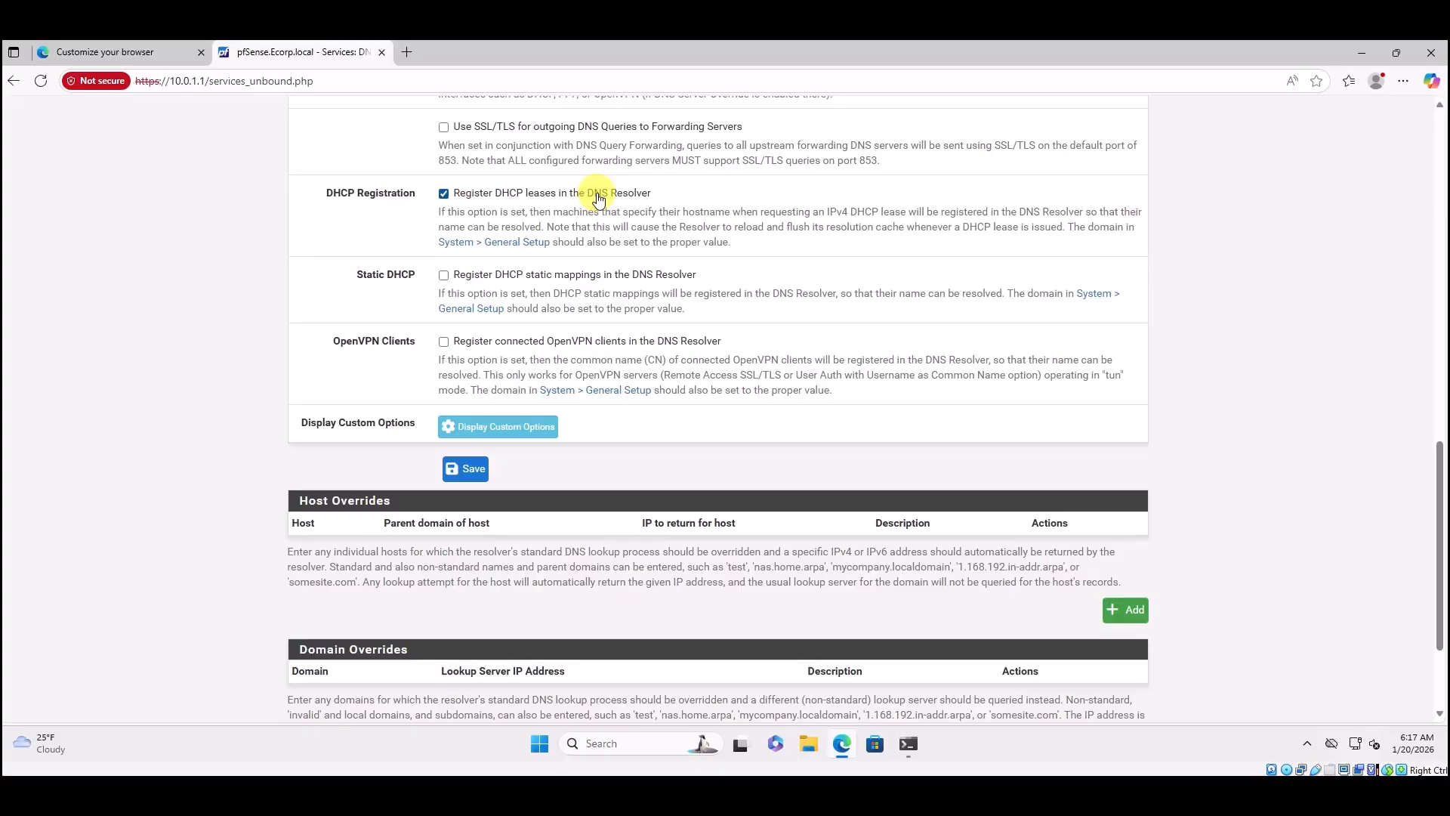
pyautogui.click(444, 276)
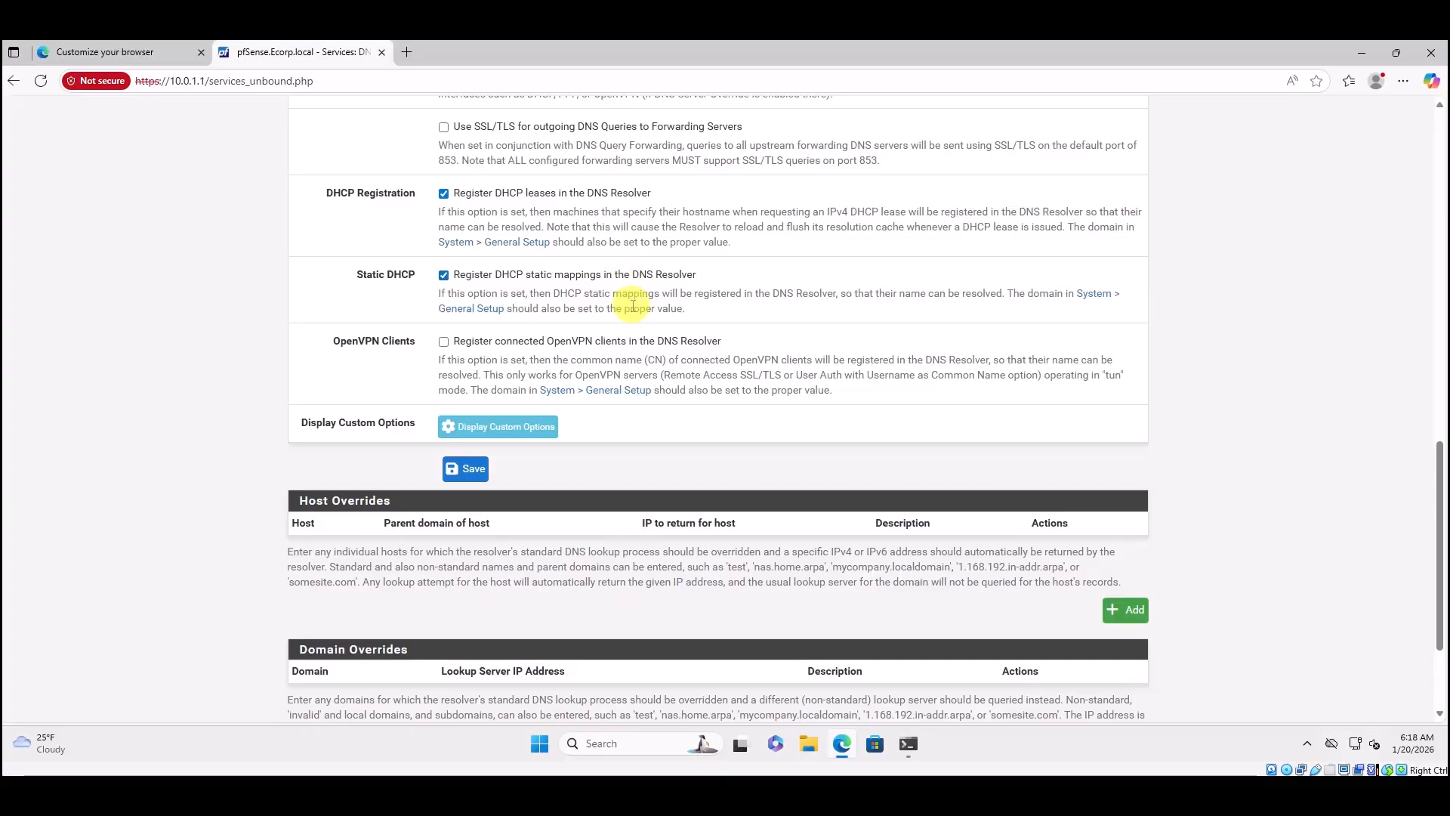
pyautogui.scroll(12, 632, 326)
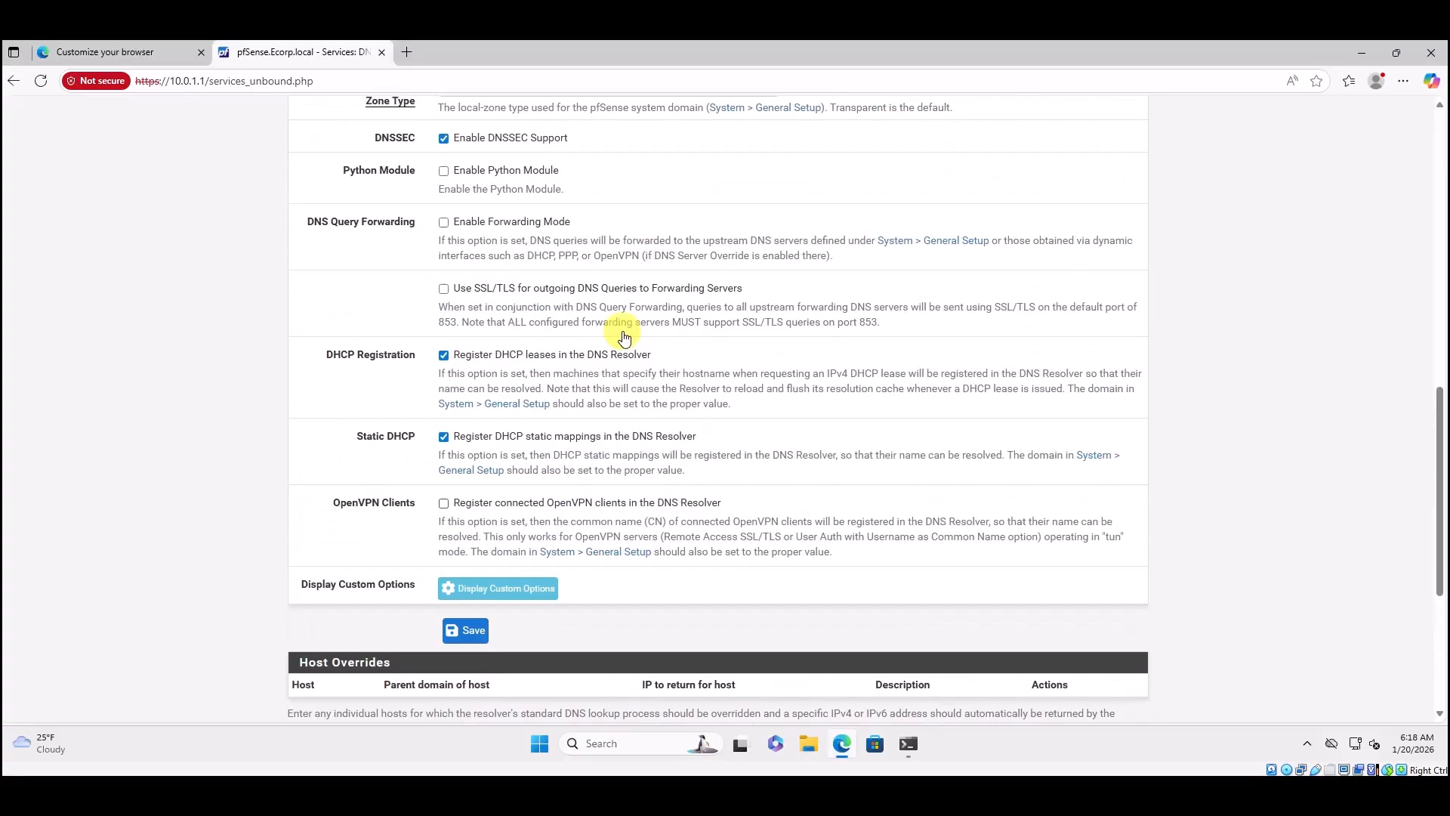
pyautogui.scroll(3, 624, 337)
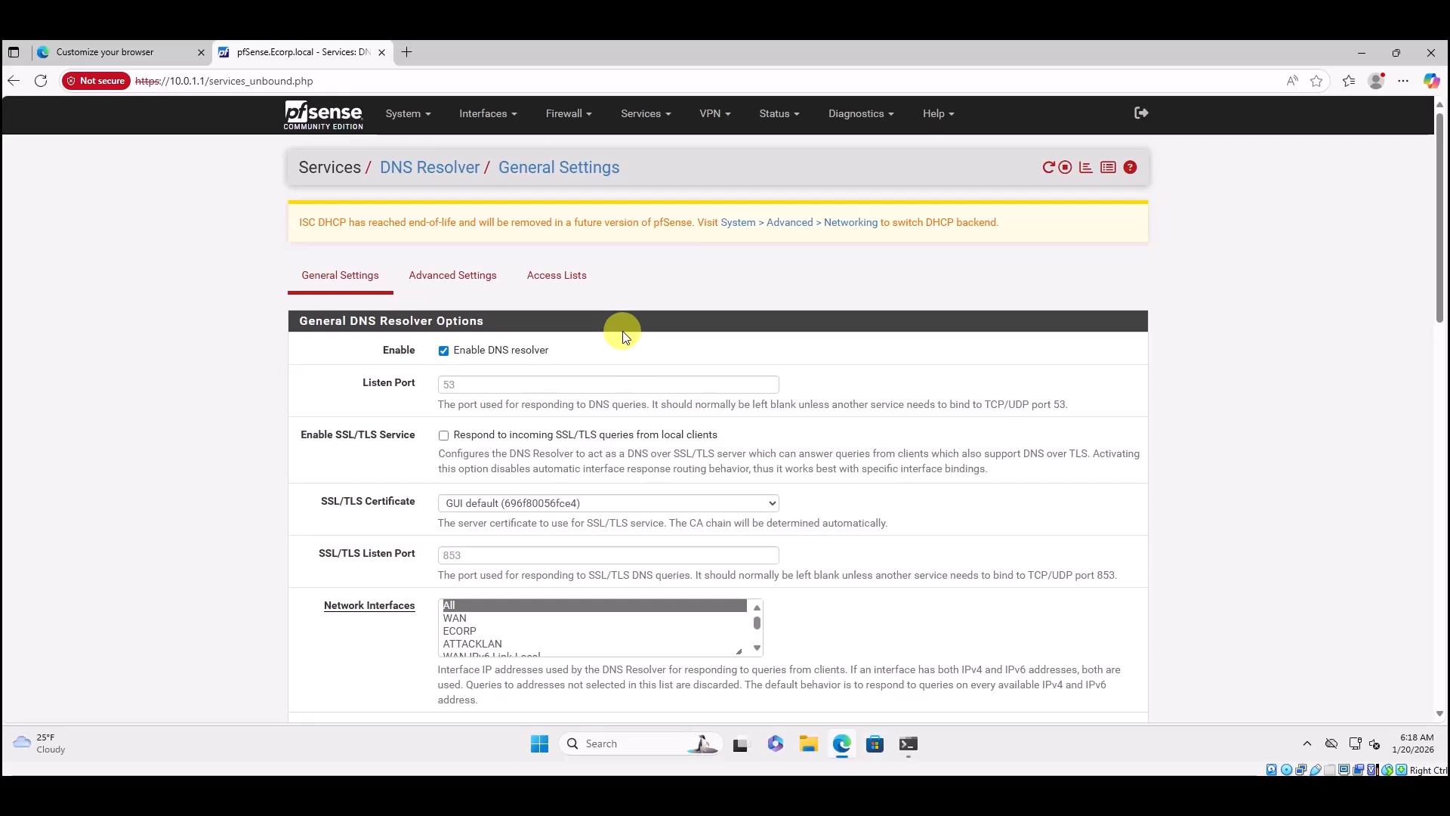
# Enable Prefetch Support and Prefetch DNS Key Support in DNS Resolver Advanced Settings, save and apply.
pyautogui.click(467, 277)
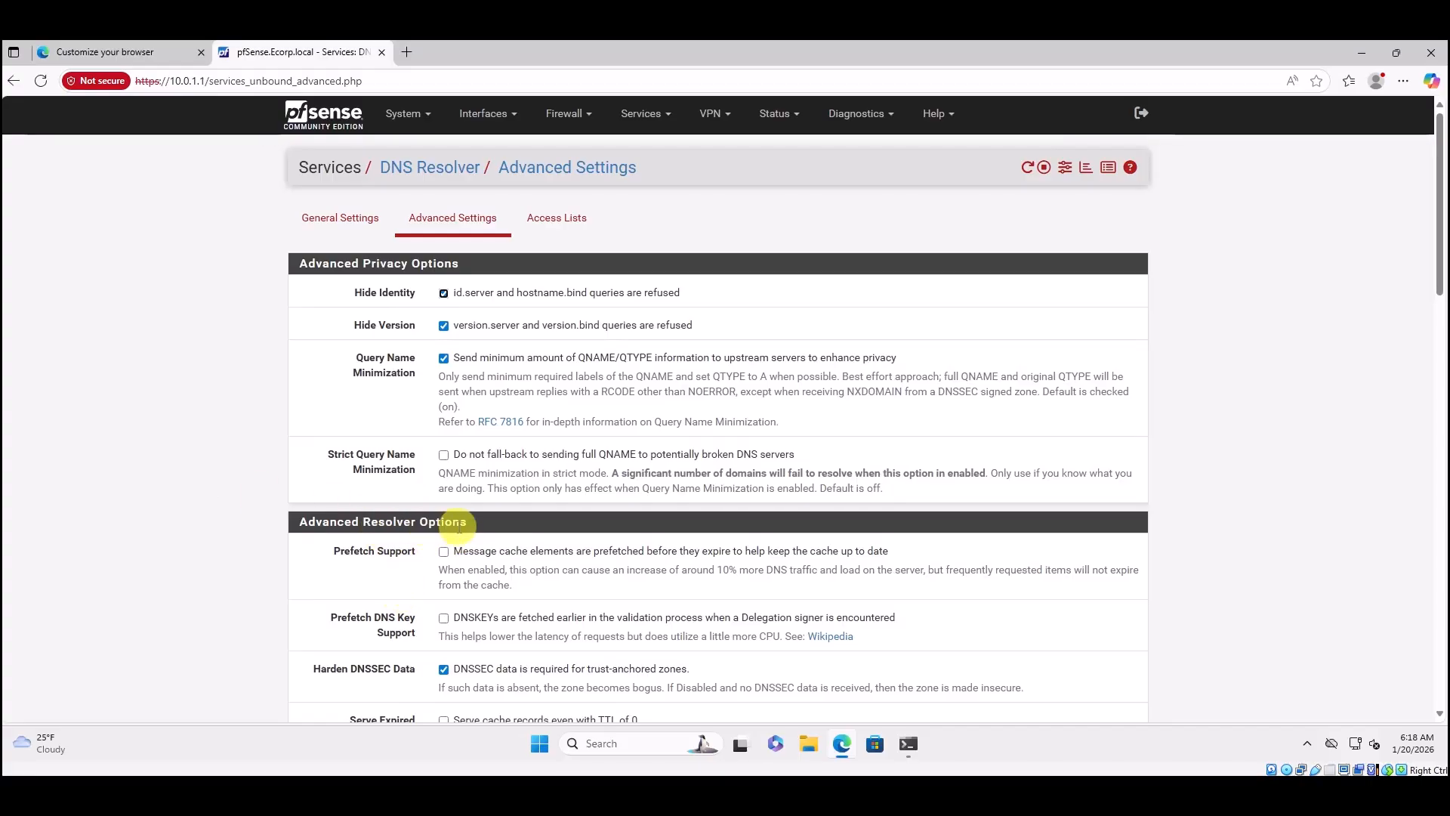
pyautogui.click(445, 552)
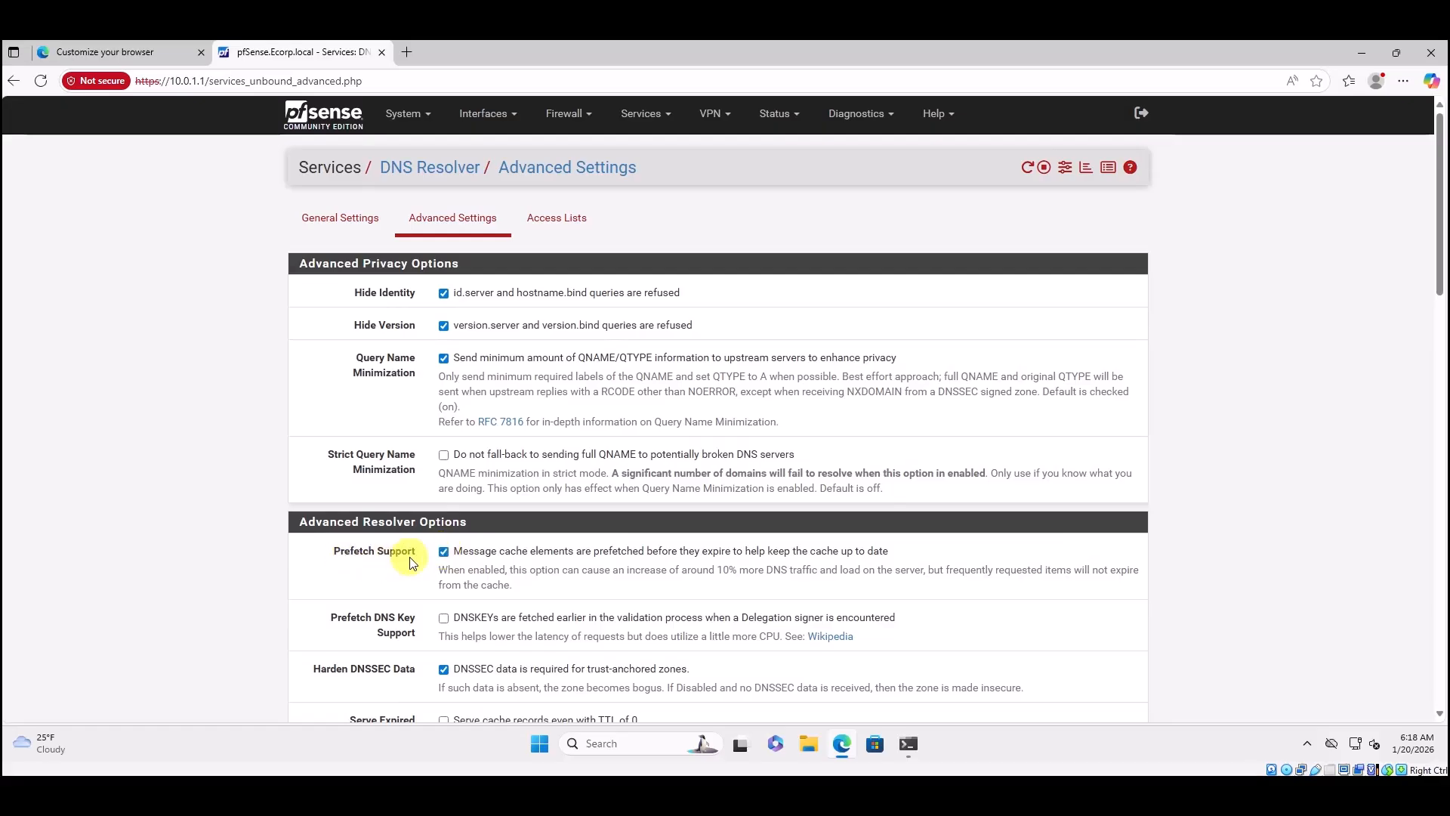
pyautogui.click(443, 618)
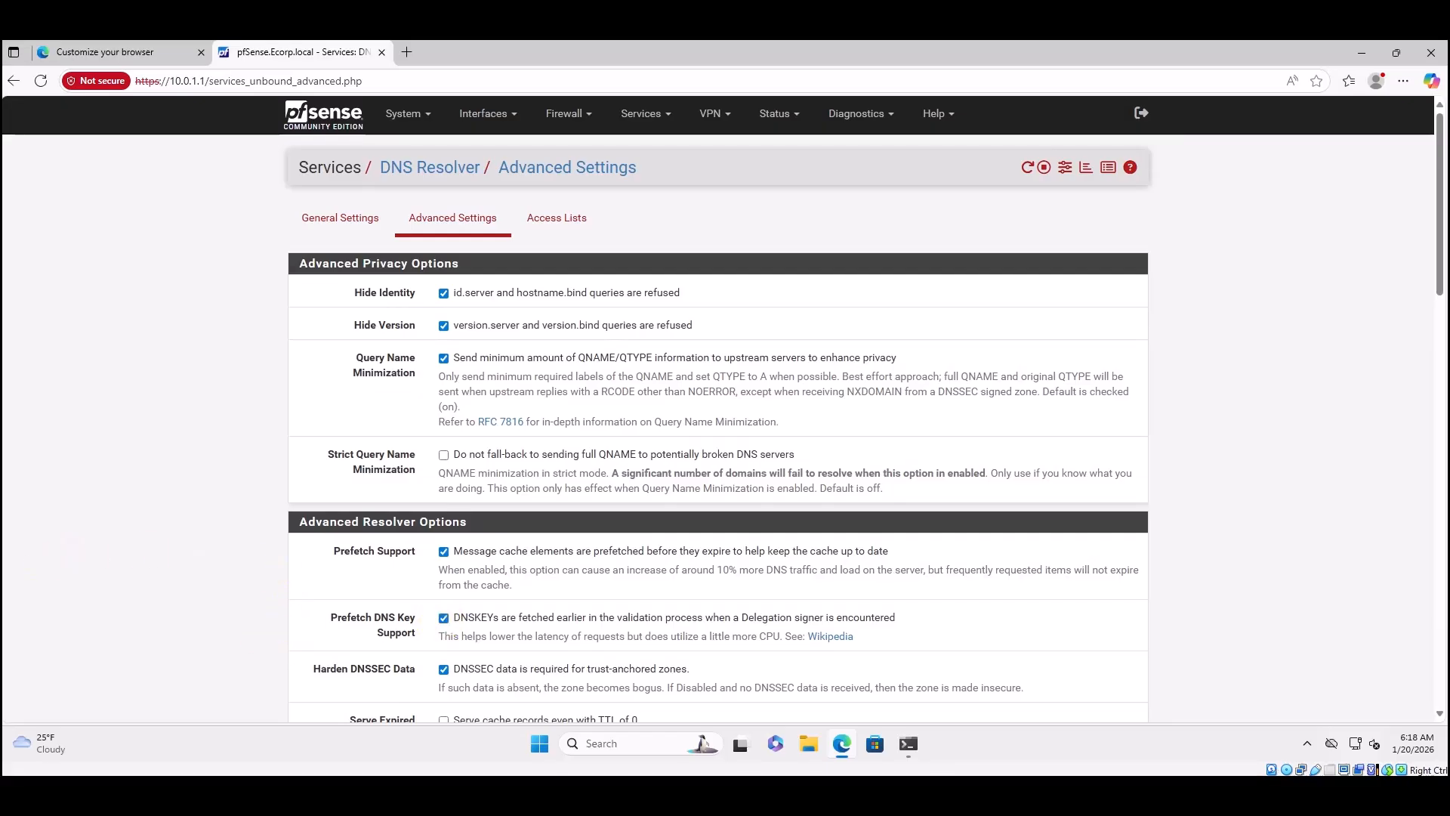
pyautogui.scroll(-1, 612, 642)
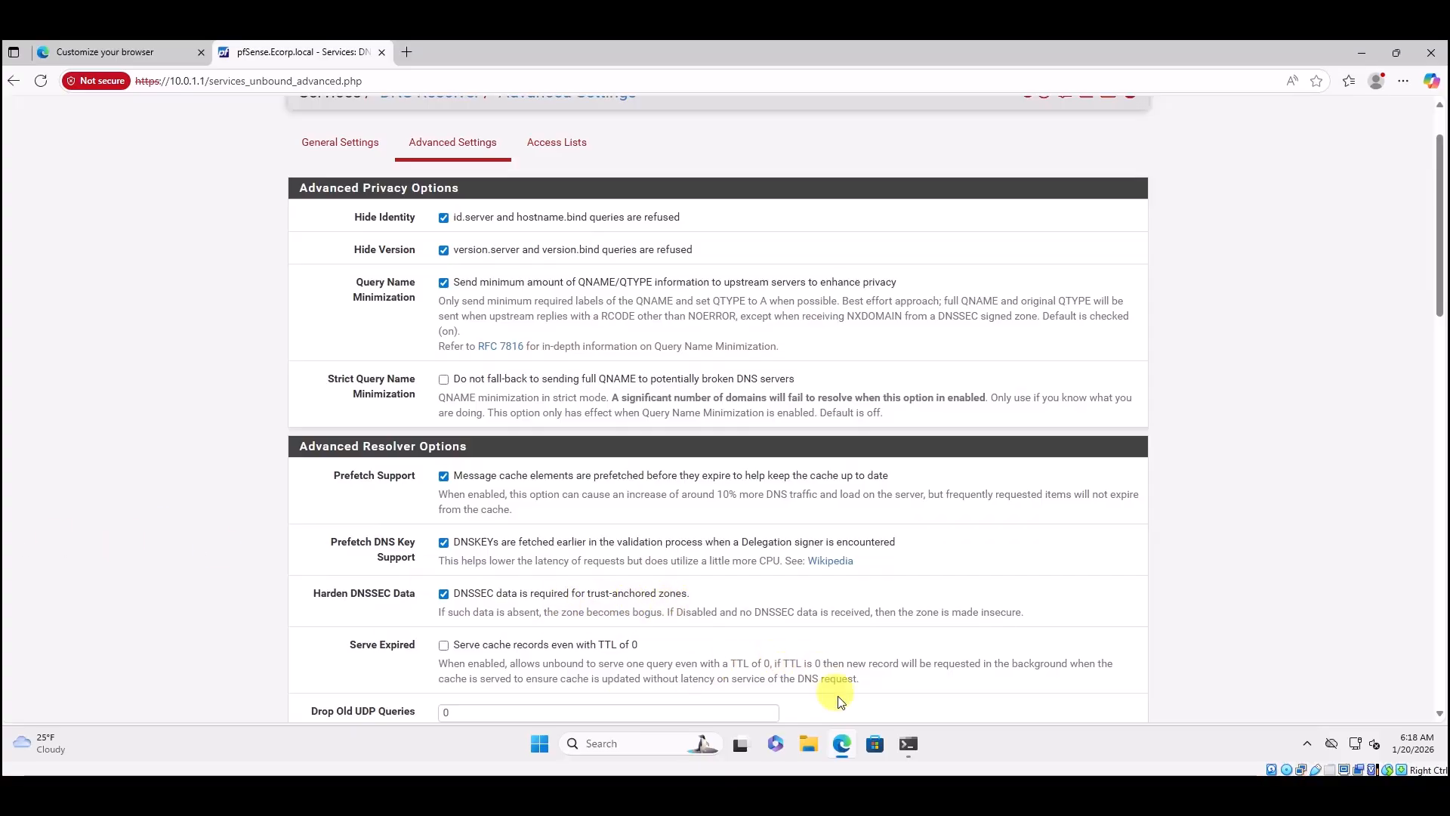
pyautogui.scroll(-10, 751, 707)
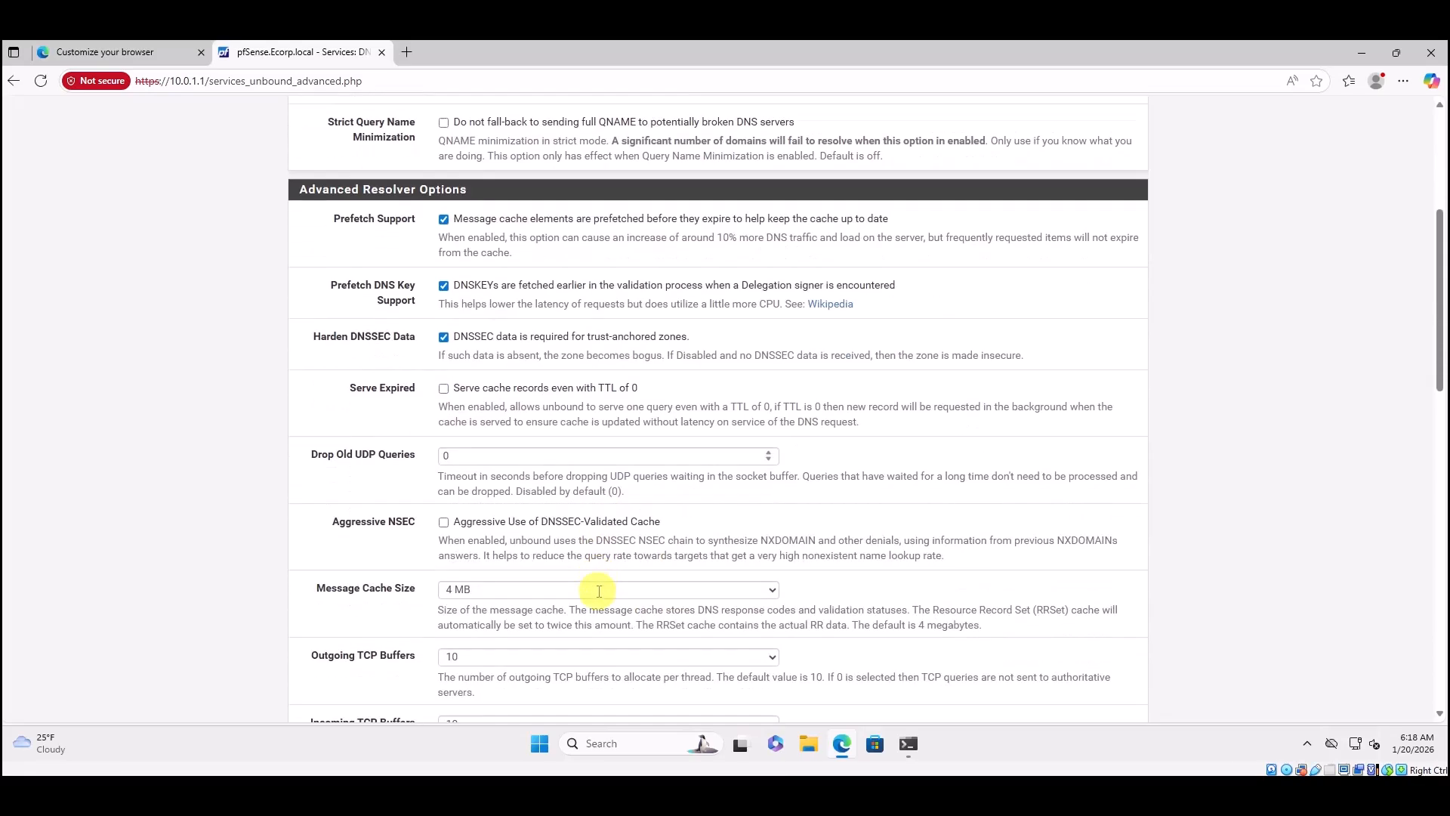
pyautogui.scroll(-5, 558, 613)
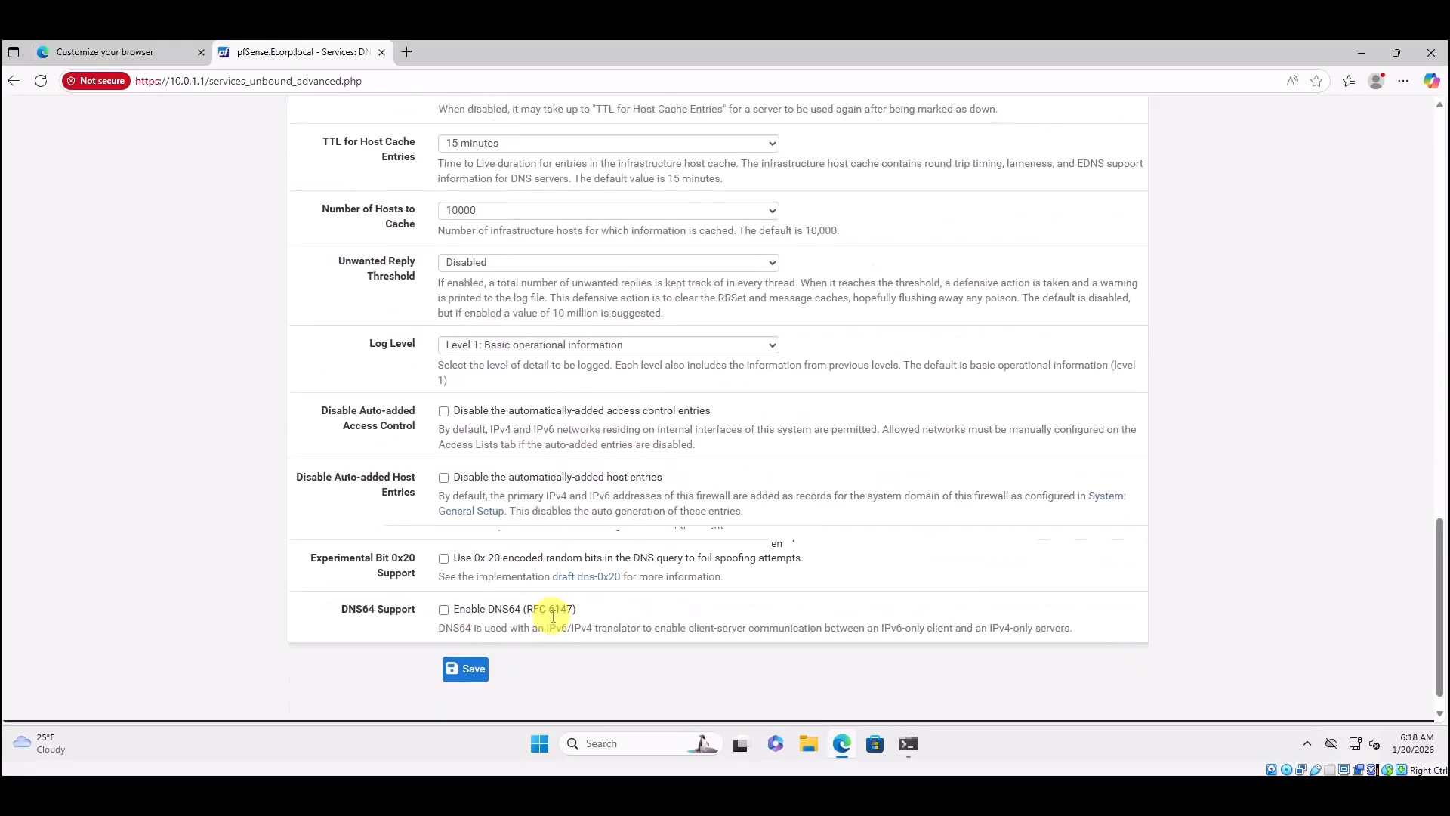
pyautogui.click(469, 643)
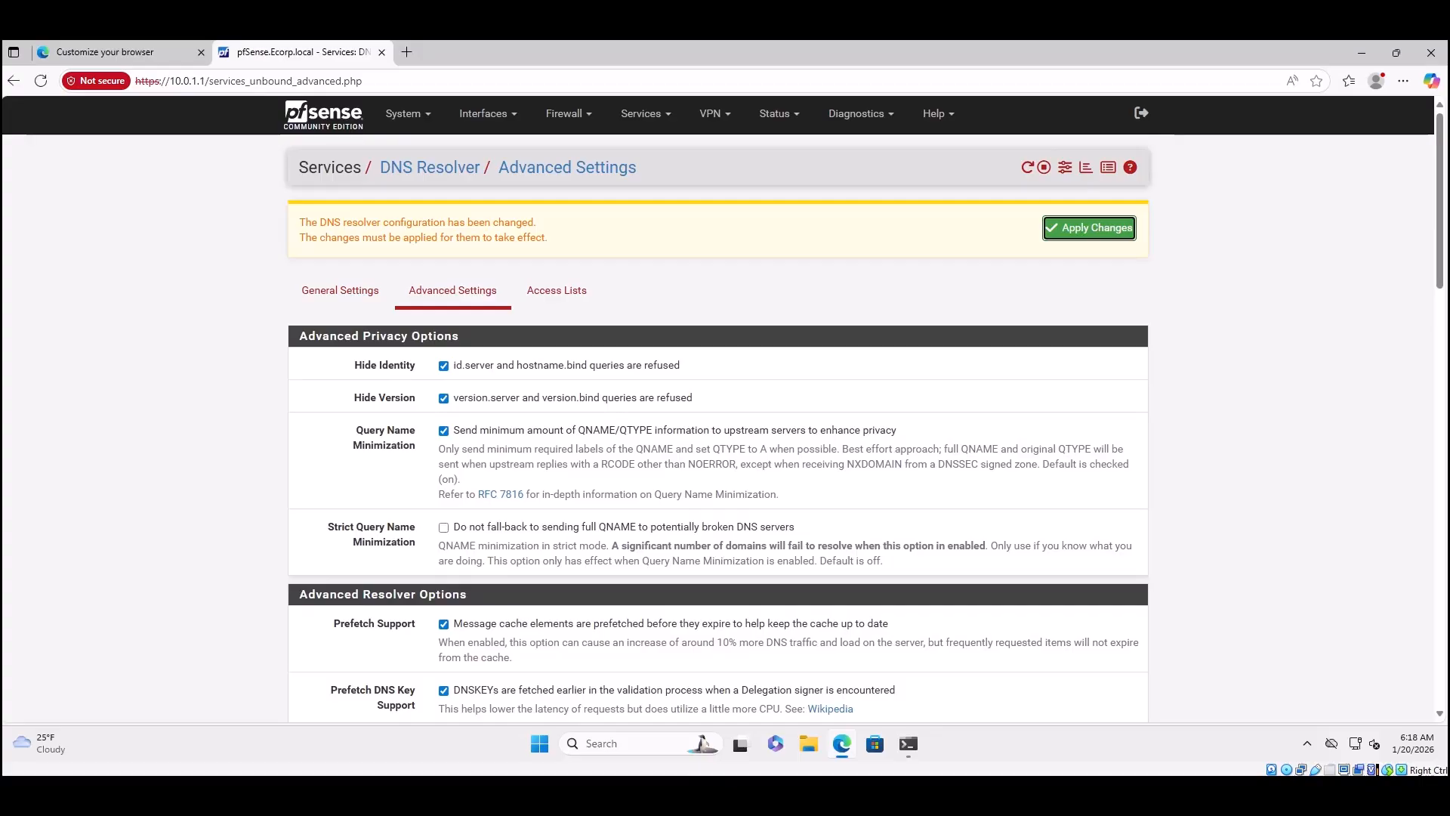
pyautogui.click(1085, 235)
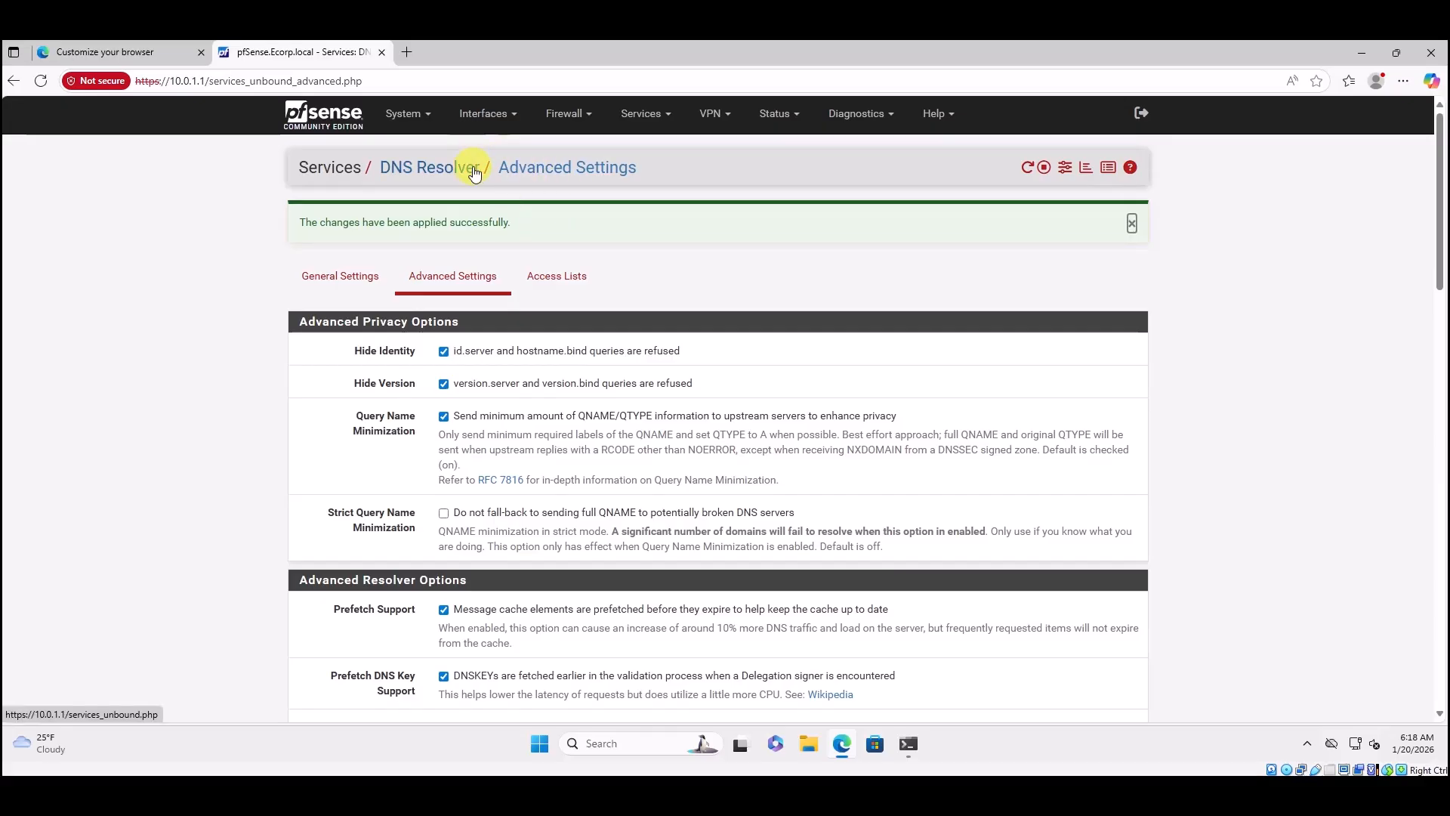
pyautogui.click(413, 122)
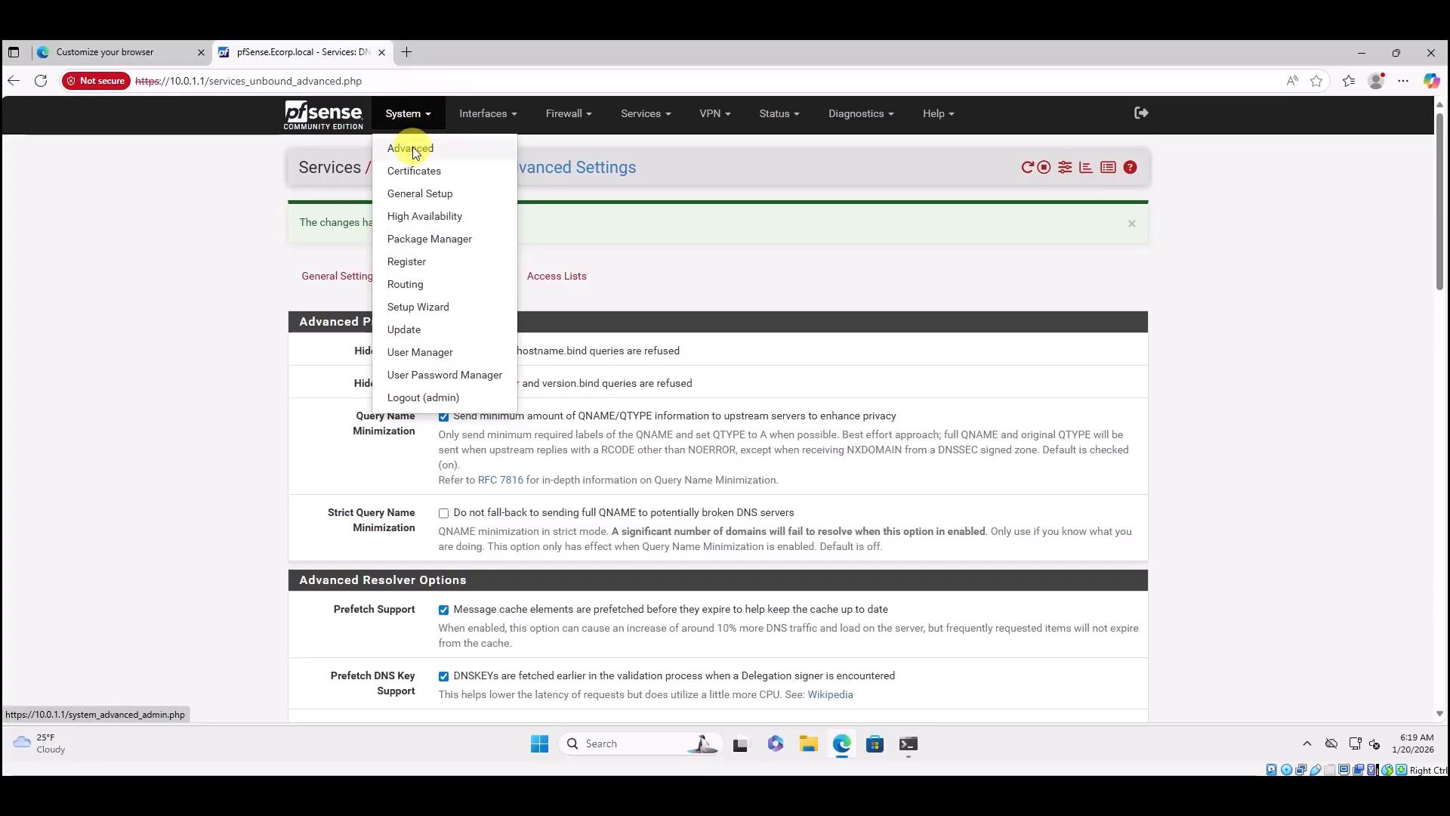
# Tick 'Disable hardware checksum offload' under System > Advanced > Networking and save.
pyautogui.click(413, 149)
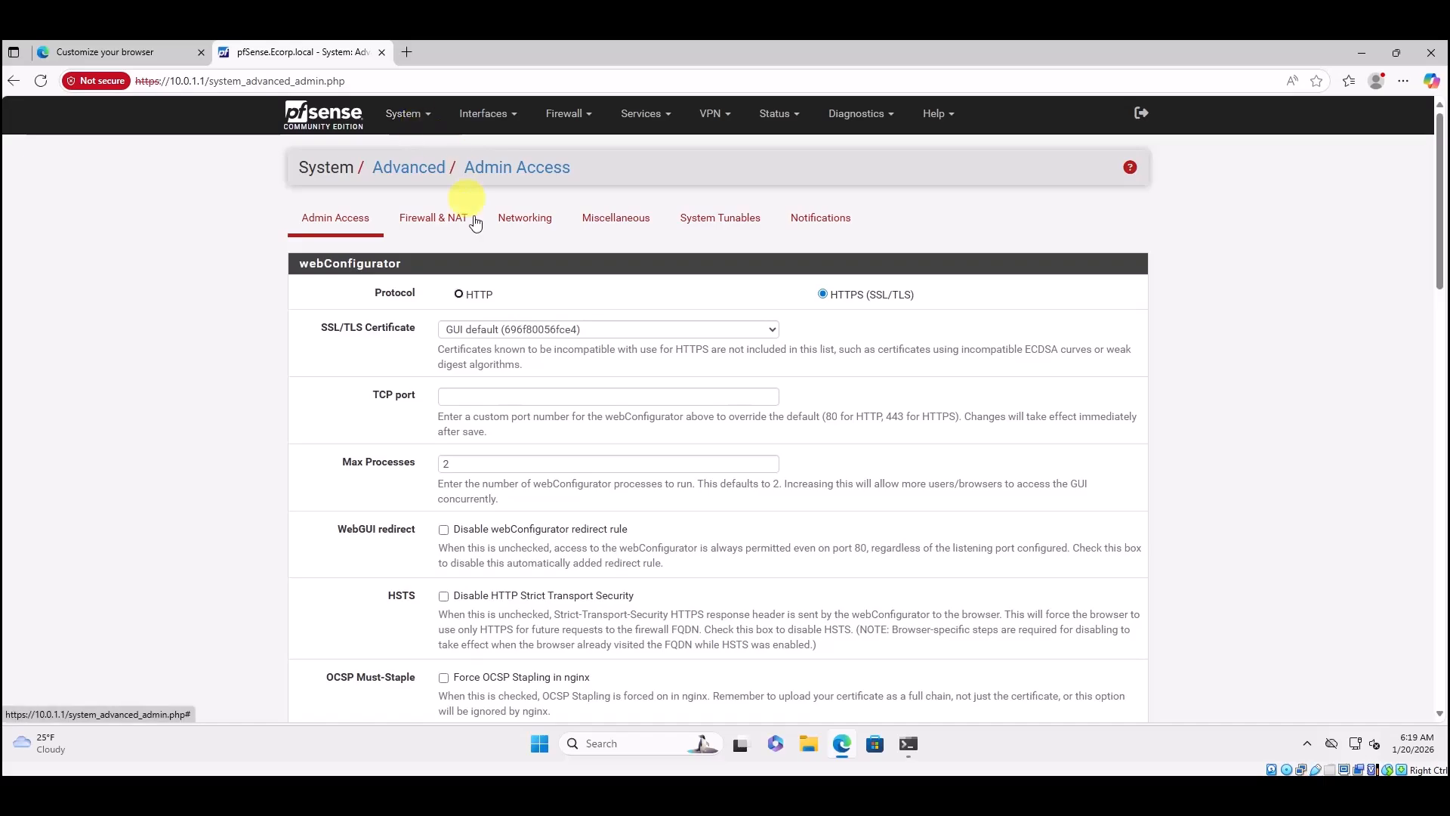
pyautogui.click(523, 220)
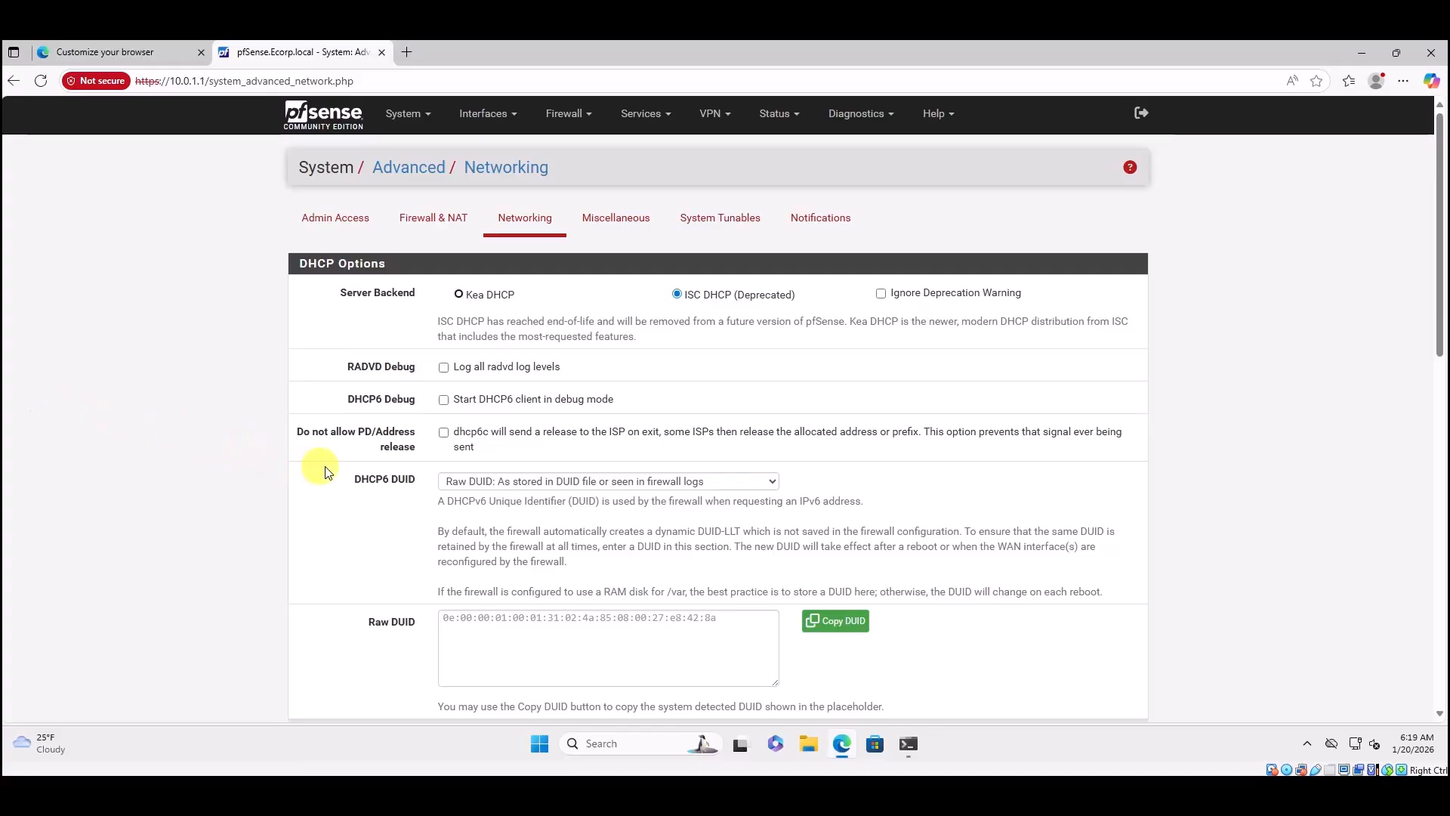
pyautogui.scroll(-5, 325, 472)
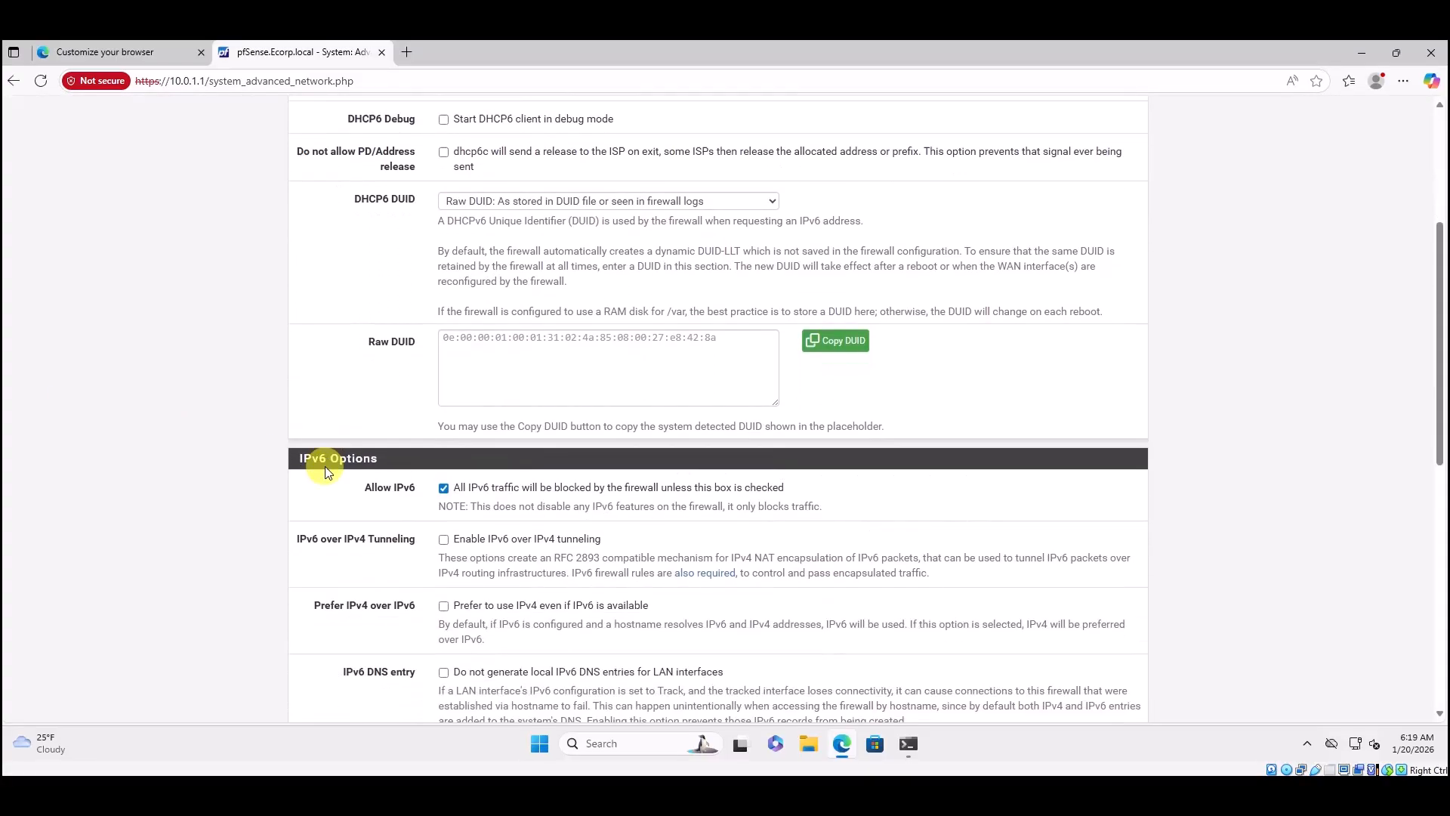
pyautogui.scroll(-3, 325, 472)
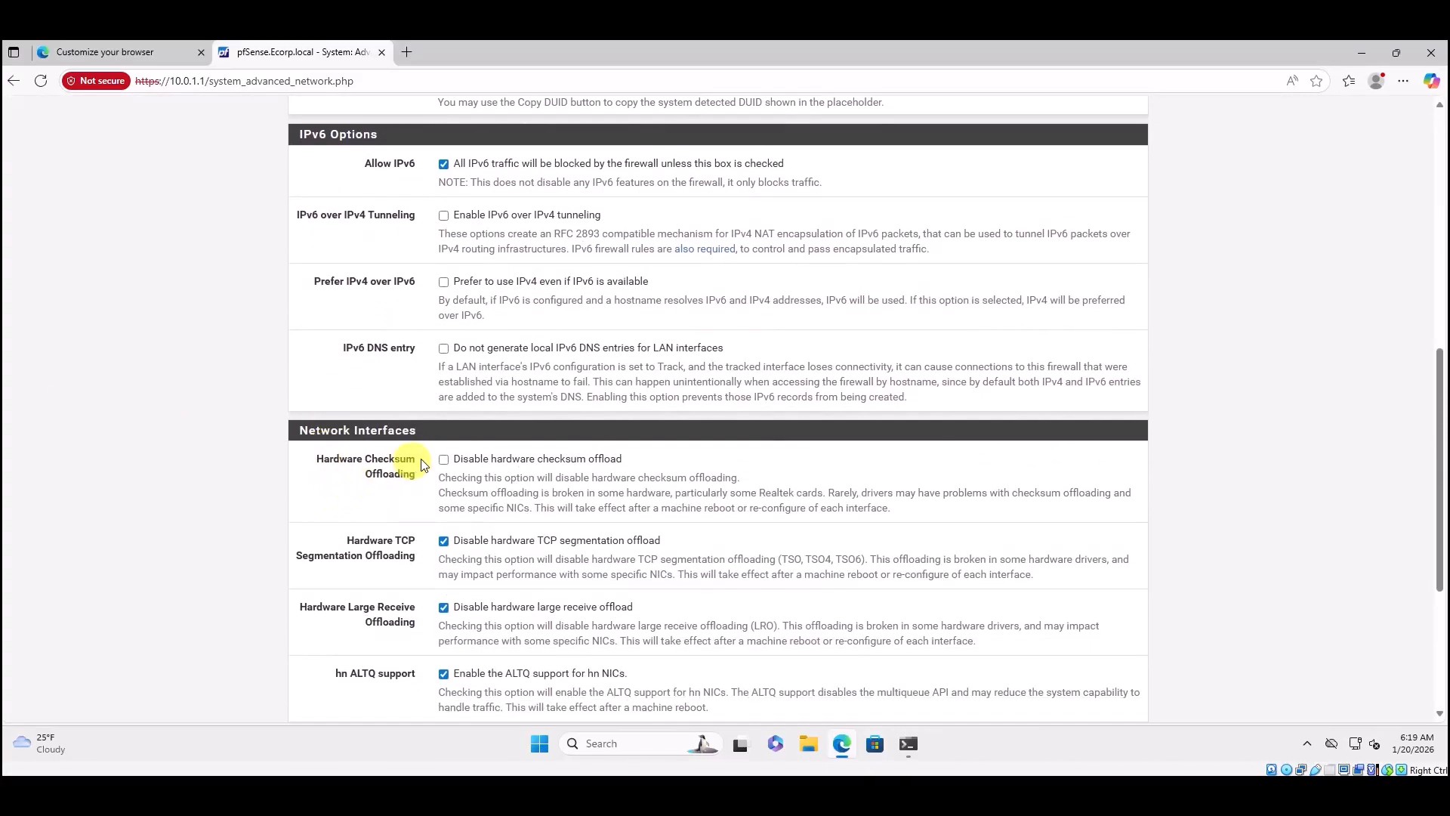
pyautogui.click(444, 460)
pyautogui.scroll(-4, 402, 502)
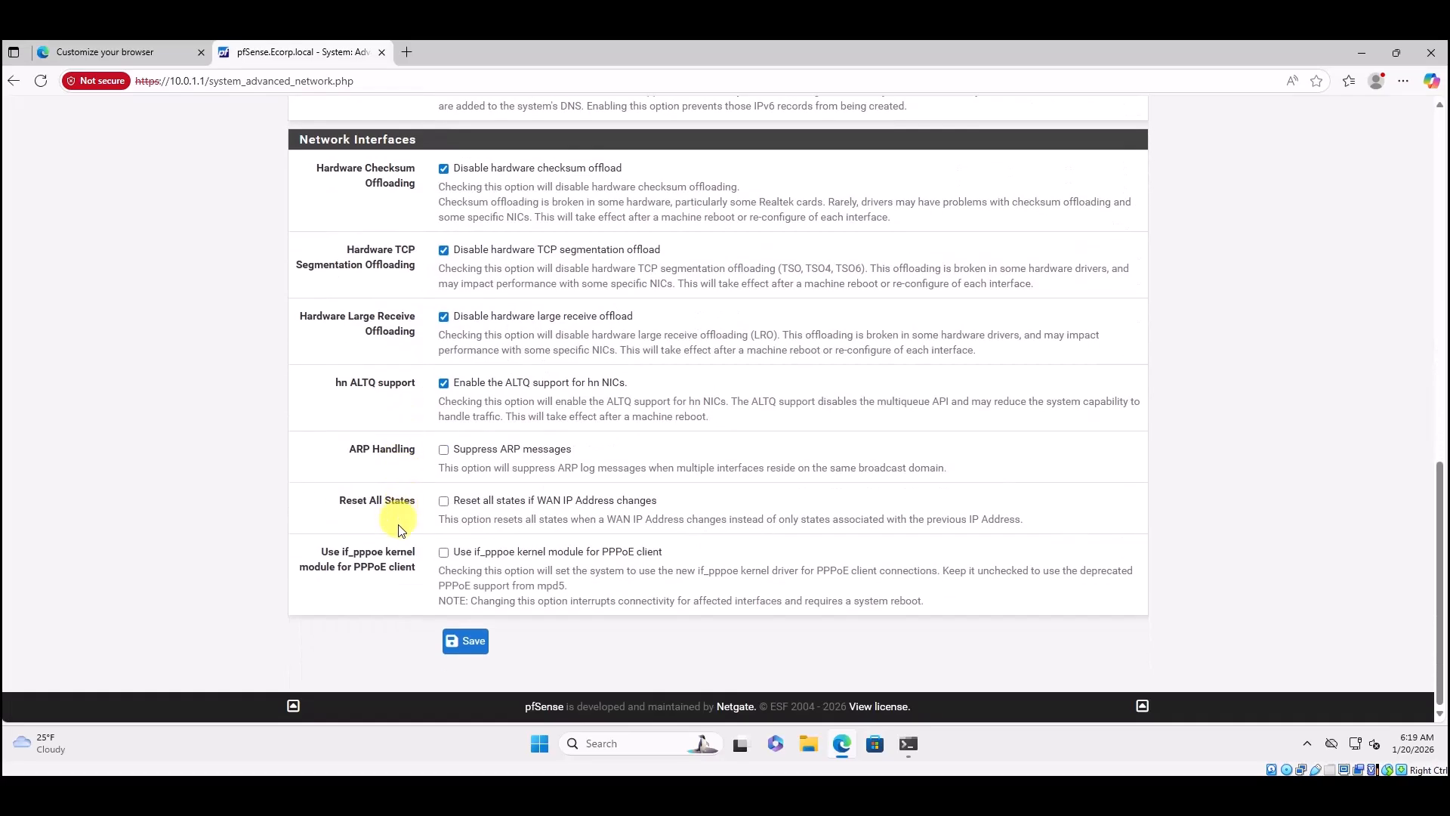
pyautogui.click(465, 642)
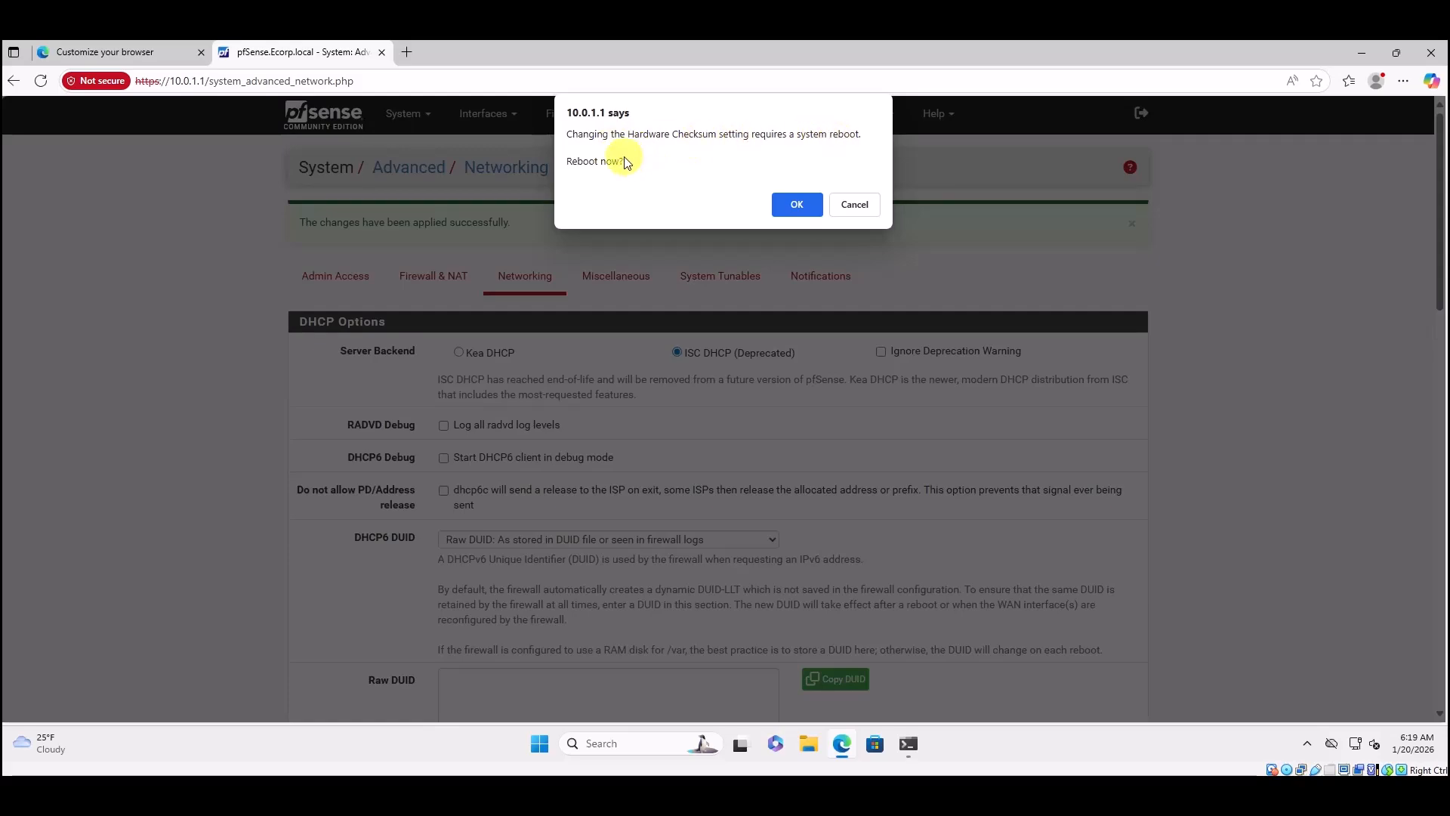
# Confirm the reboot prompt and run a Normal Reboot of the firewall.
pyautogui.click(795, 205)
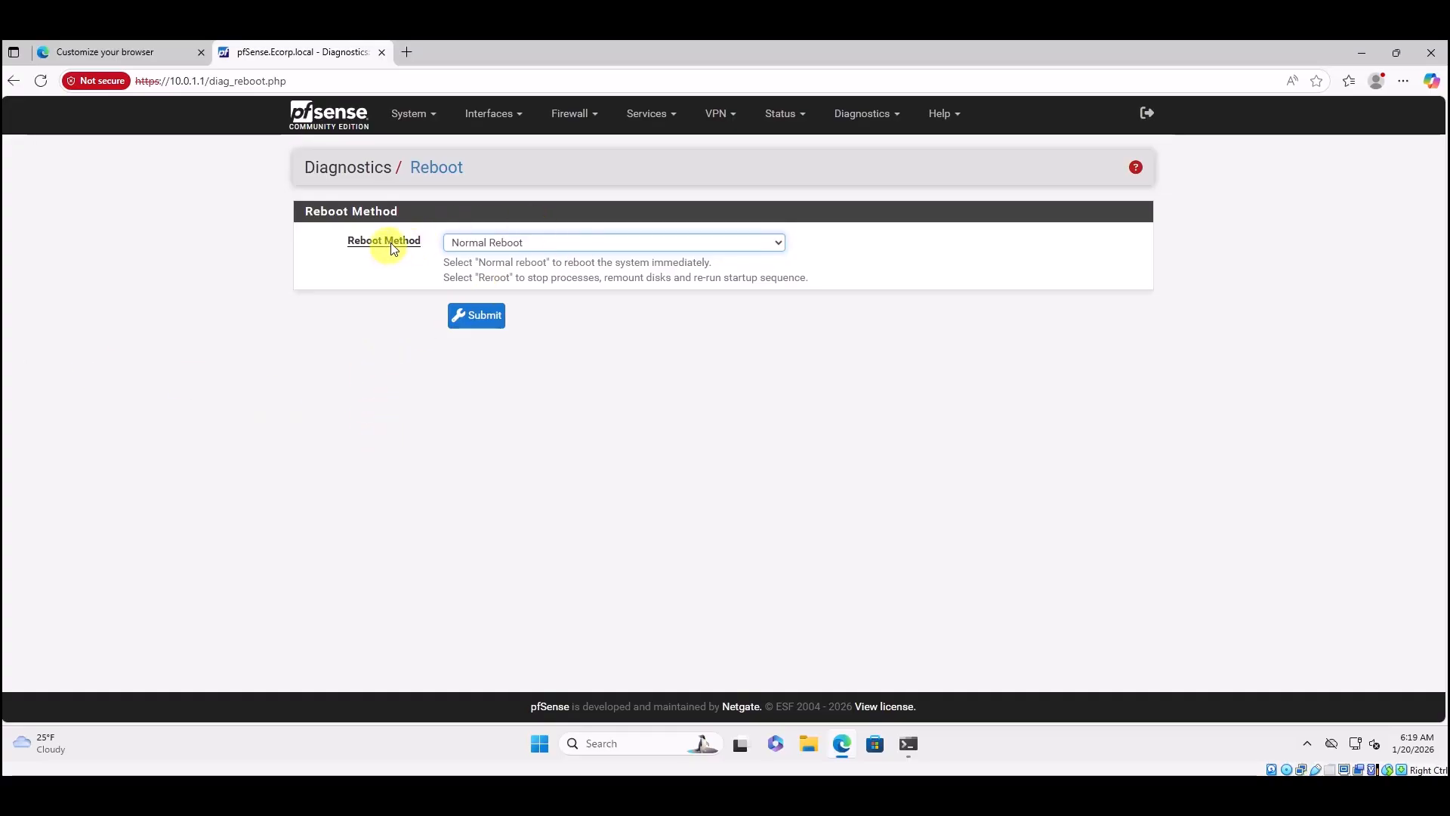
pyautogui.click(486, 316)
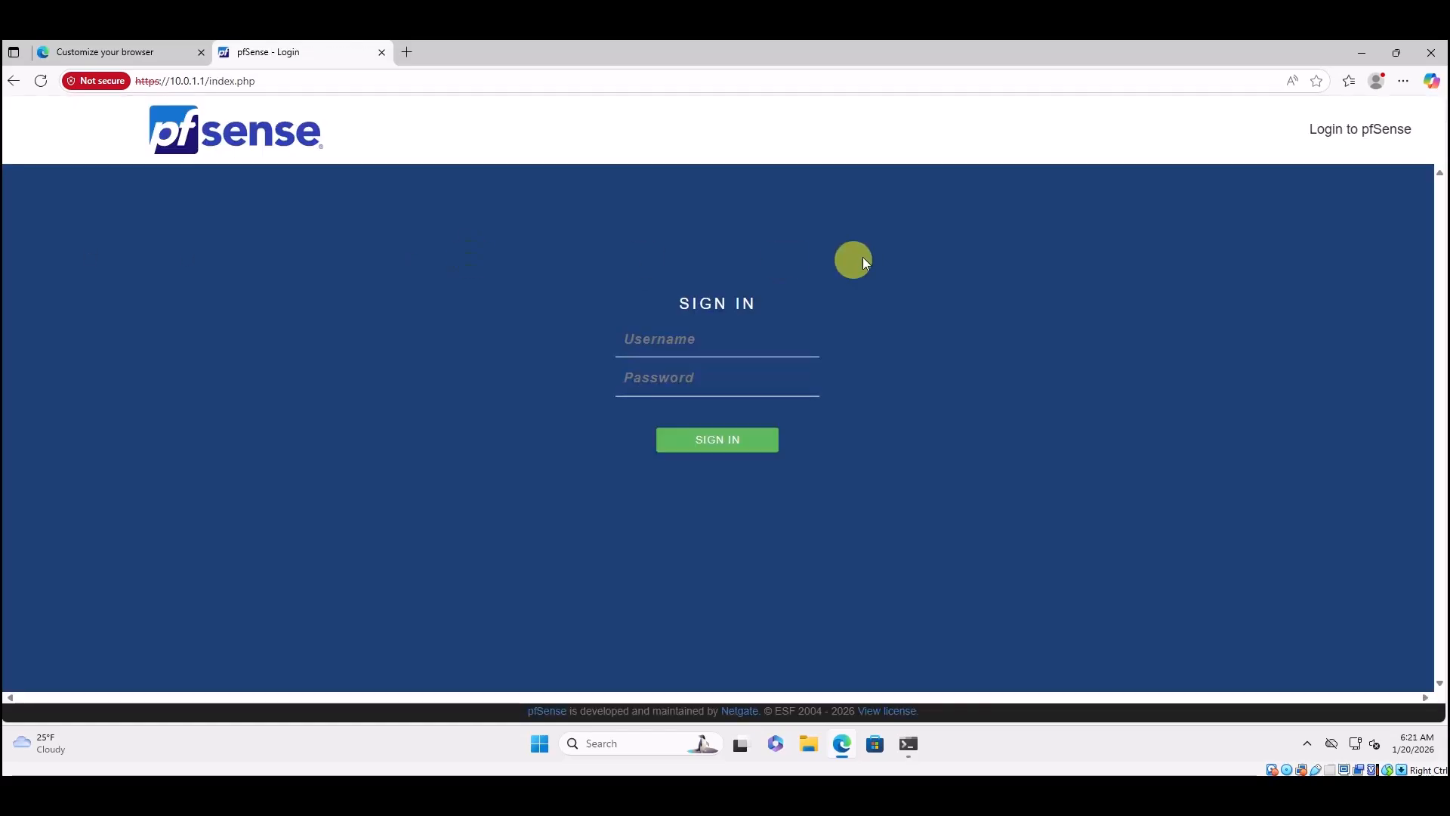
# Log back in to pfSense as admin with the account password.
pyautogui.click(661, 342)
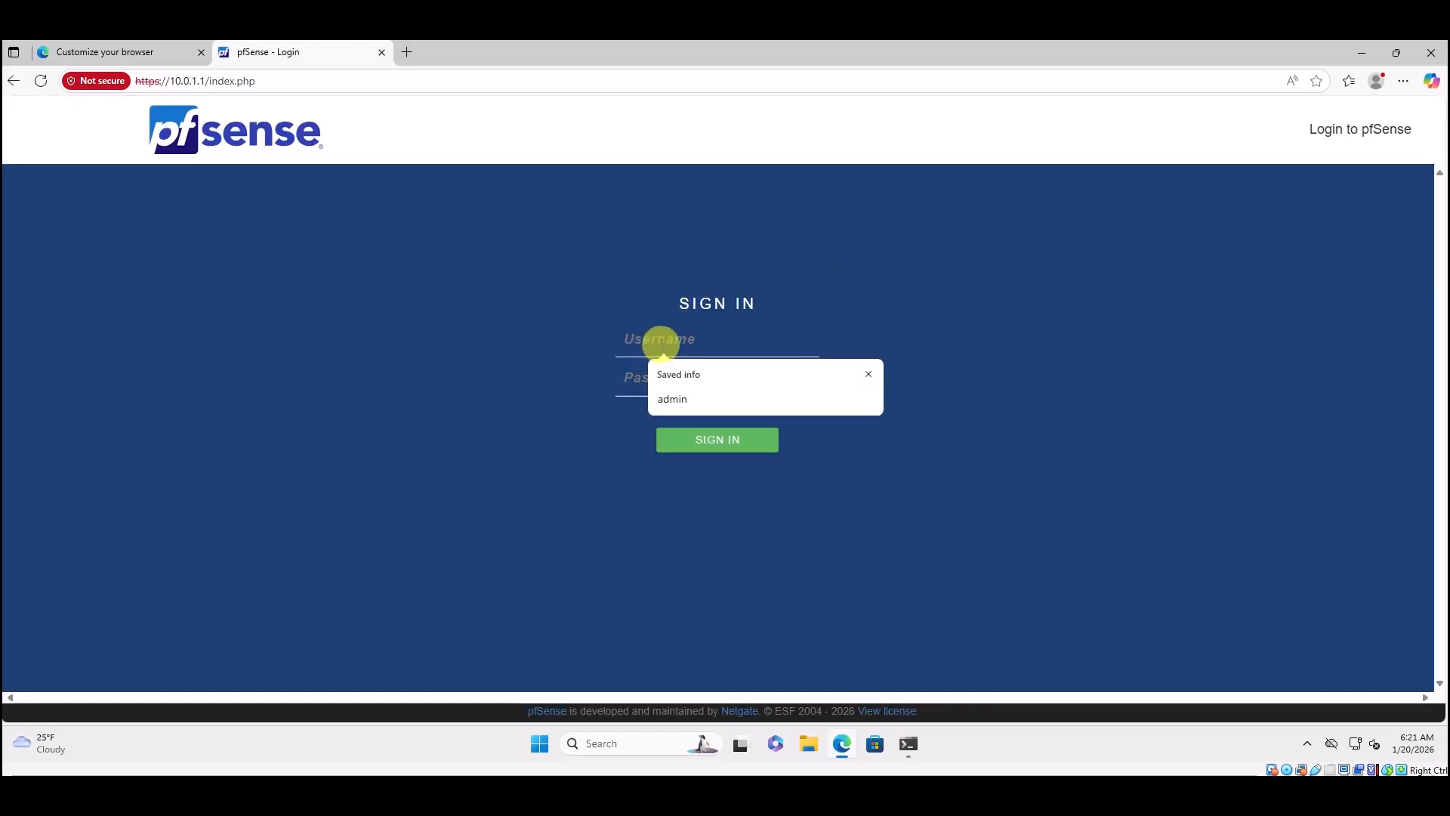
pyautogui.write('admin')
pyautogui.press('Tab')
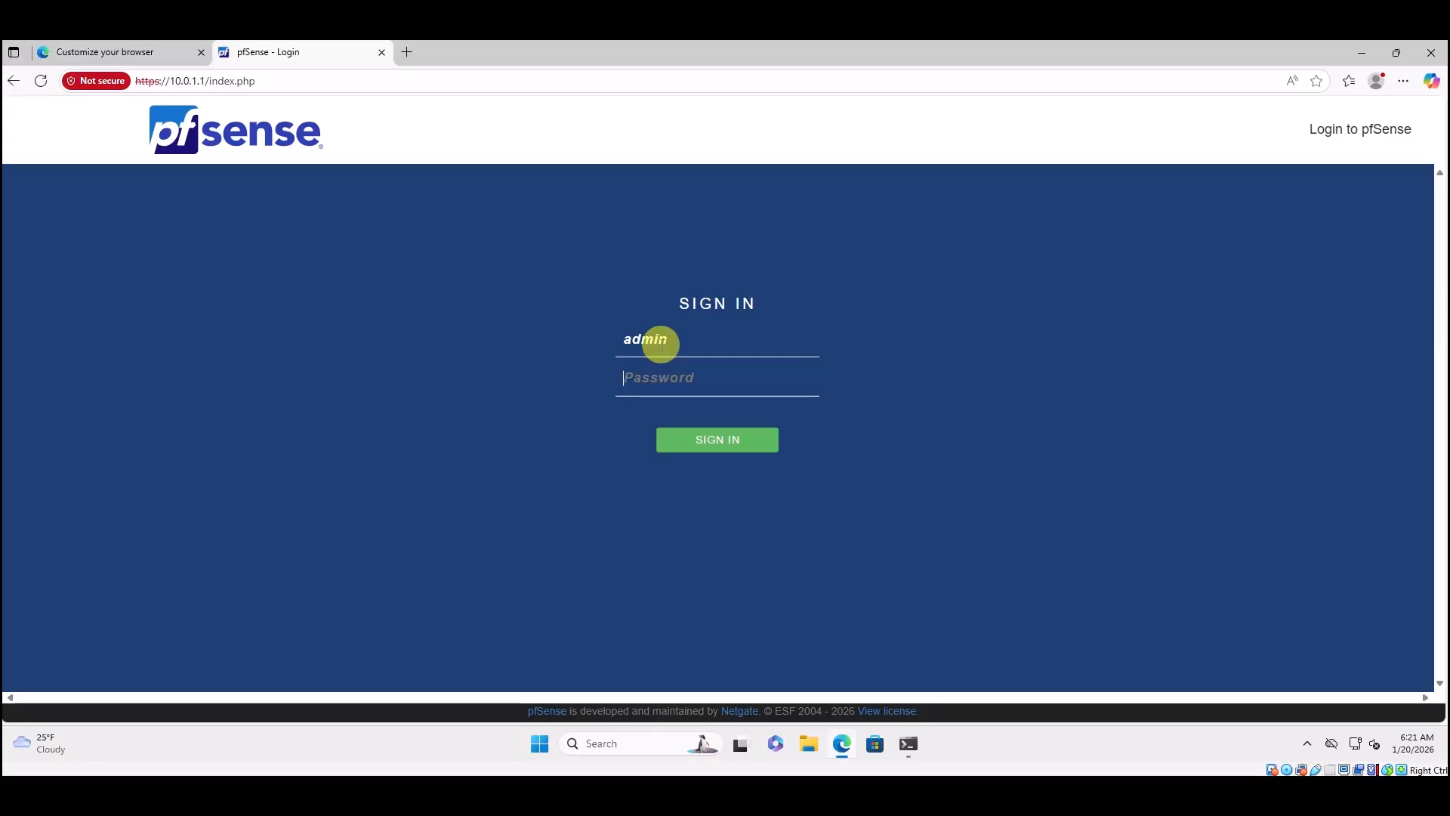
pyautogui.write('pfsen••••')
pyautogui.press('Return')
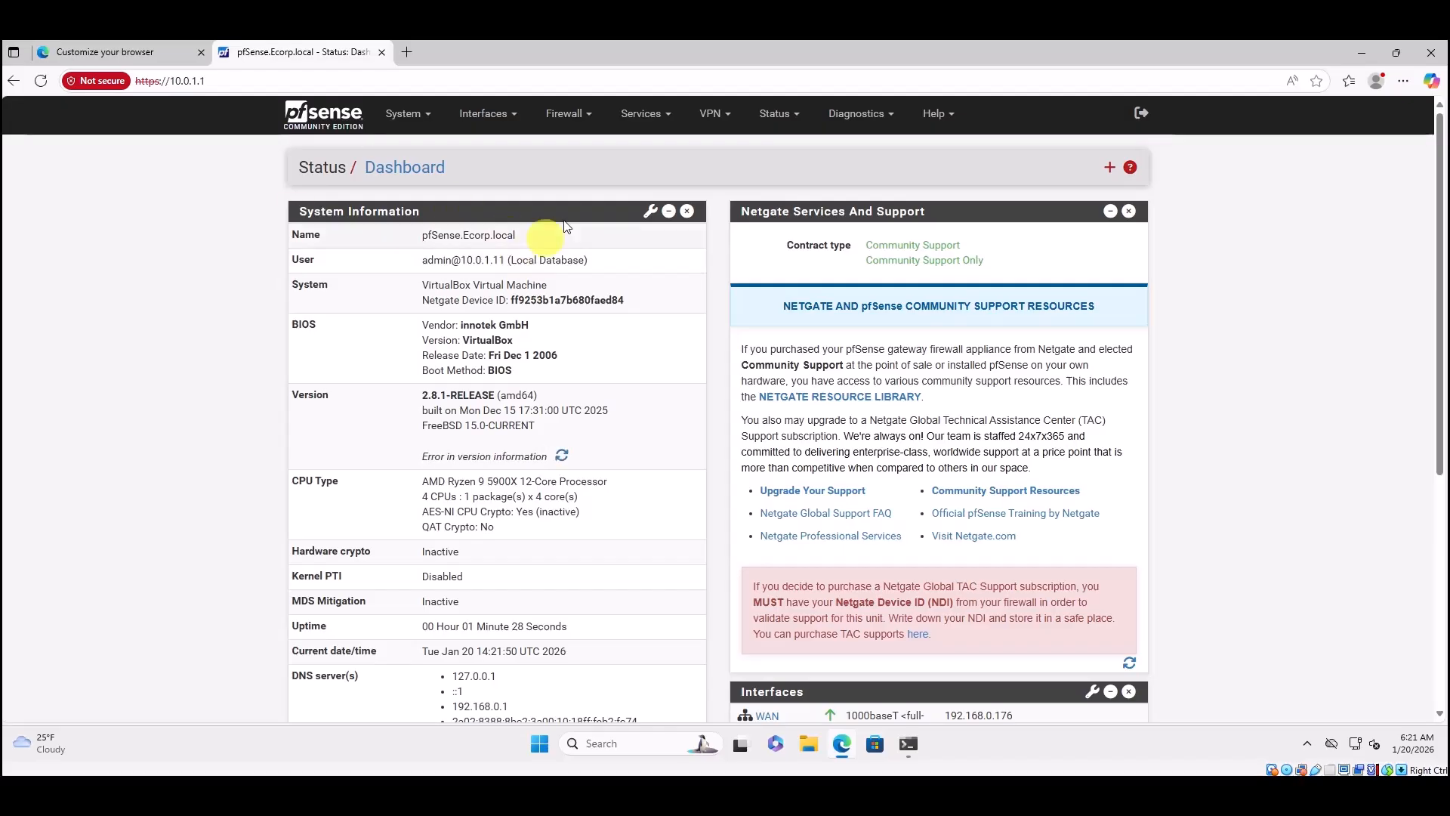
pyautogui.click(789, 115)
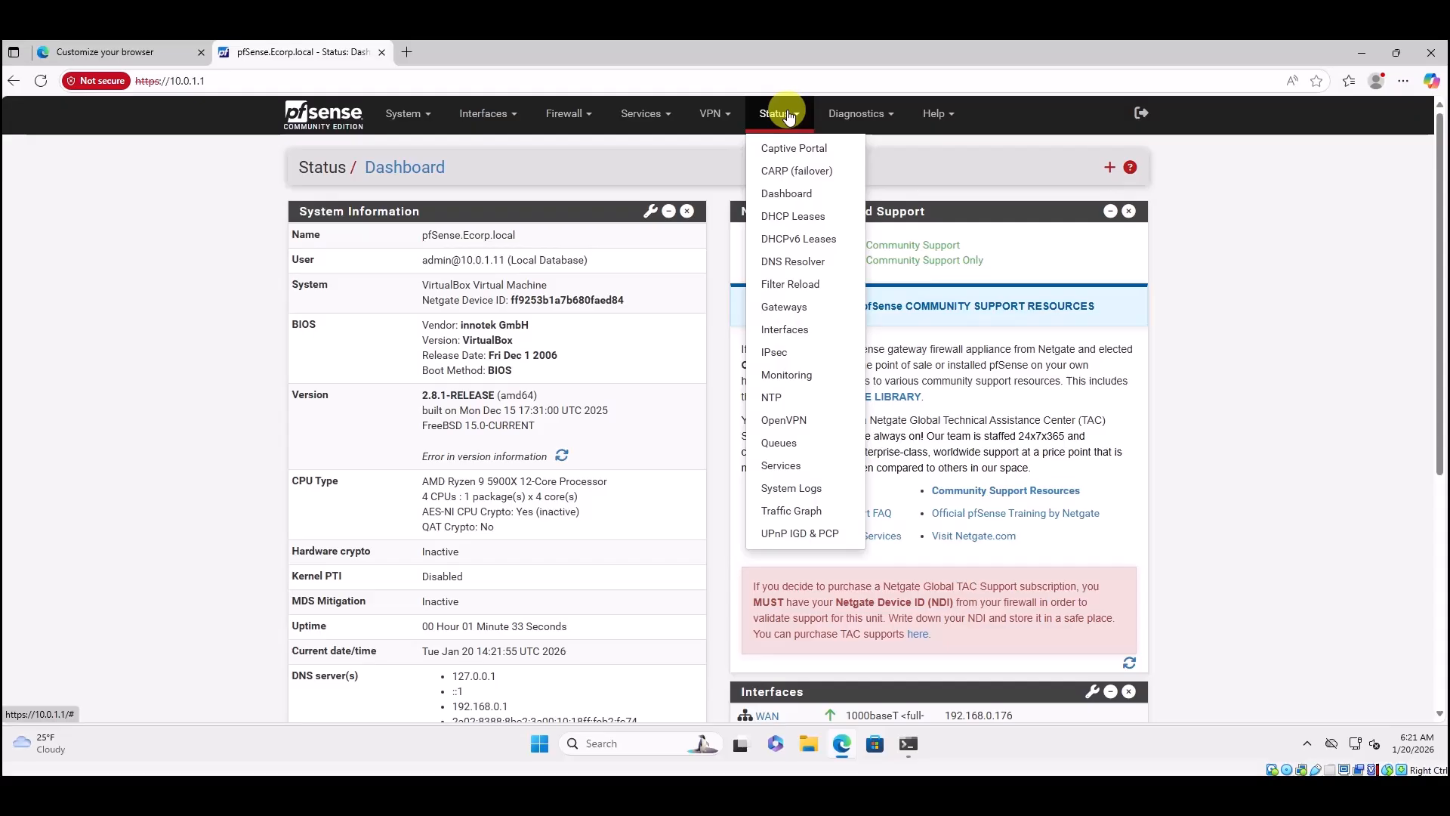
# Open Status > DHCP Leases to view the 10.0.1.11 lease on the ECORP pool.
pyautogui.click(789, 219)
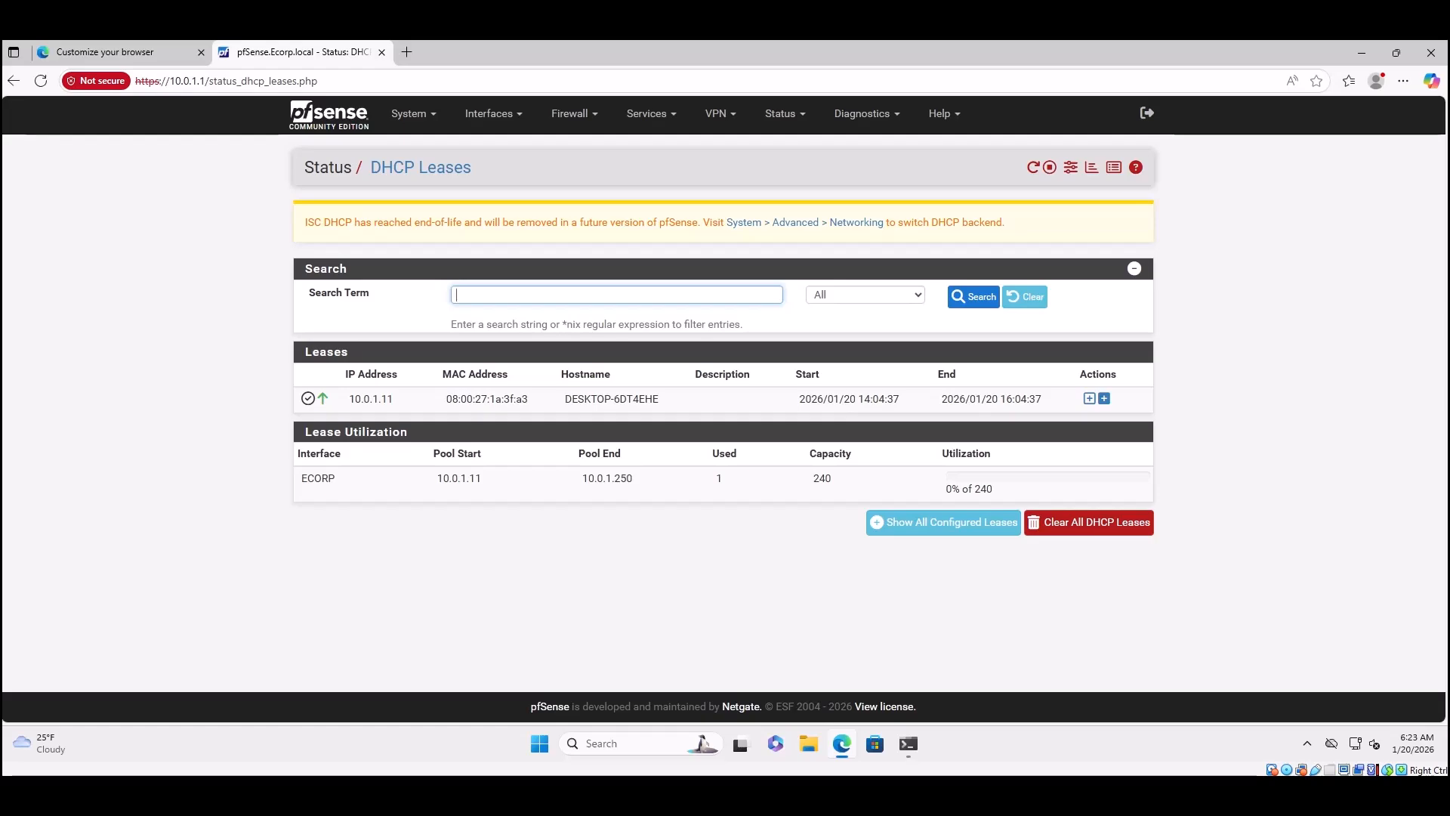
# Give the DESKTOP-6DT4EHE lease a static mapping to 10.0.1.2 and save it.
pyautogui.click(1088, 401)
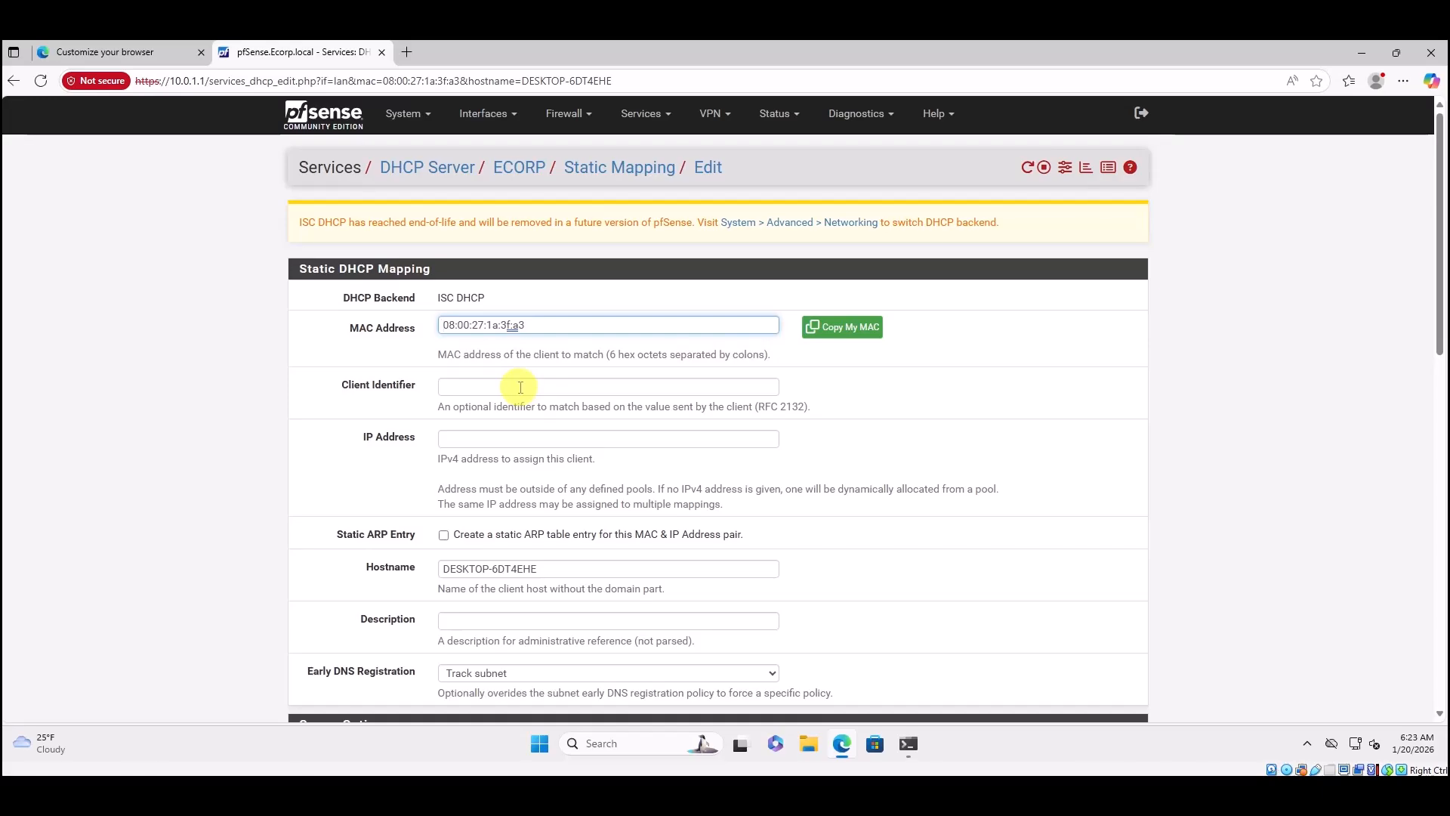
pyautogui.click(471, 439)
pyautogui.write('10')
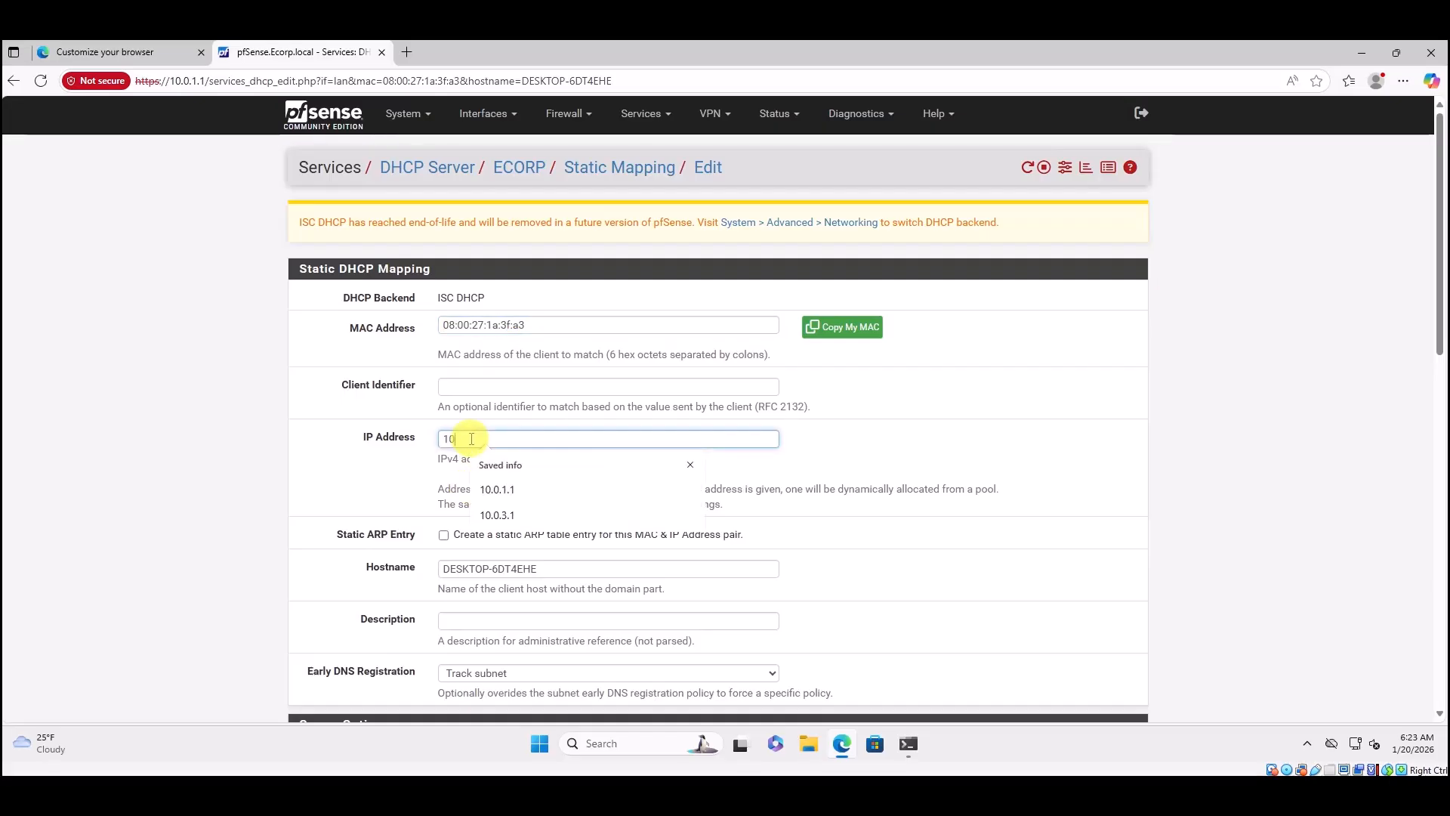
pyautogui.write('.0.1.2')
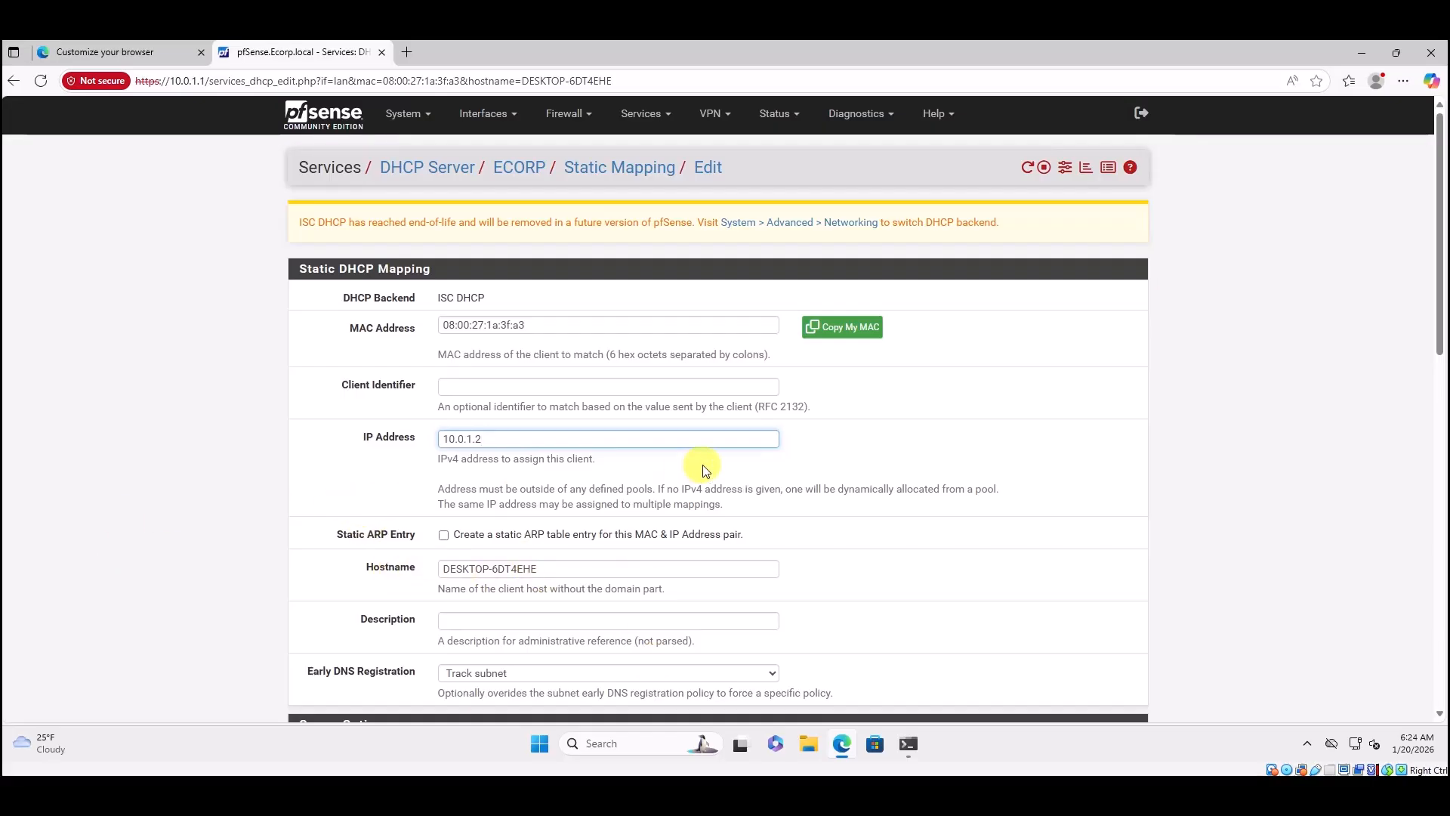
pyautogui.scroll(-4, 703, 468)
pyautogui.scroll(-8, 702, 468)
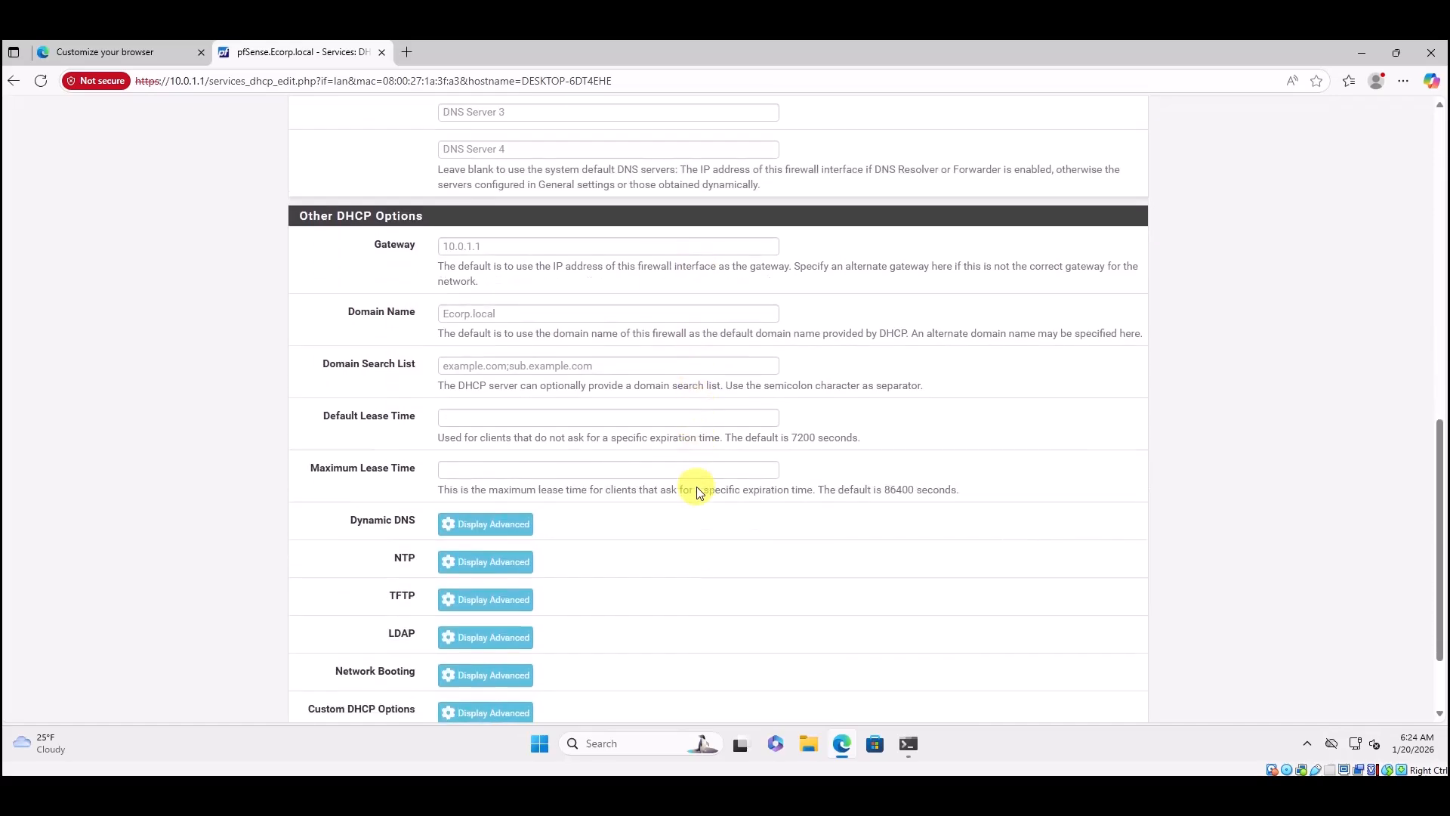
pyautogui.click(473, 641)
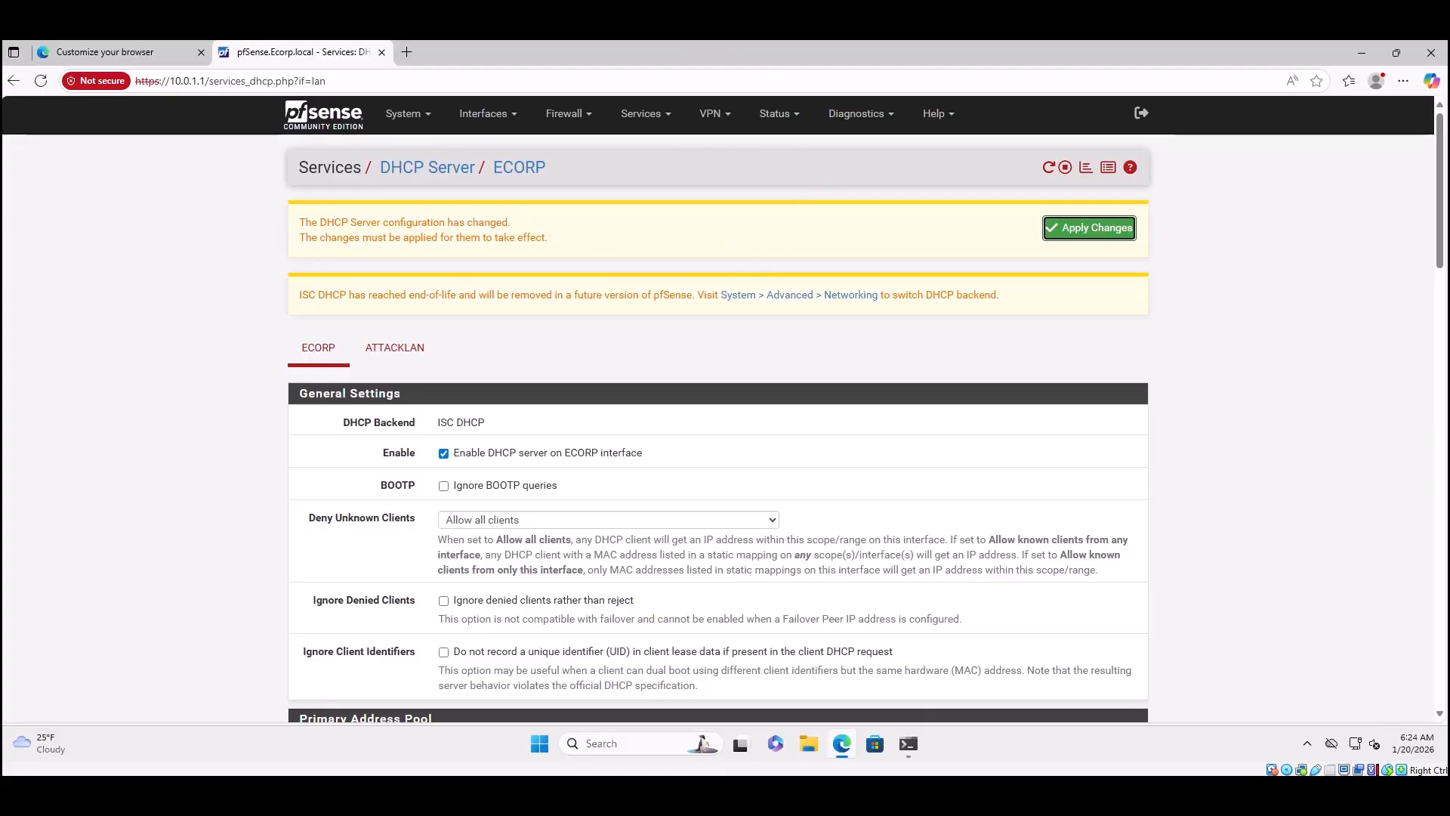
# Apply the pending DHCP server changes so the ECORP static mapping takes effect.
pyautogui.click(1078, 229)
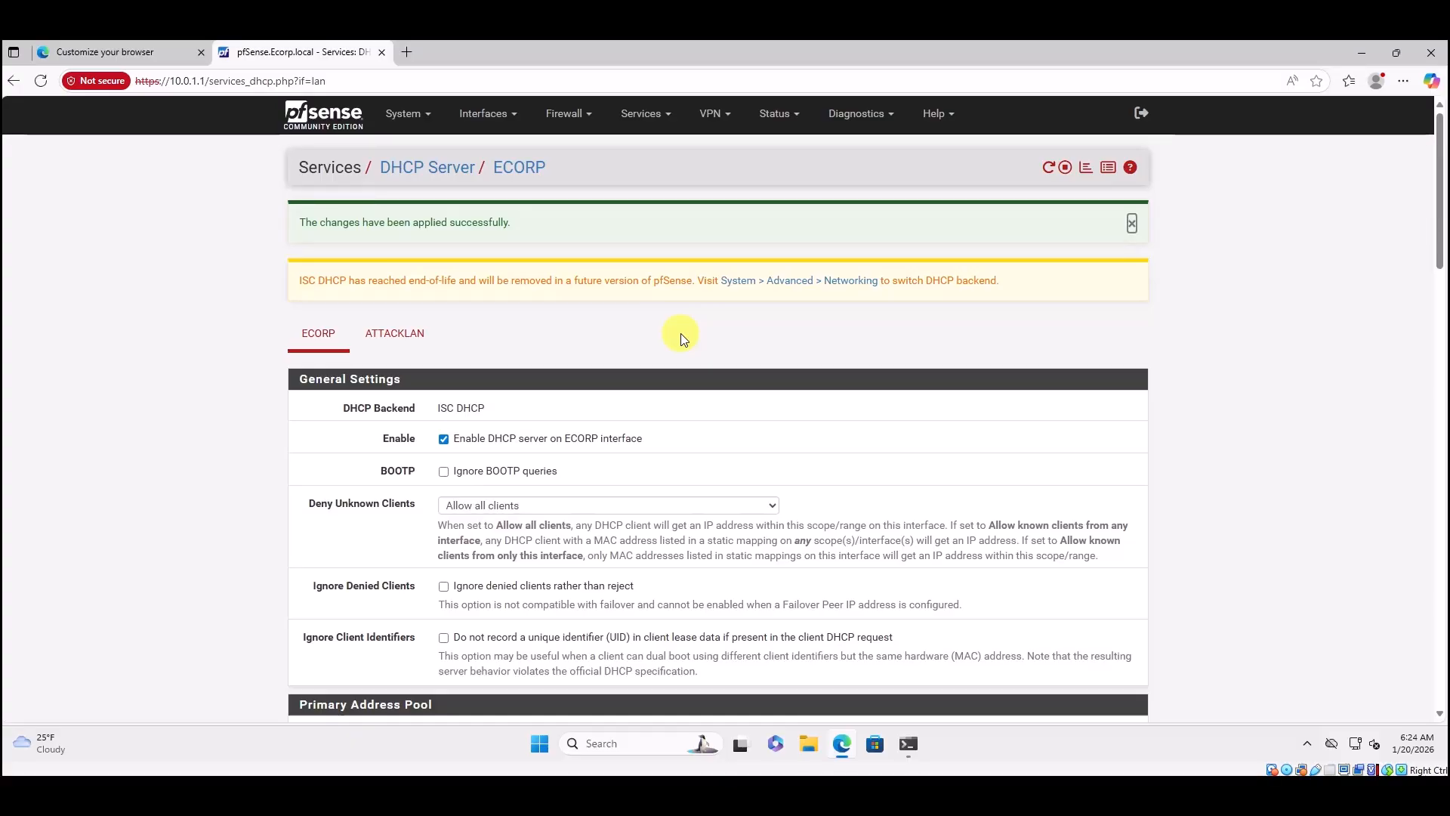
pyautogui.moveTo(558, 795)
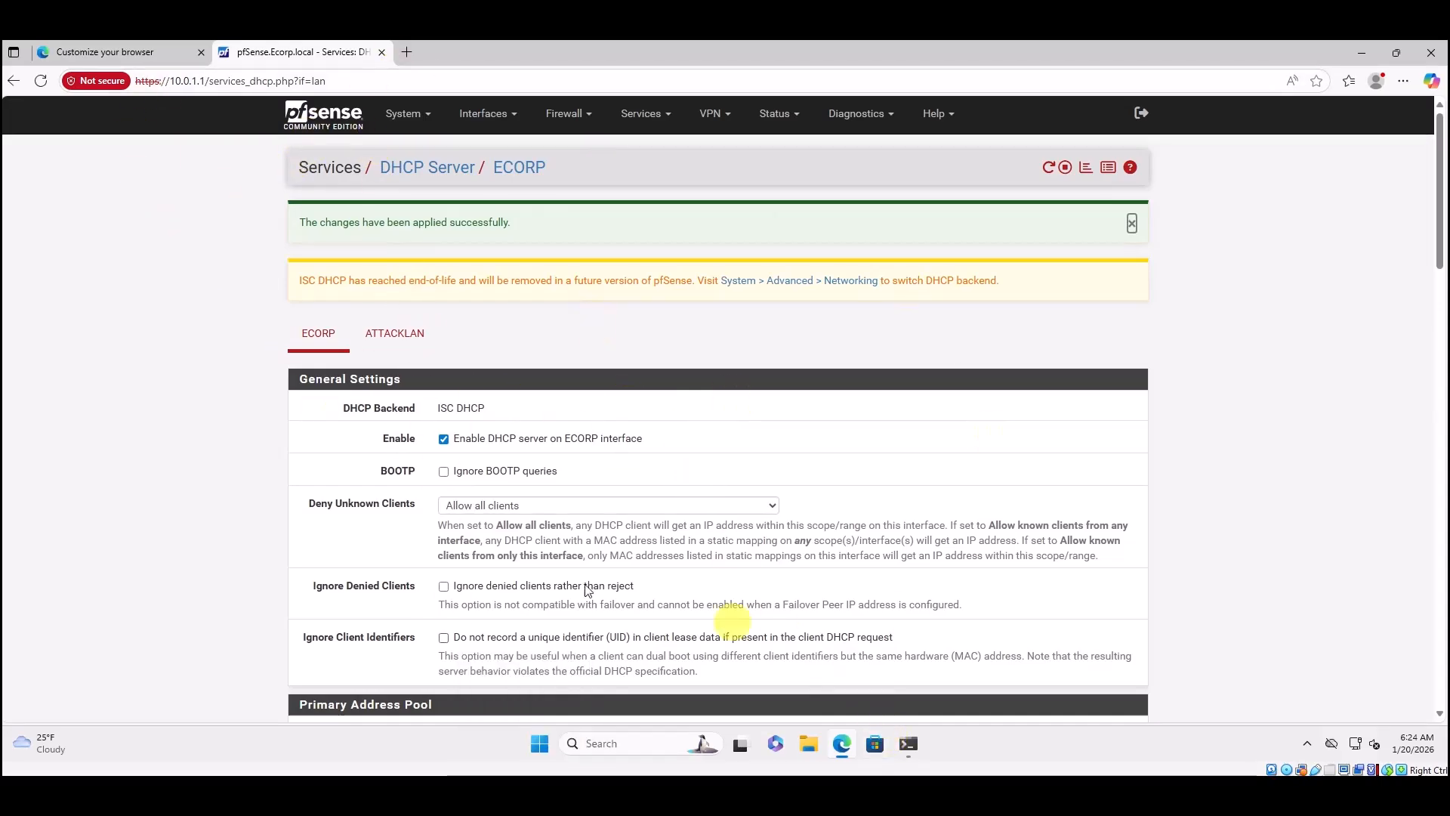
# Check the PC's current IP configuration with ipconfig in Command Prompt.
pyautogui.click(907, 743)
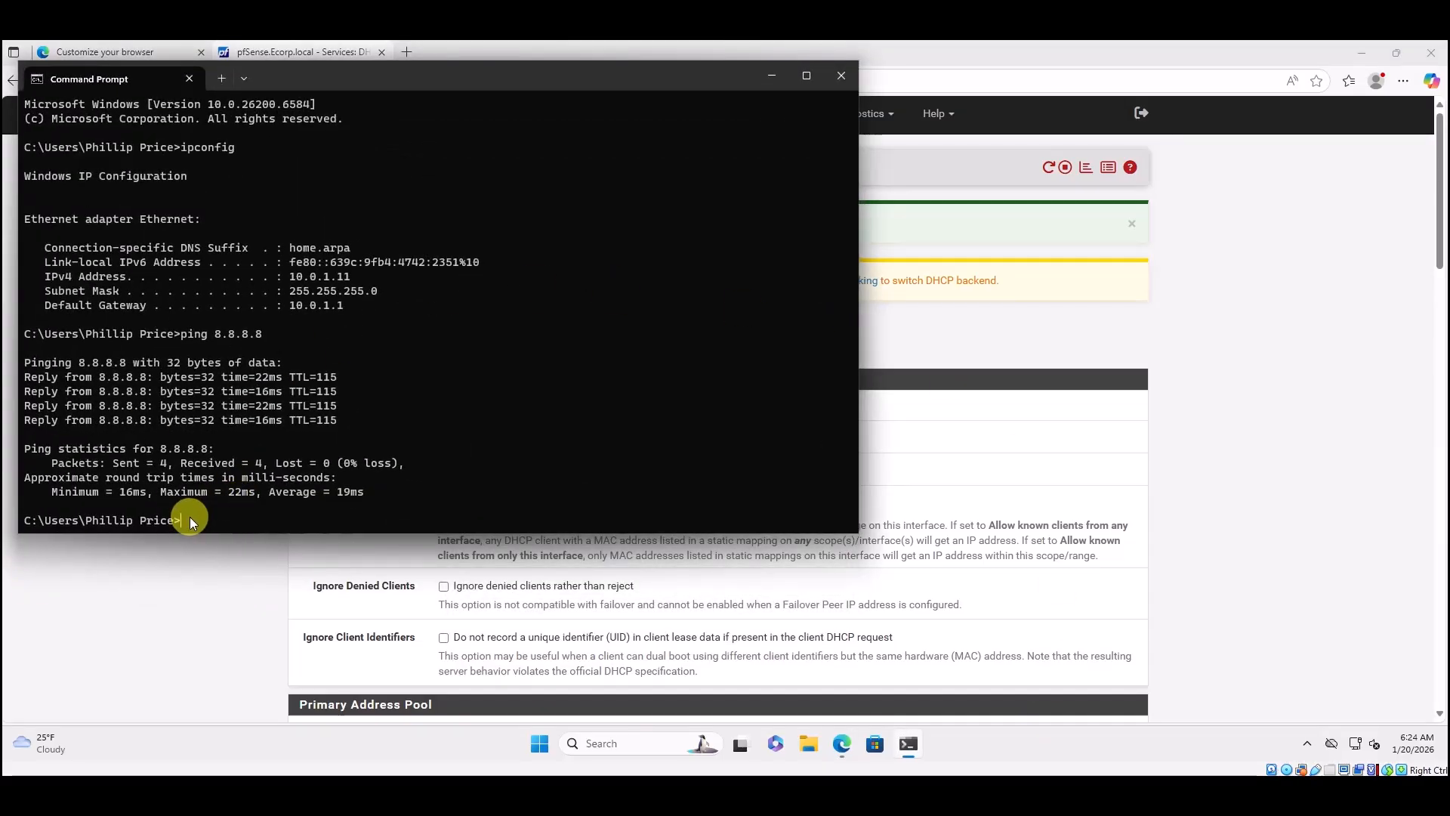
pyautogui.write('ipconfig')
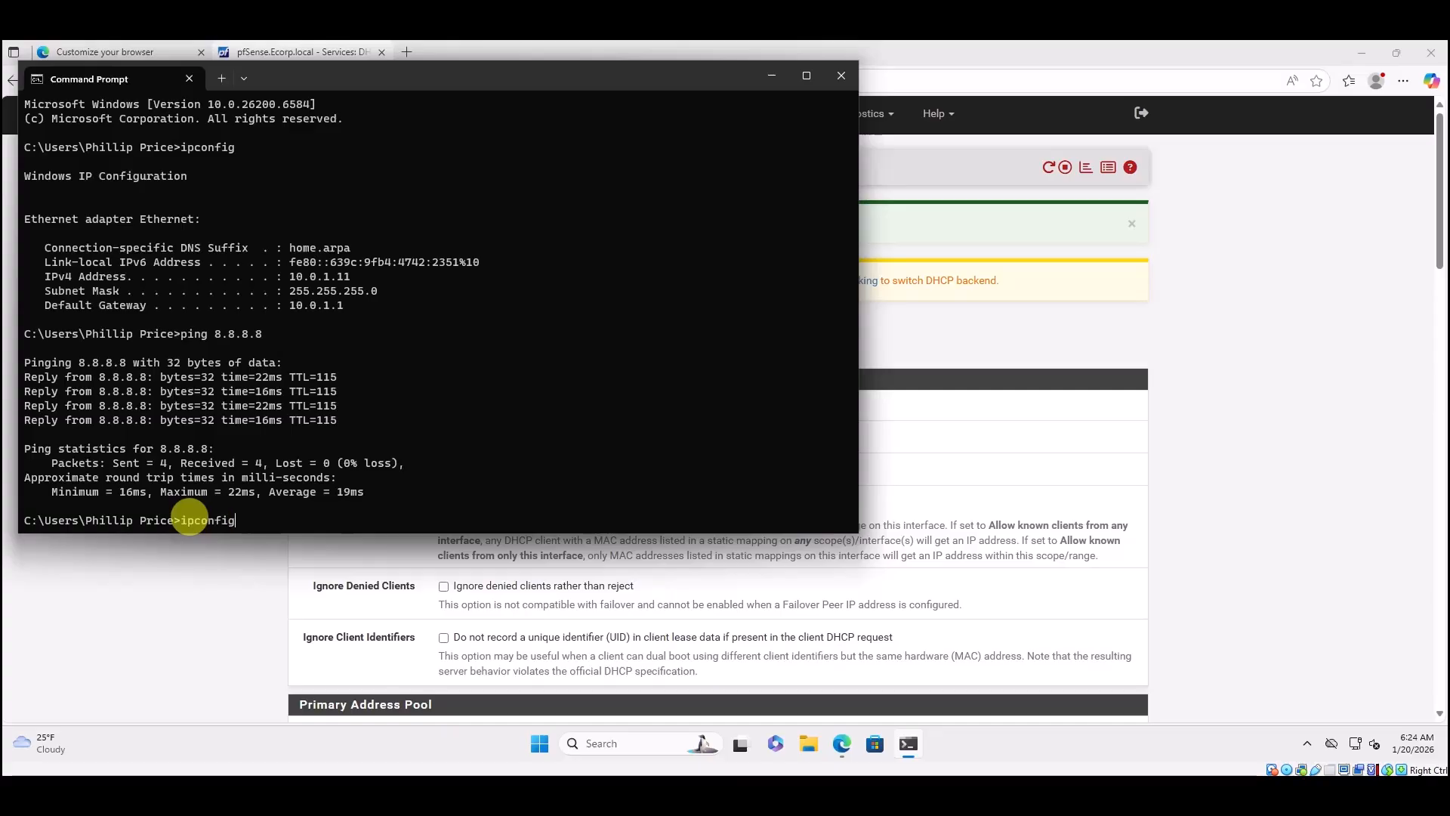
pyautogui.press('Return')
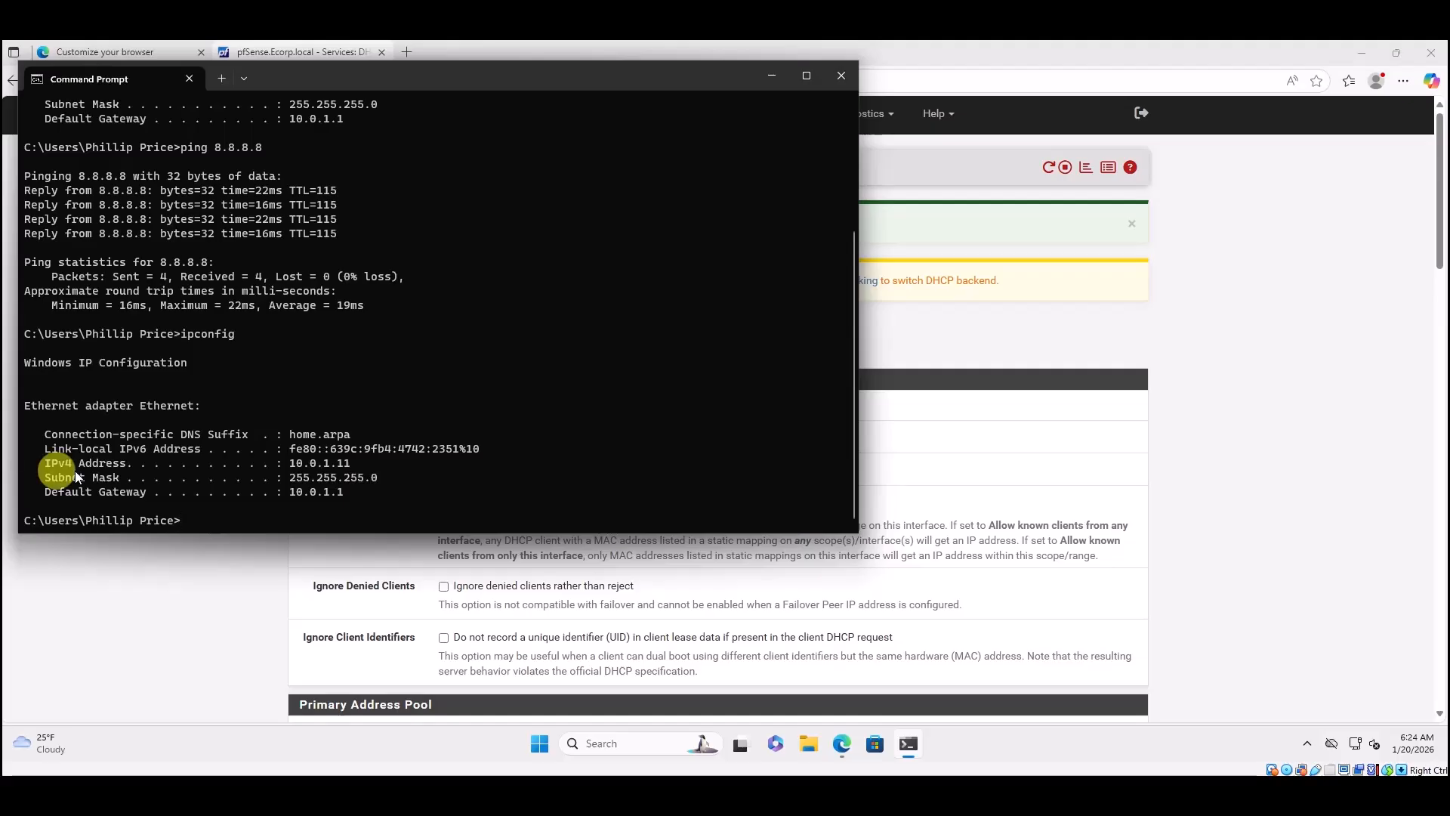
# Run ipconfig /release and /renew so the PC picks up the static address 10.0.1.2.
pyautogui.rightClick(188, 518)
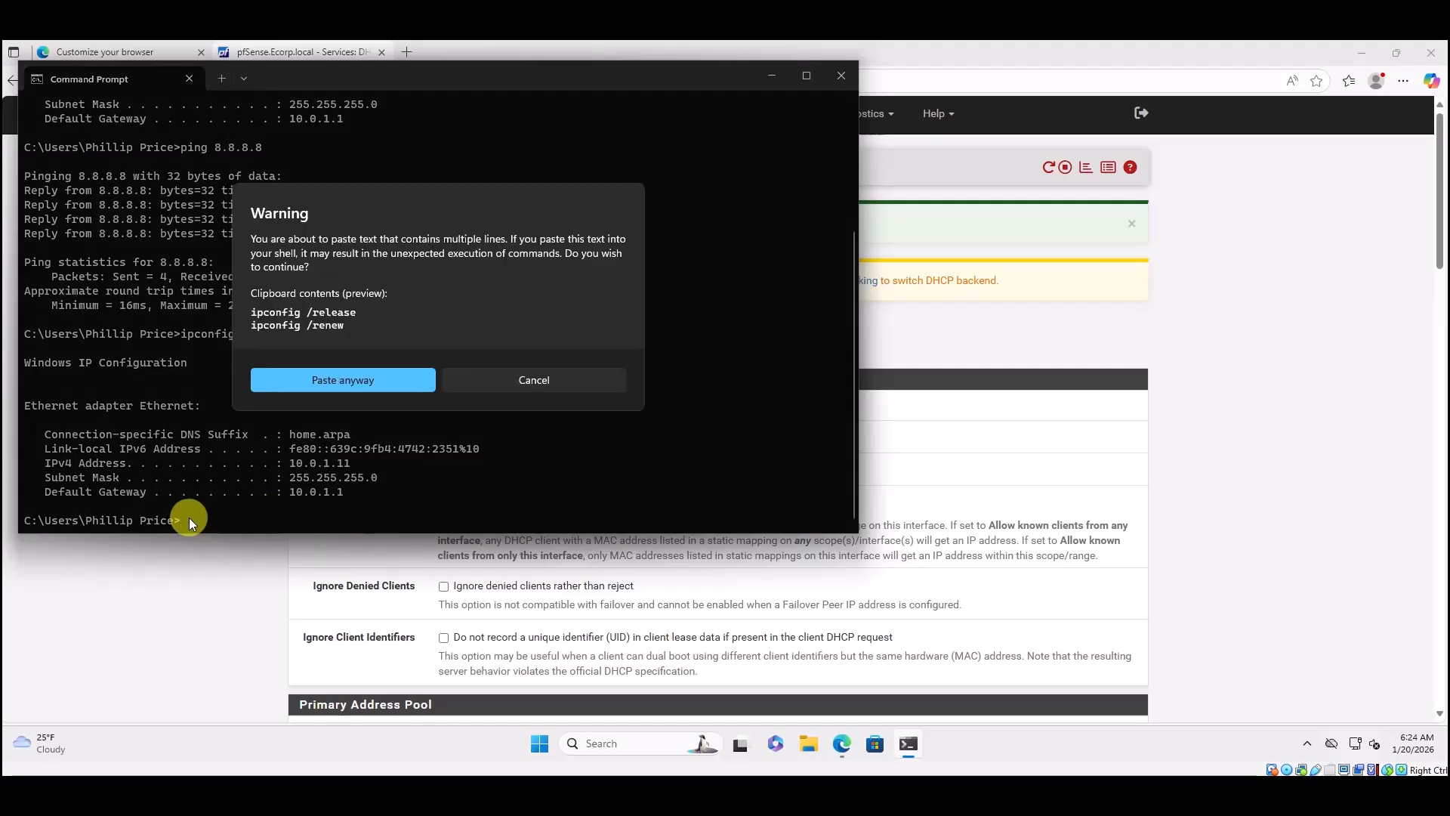
pyautogui.click(383, 383)
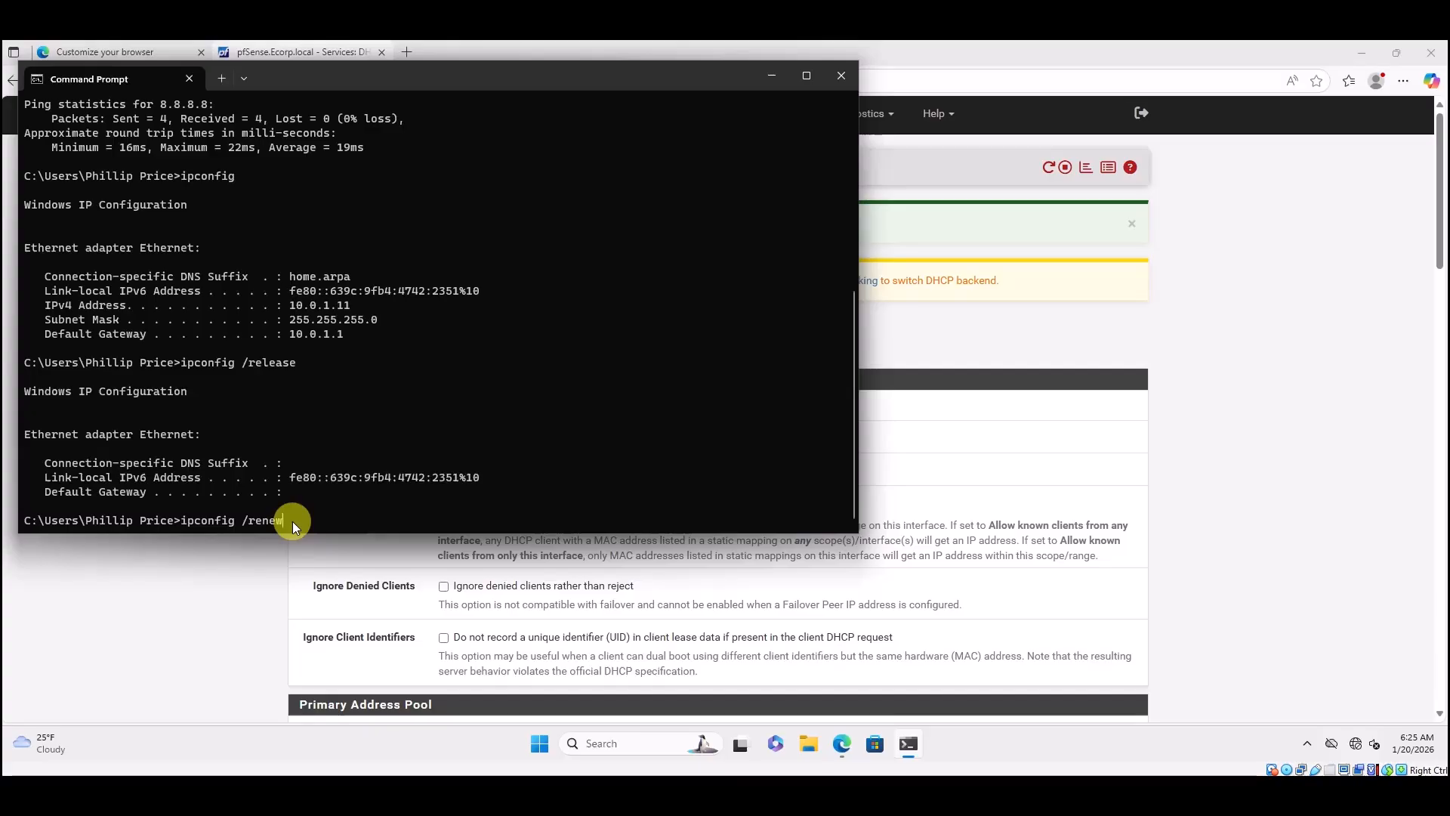
pyautogui.press('Return')
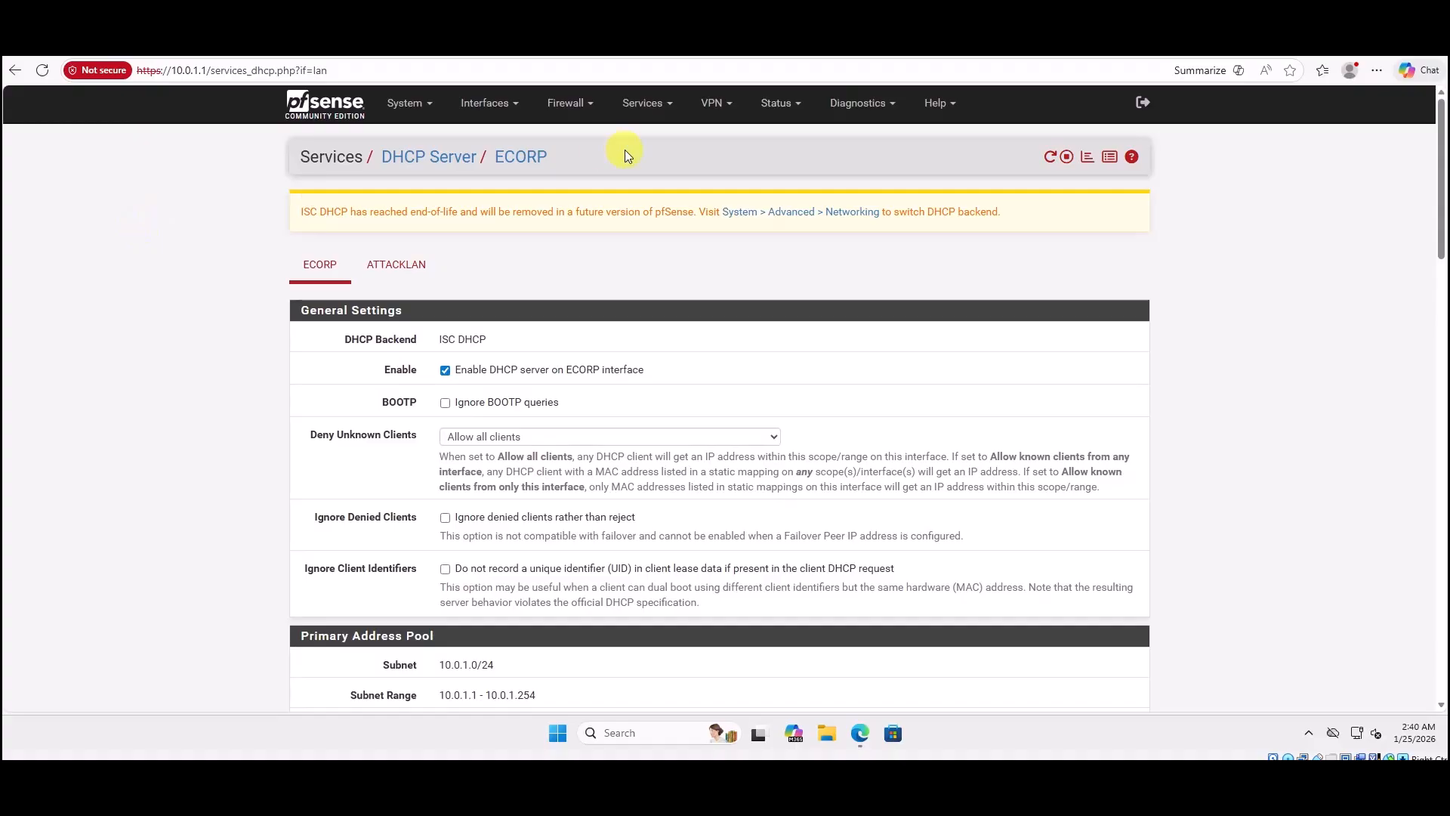
# Replace the ECORP DHCP DNS server entries with 8.8.8.8 and 1.1.1.1 and save.
pyautogui.click(667, 104)
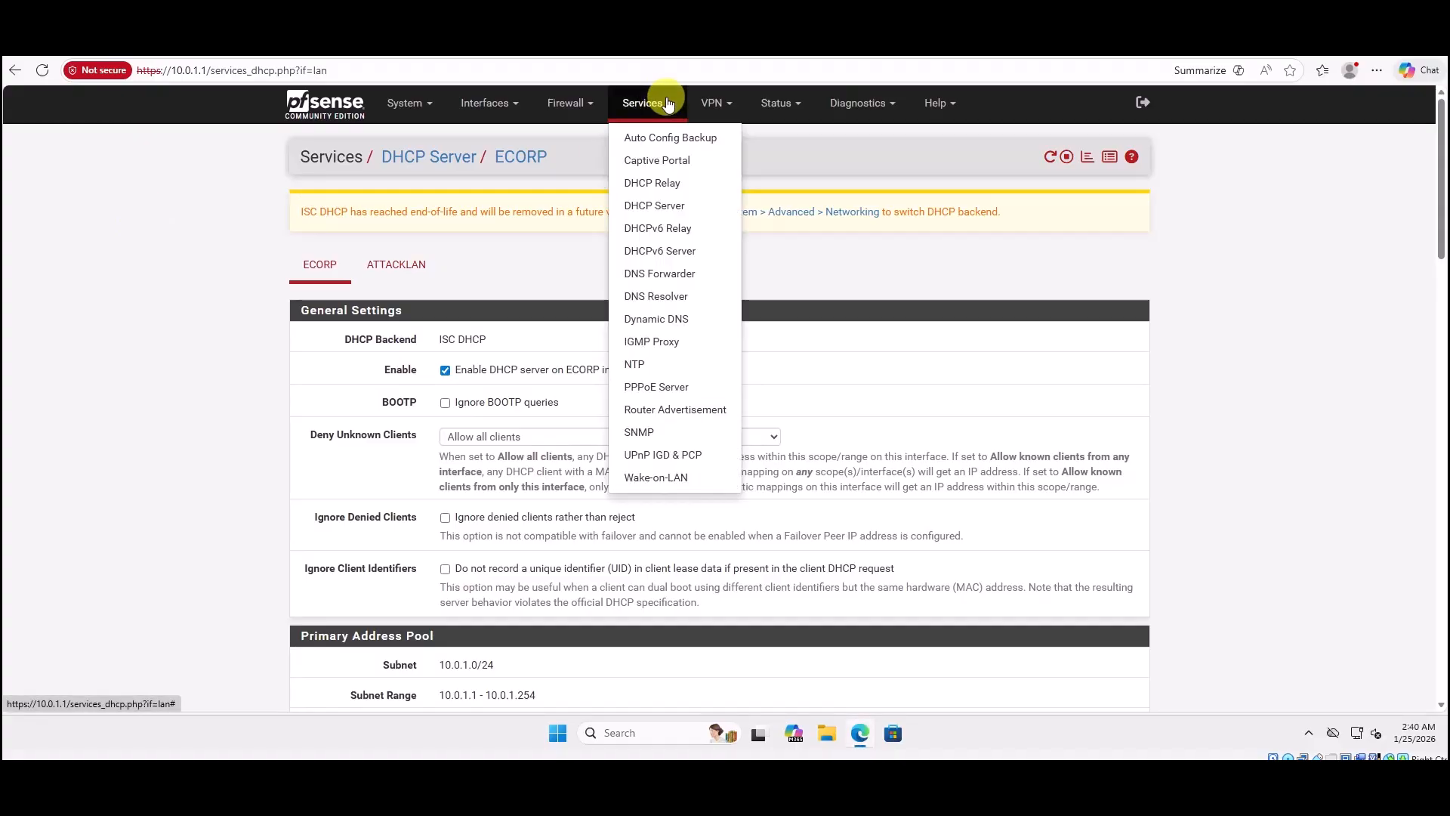
pyautogui.click(650, 206)
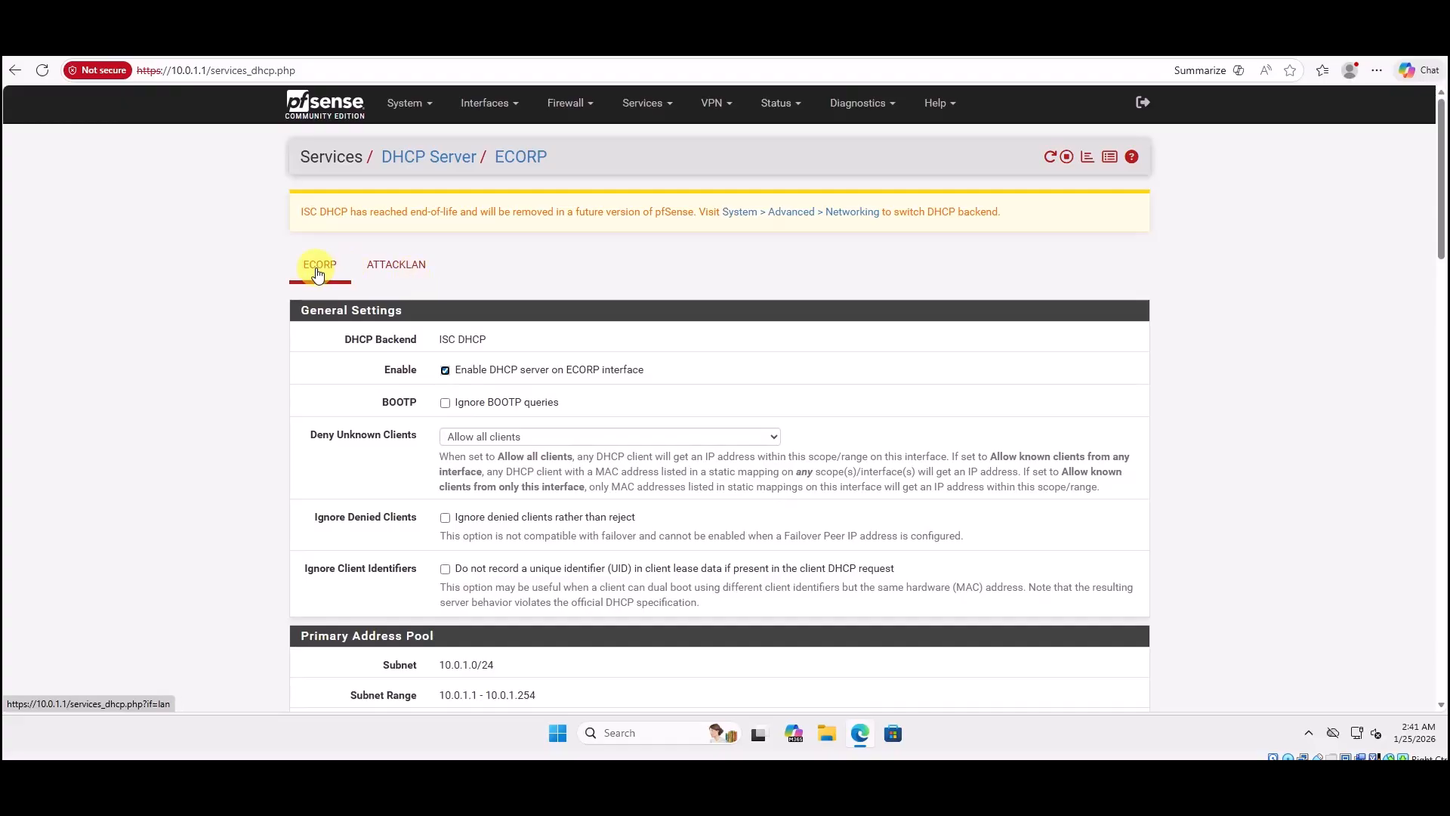
pyautogui.scroll(-7, 317, 273)
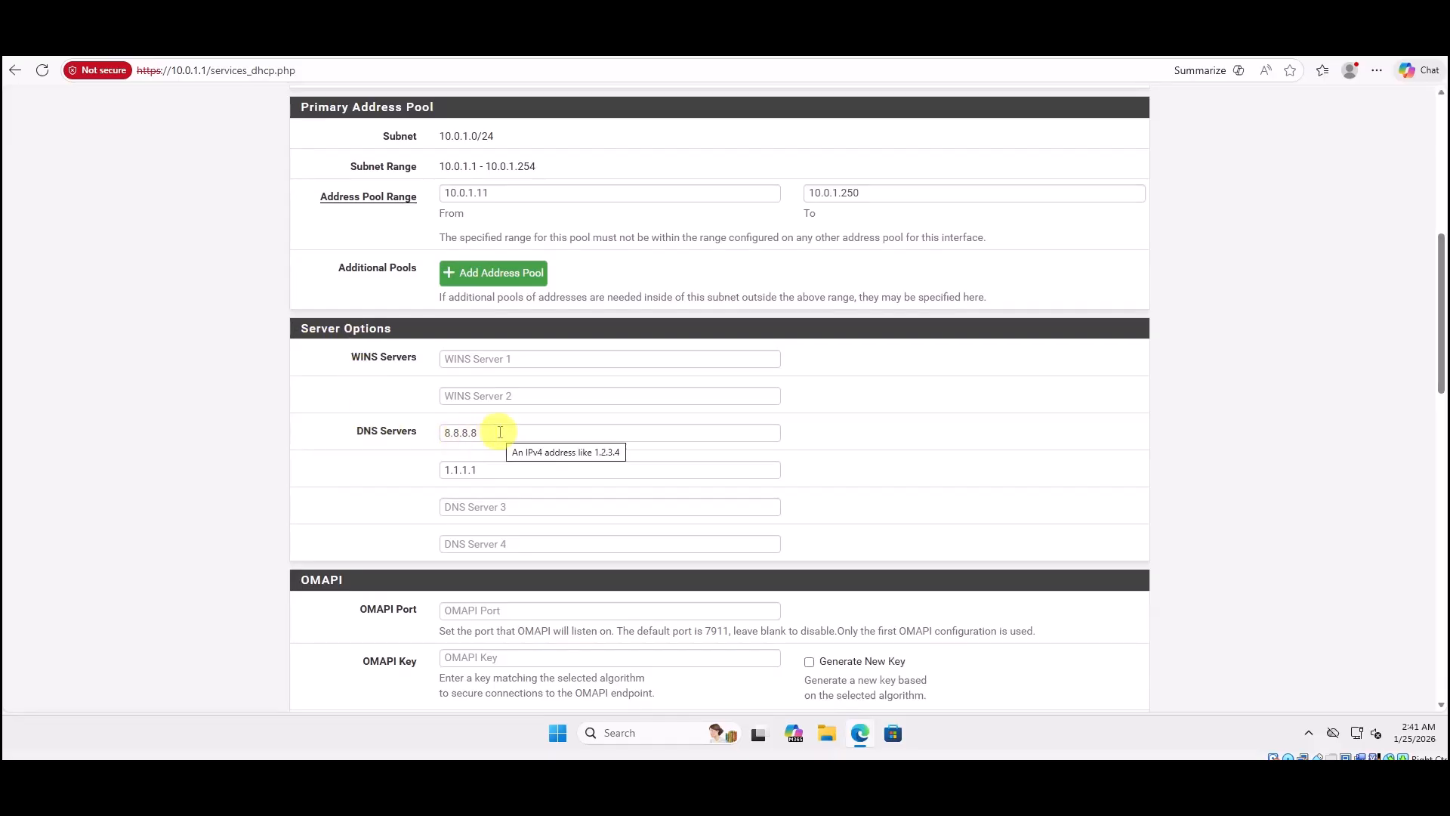
pyautogui.click(396, 425)
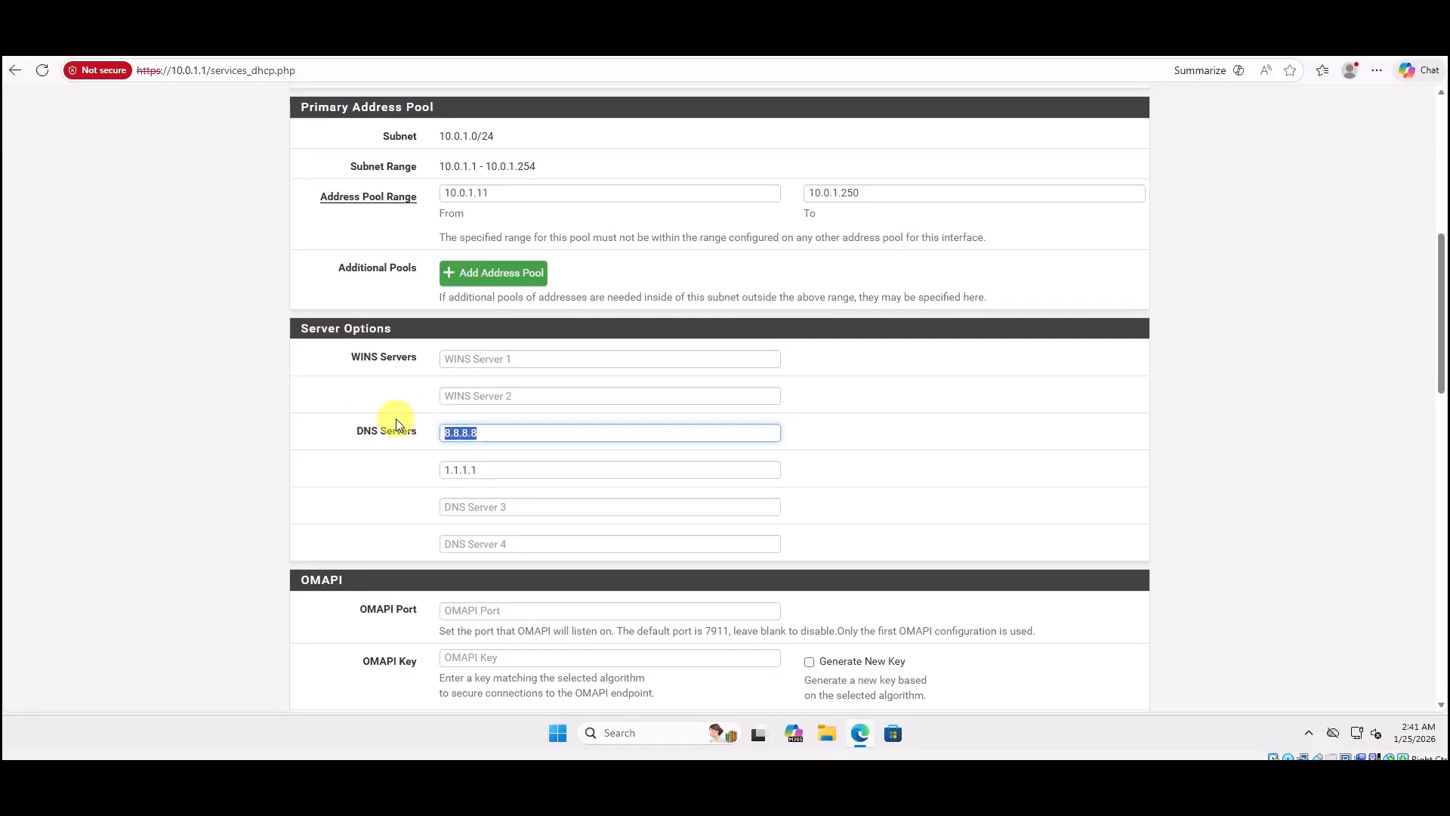
pyautogui.write('8.8.8.8')
pyautogui.moveTo(487, 469); pyautogui.dragTo(379, 473)
pyautogui.write('1.1.1.1')
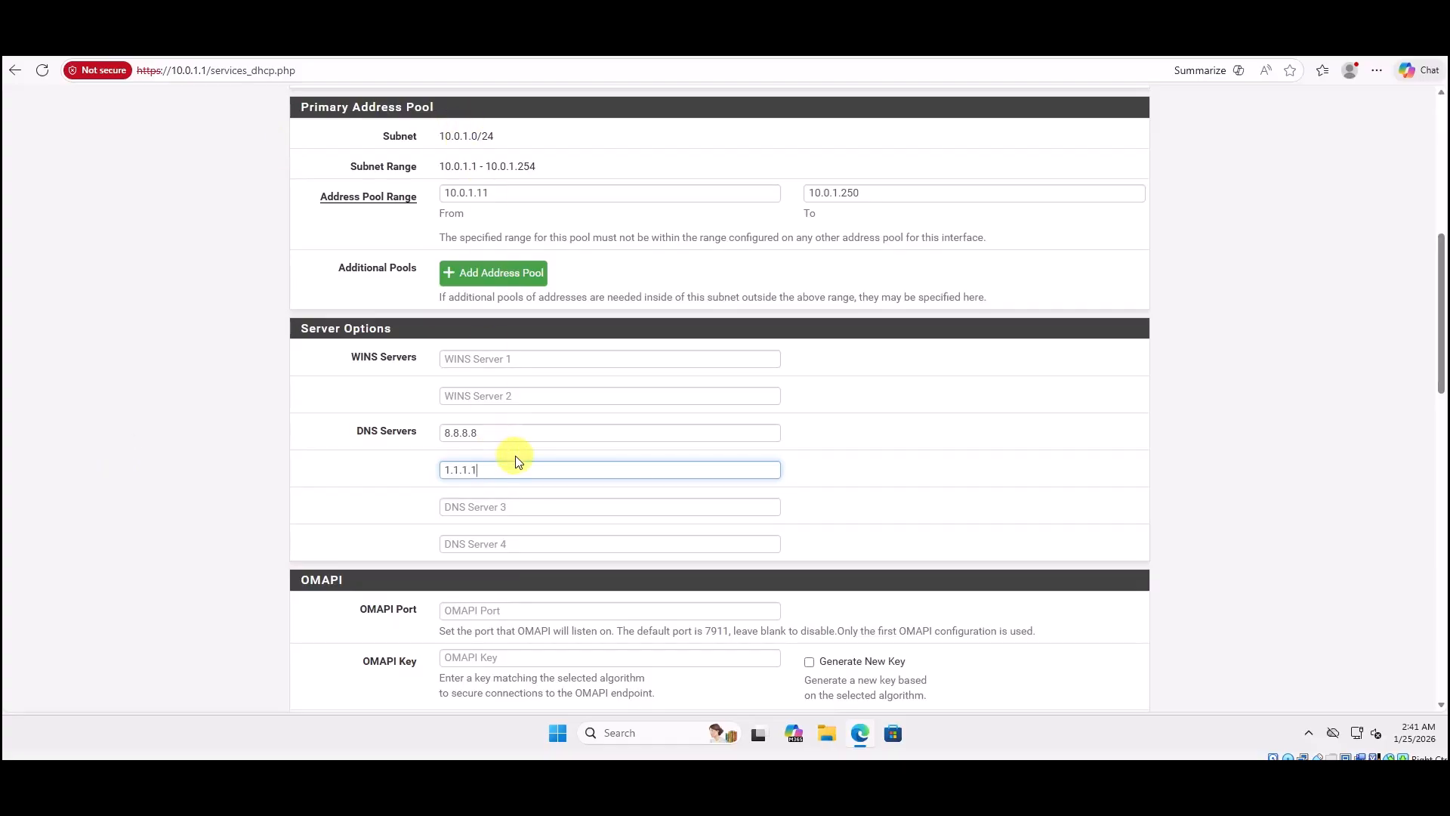
pyautogui.scroll(-3, 529, 468)
pyautogui.scroll(-13, 541, 477)
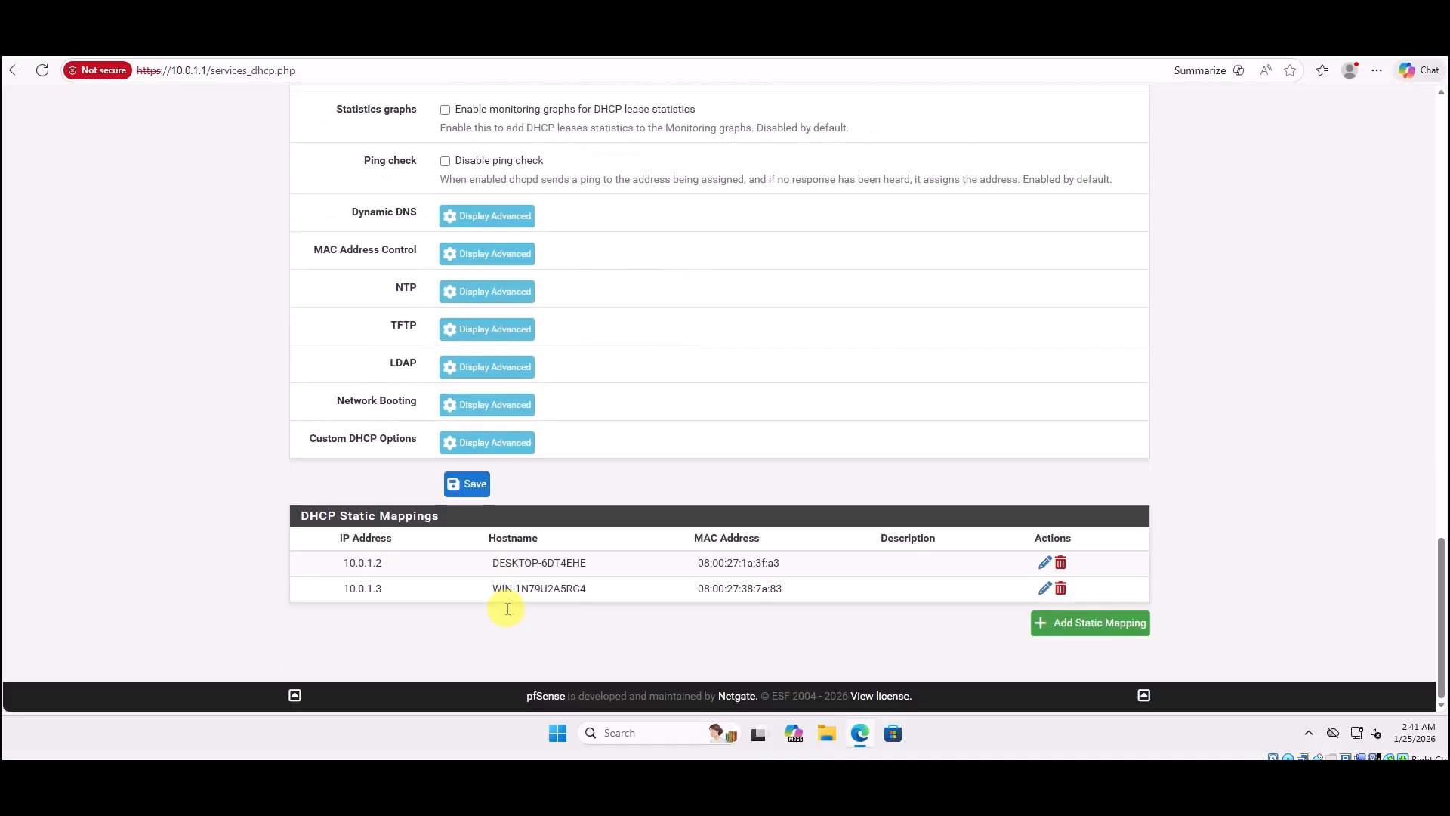
pyautogui.click(466, 484)
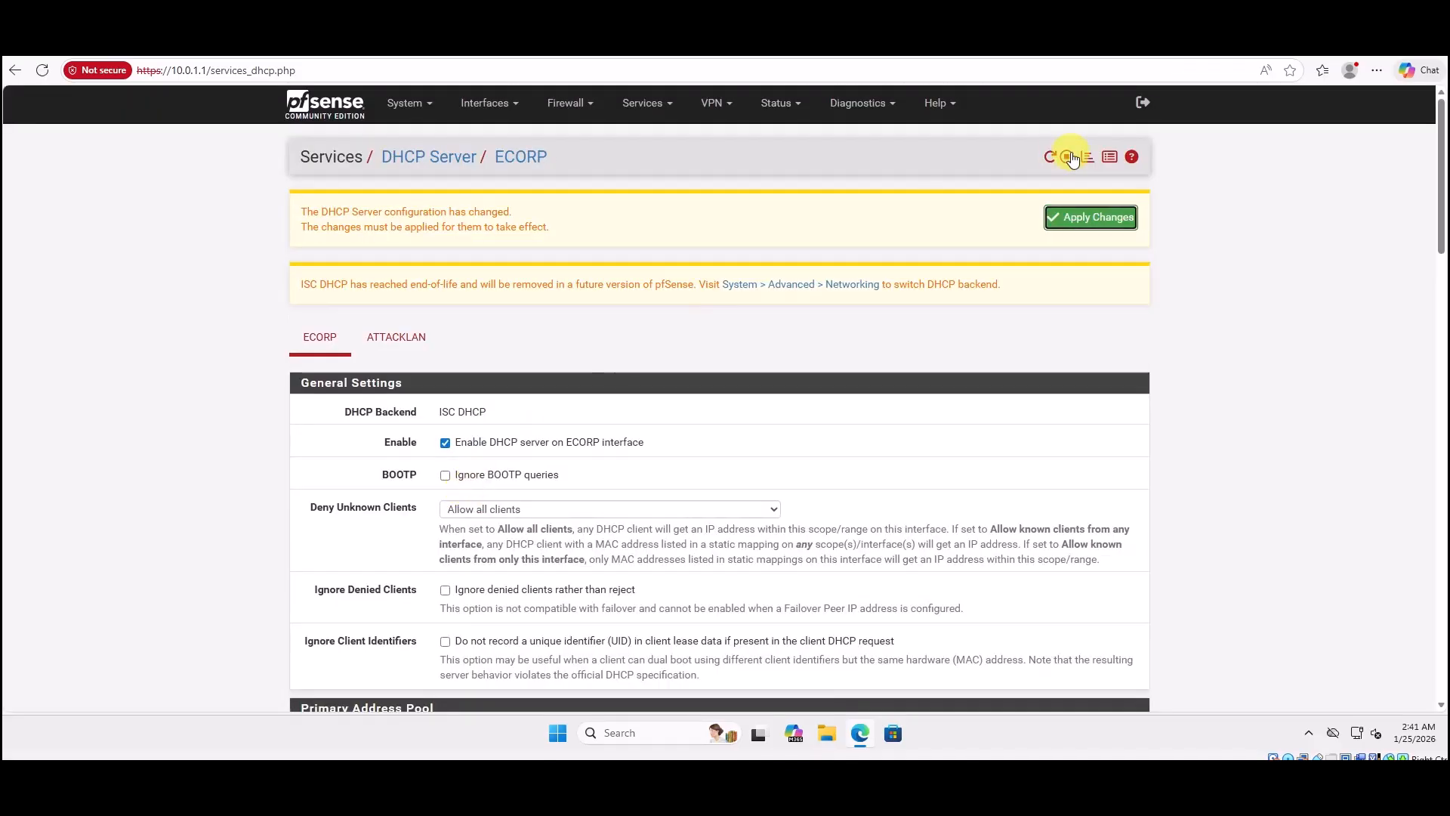
# Apply the ECORP DHCP changes, then review ATTACKLAN's DNS servers 8.8.8.8 and 1.1.1.1.
pyautogui.click(1097, 220)
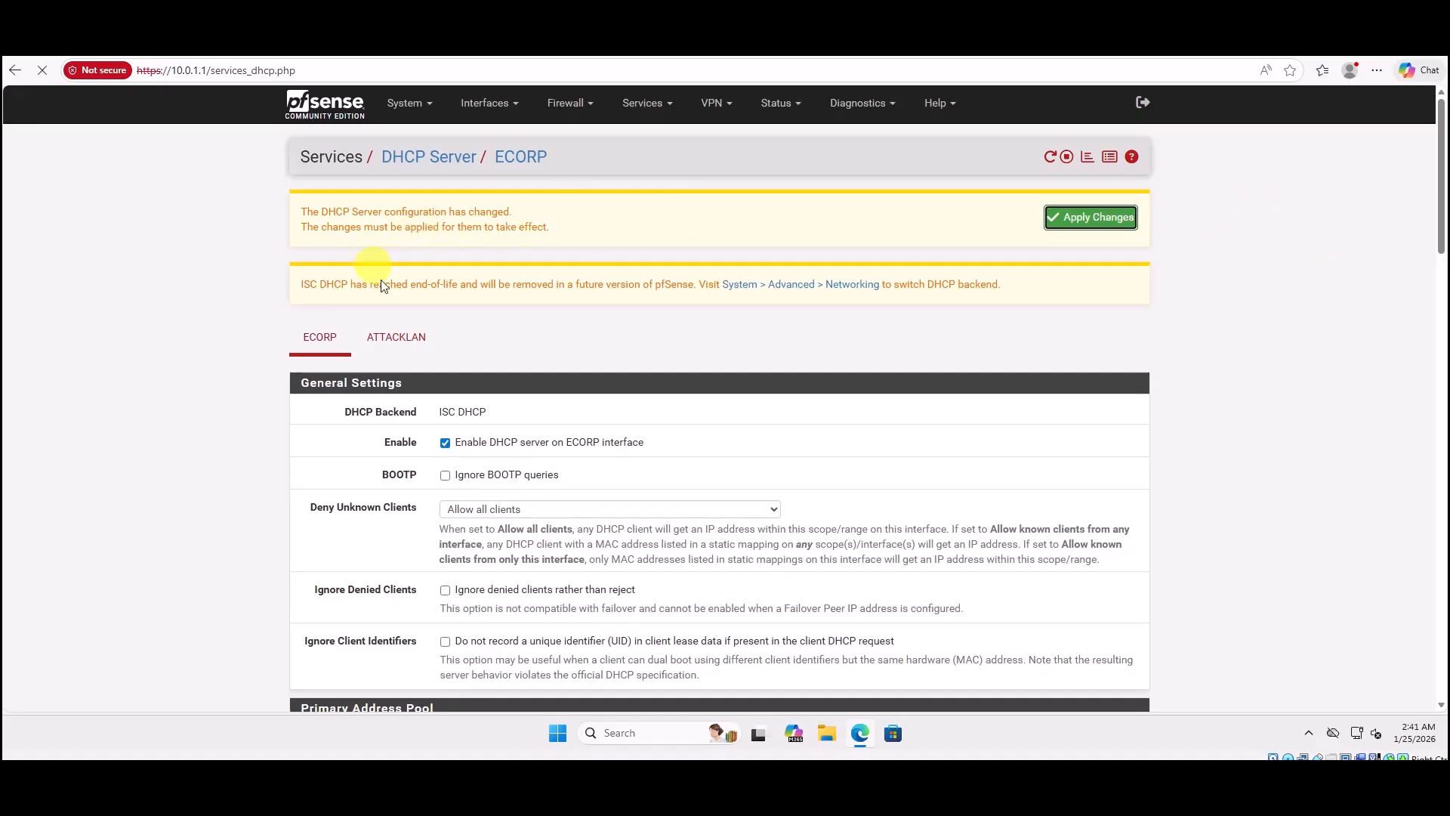
pyautogui.click(402, 346)
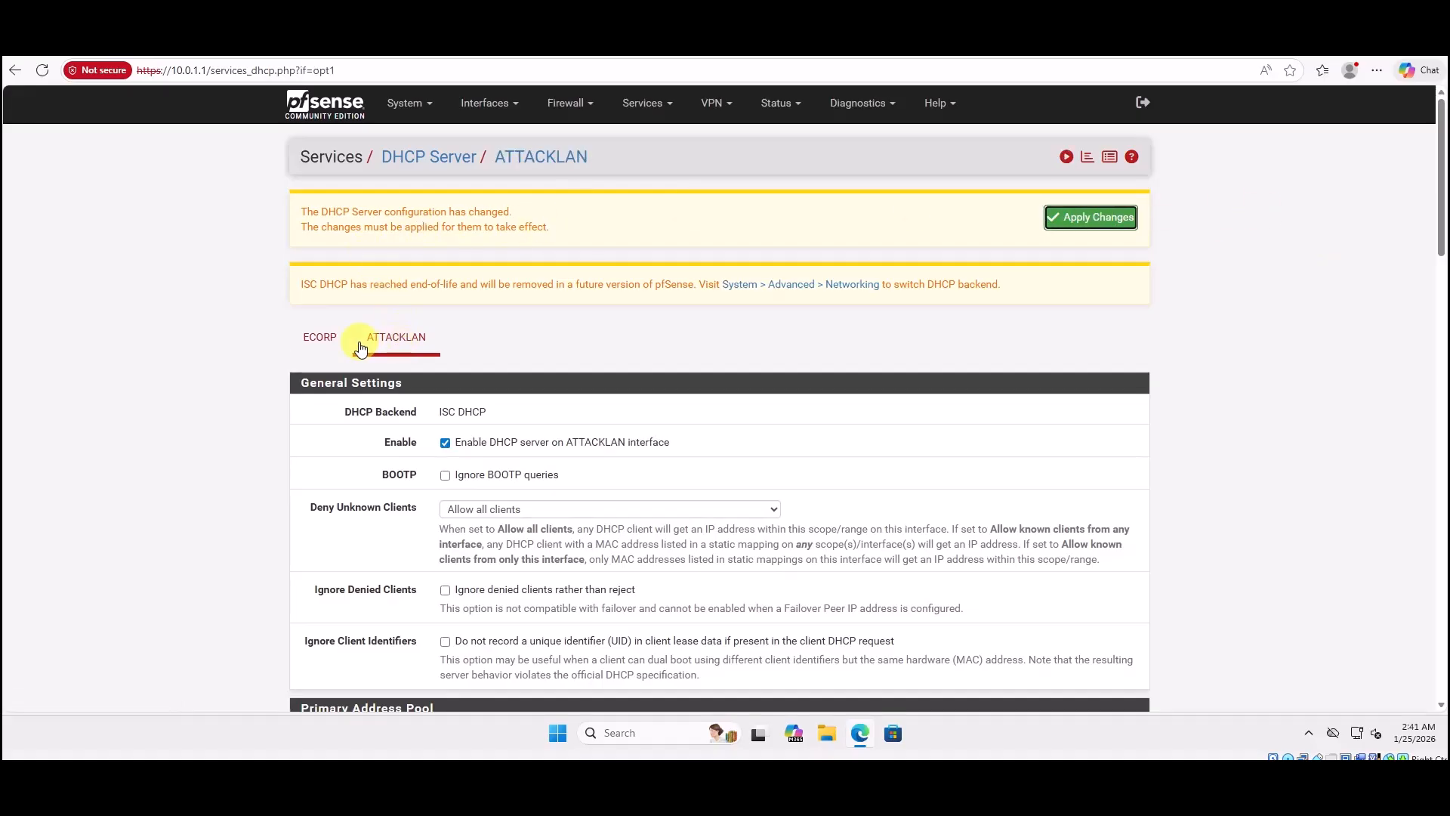
pyautogui.scroll(-3, 557, 313)
pyautogui.scroll(-9, 558, 310)
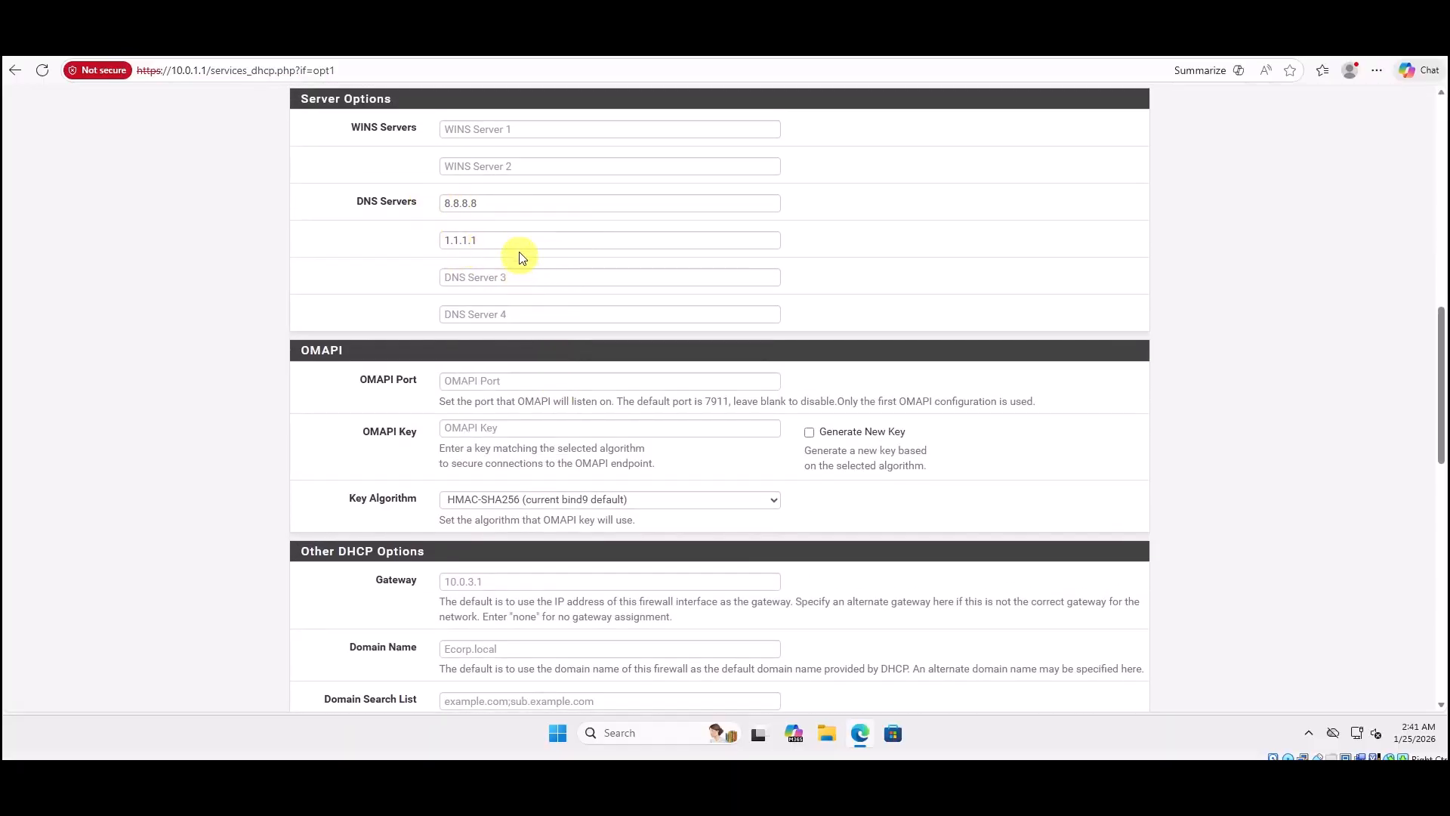
pyautogui.scroll(-8, 604, 352)
pyautogui.scroll(15, 609, 355)
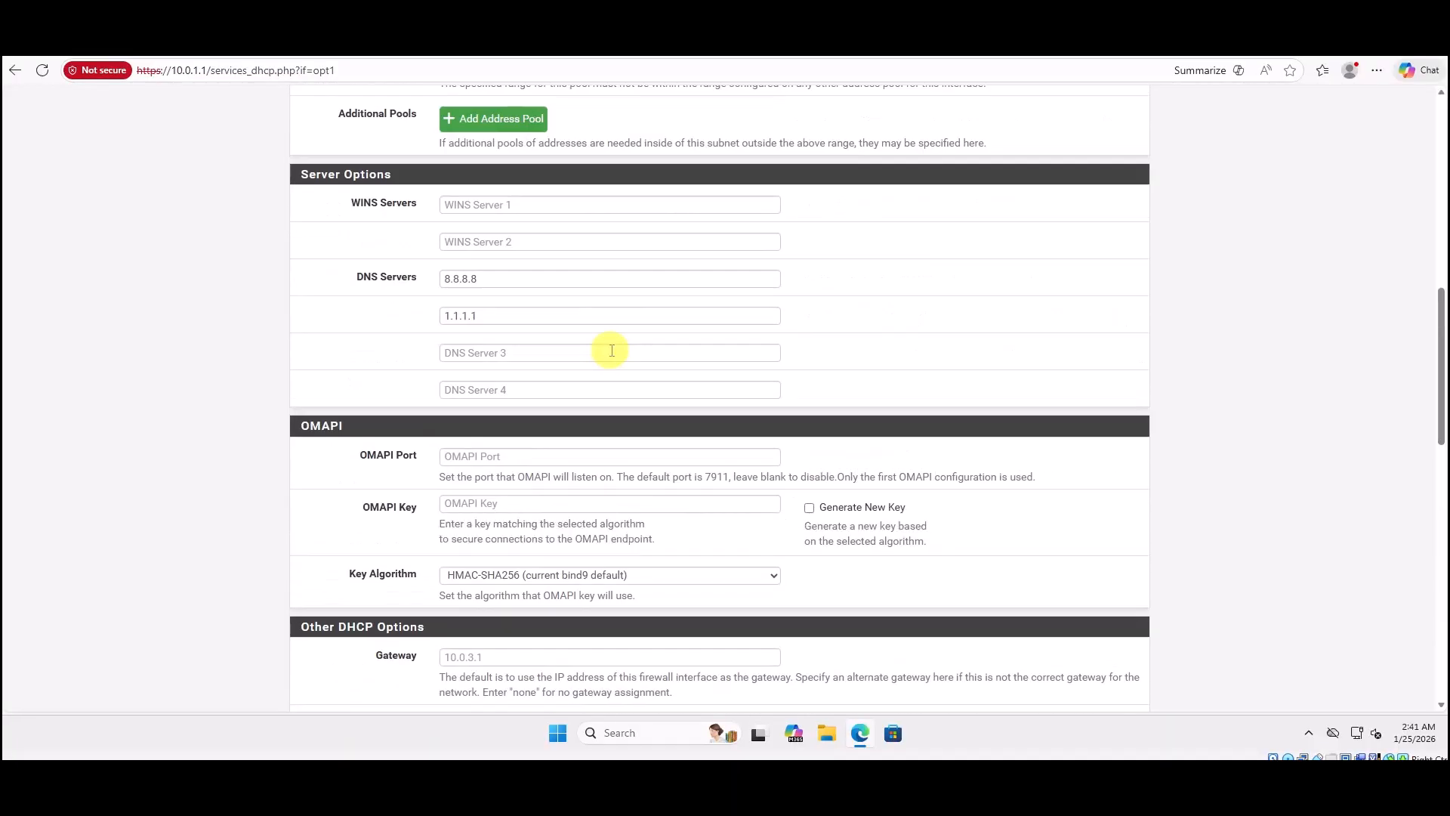
pyautogui.scroll(4, 149, 297)
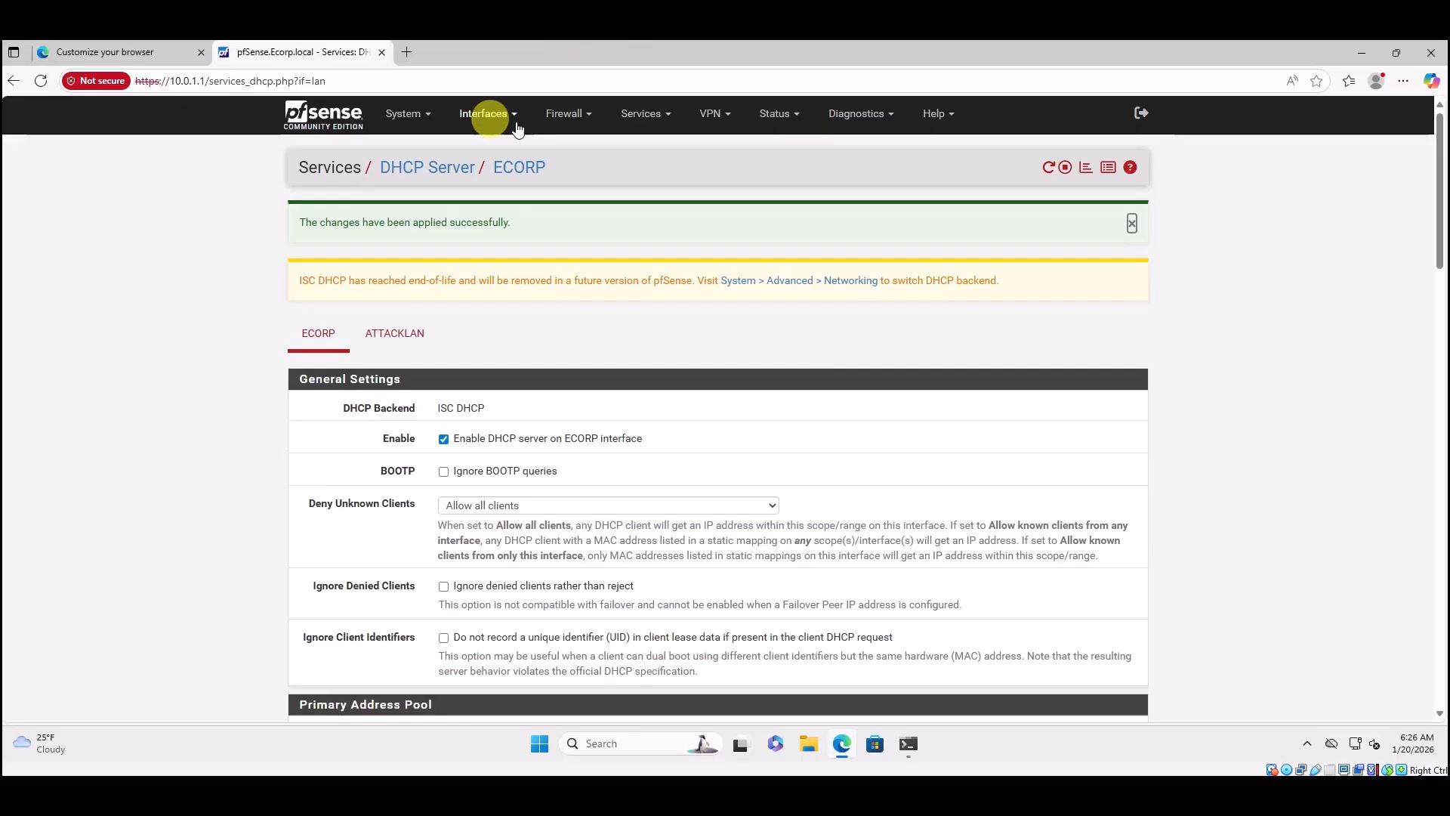
# Go to Firewall > Aliases to view the still-empty IP alias list.
pyautogui.click(566, 113)
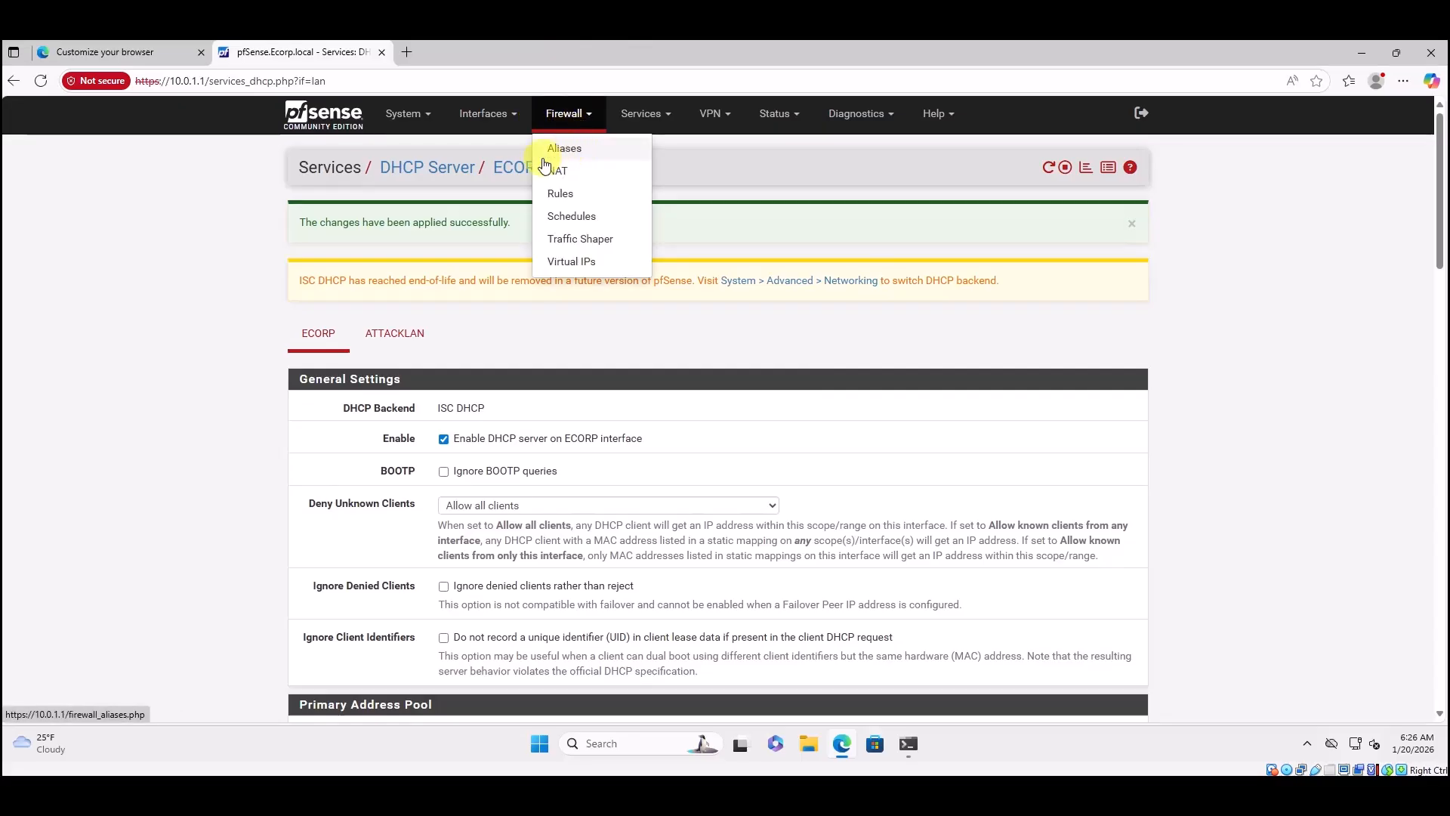
pyautogui.click(570, 151)
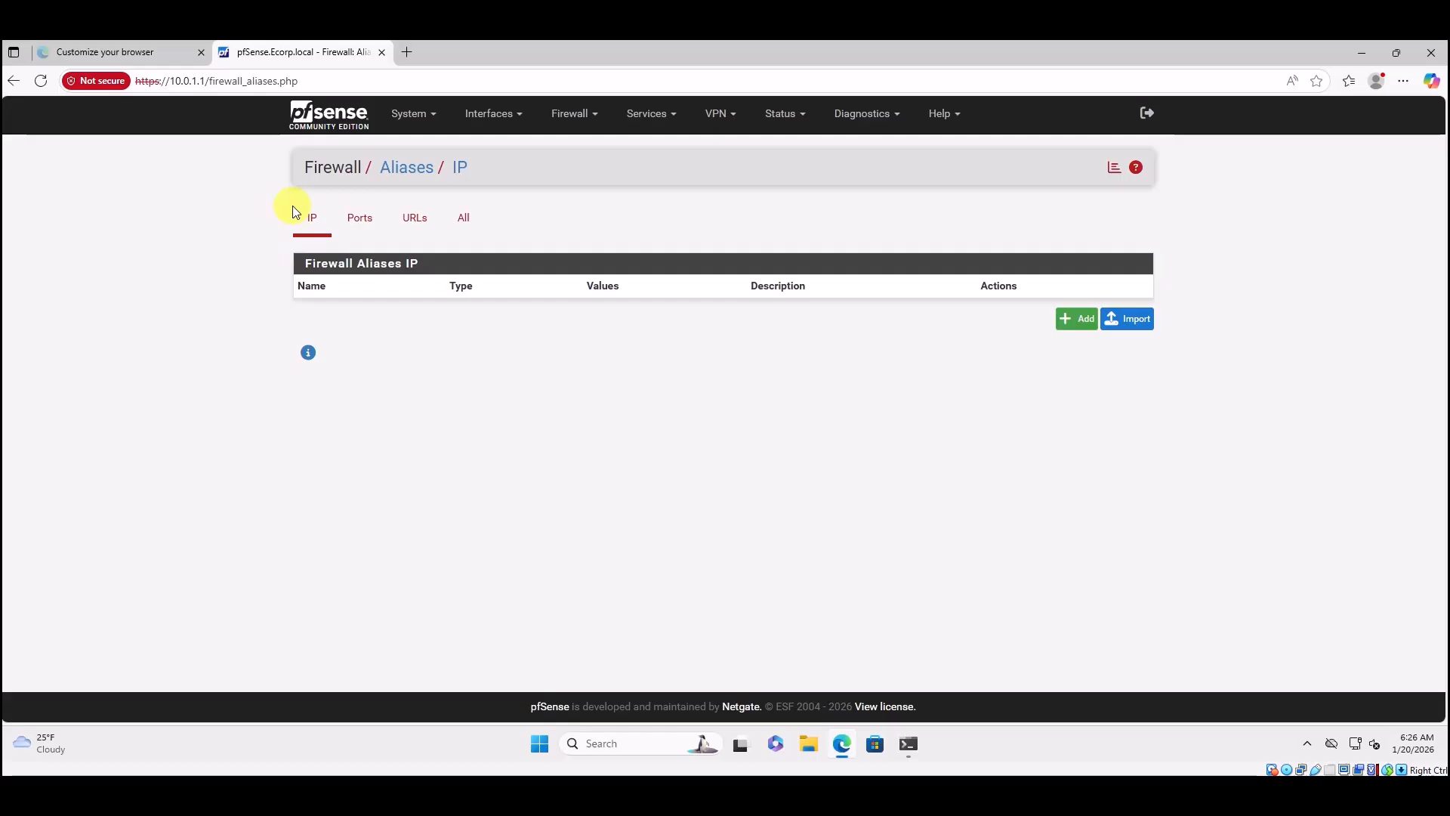
# Add a new alias named RFC1918 with description 'Private IPv4 addresses'.
pyautogui.click(1077, 320)
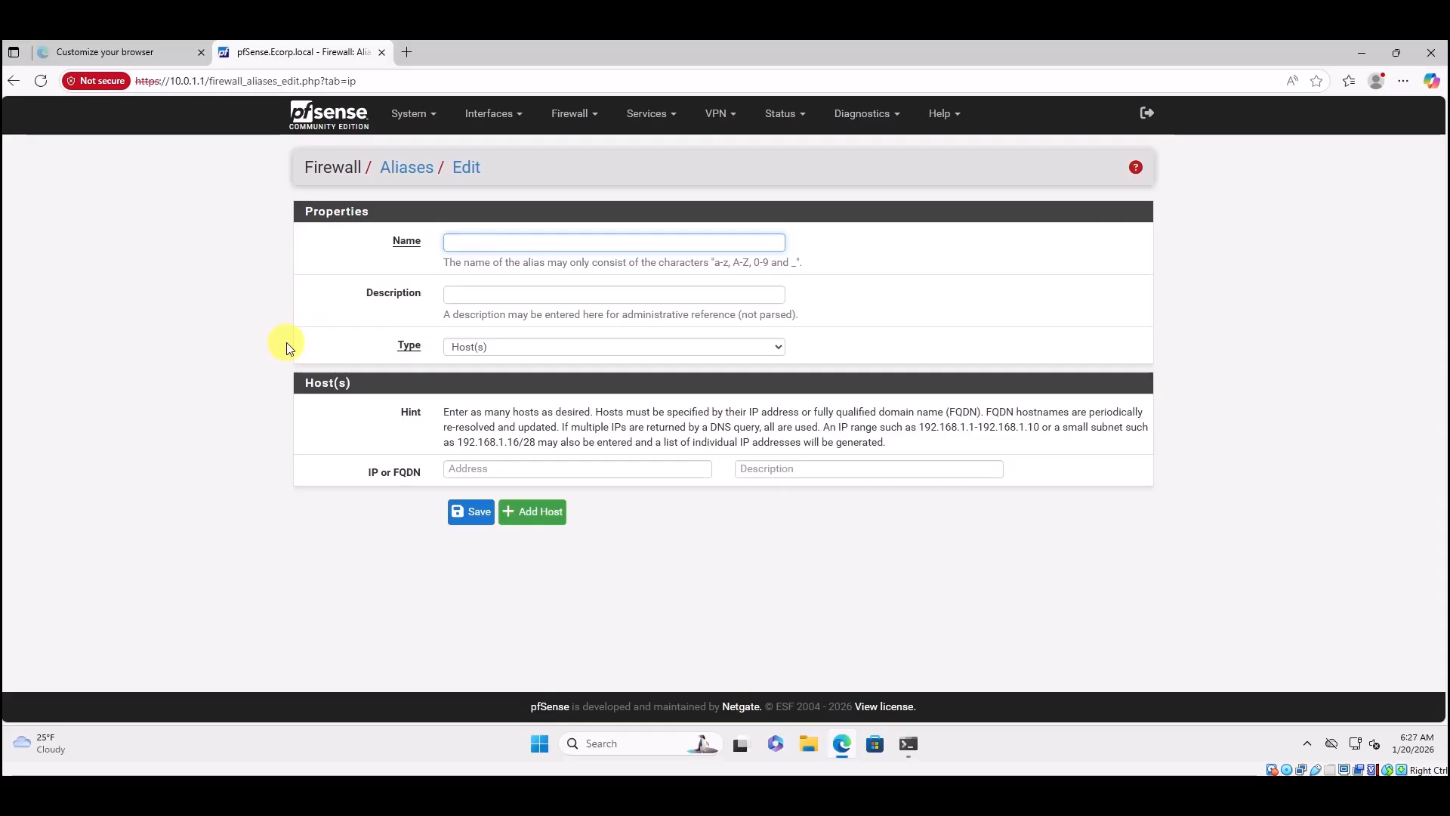
pyautogui.write('RFC1918')
pyautogui.click(456, 295)
pyautogui.write('P')
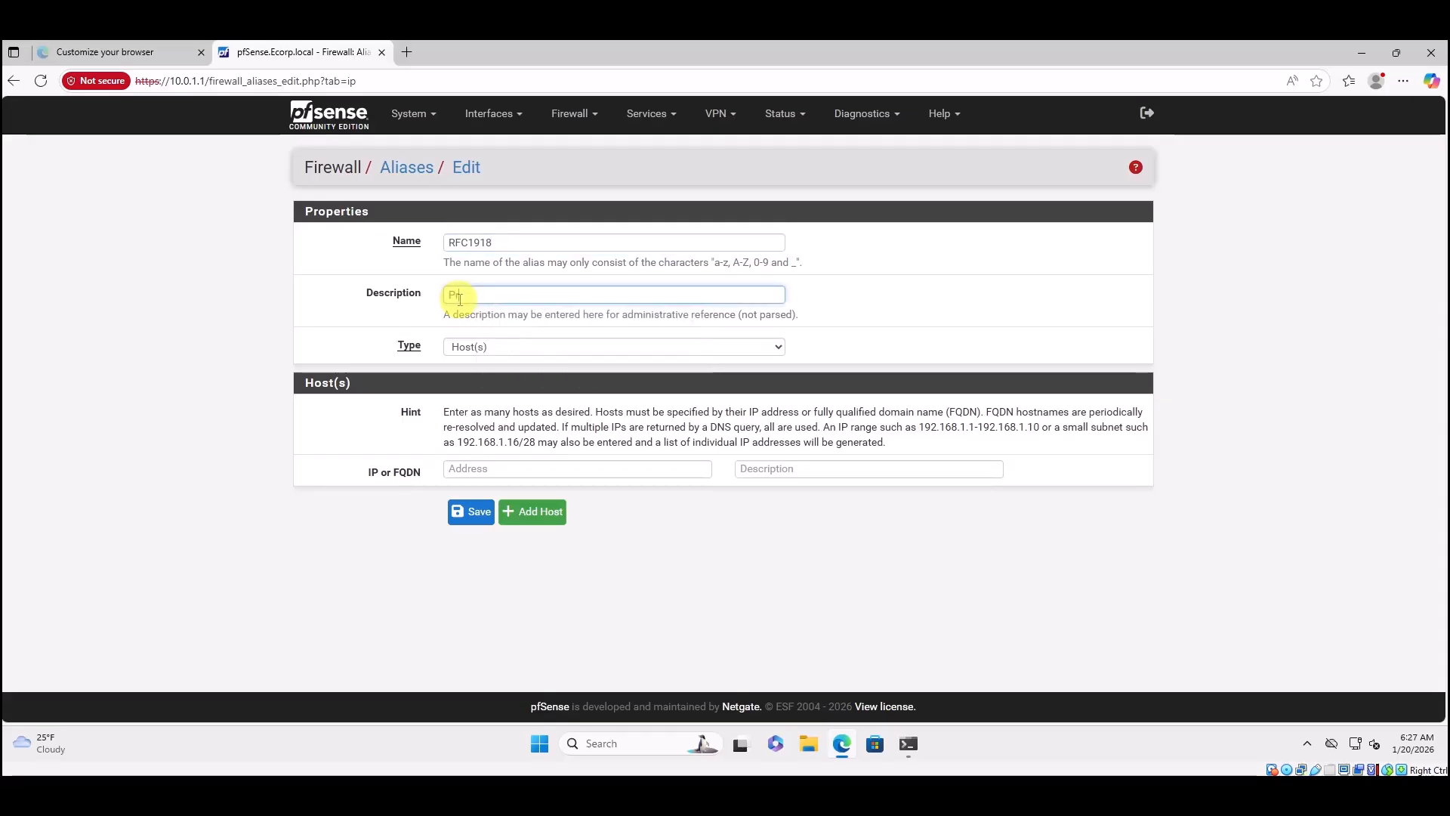
pyautogui.write('rivate IPv4 a')
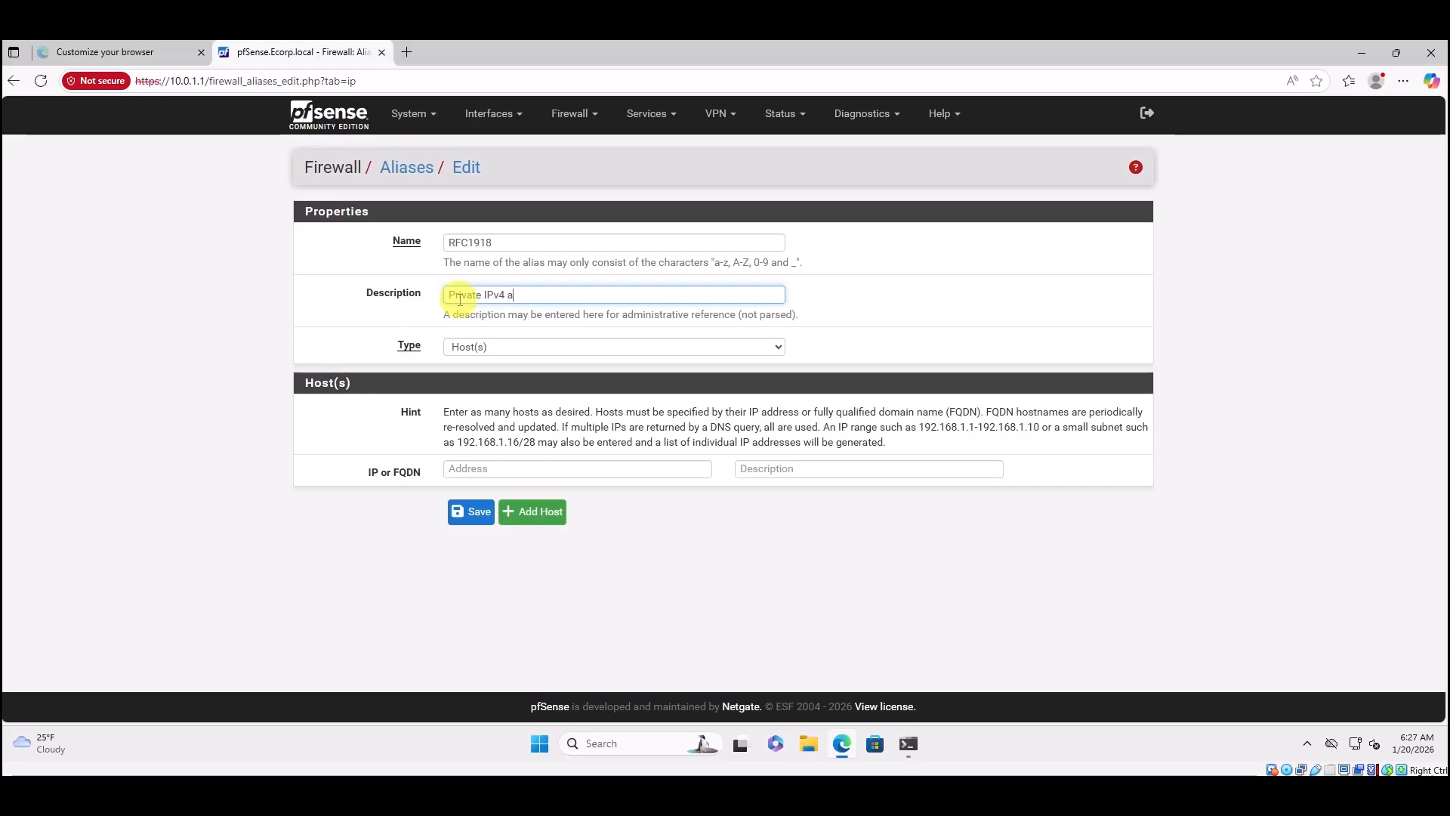
pyautogui.write('ddresses')
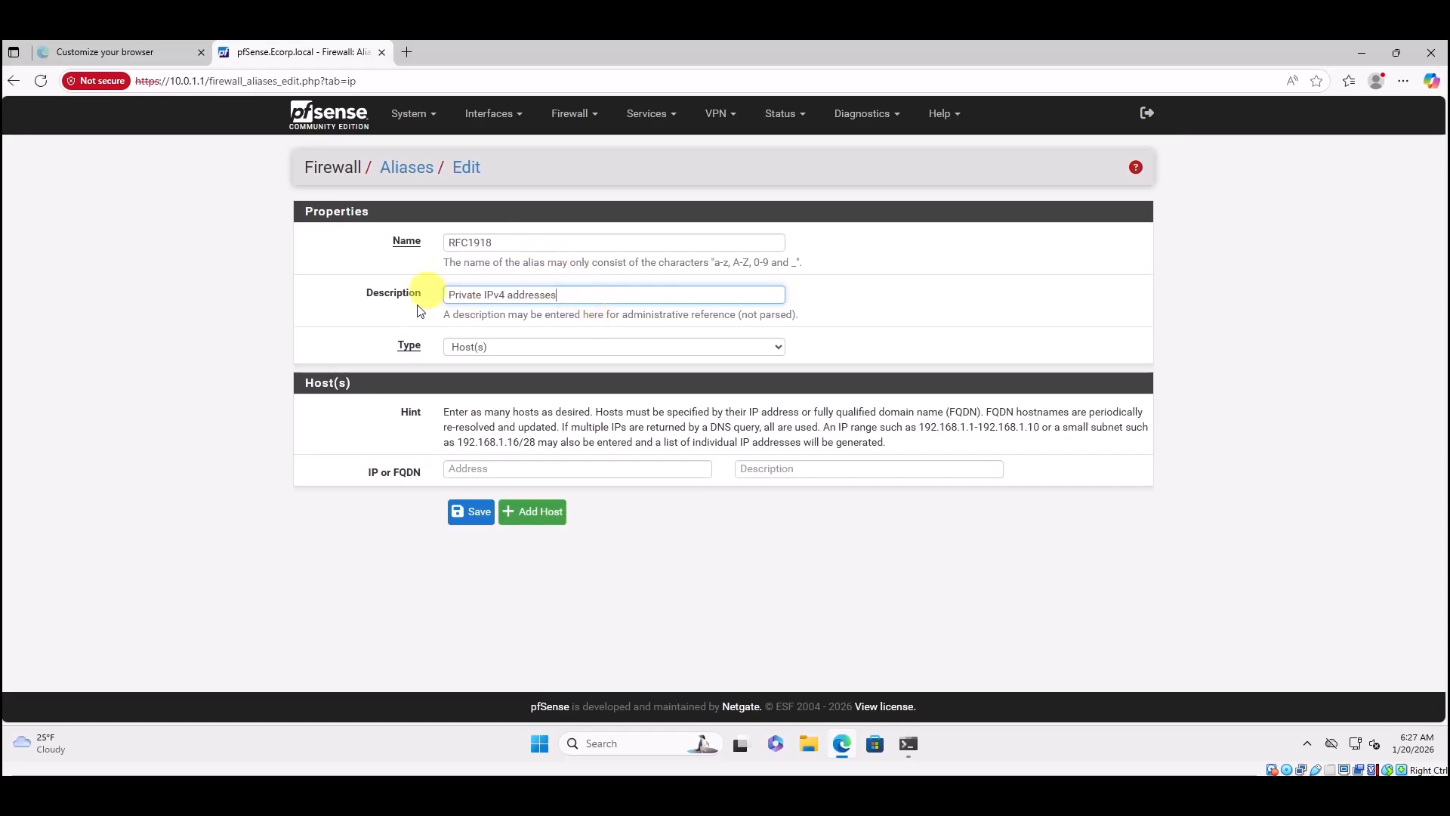
# Set the alias type to Network(s), enter 10.0.0.0/8, and add a second network row.
pyautogui.click(530, 347)
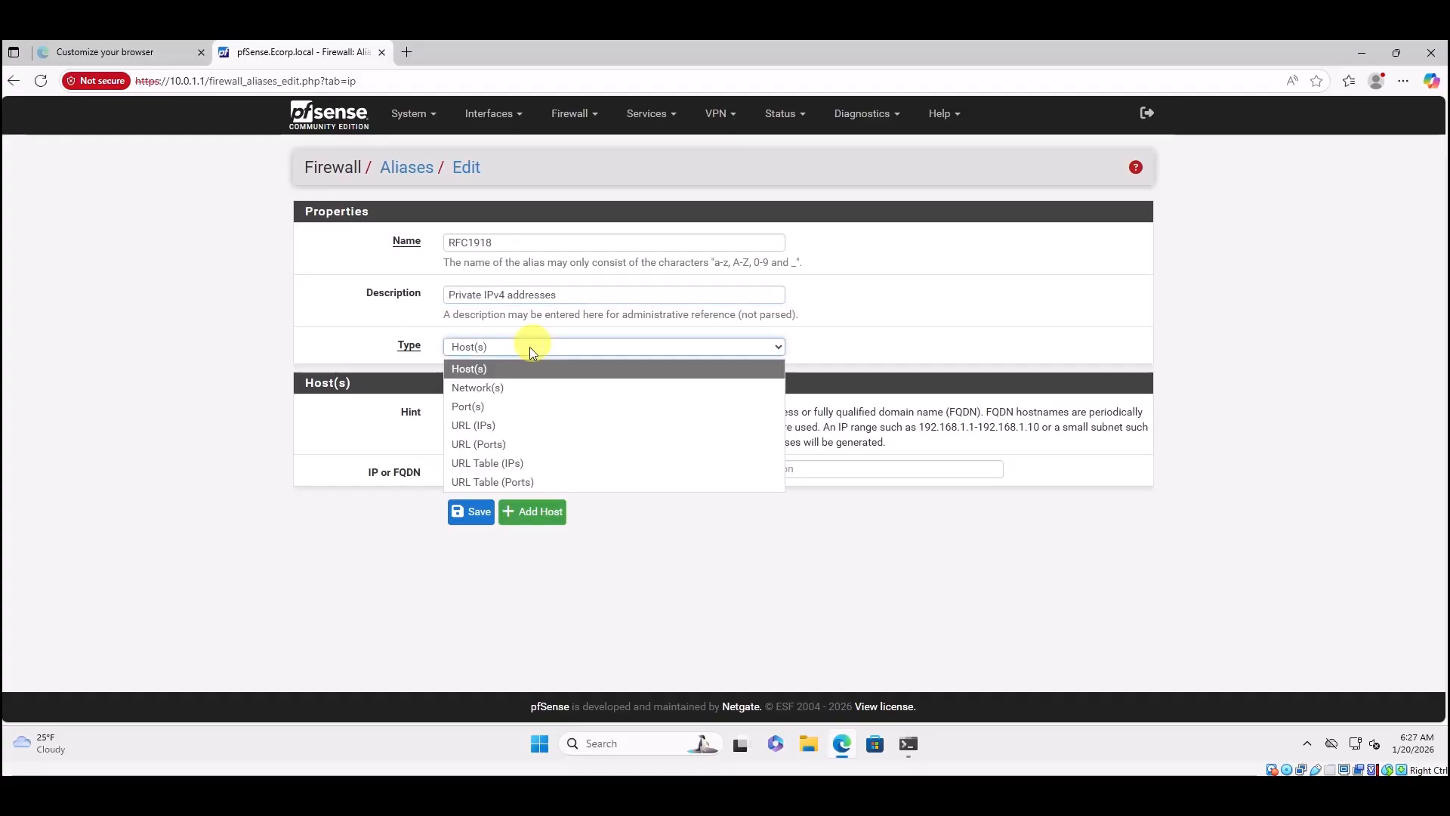
pyautogui.click(492, 388)
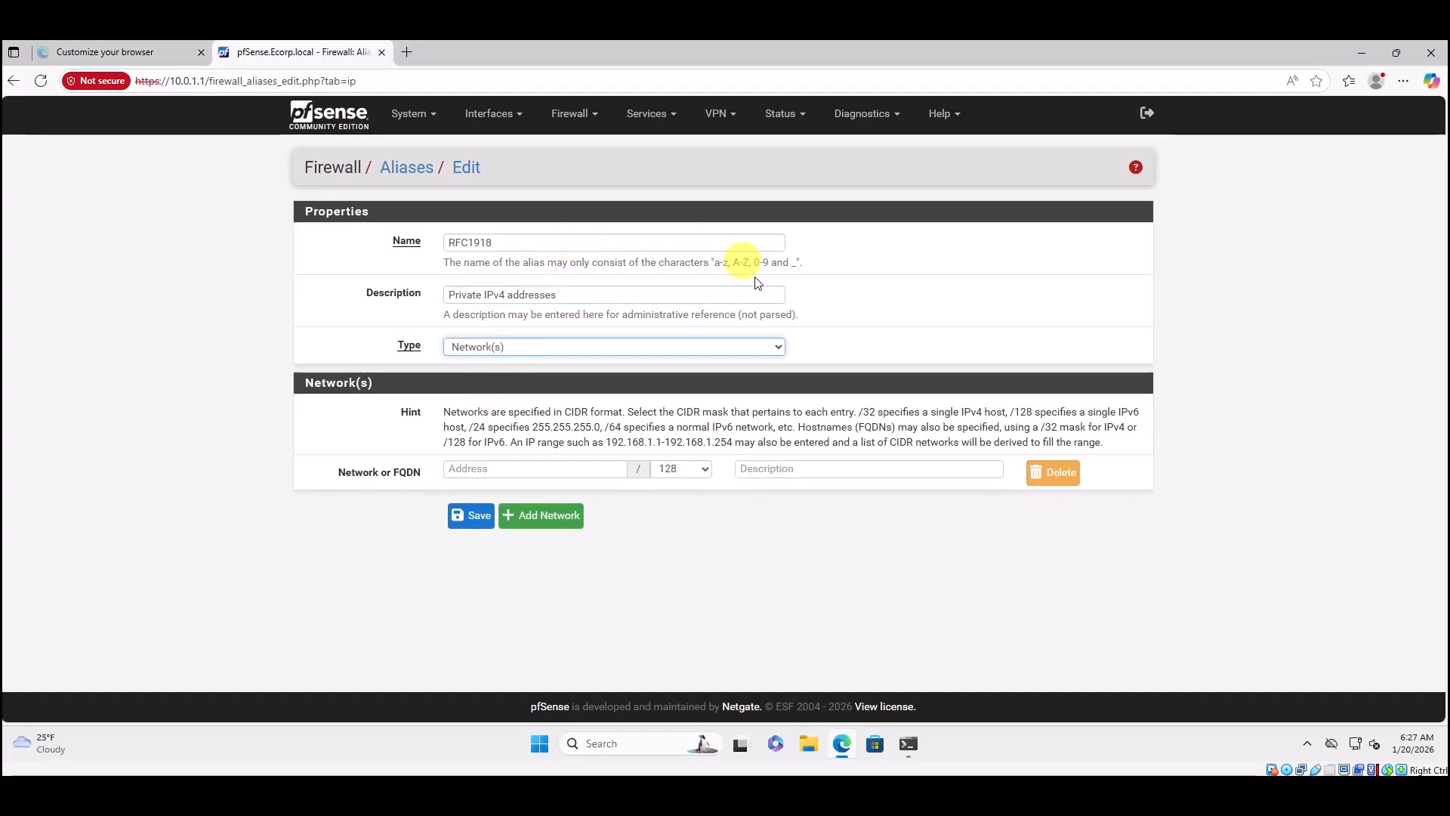
pyautogui.click(457, 469)
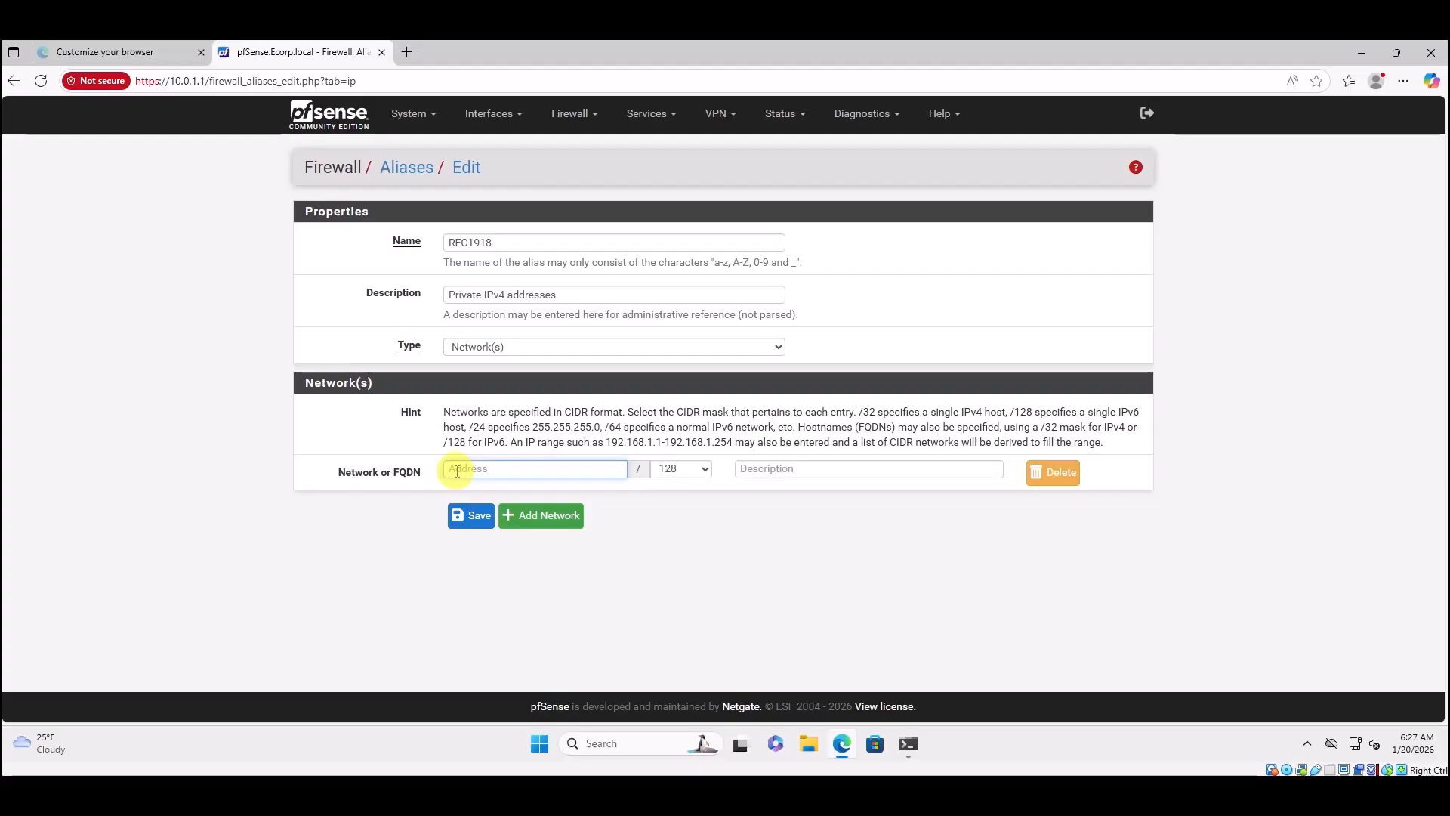
pyautogui.write('10.0.0.0')
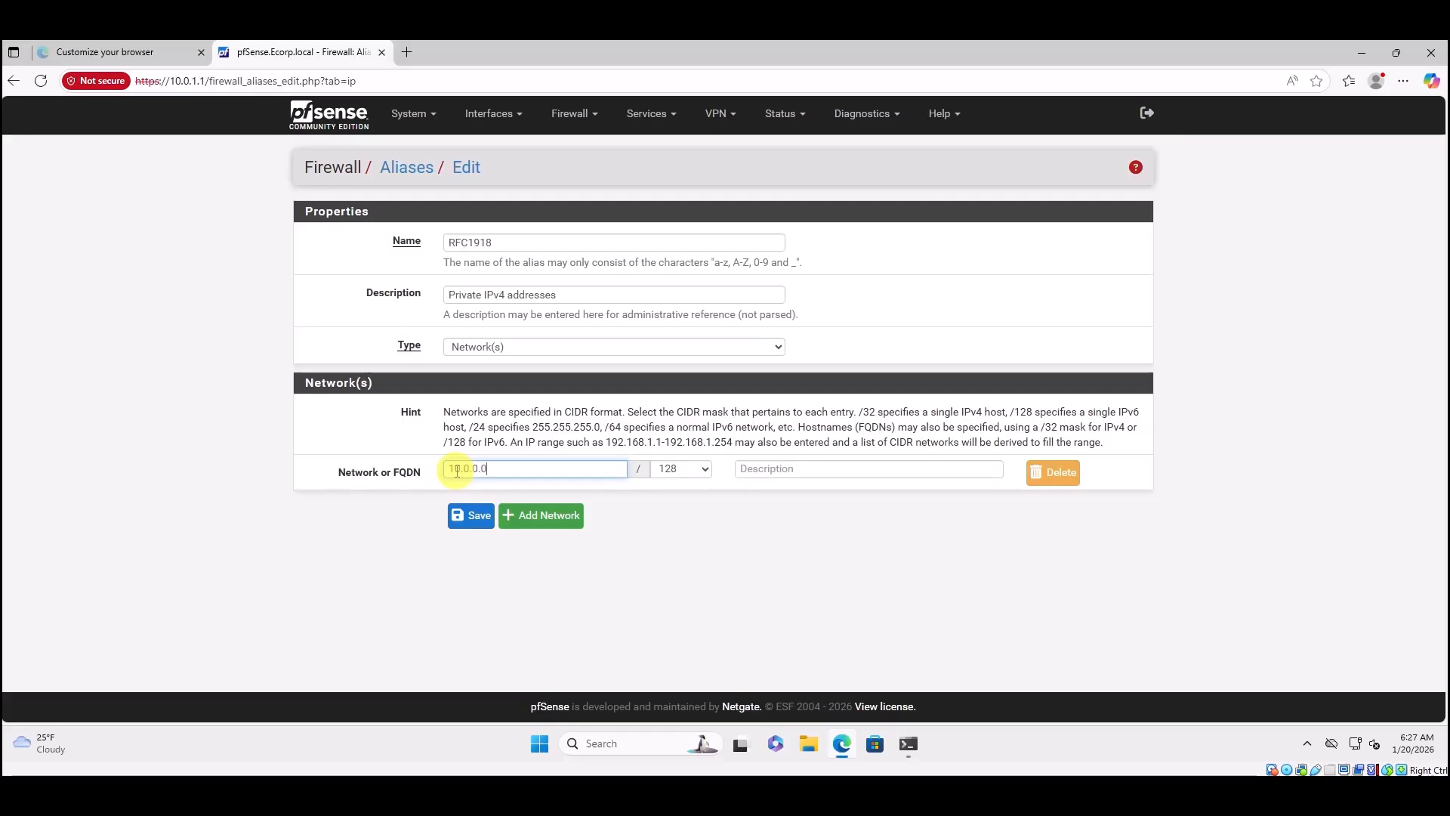
pyautogui.click(710, 473)
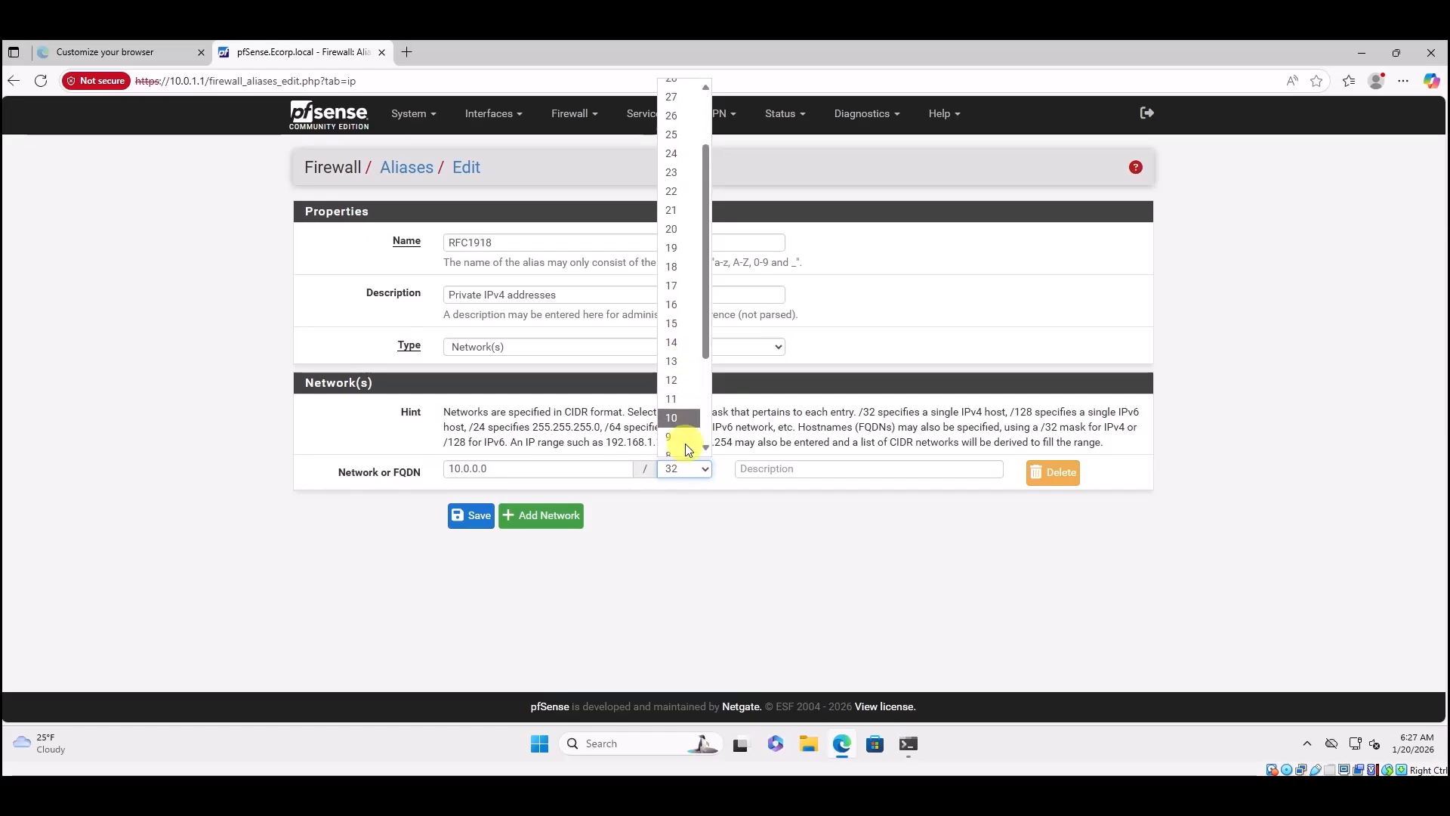
pyautogui.scroll(-3, 678, 438)
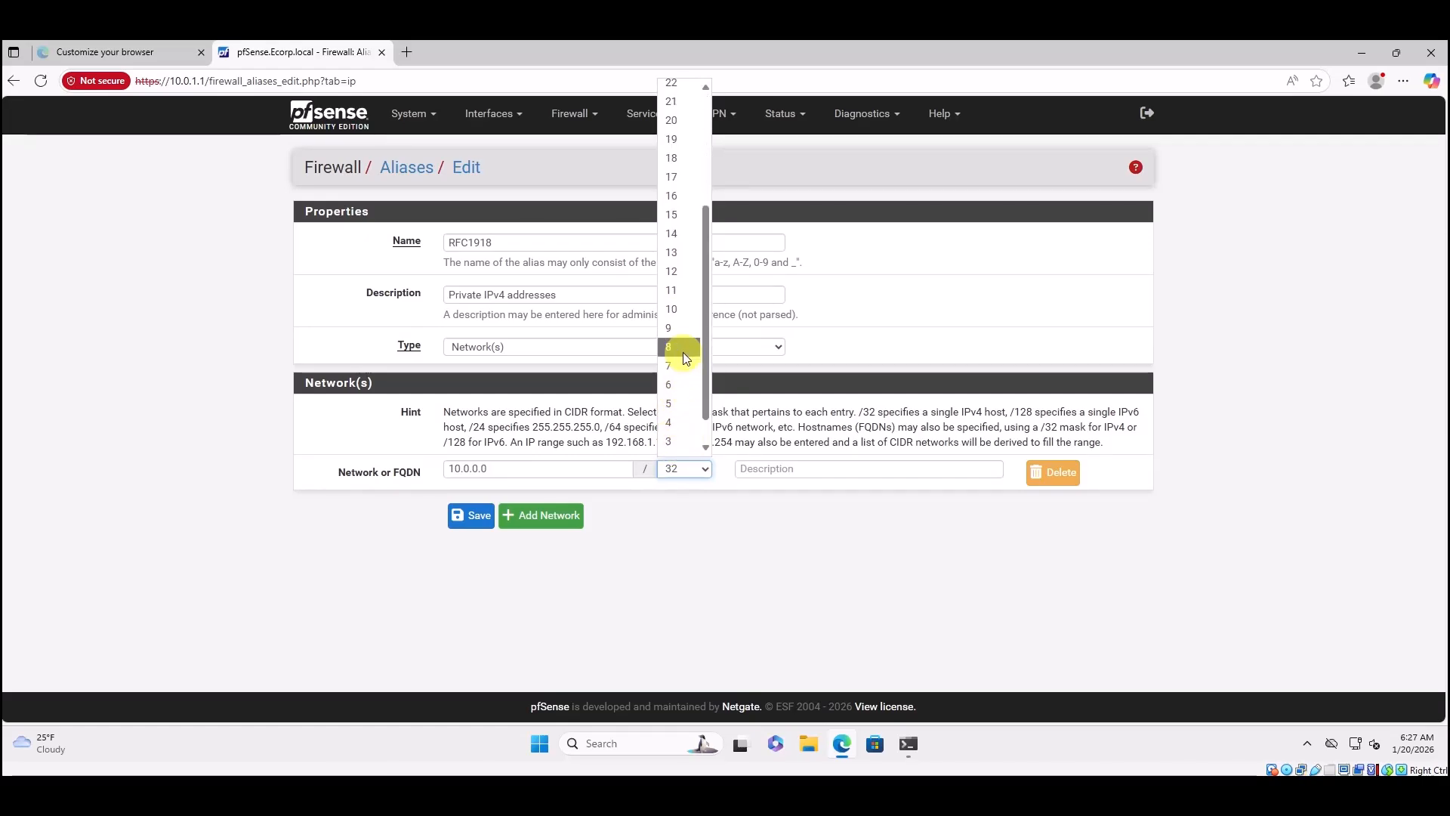
pyautogui.click(682, 351)
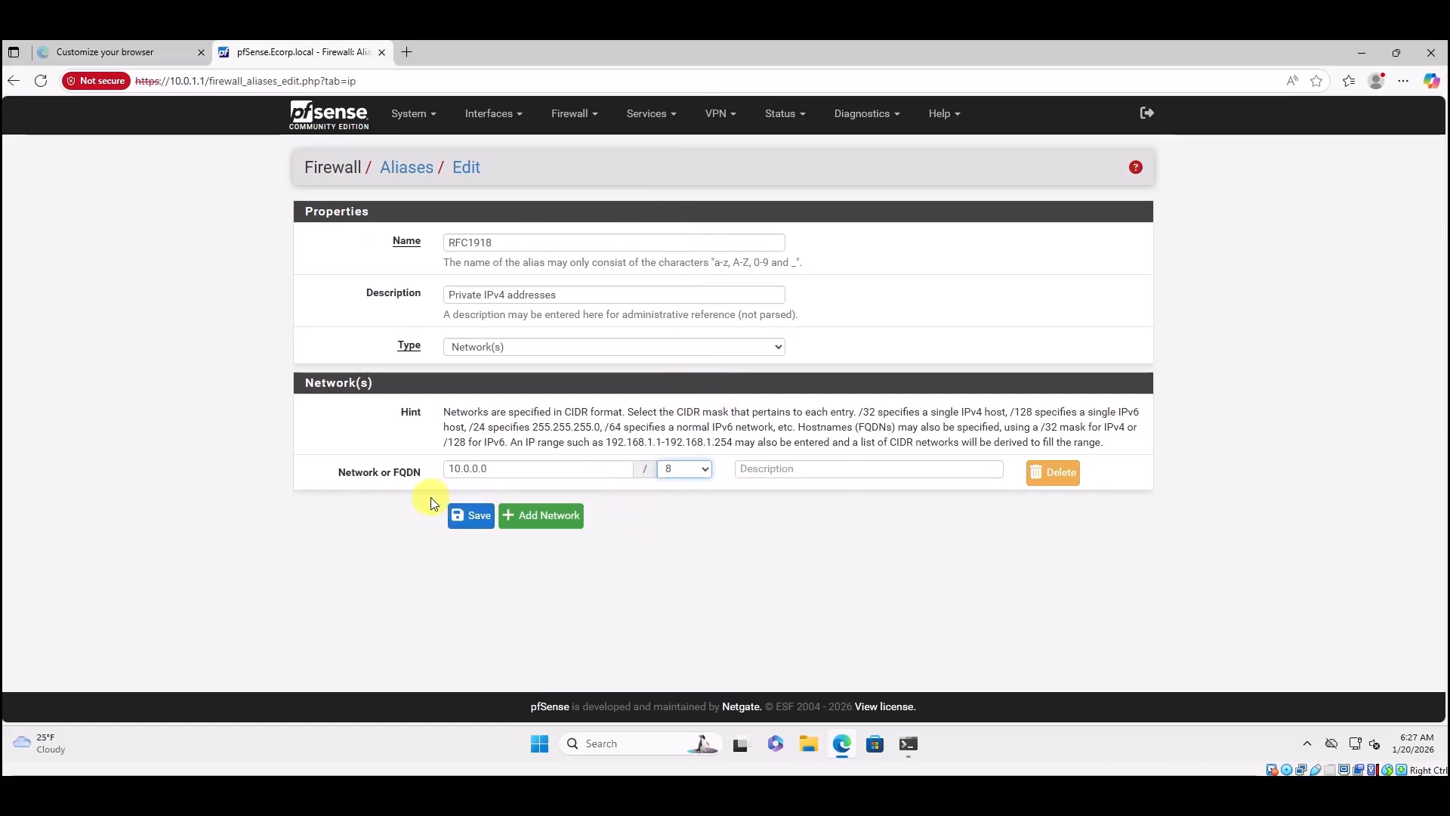
pyautogui.click(568, 516)
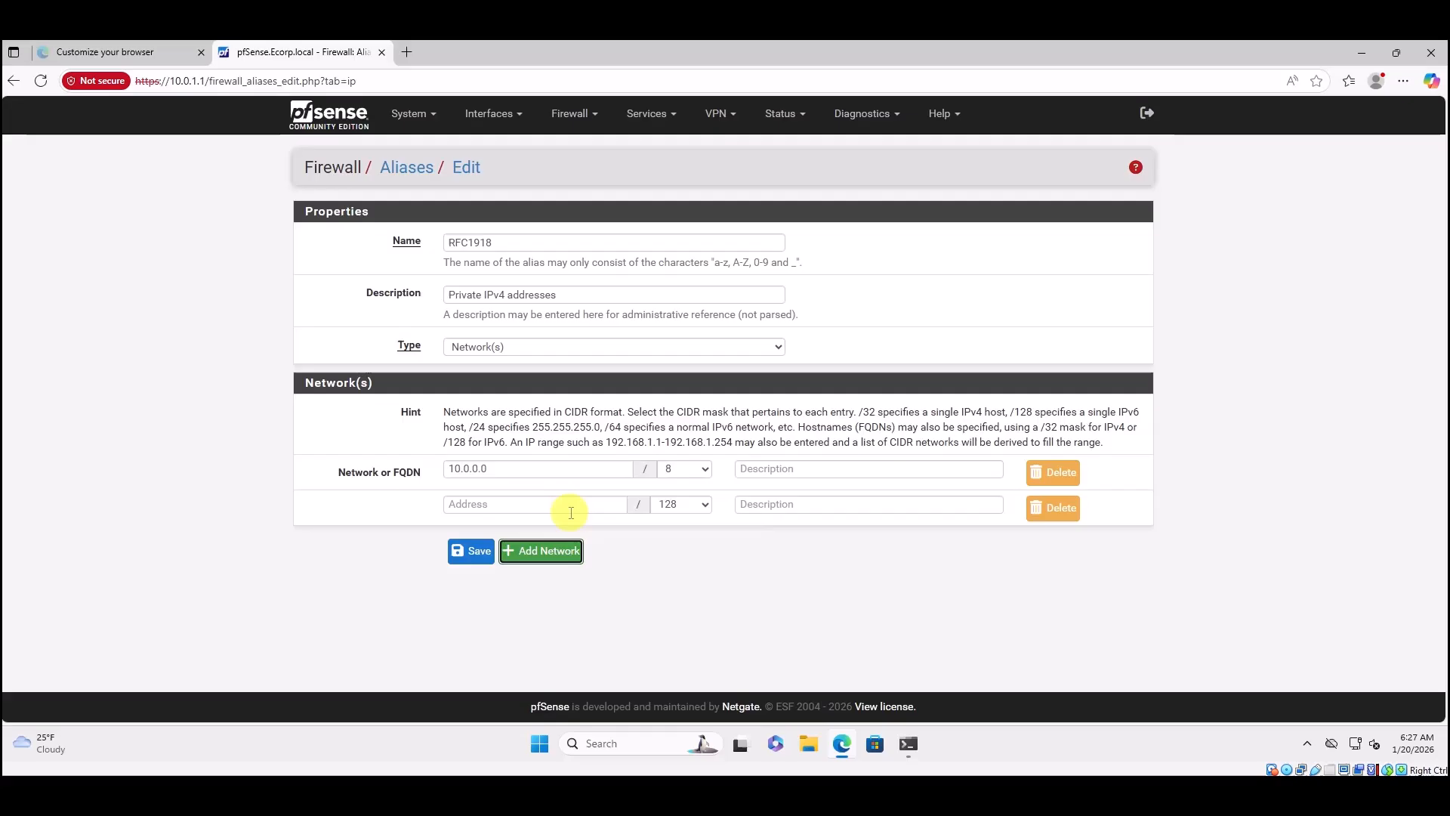
# Enter networks 172.16.0.0/32 and 169.254.0.0/16, each followed by a new empty row.
pyautogui.click(497, 504)
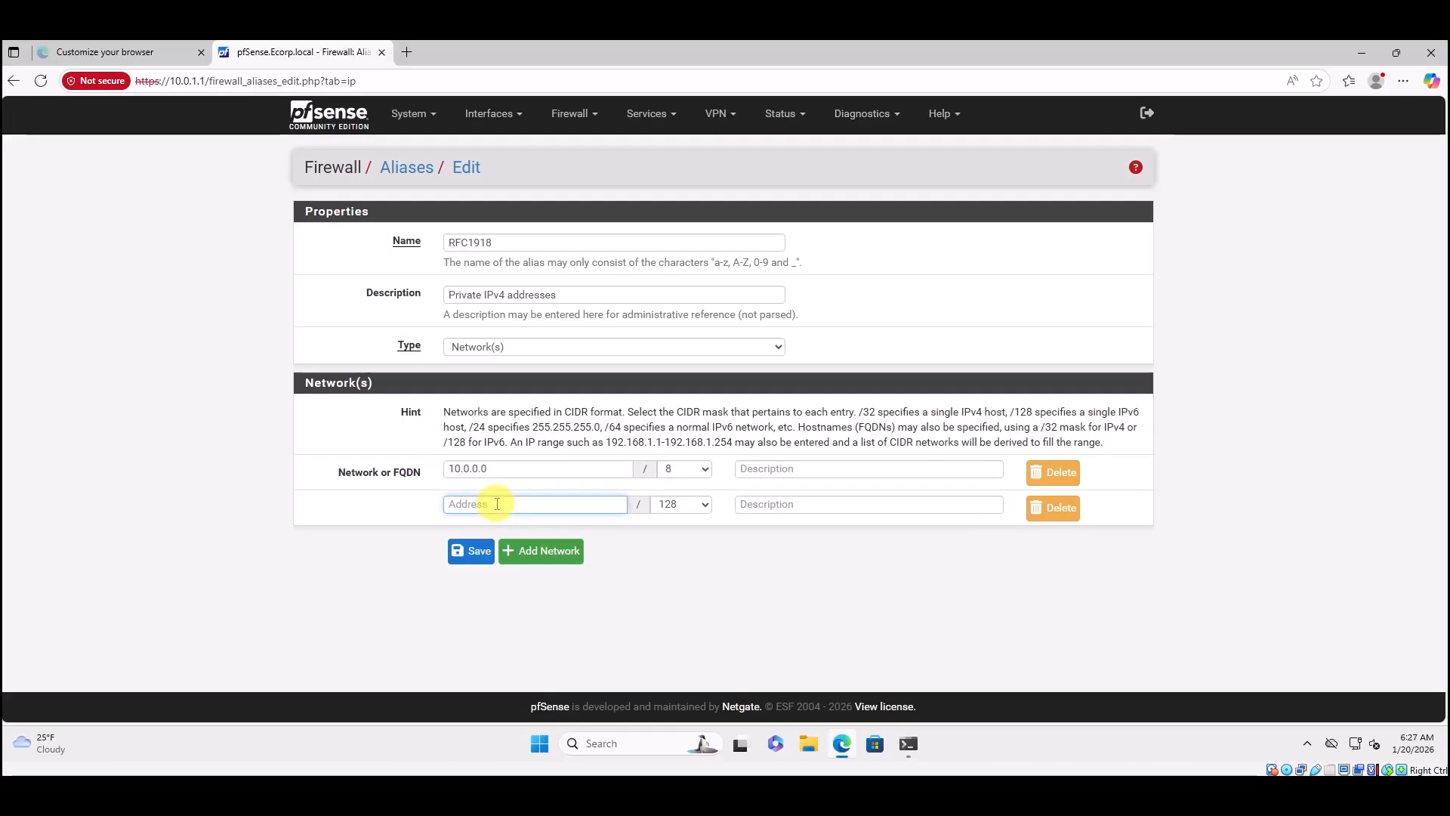
pyautogui.write('172.16.0.0')
pyautogui.click(703, 506)
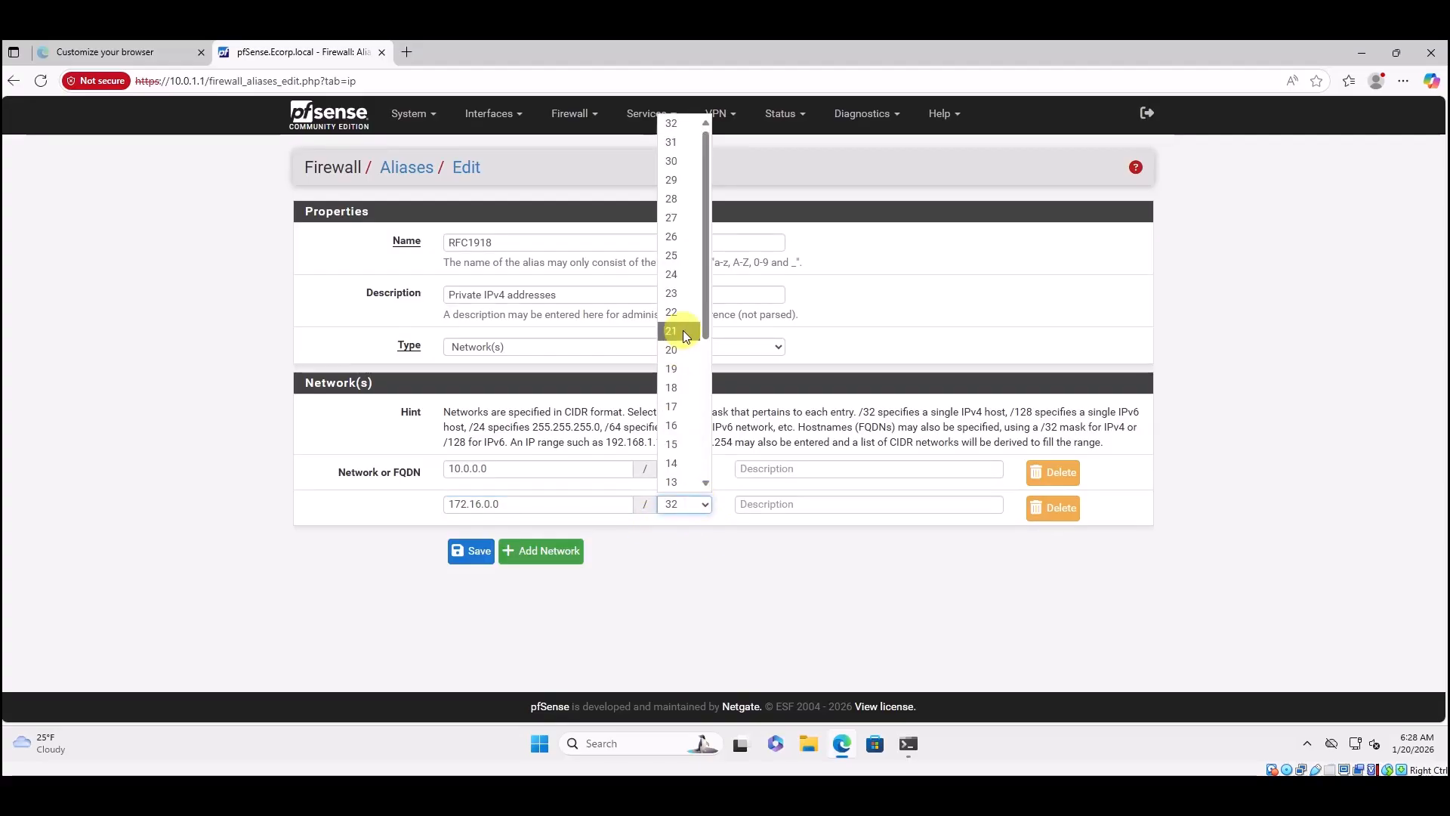
pyautogui.click(679, 123)
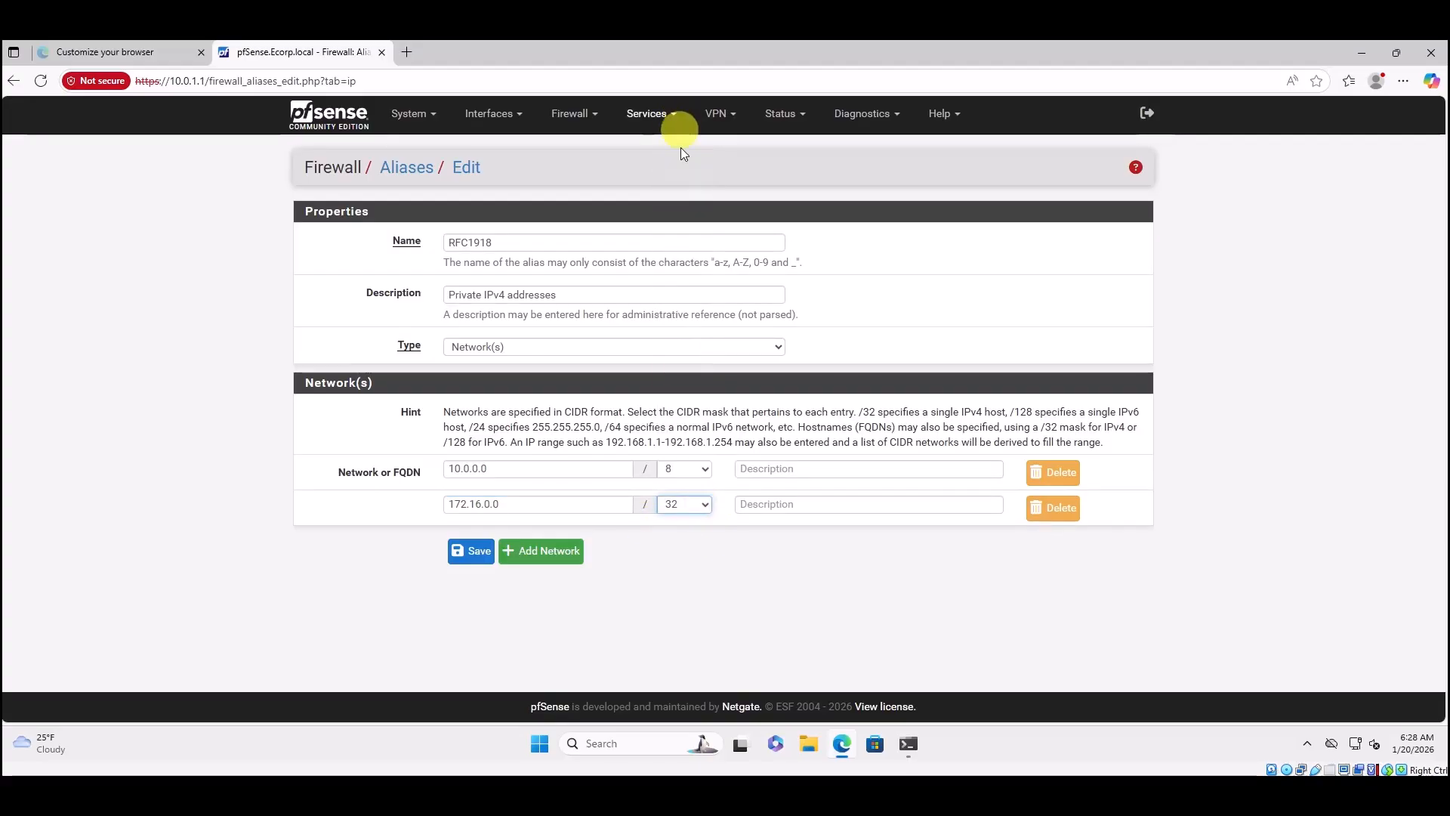
pyautogui.click(578, 556)
pyautogui.click(488, 541)
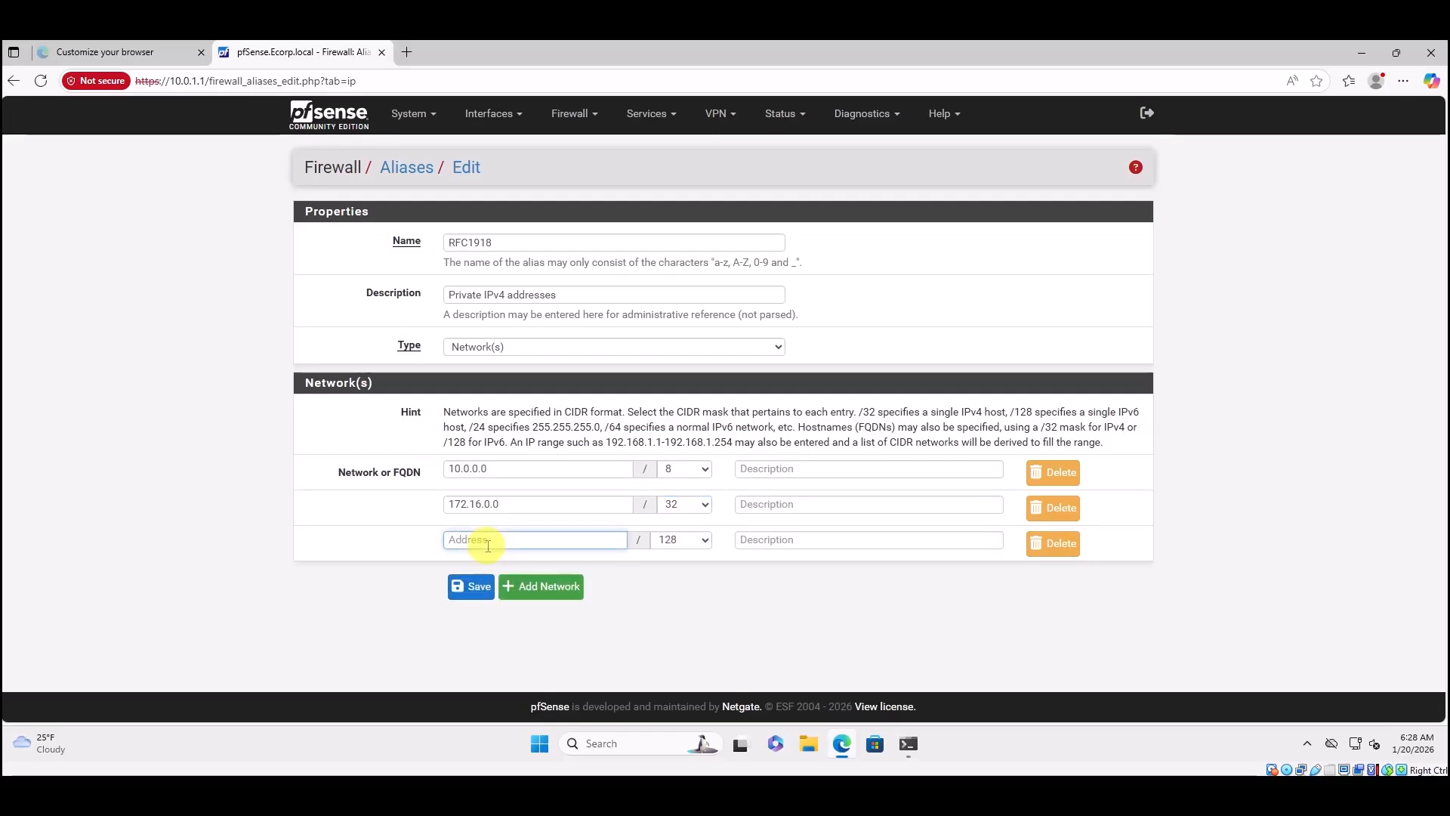
pyautogui.write('169')
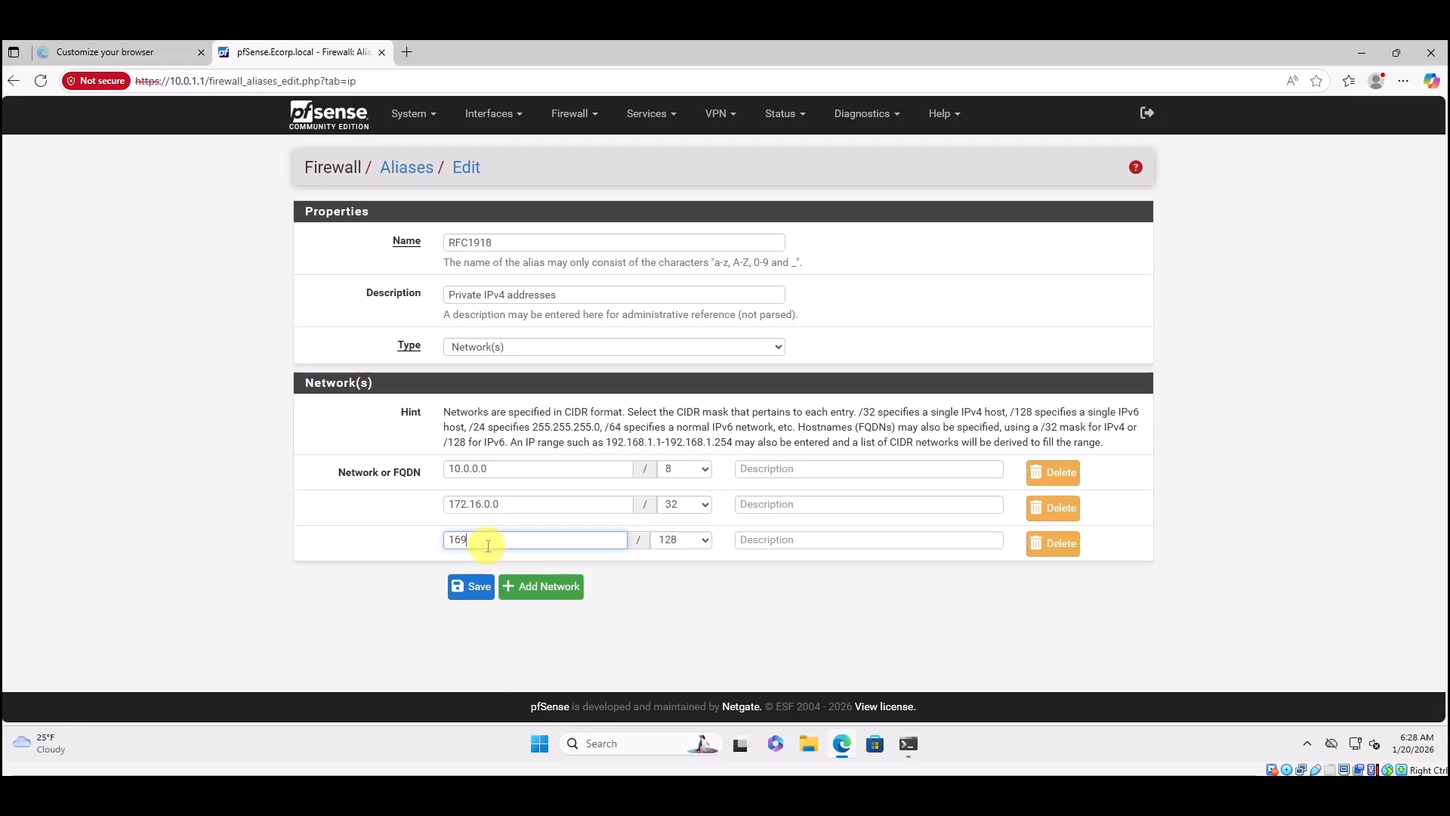
pyautogui.write('.254')
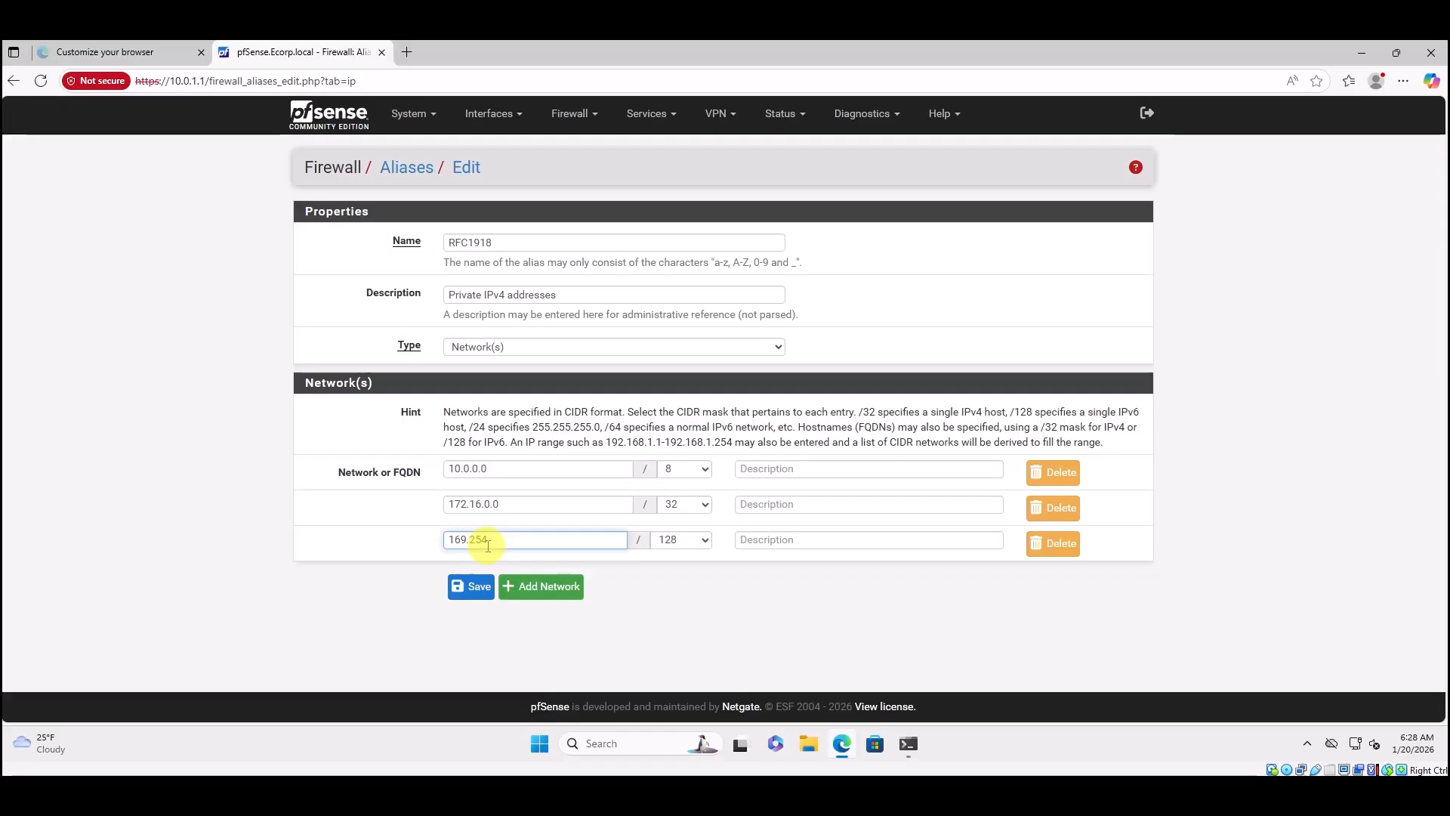
pyautogui.write('.0.0')
pyautogui.click(707, 544)
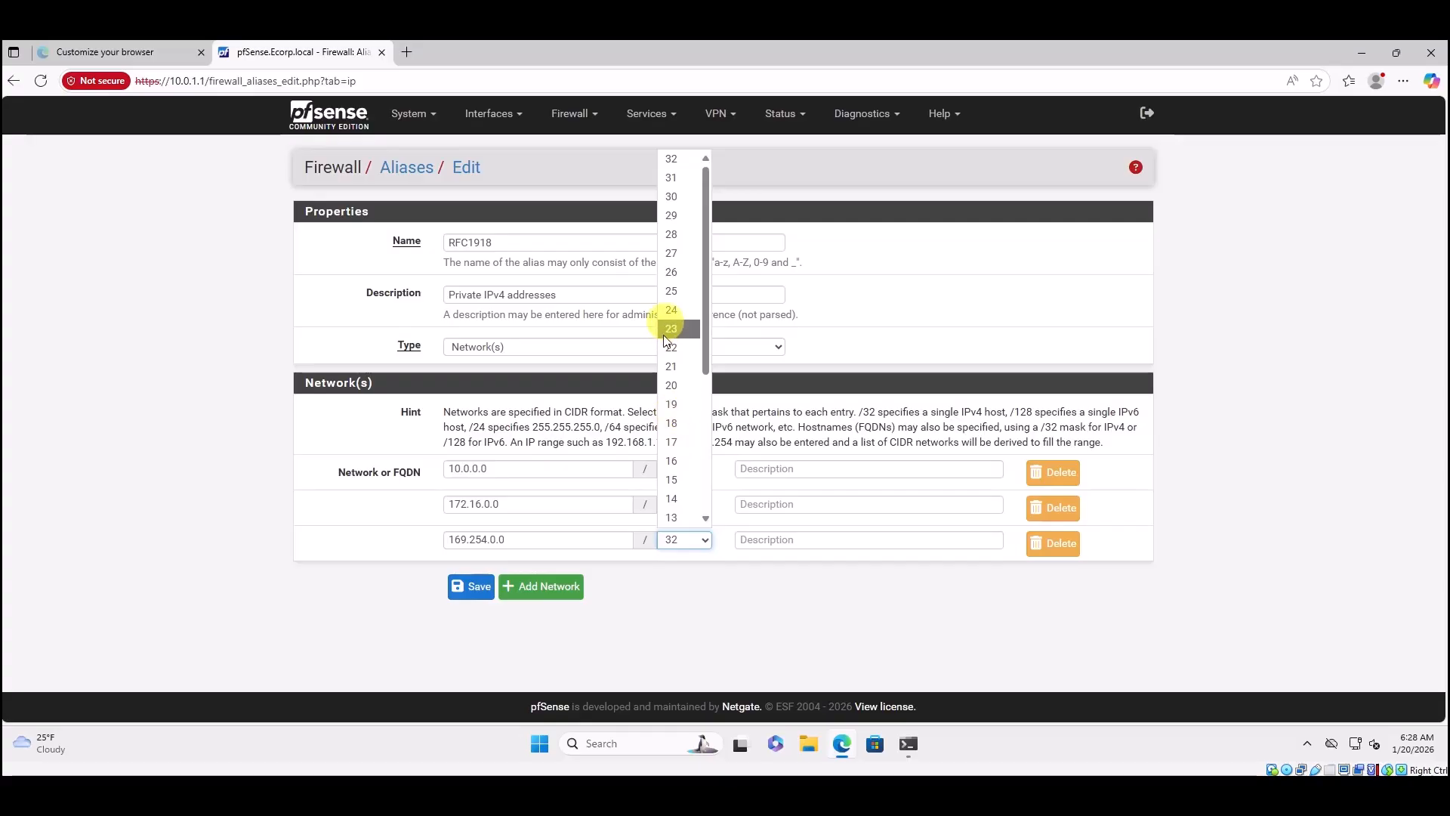
pyautogui.click(671, 460)
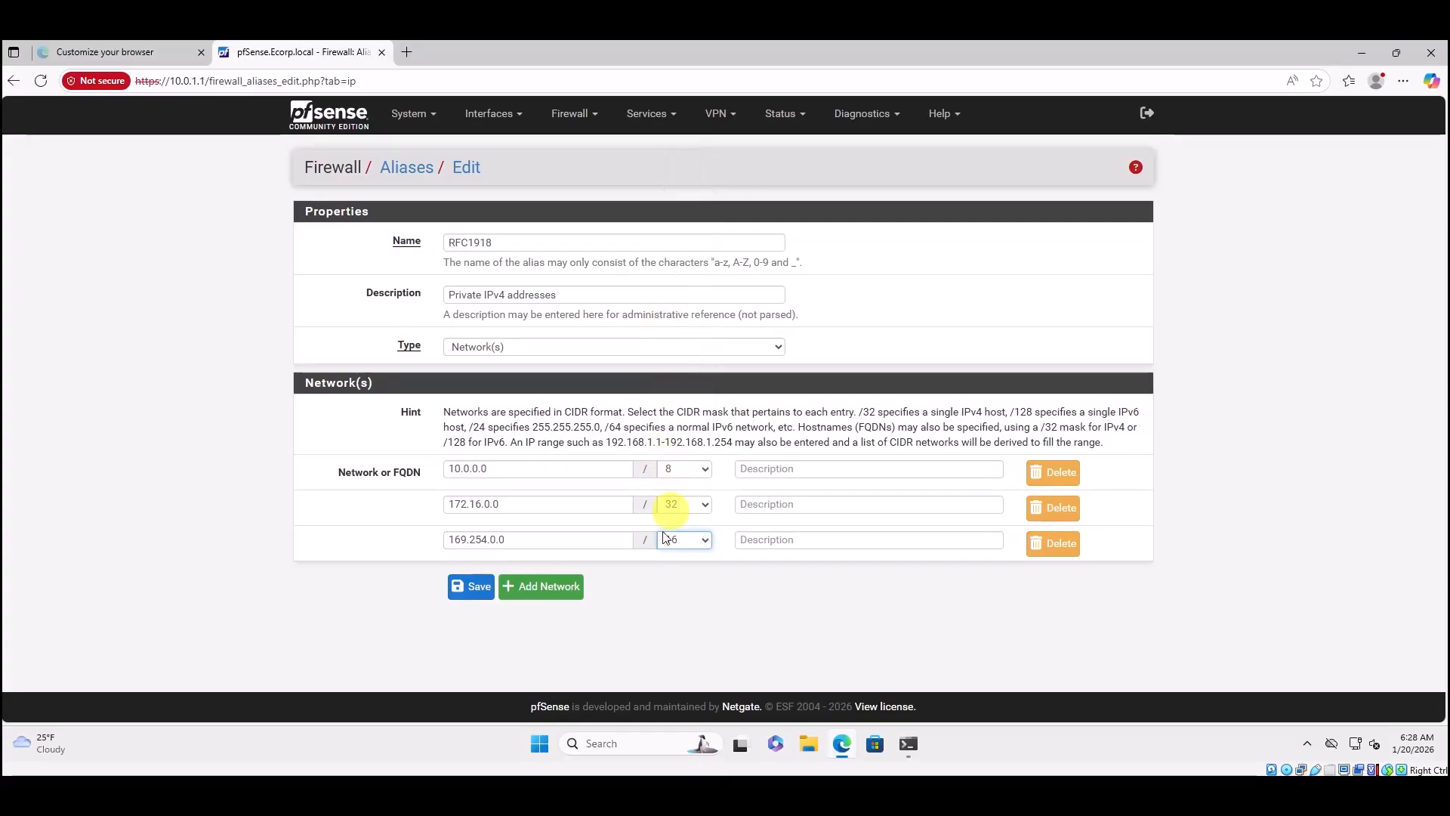
pyautogui.click(543, 587)
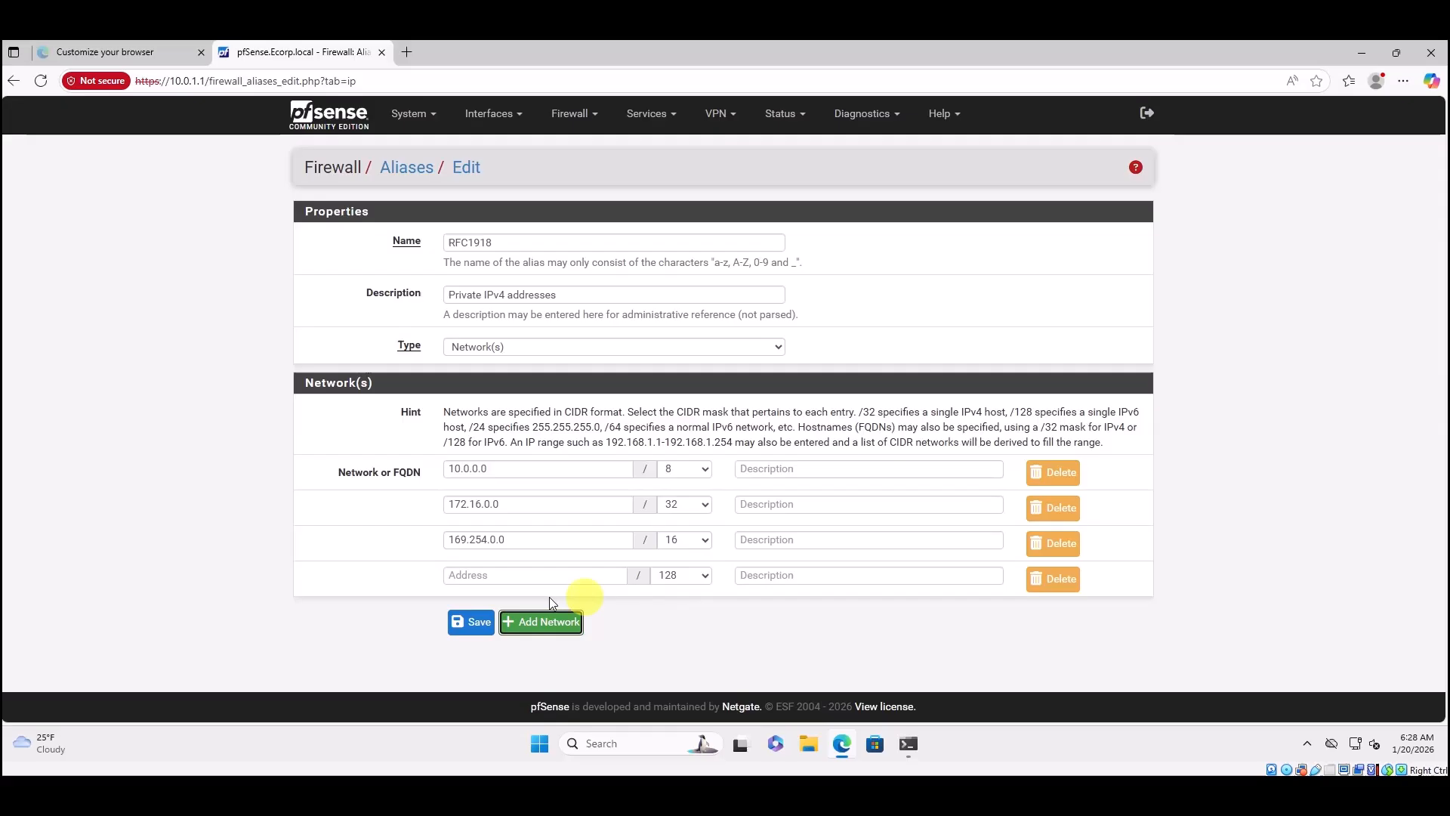
# Fill the fourth and fifth network rows with 127.0.0.0/8 and 192.168.0.0/24.
pyautogui.click(462, 576)
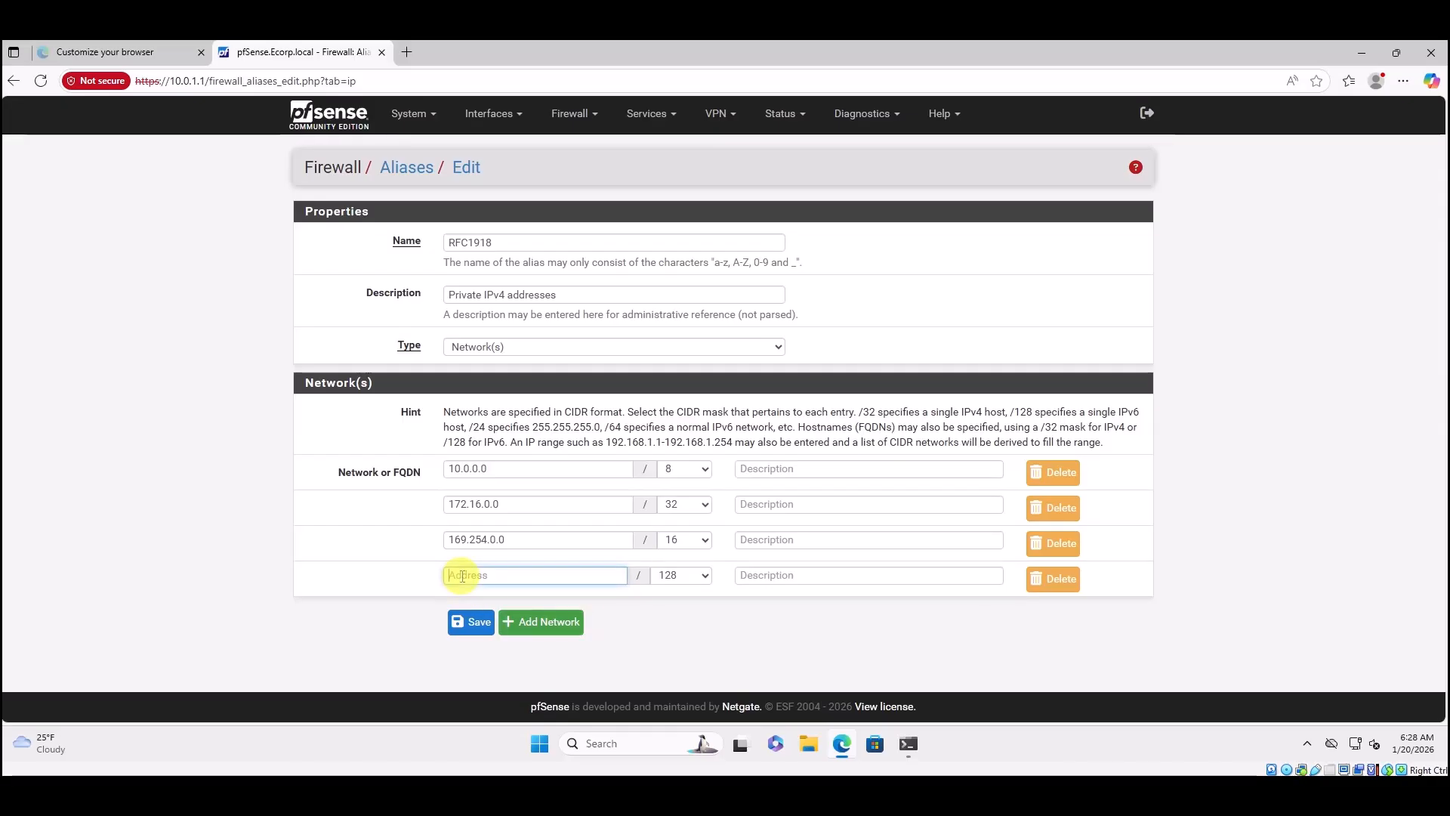
pyautogui.write('127.0.0.0')
pyautogui.click(690, 575)
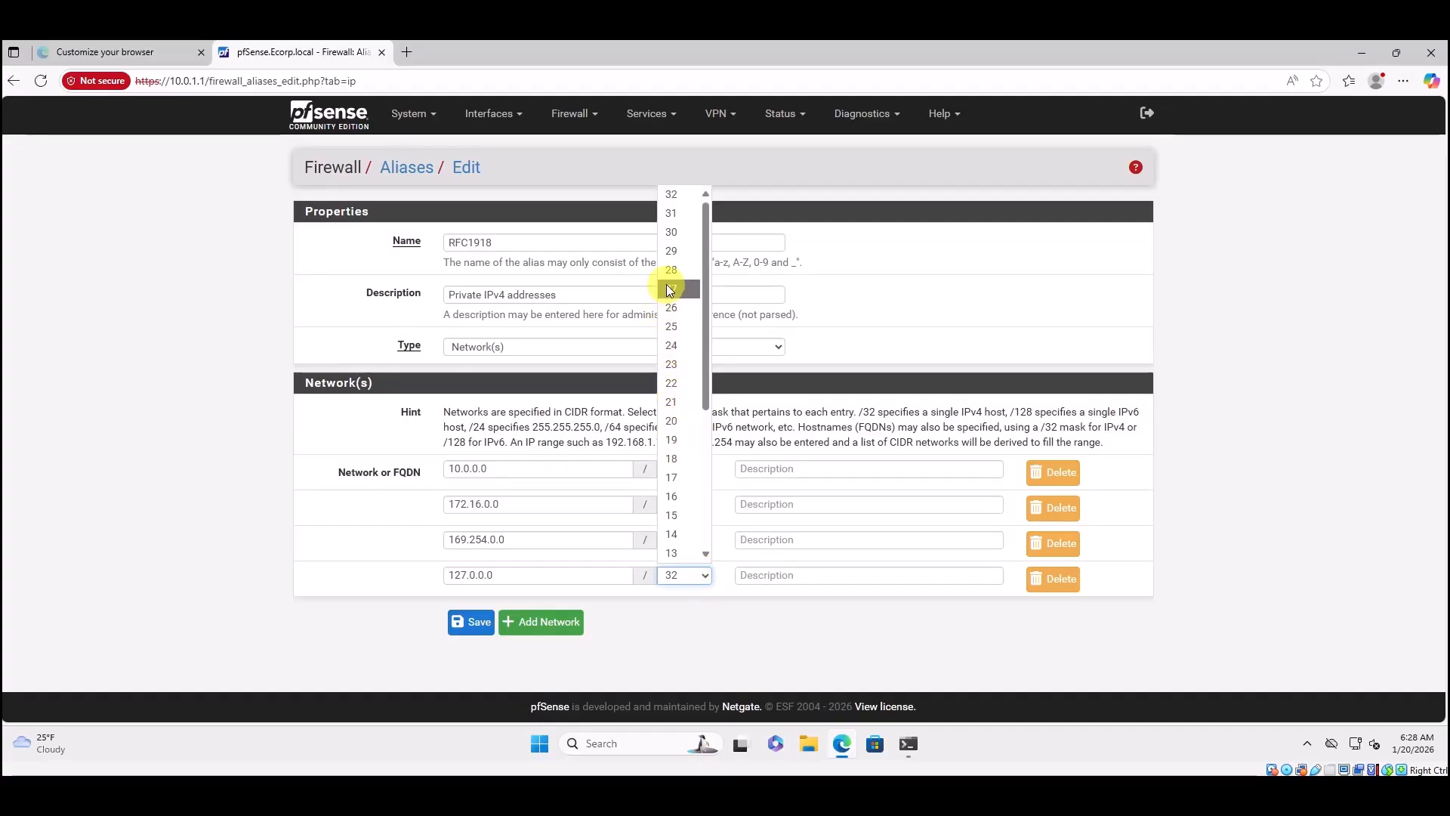
pyautogui.scroll(-4, 676, 461)
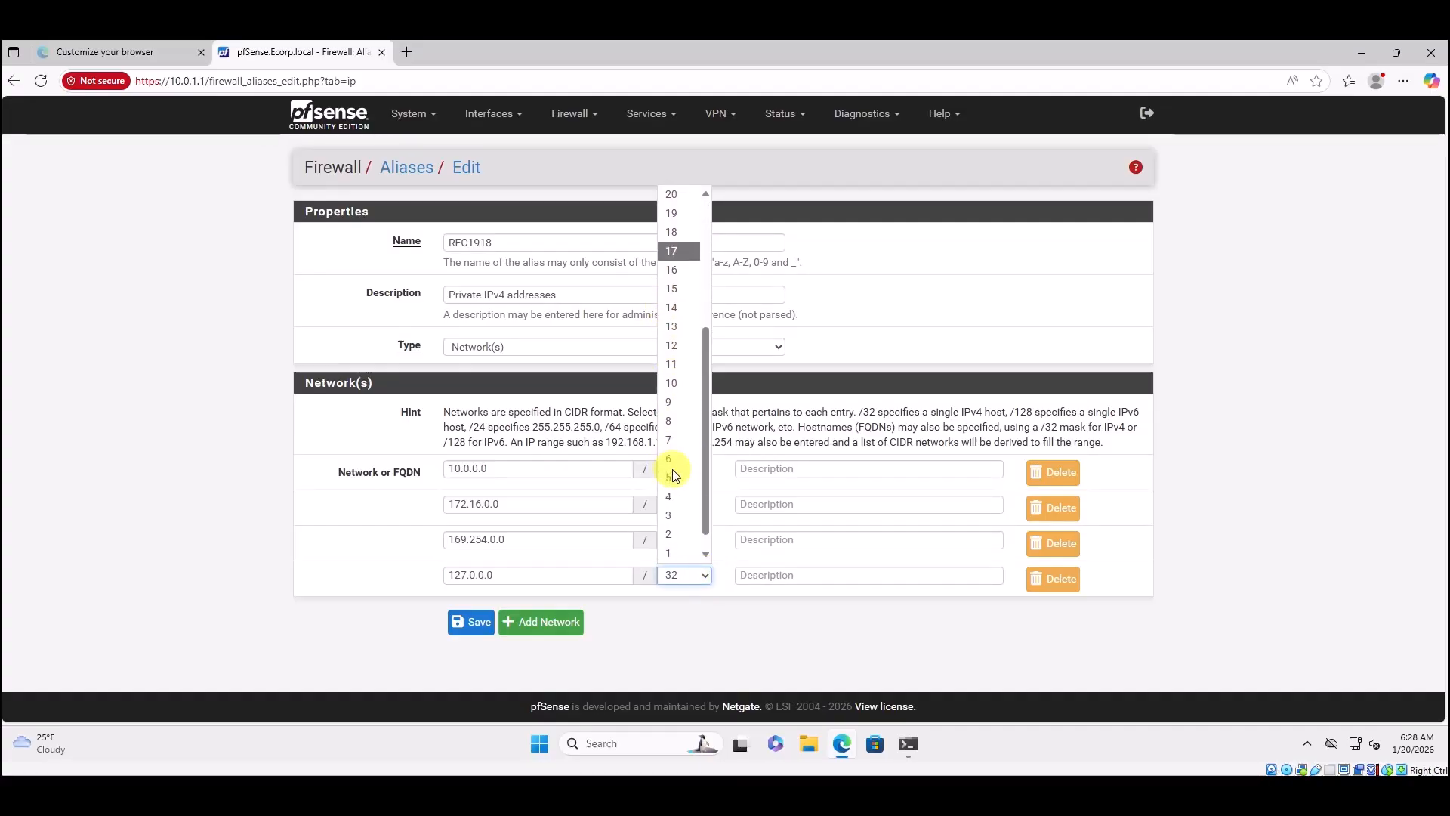
pyautogui.click(680, 421)
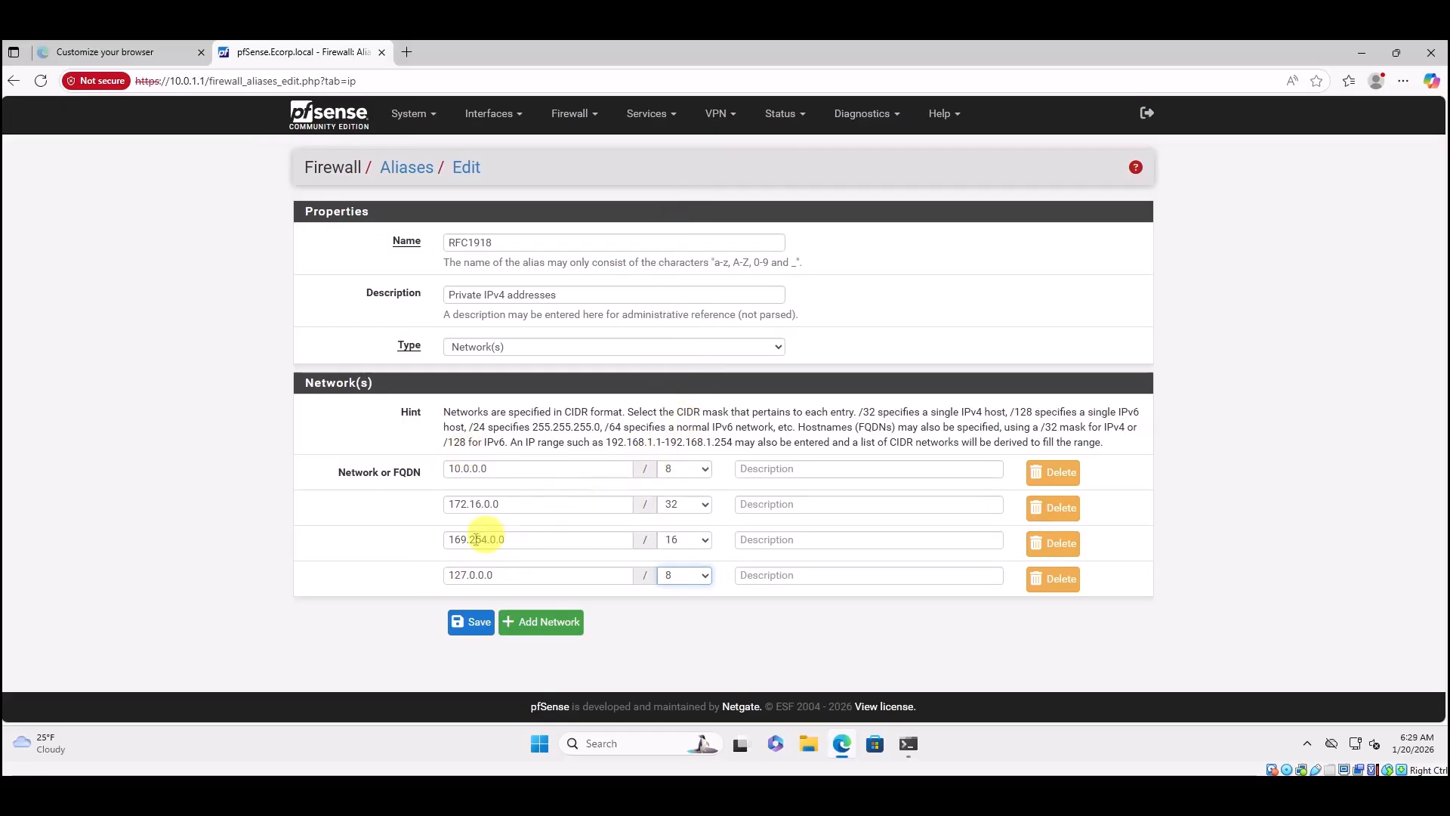
pyautogui.click(559, 622)
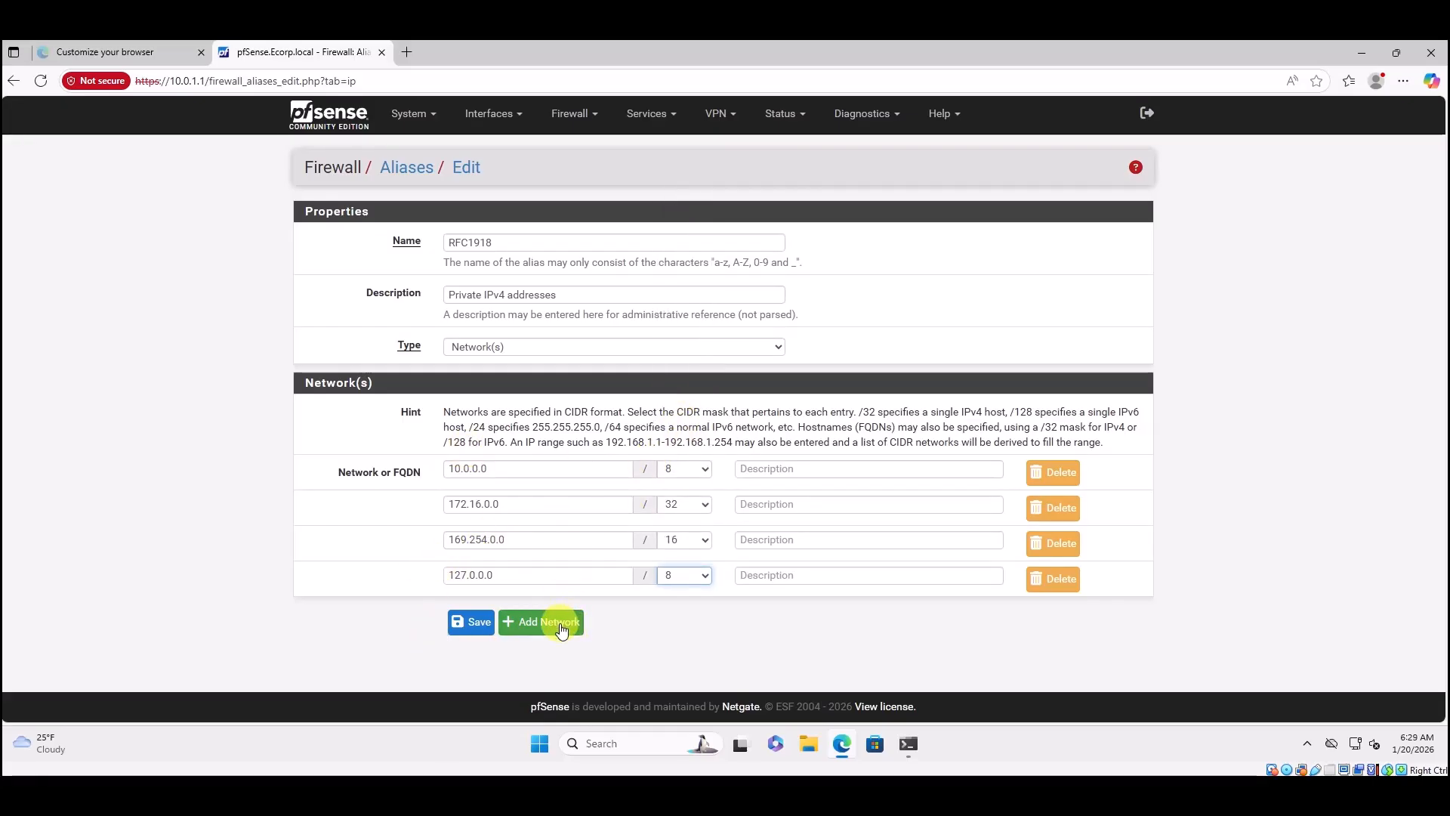
pyautogui.click(458, 614)
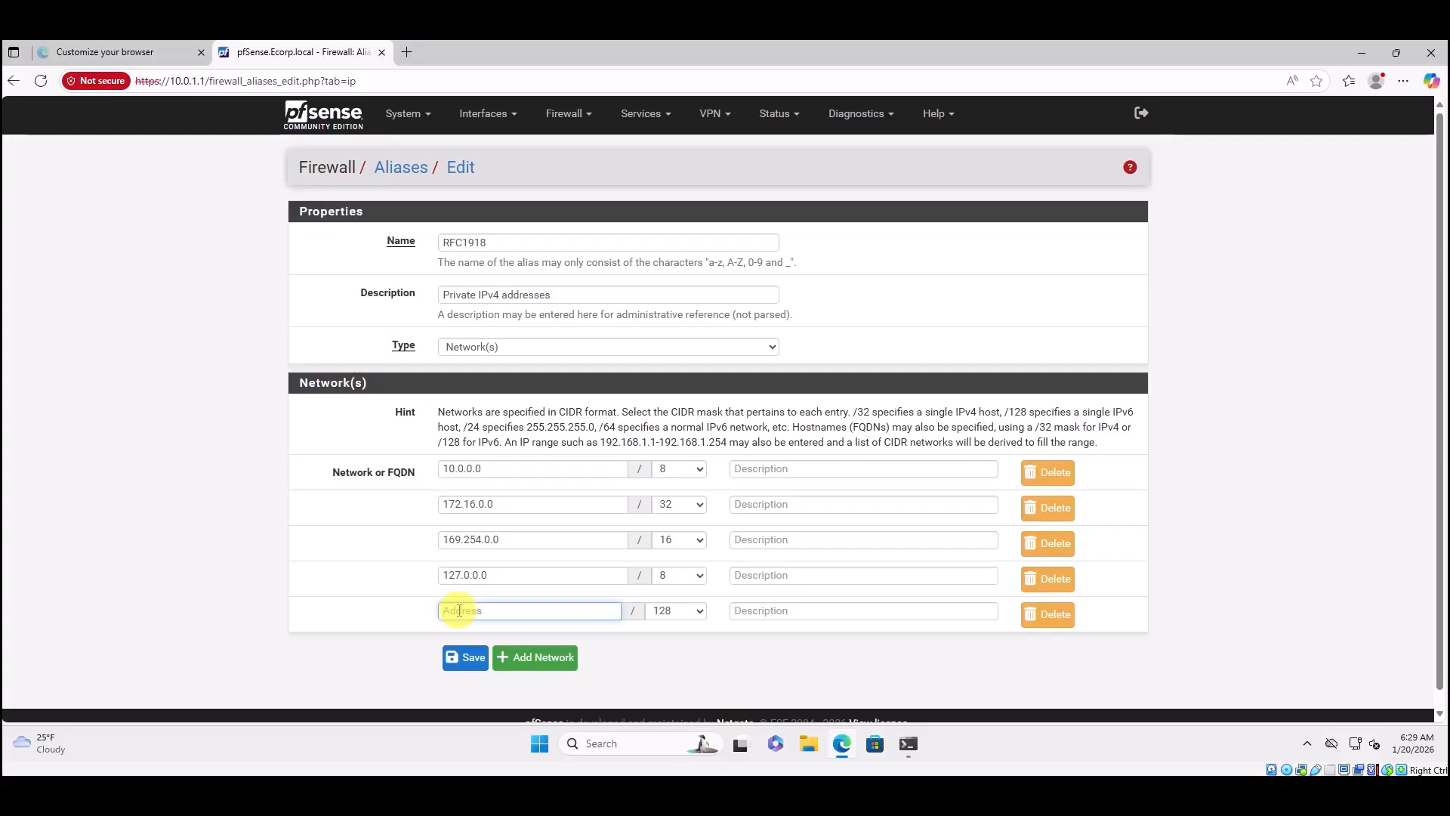
pyautogui.write('192.168.0.0')
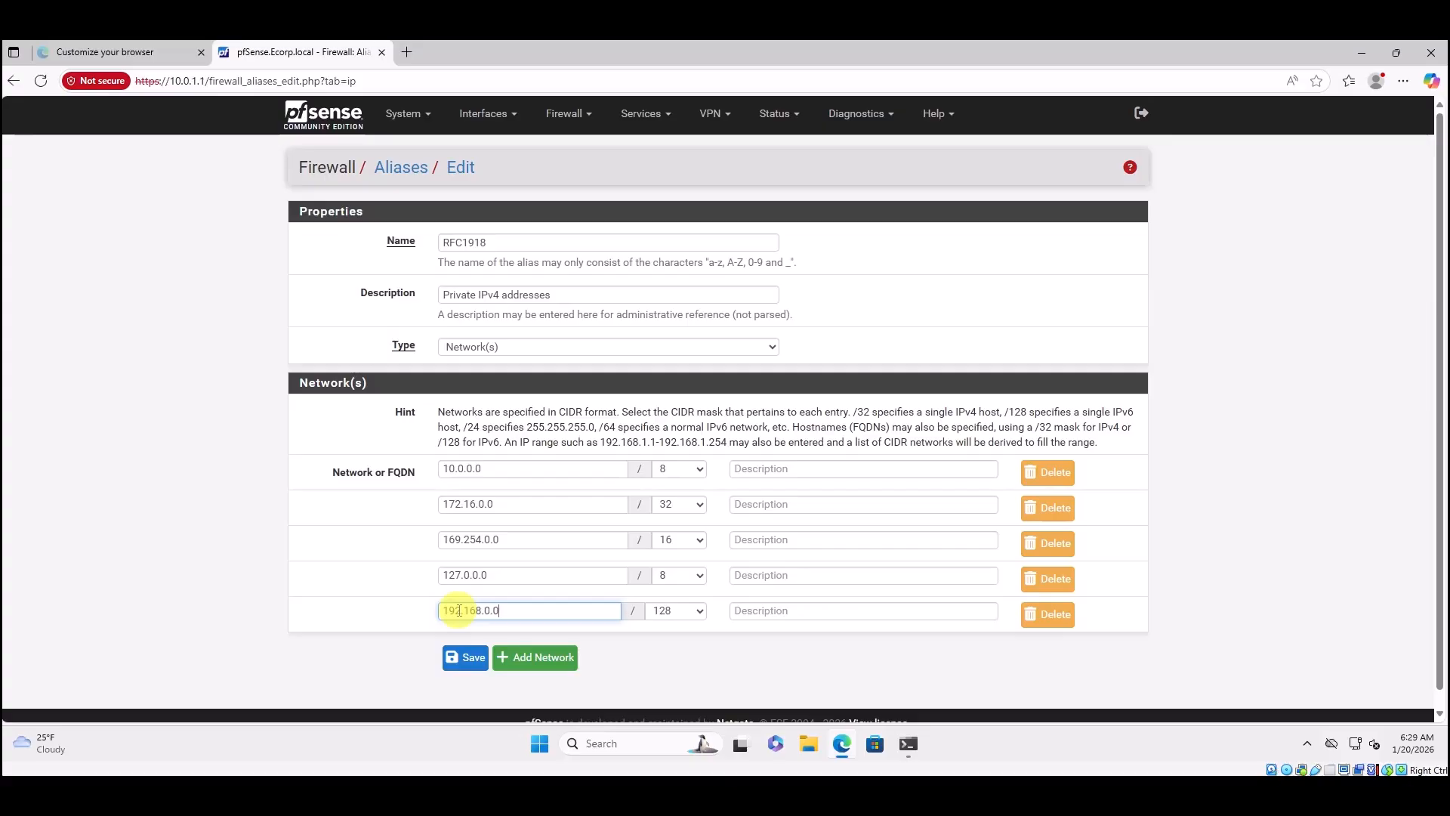
pyautogui.click(700, 613)
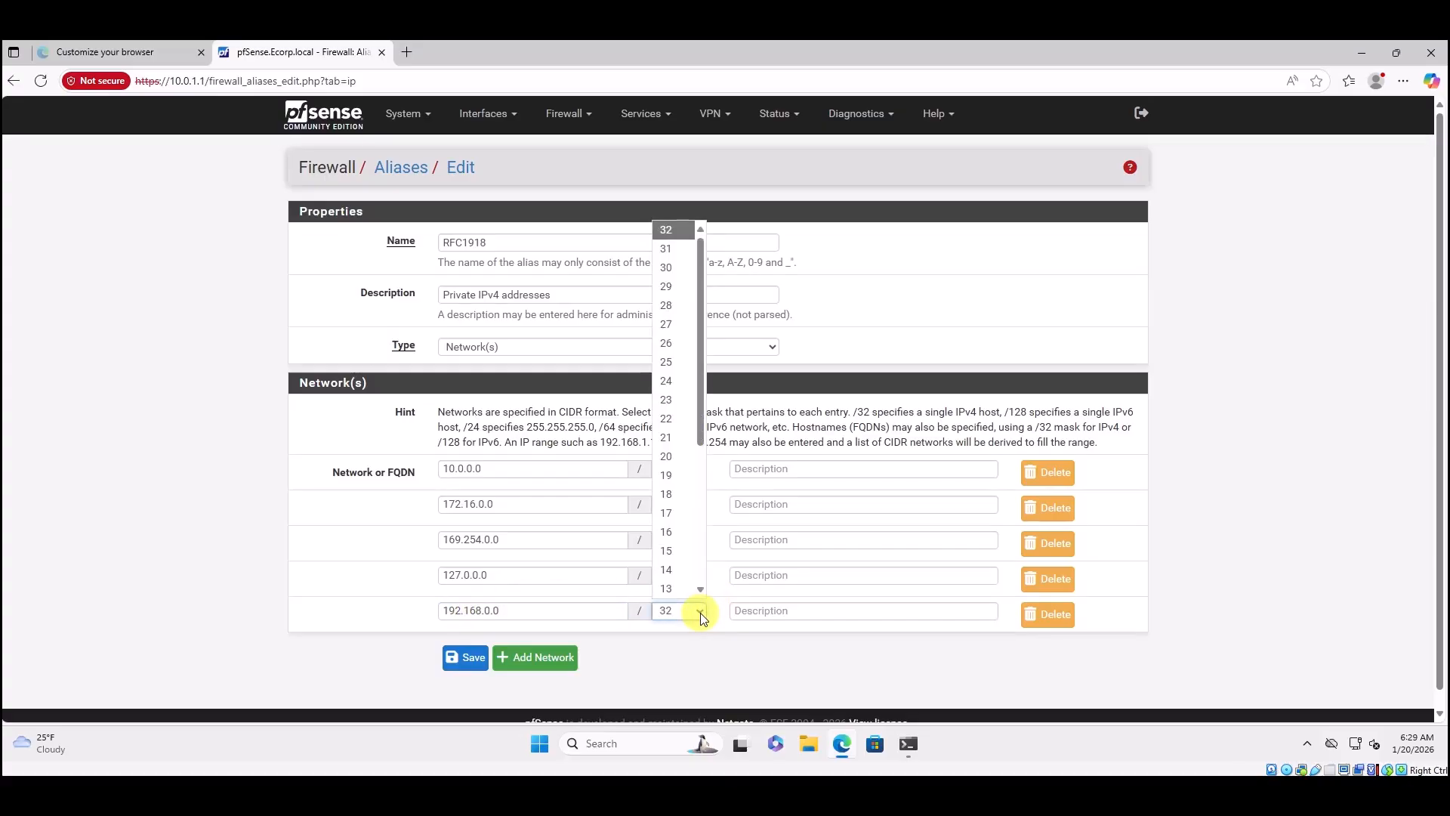
pyautogui.click(672, 387)
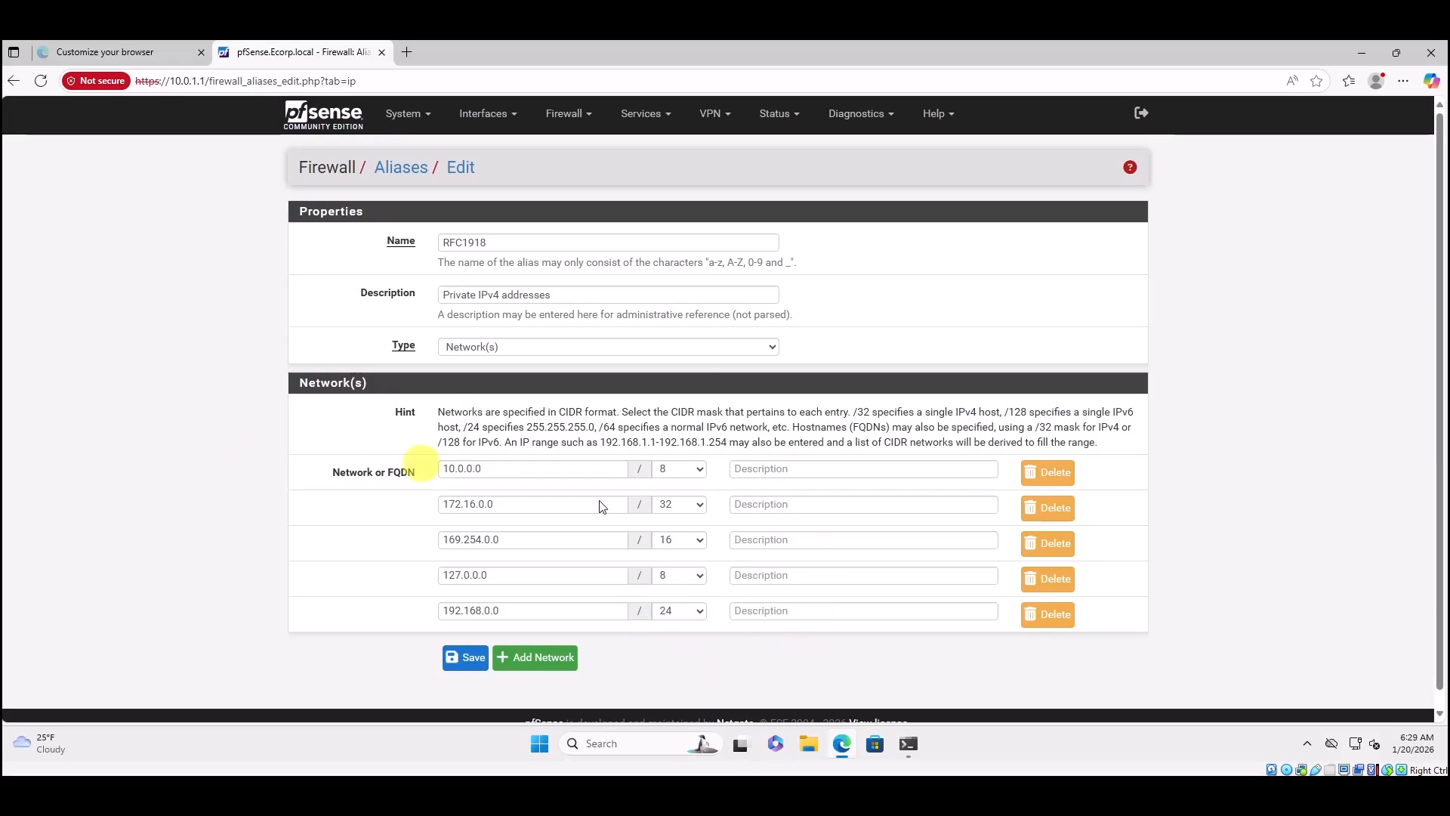
pyautogui.scroll(-1, 851, 625)
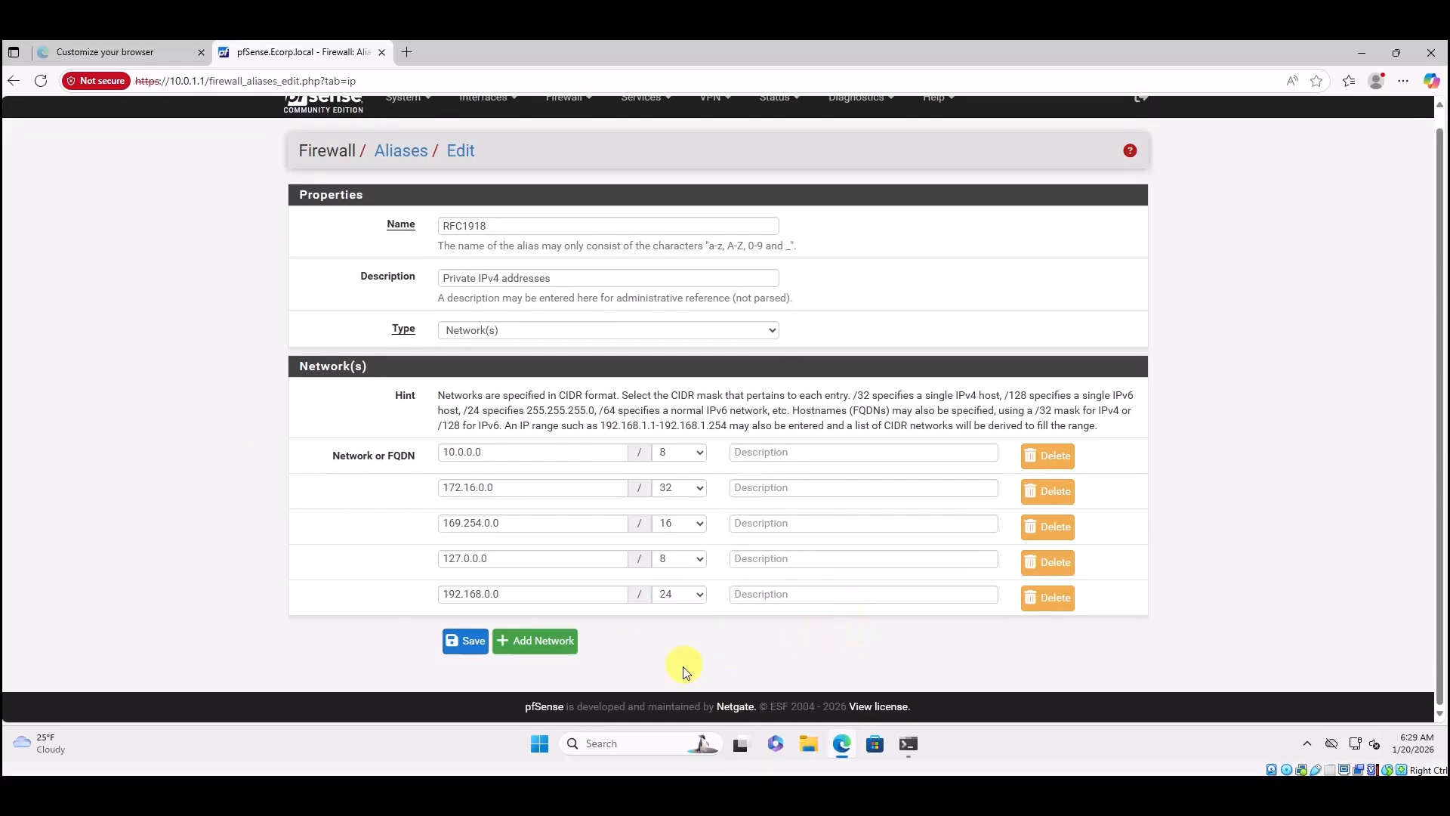
# Save the RFC1918 alias with its five networks and apply the alias changes.
pyautogui.click(453, 643)
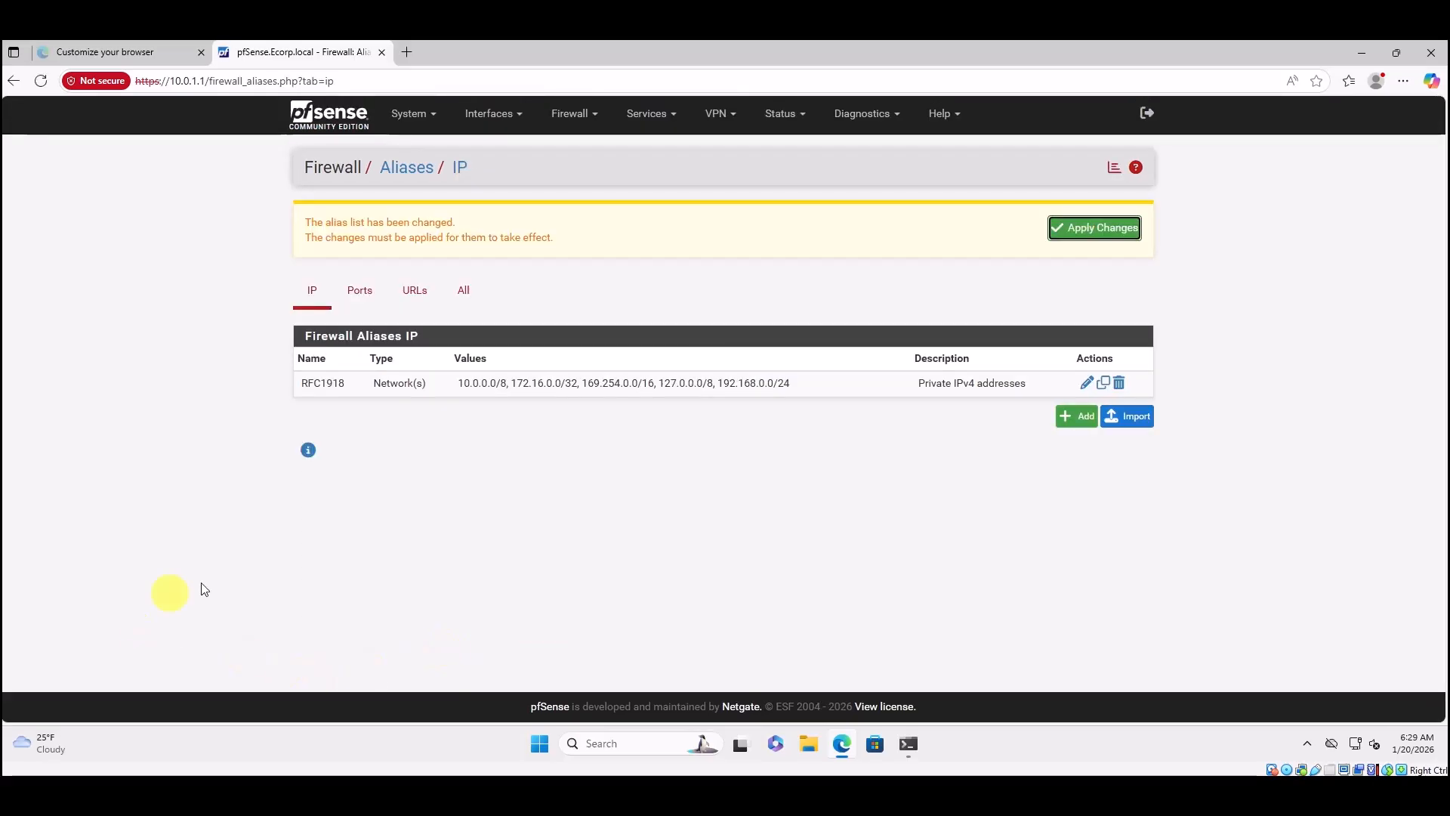
pyautogui.click(1070, 230)
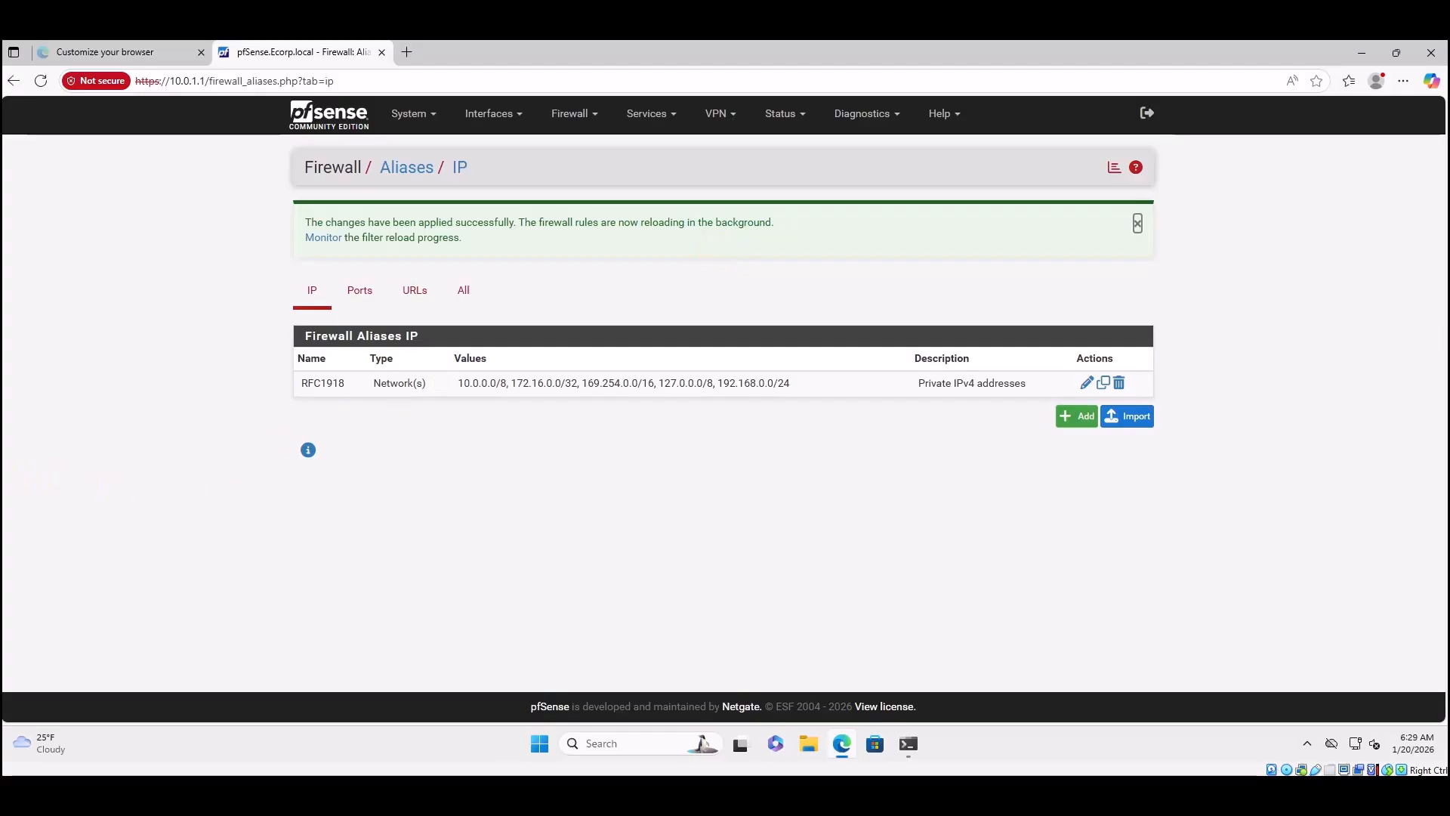
# Go to Firewall > Rules and add a new rule at the bottom of the list.
pyautogui.click(585, 117)
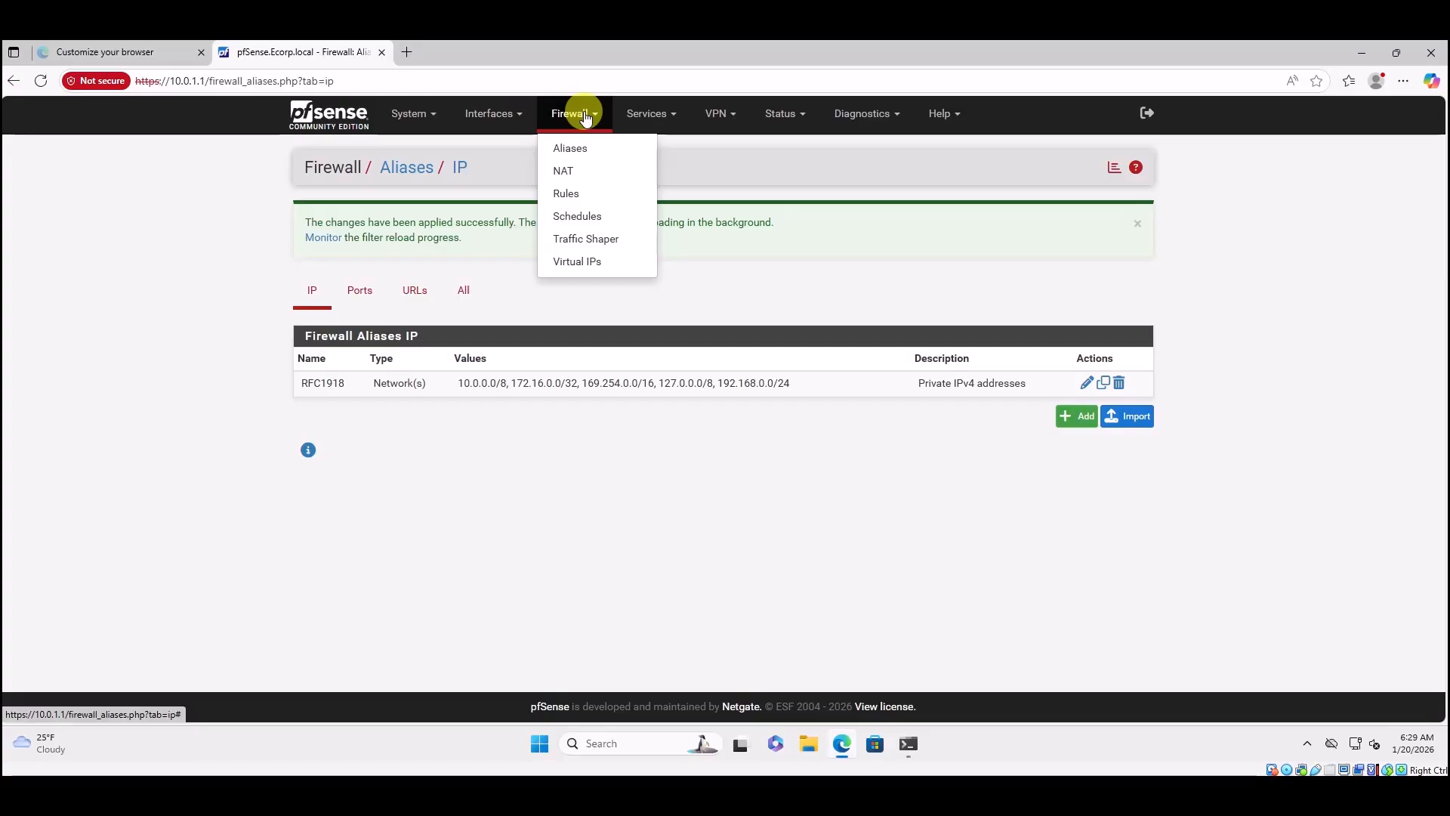
pyautogui.click(574, 194)
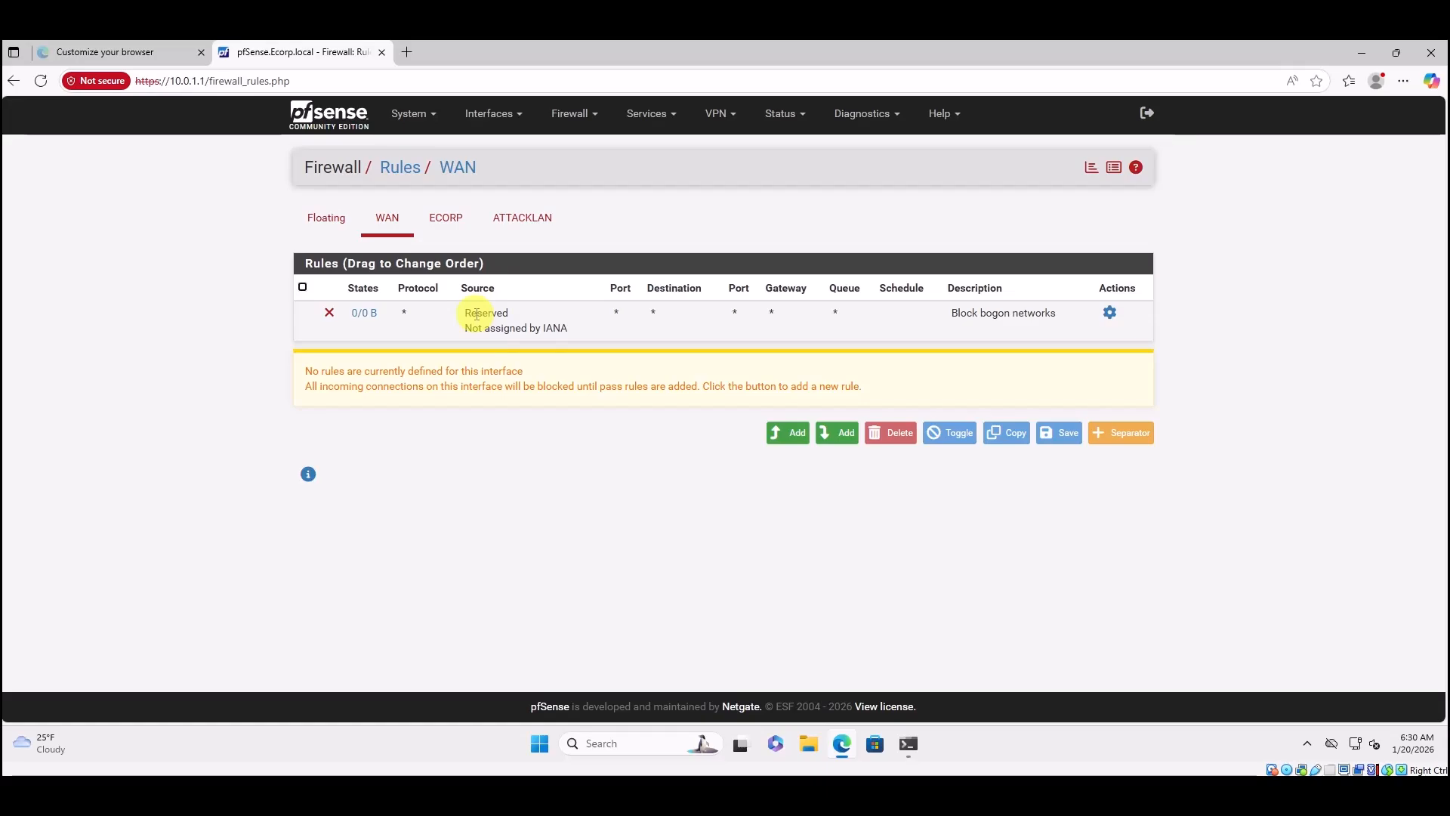
pyautogui.click(843, 442)
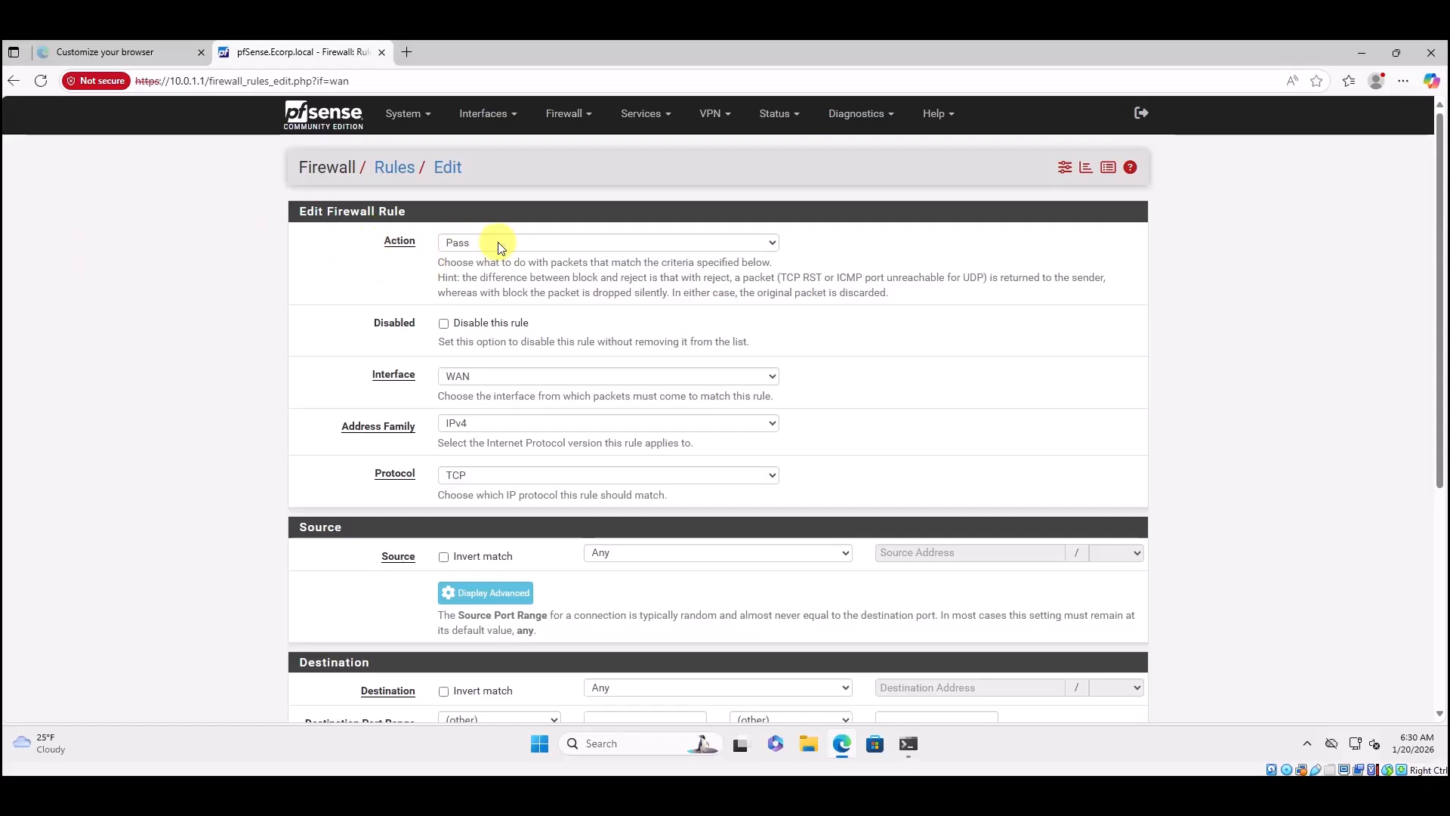
# Set the rule to the ECORP interface, IPv4+IPv6 address family, and any protocol.
pyautogui.click(771, 383)
pyautogui.click(486, 417)
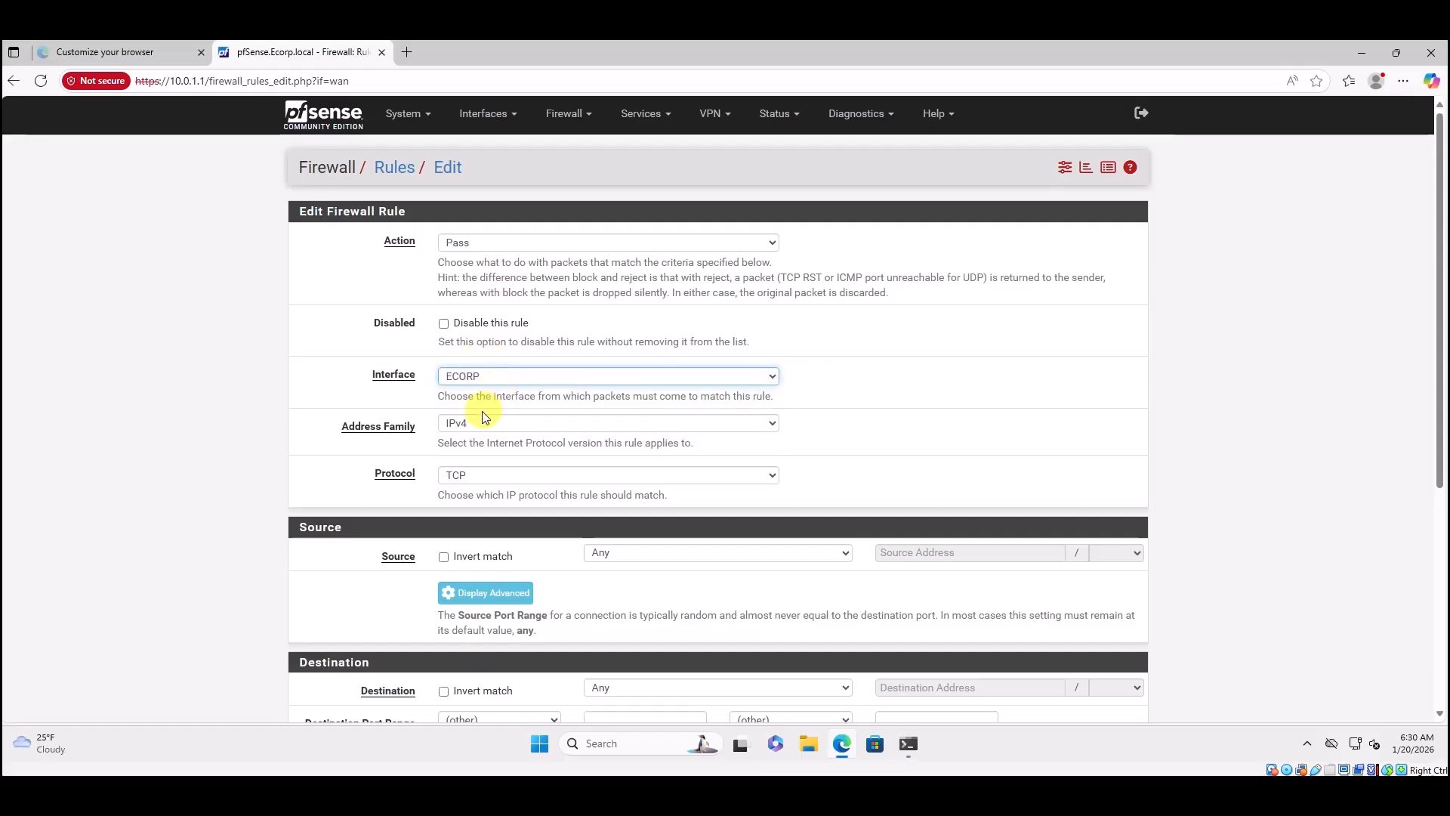
pyautogui.click(467, 423)
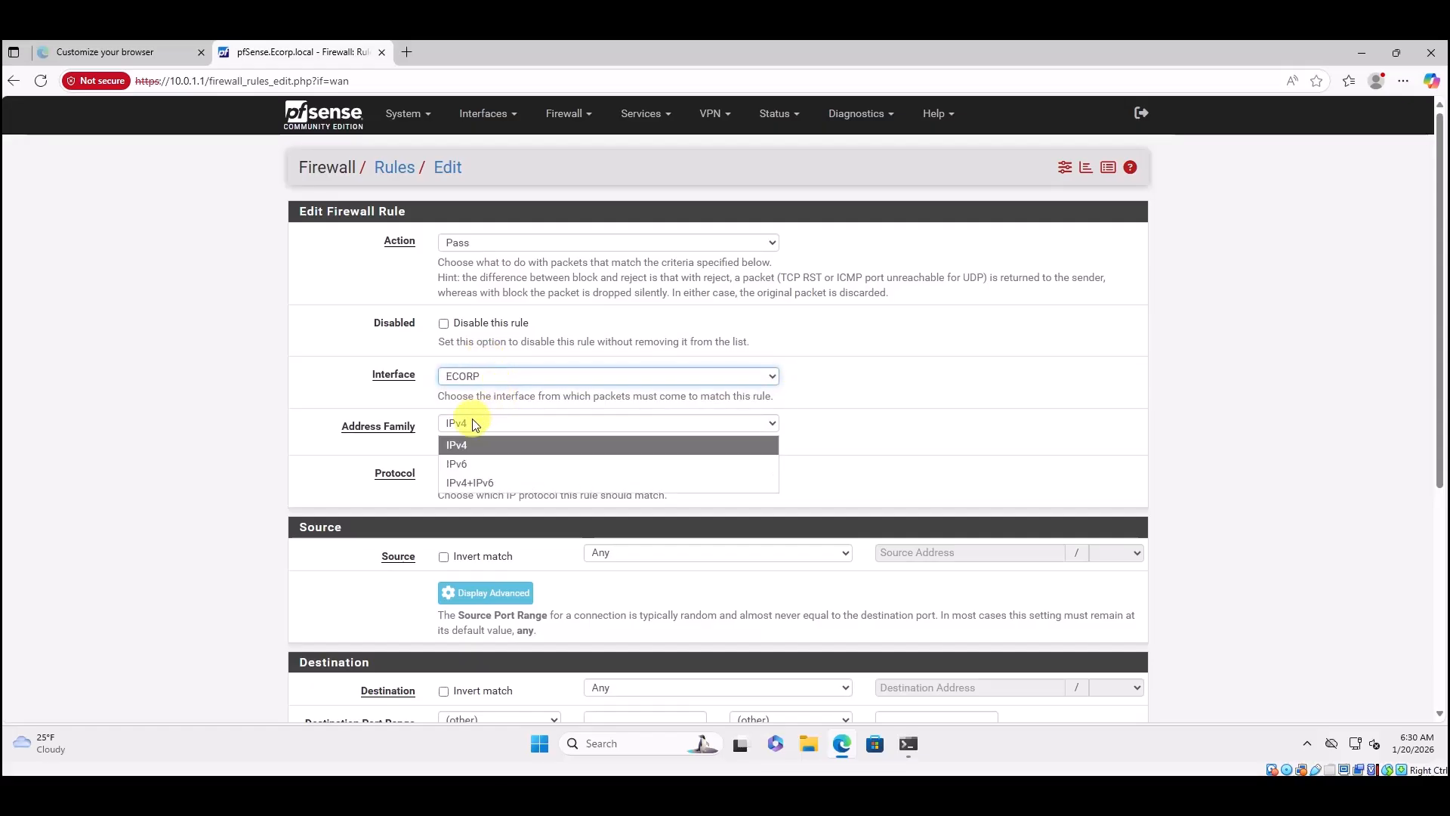
pyautogui.click(470, 484)
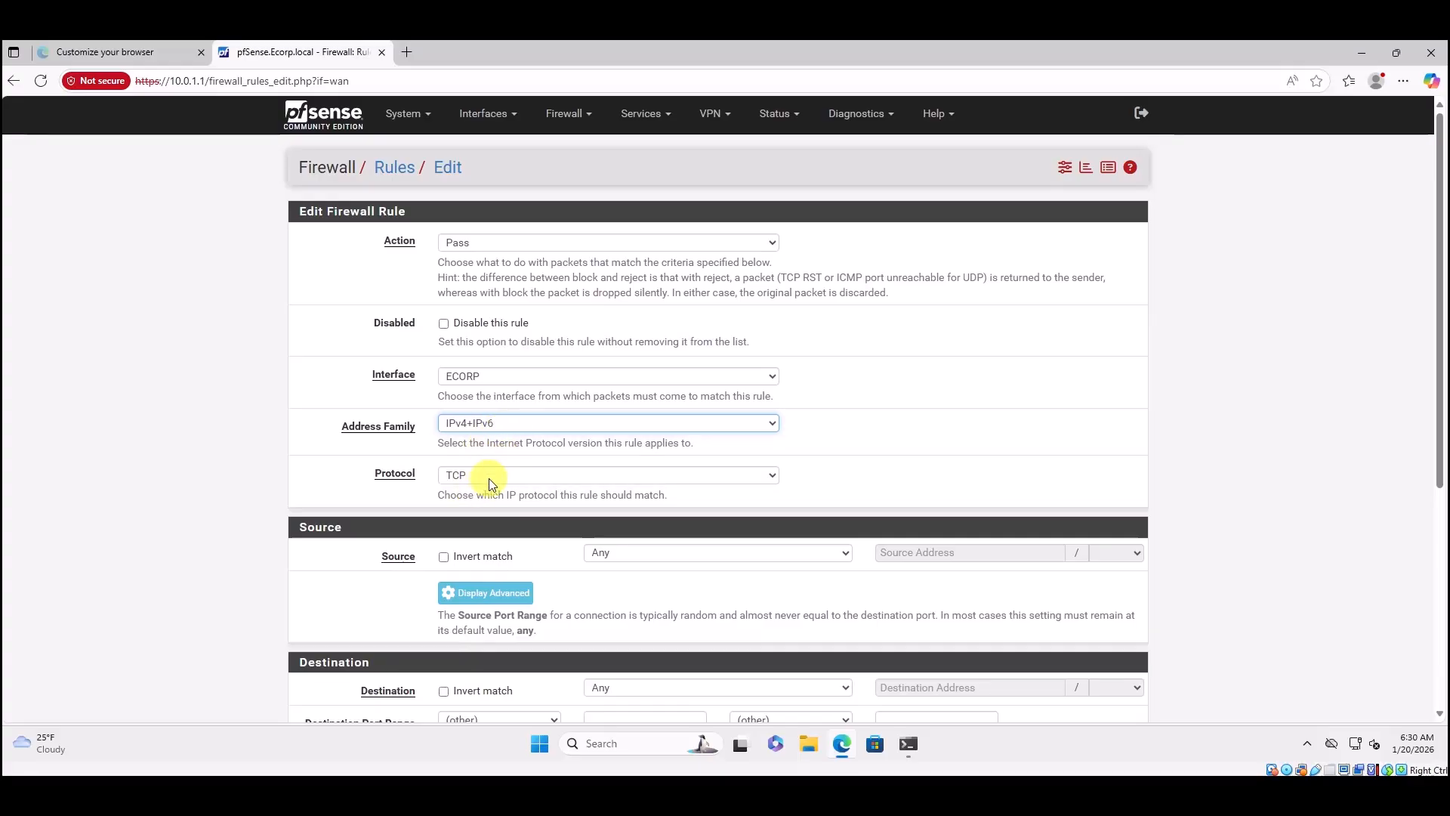
pyautogui.click(565, 475)
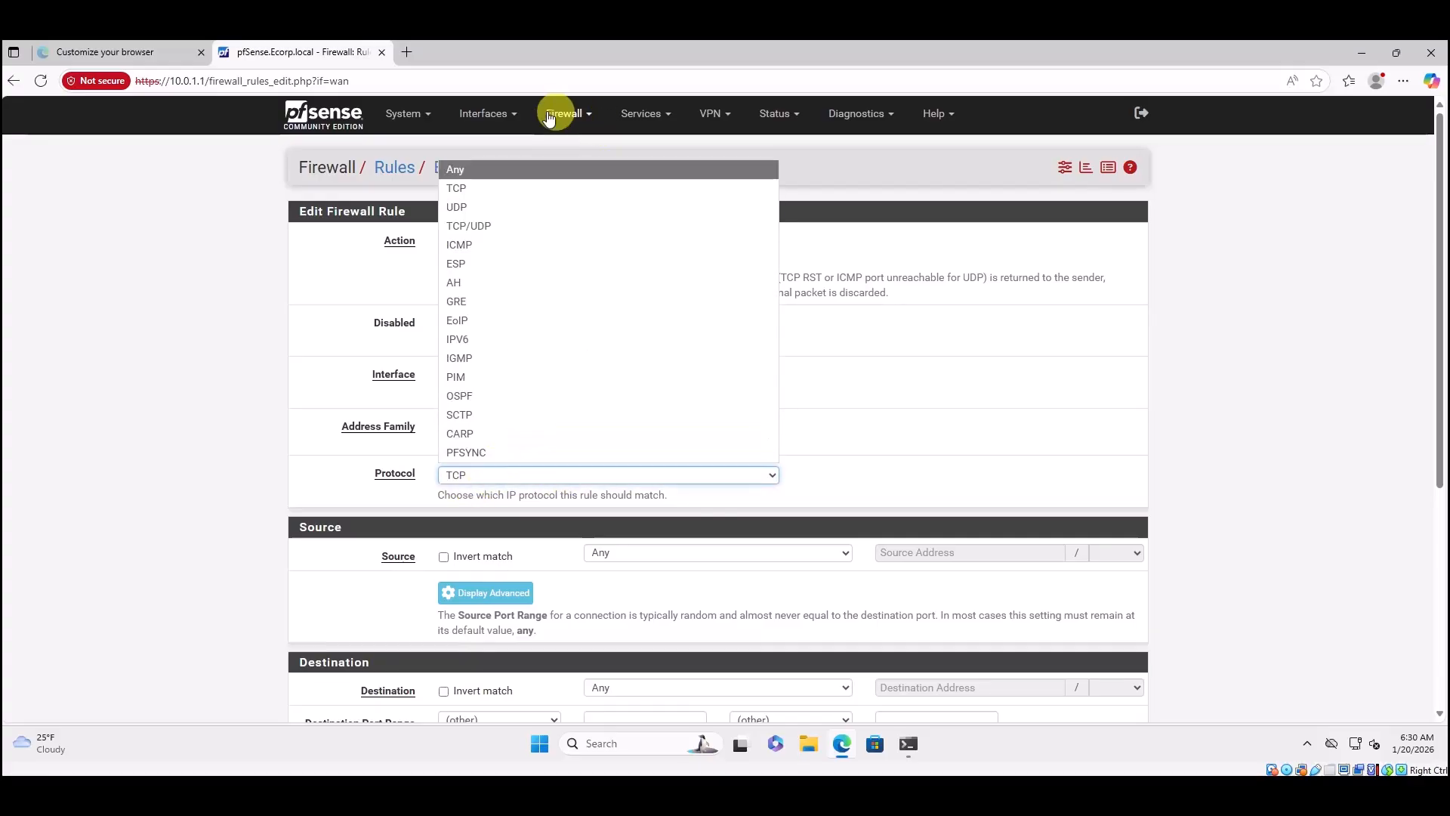
pyautogui.click(472, 170)
pyautogui.scroll(-3, 615, 379)
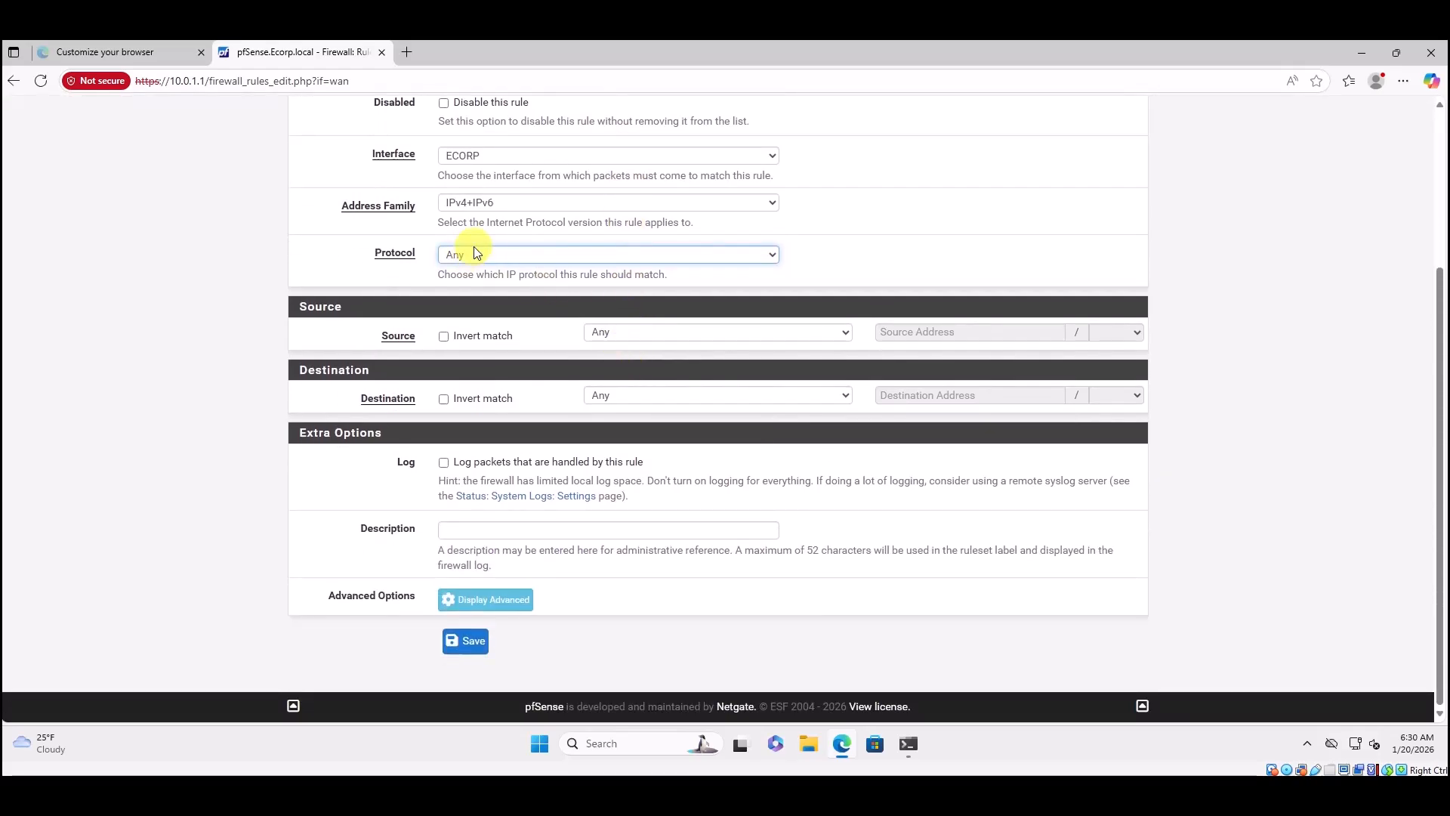
# Set source to ECORP subnets and destination to ECORP address, and start the 'Allow' description.
pyautogui.click(846, 332)
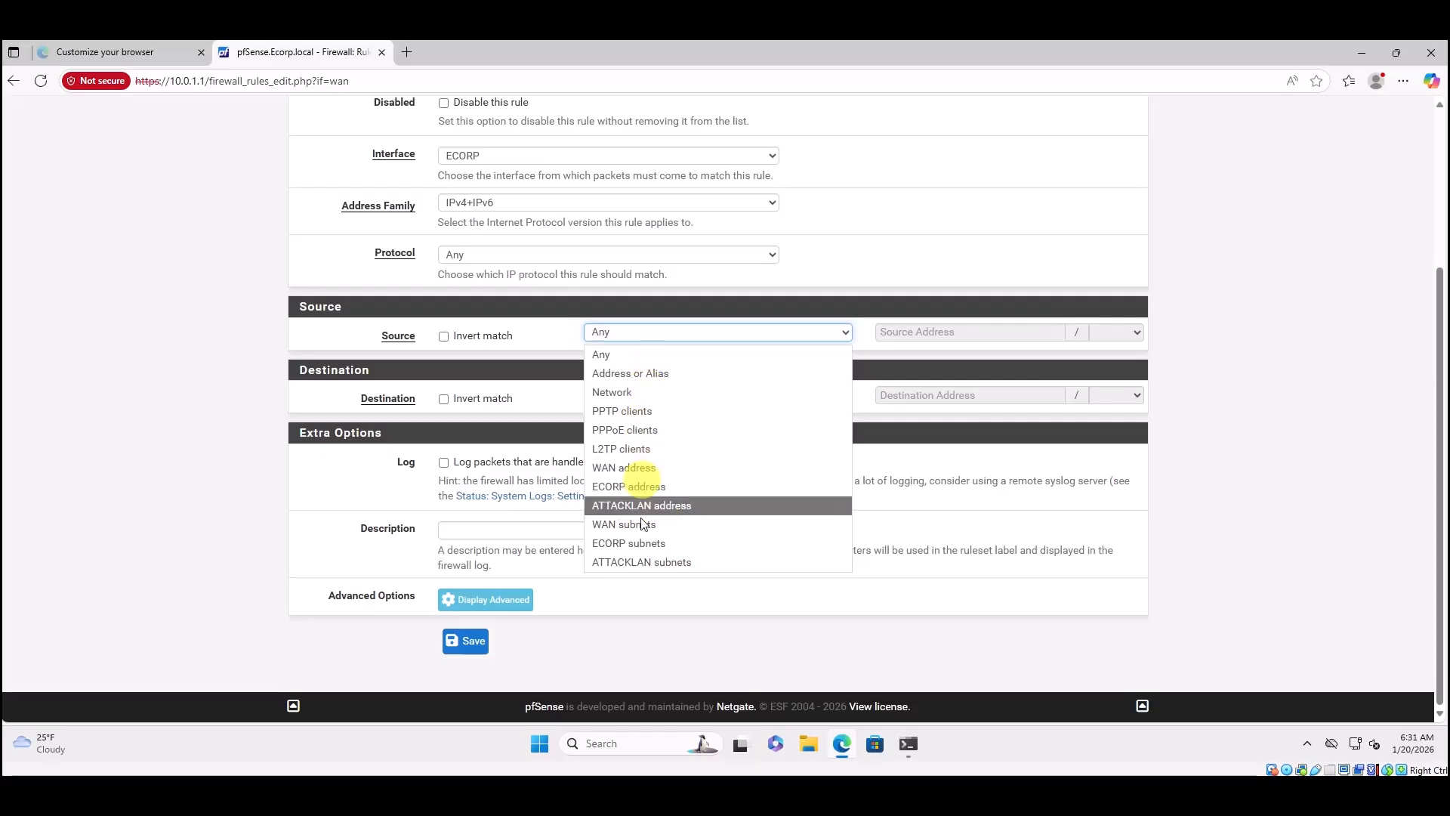
pyautogui.click(645, 542)
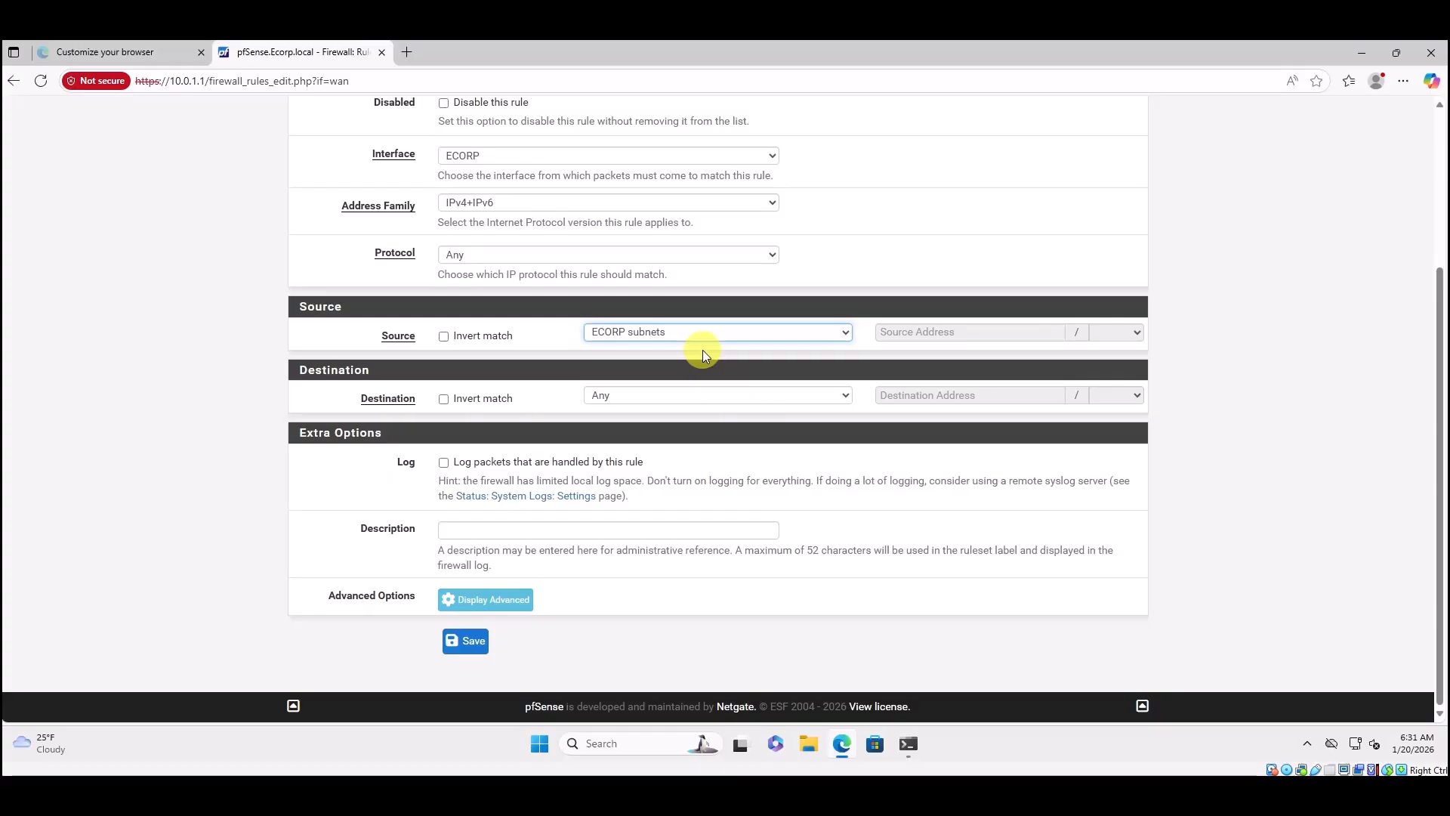
pyautogui.click(730, 398)
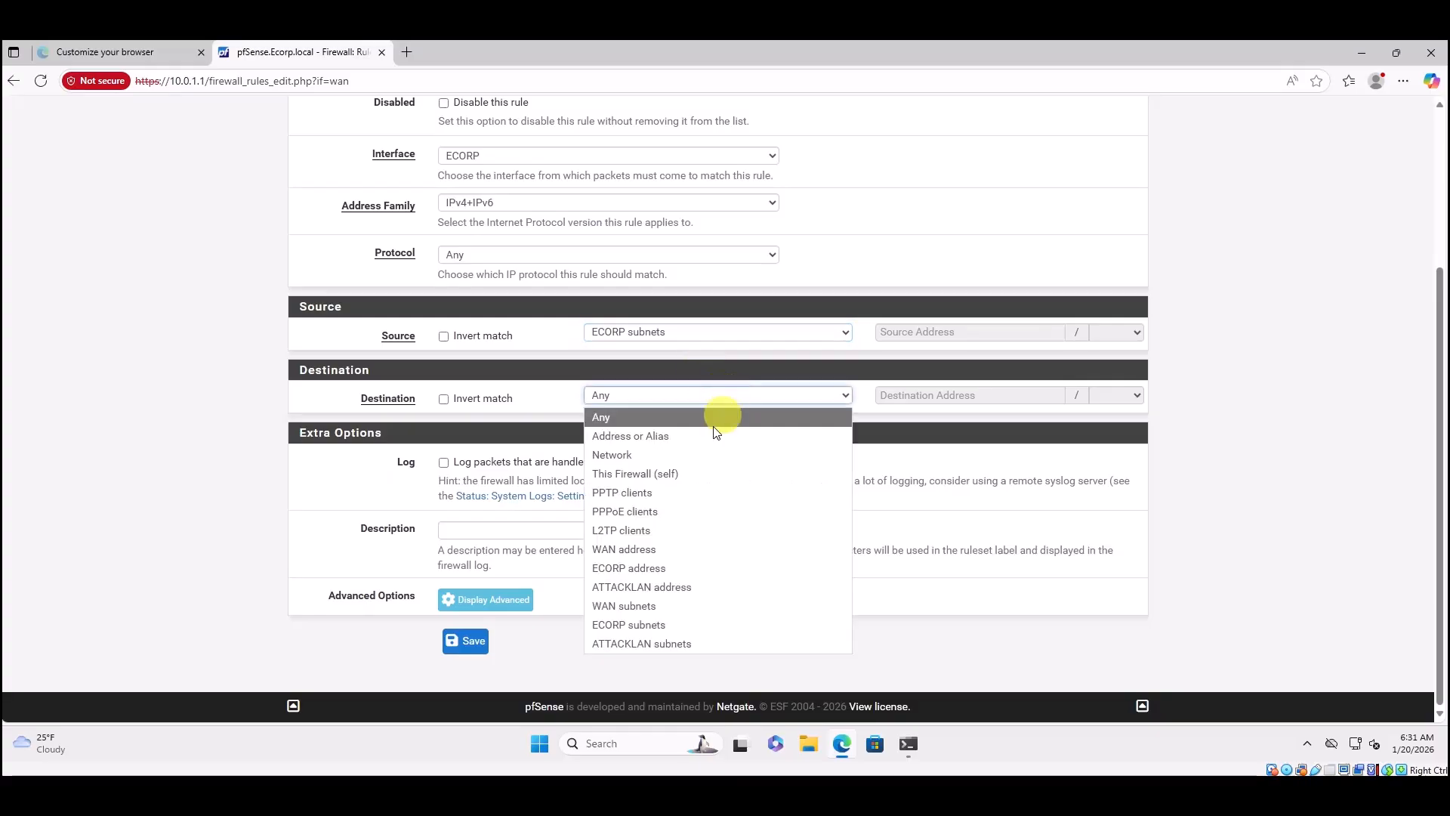
pyautogui.click(692, 568)
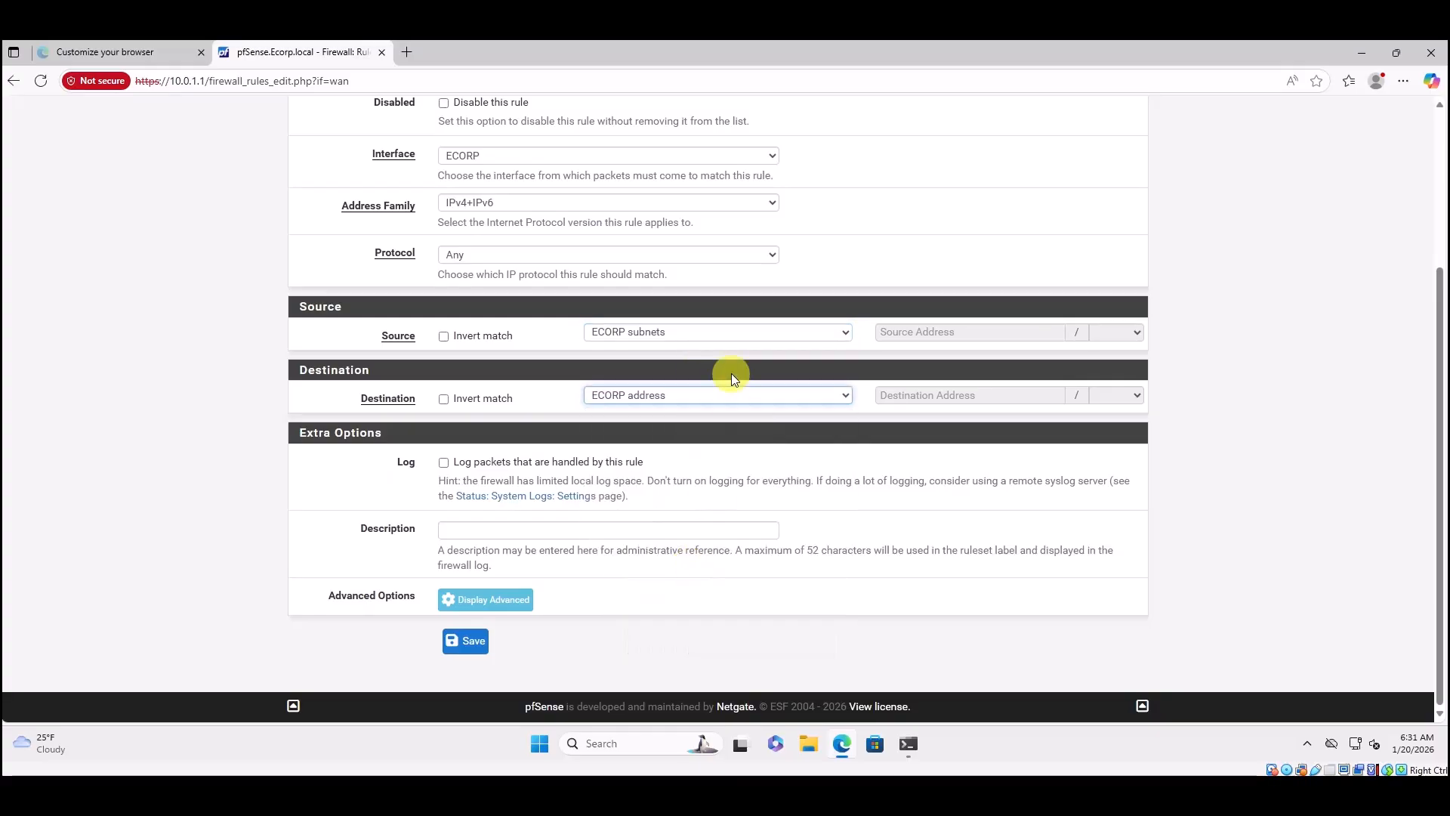
pyautogui.click(458, 528)
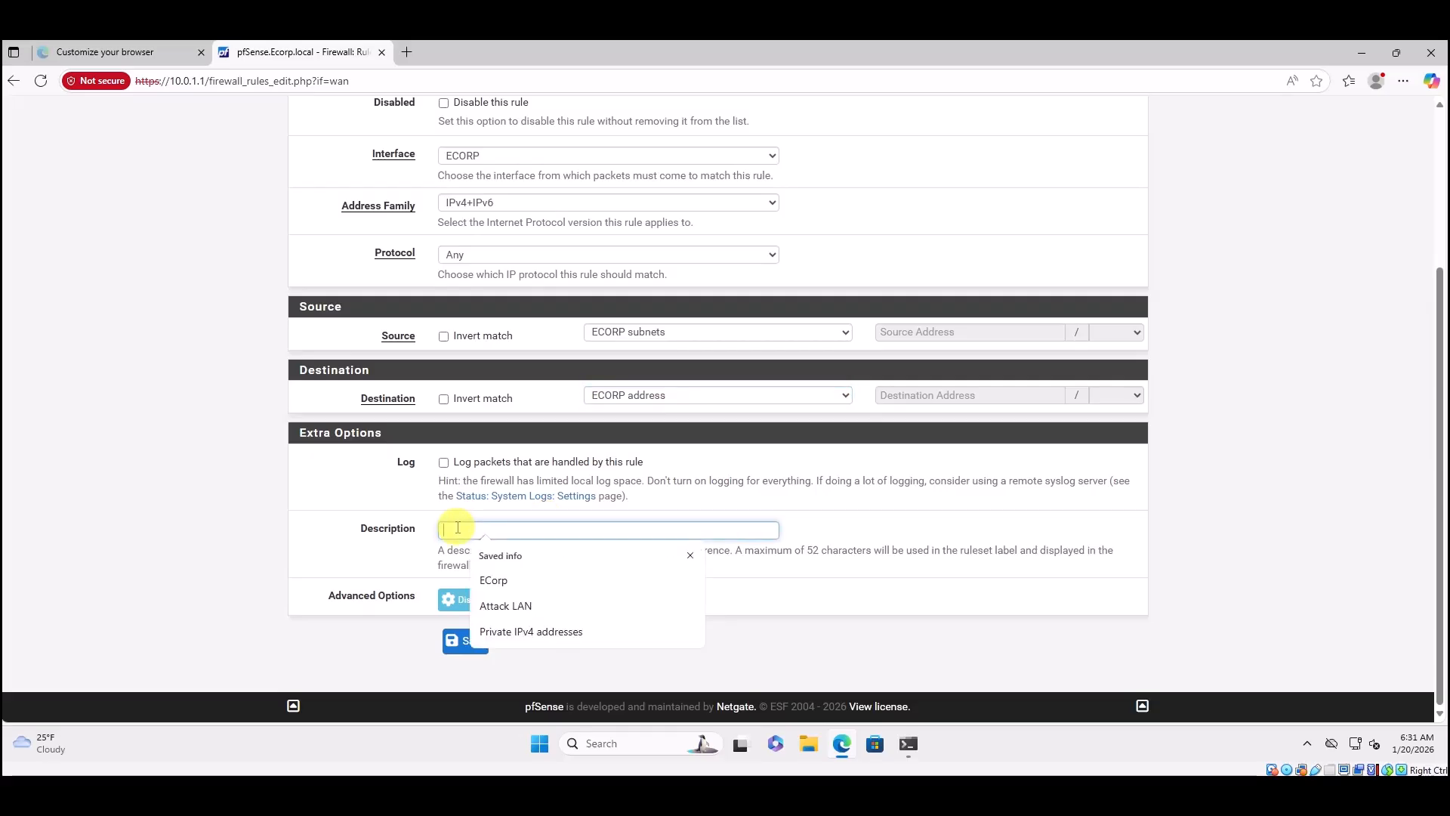
pyautogui.write('Allows traffic to all devices on Ecor')
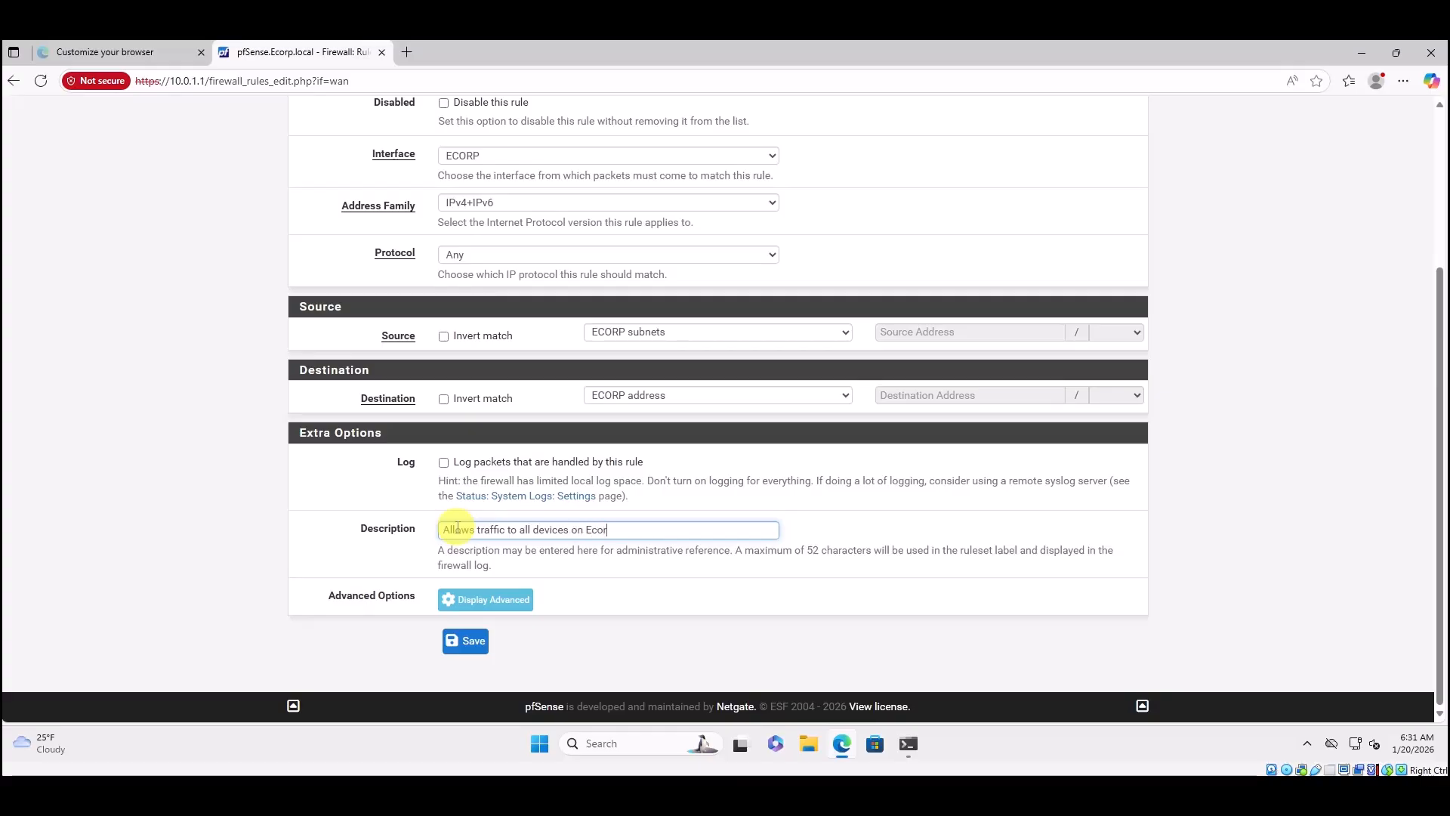
pyautogui.write('p Network')
# Save and apply the Ecorp network rule, then add another rule at the bottom.
pyautogui.click(469, 643)
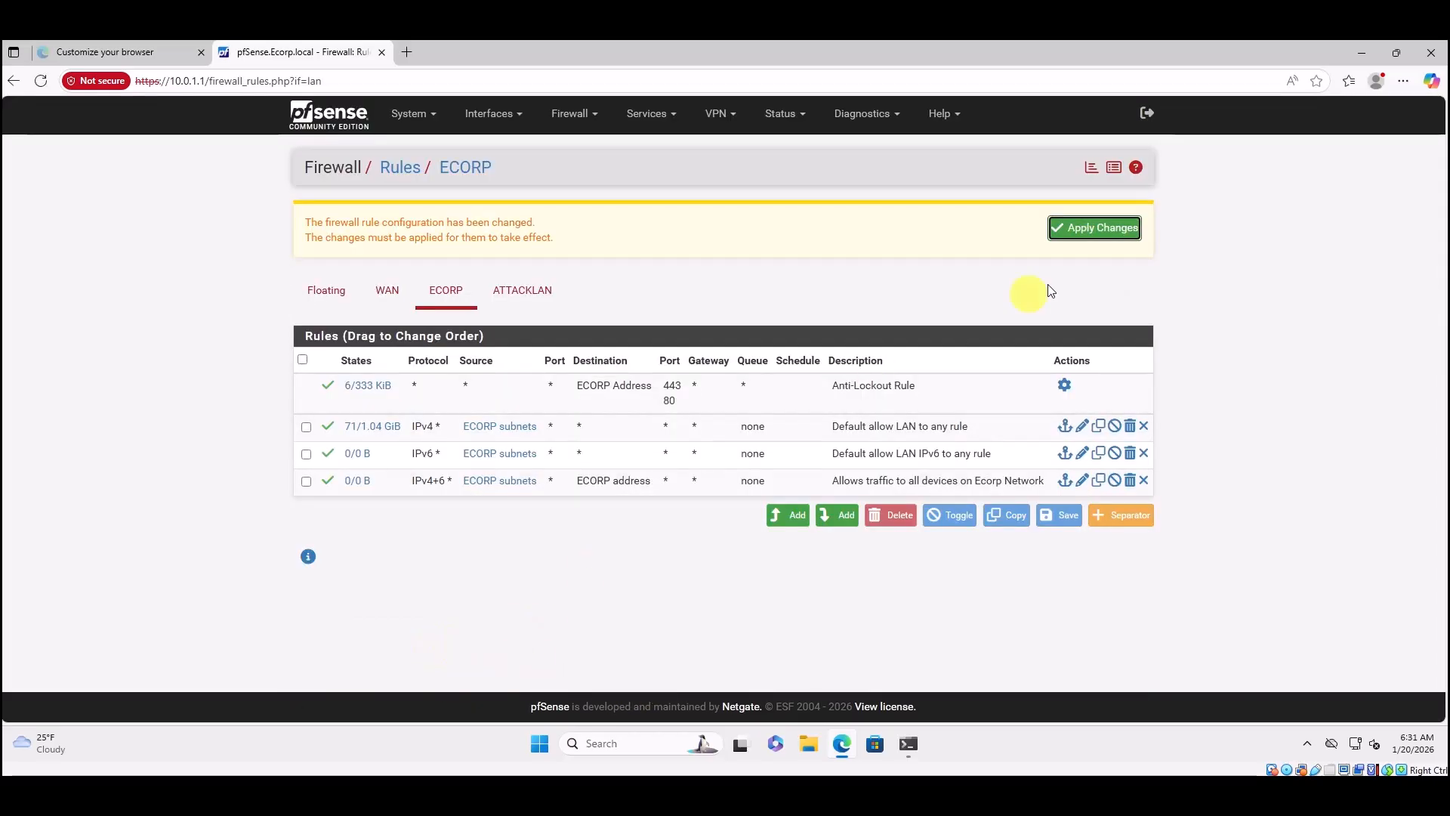
pyautogui.click(1091, 236)
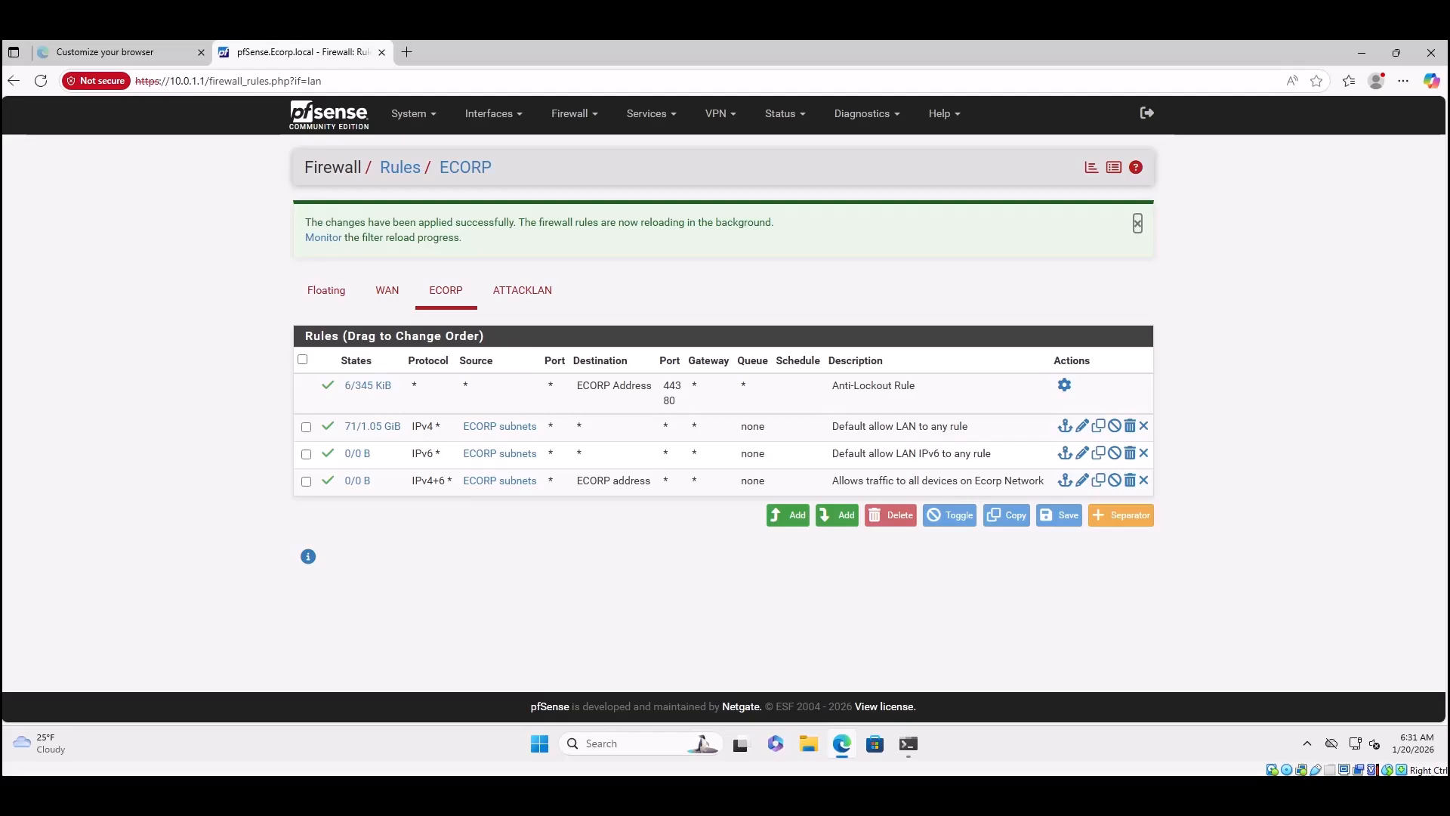
pyautogui.click(835, 521)
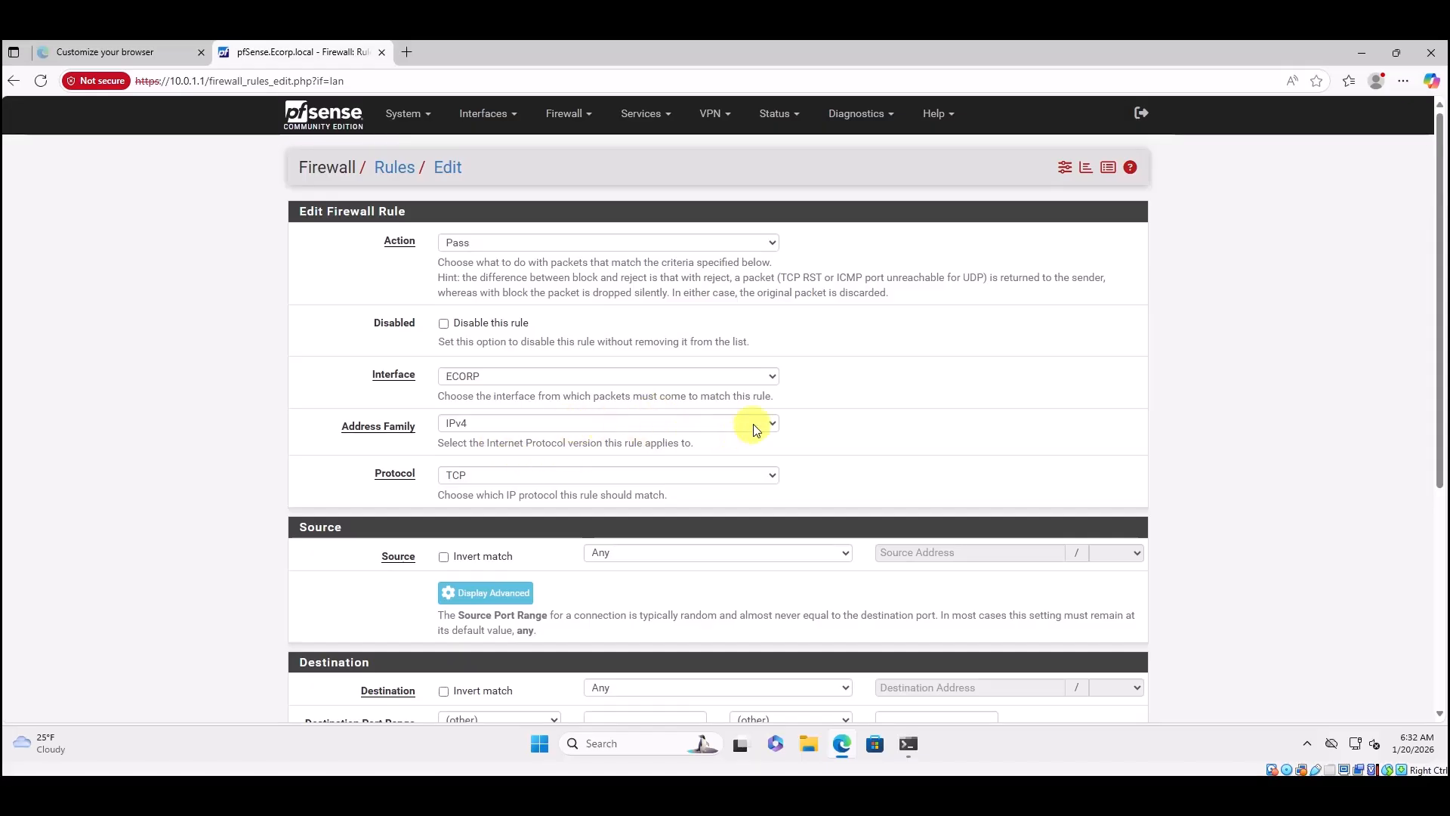
# Set the new rule's address family to IPv4+IPv6 and protocol to Any.
pyautogui.click(778, 425)
pyautogui.click(497, 483)
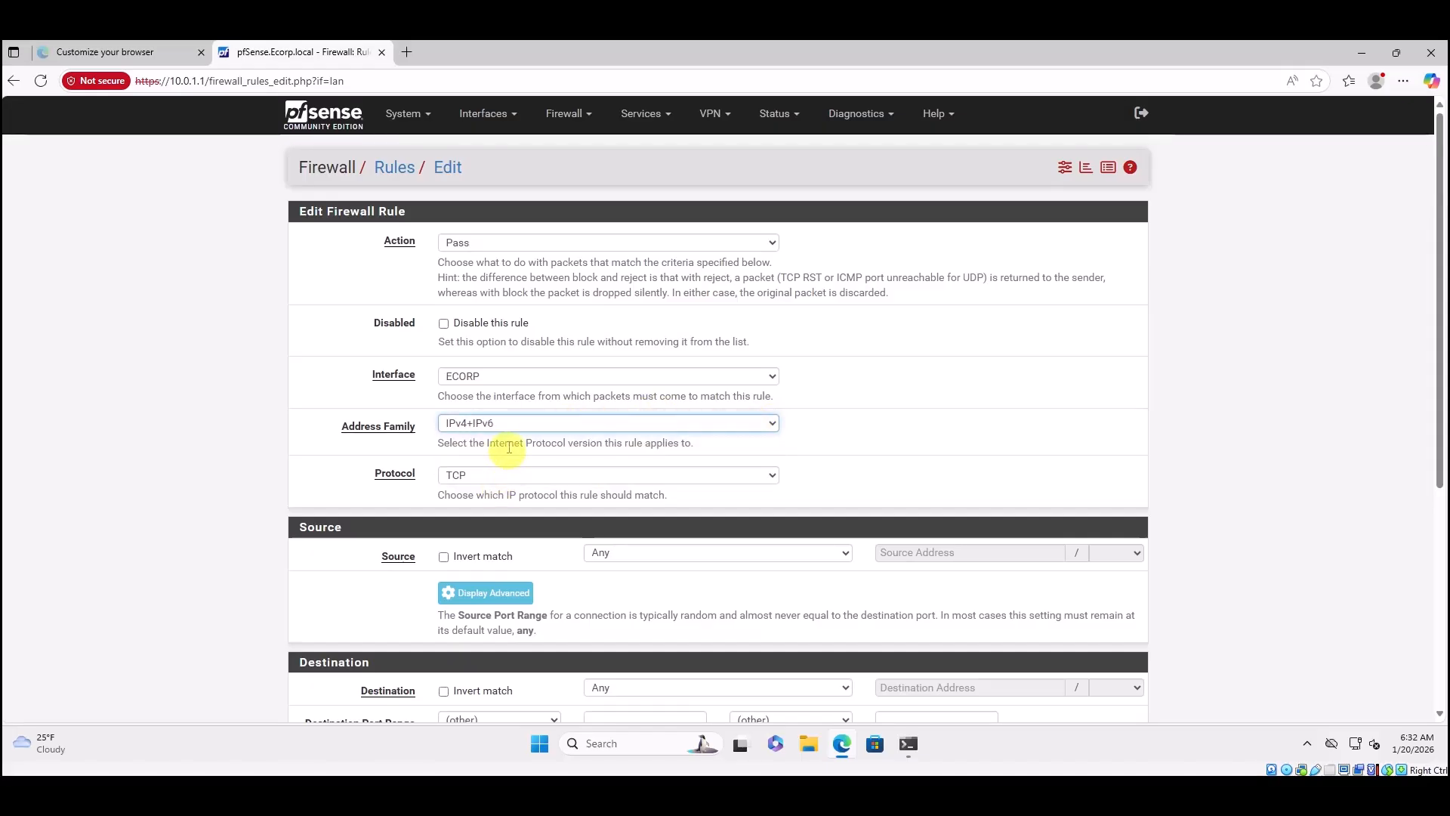
pyautogui.scroll(-1, 551, 440)
pyautogui.scroll(-2, 550, 440)
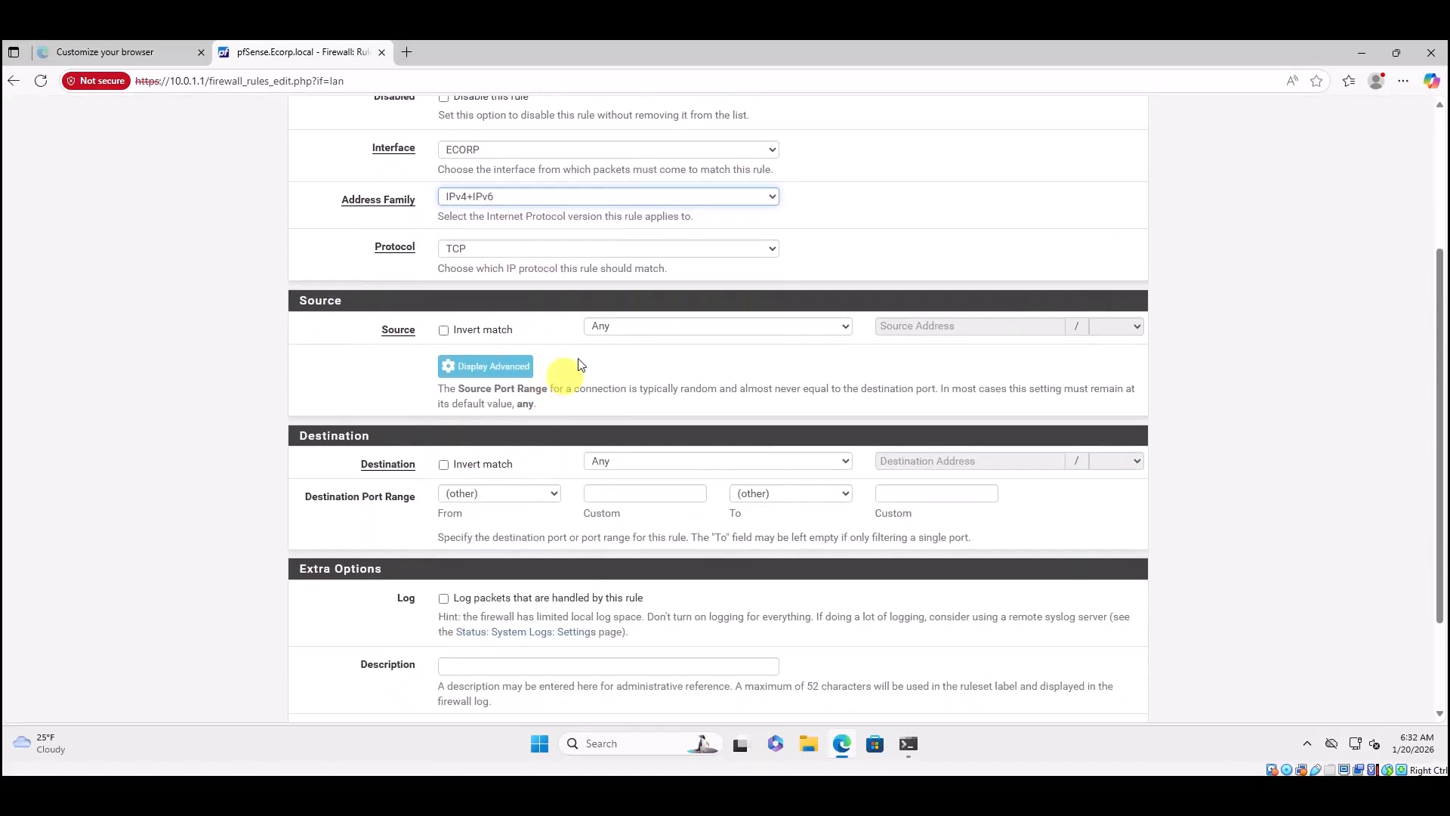
pyautogui.click(773, 249)
pyautogui.click(482, 272)
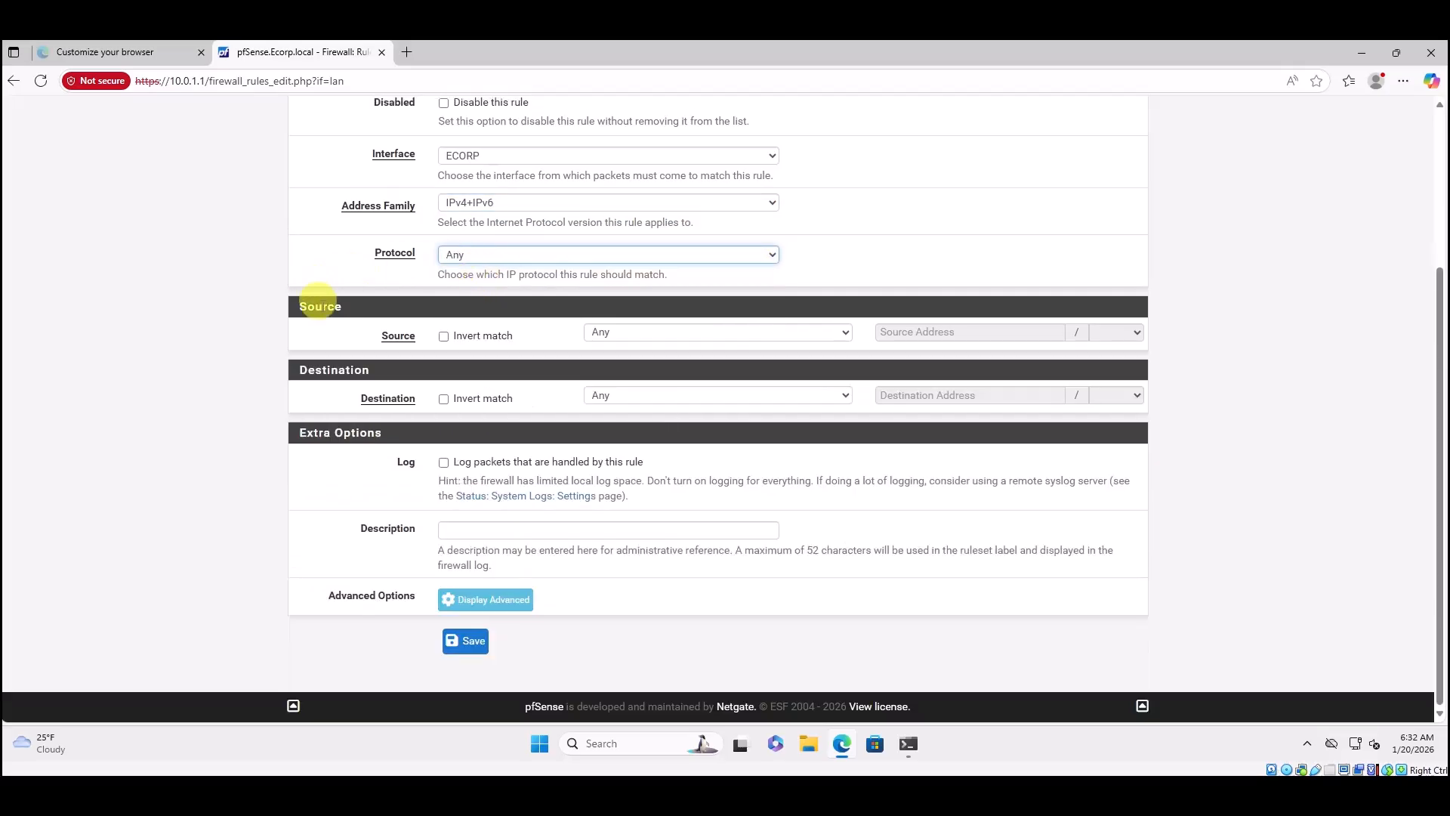
# Set source to ECORP subnets, destination to ATTACKLAN subnets, and type 'Allow traffic to' as description.
pyautogui.click(633, 336)
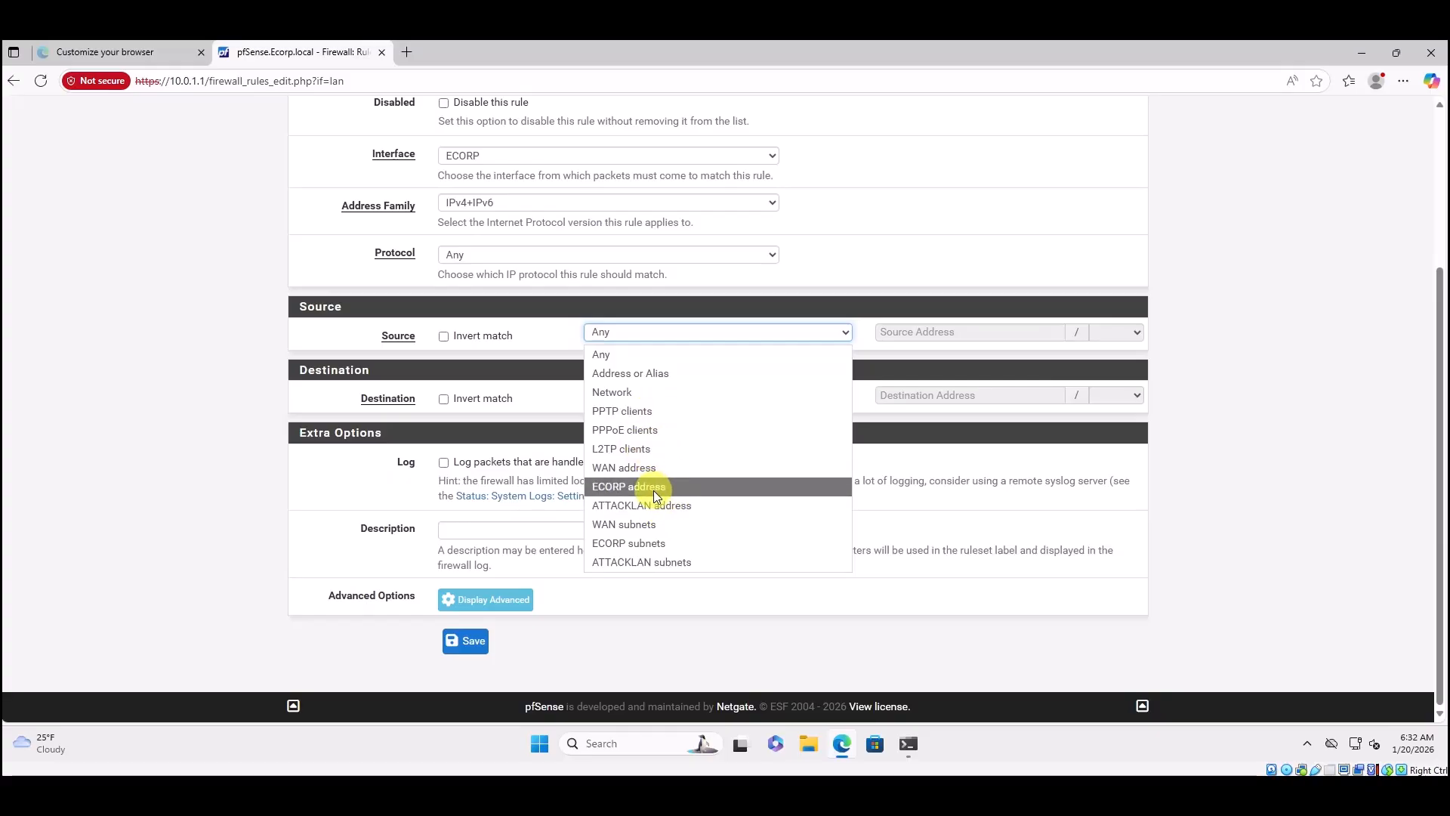
pyautogui.click(650, 541)
pyautogui.click(625, 396)
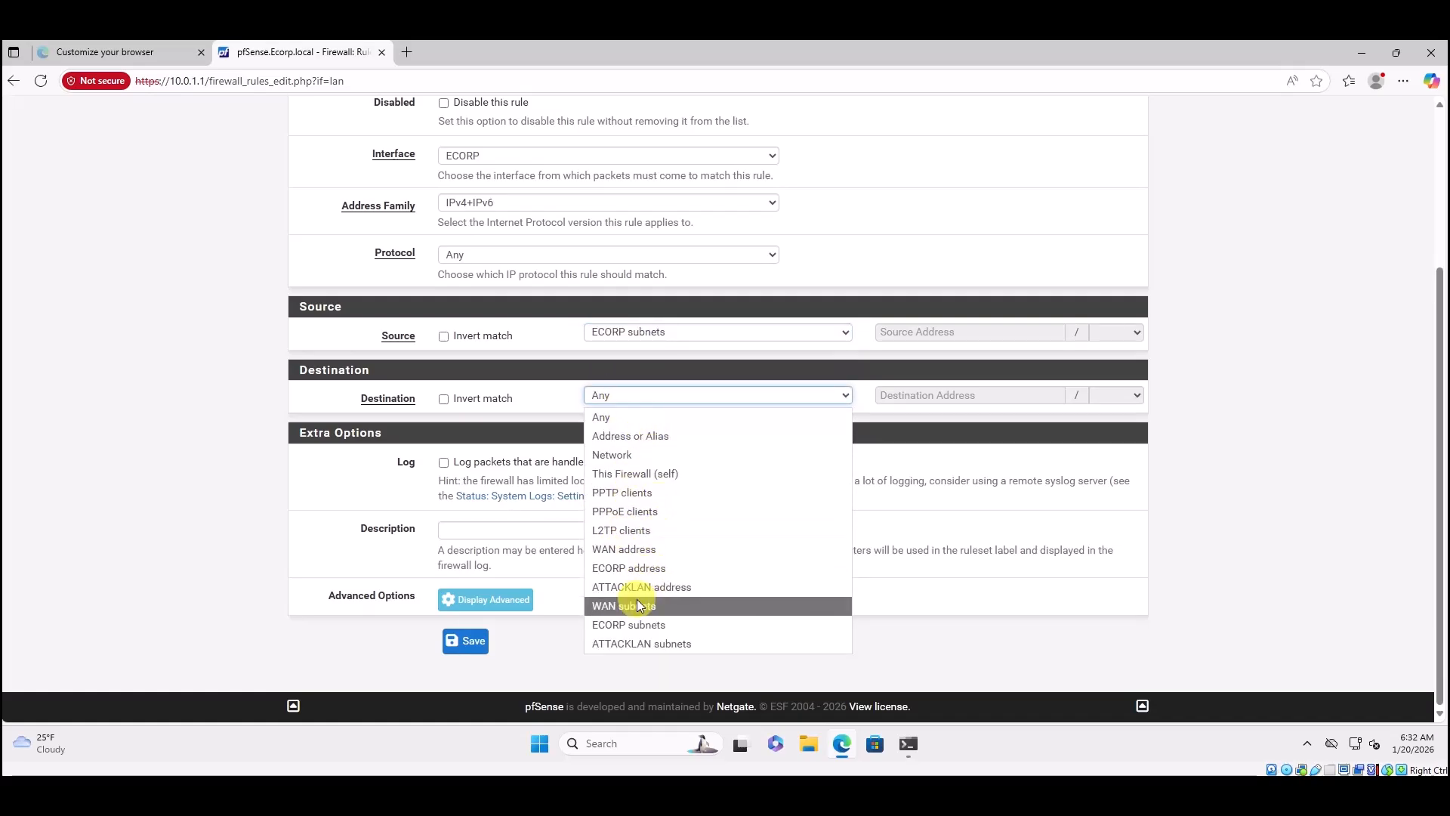
pyautogui.click(638, 644)
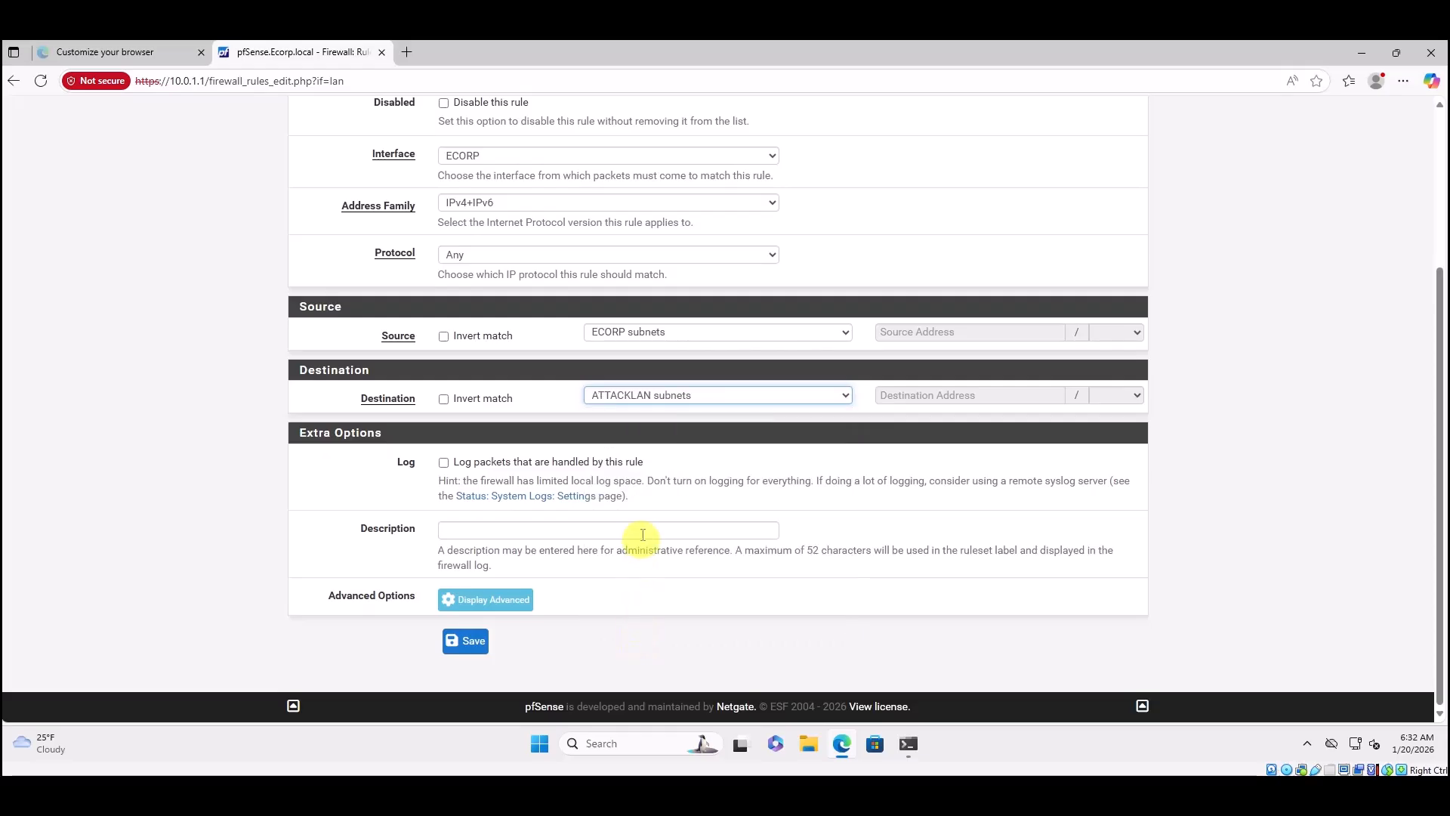
pyautogui.click(469, 526)
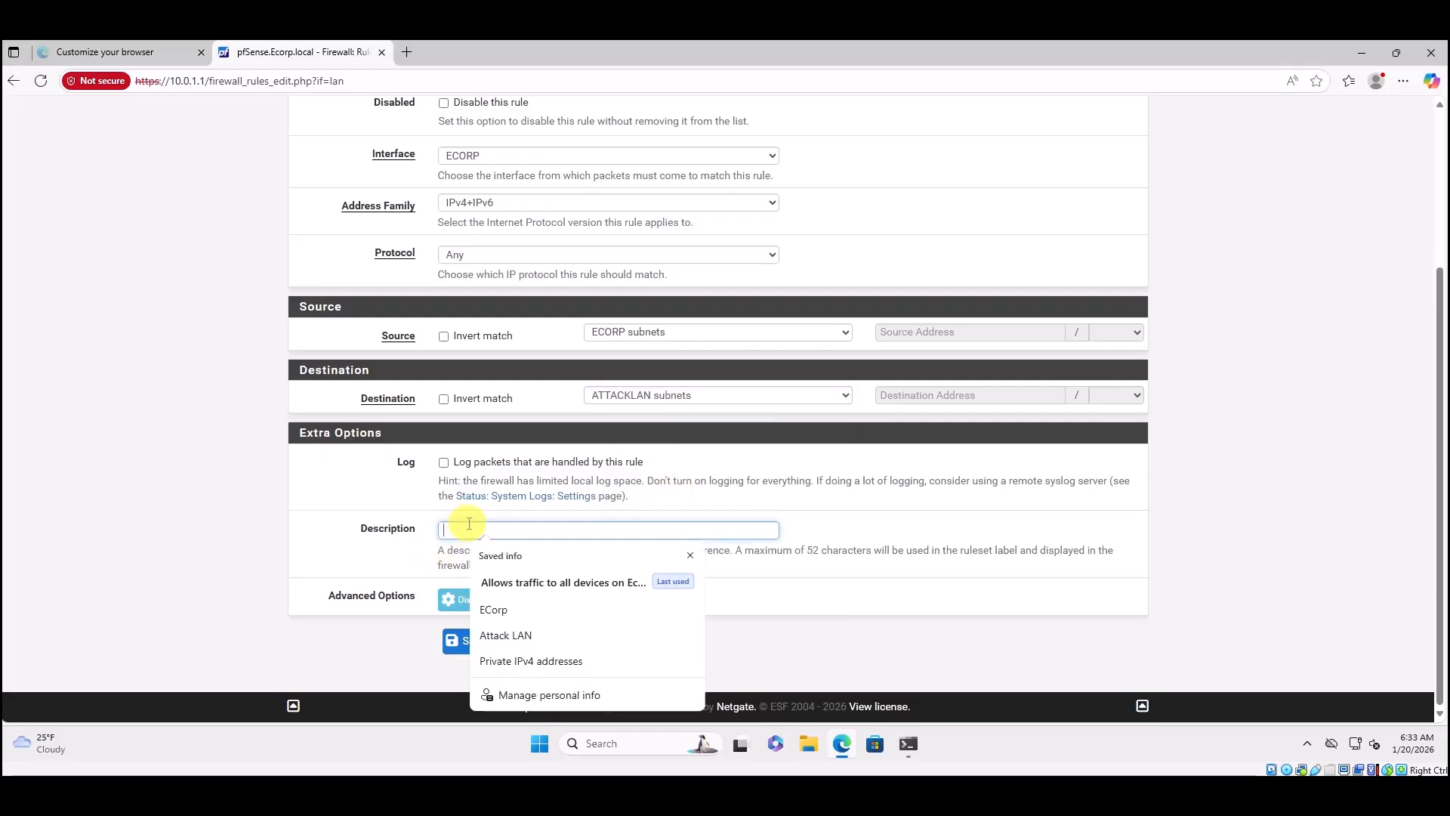
pyautogui.write('Allow')
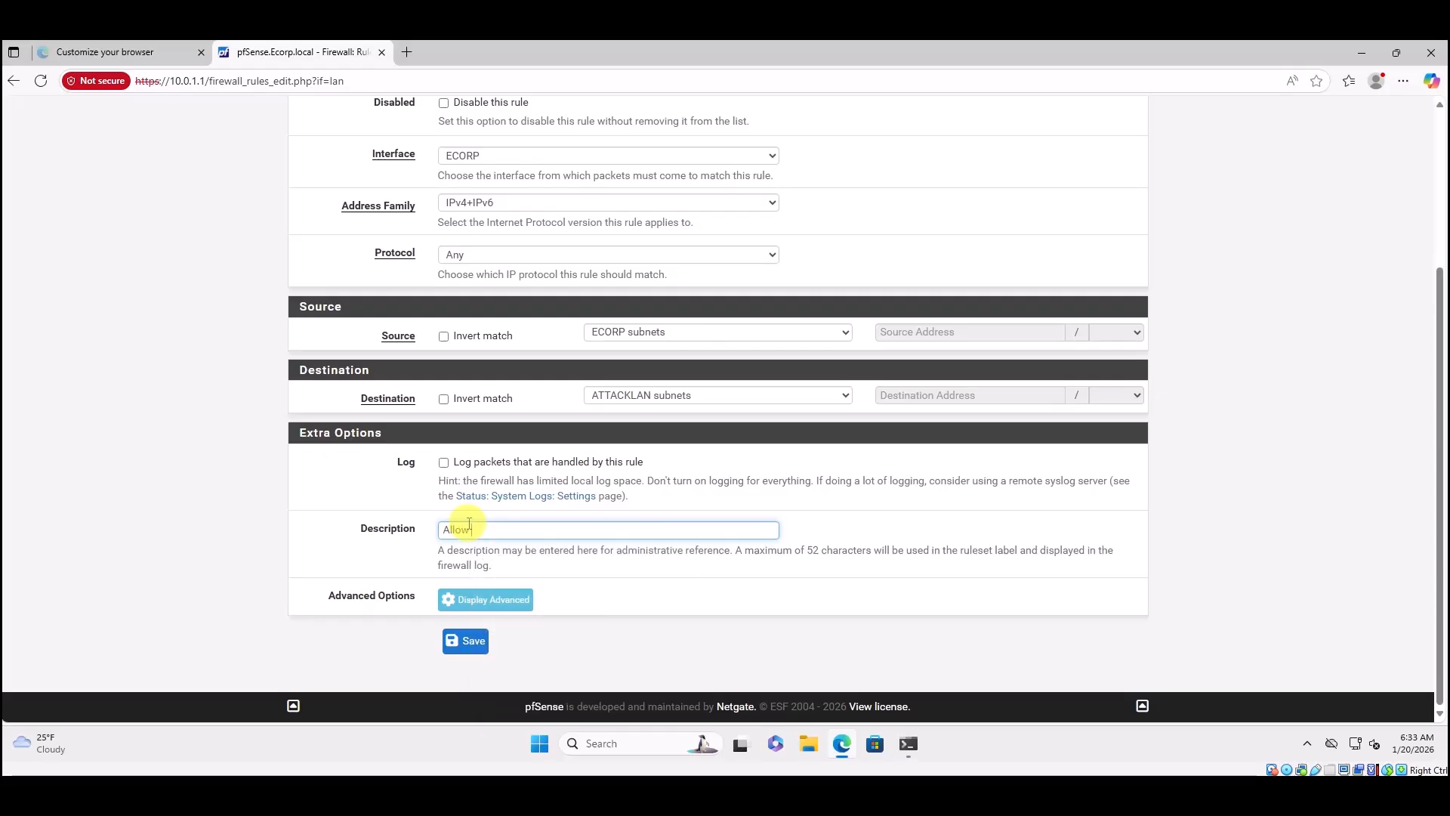
pyautogui.write(' traffic to Attack LAN')
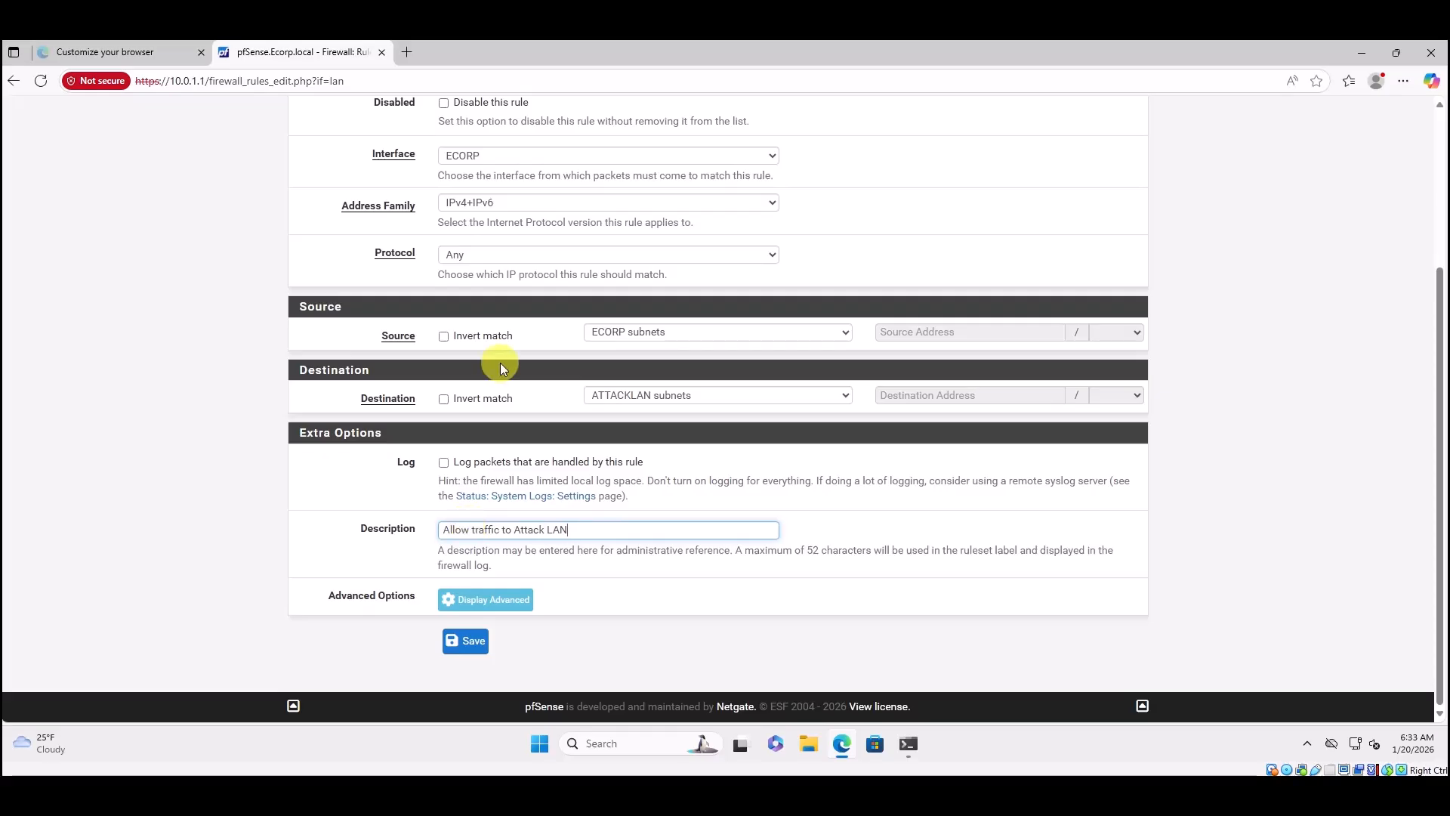
# Save and apply the 'Allow traffic to Attack LAN' rule, then add another rule at the bottom.
pyautogui.click(469, 643)
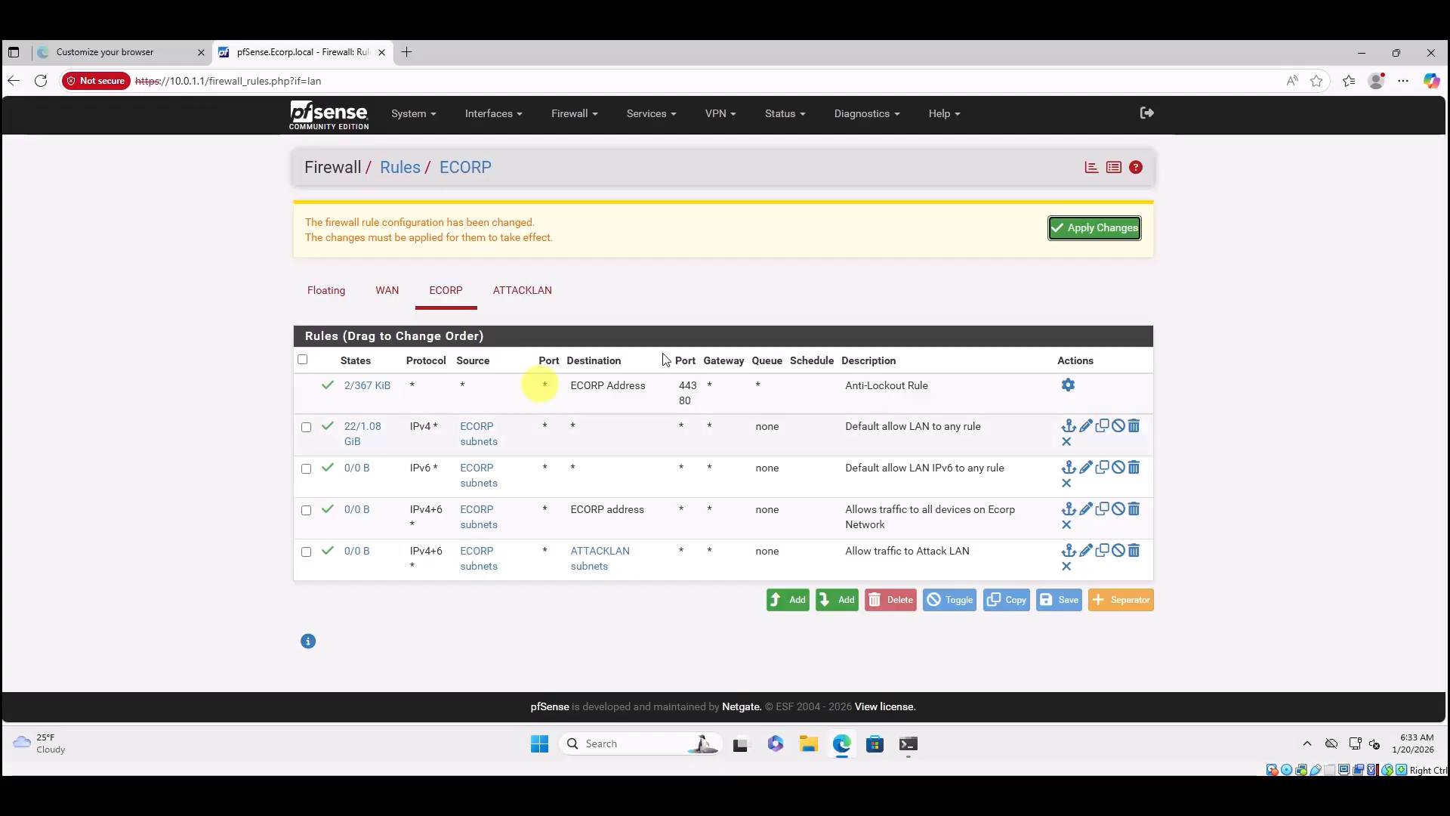
pyautogui.click(1098, 227)
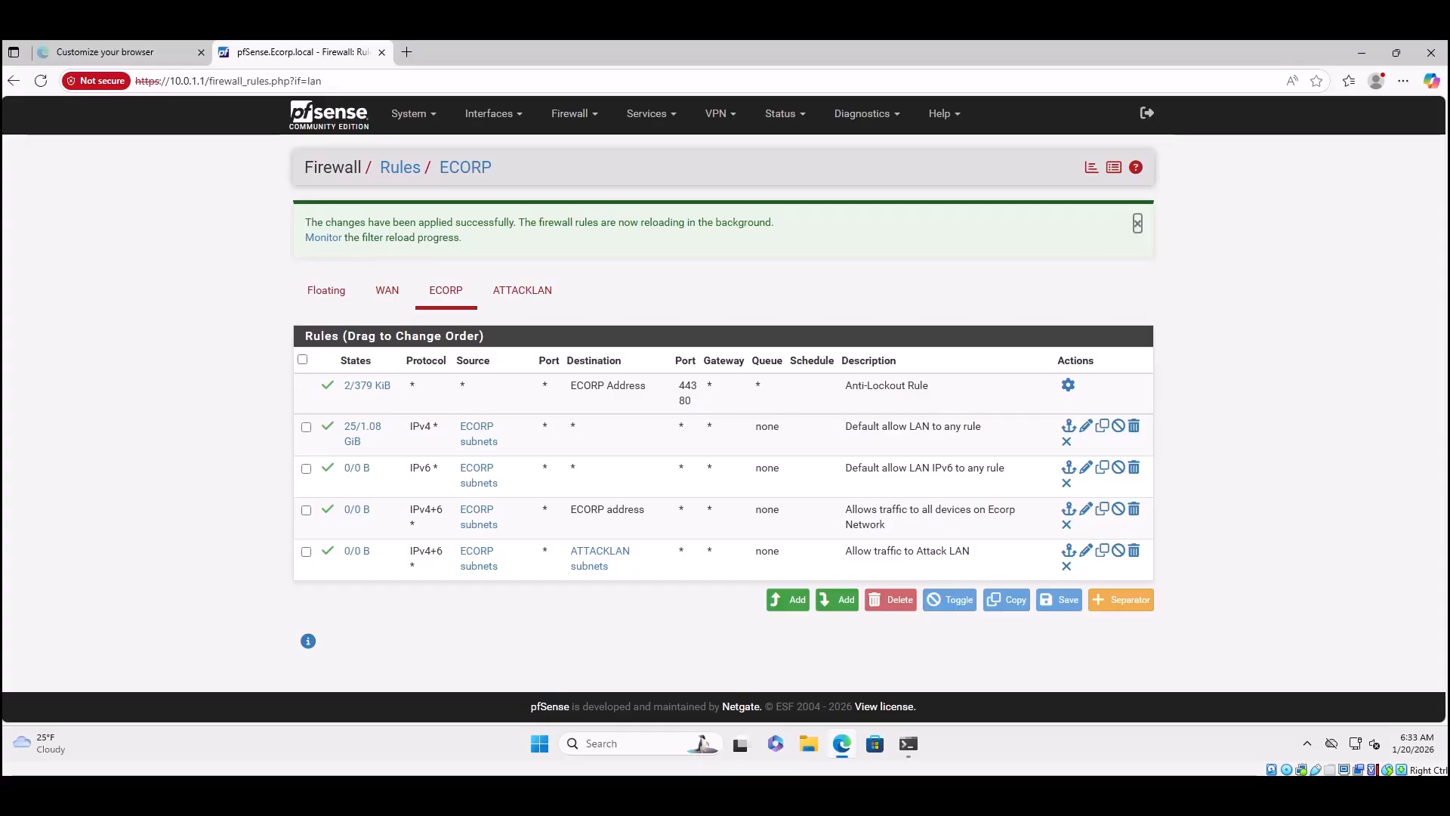
pyautogui.click(841, 599)
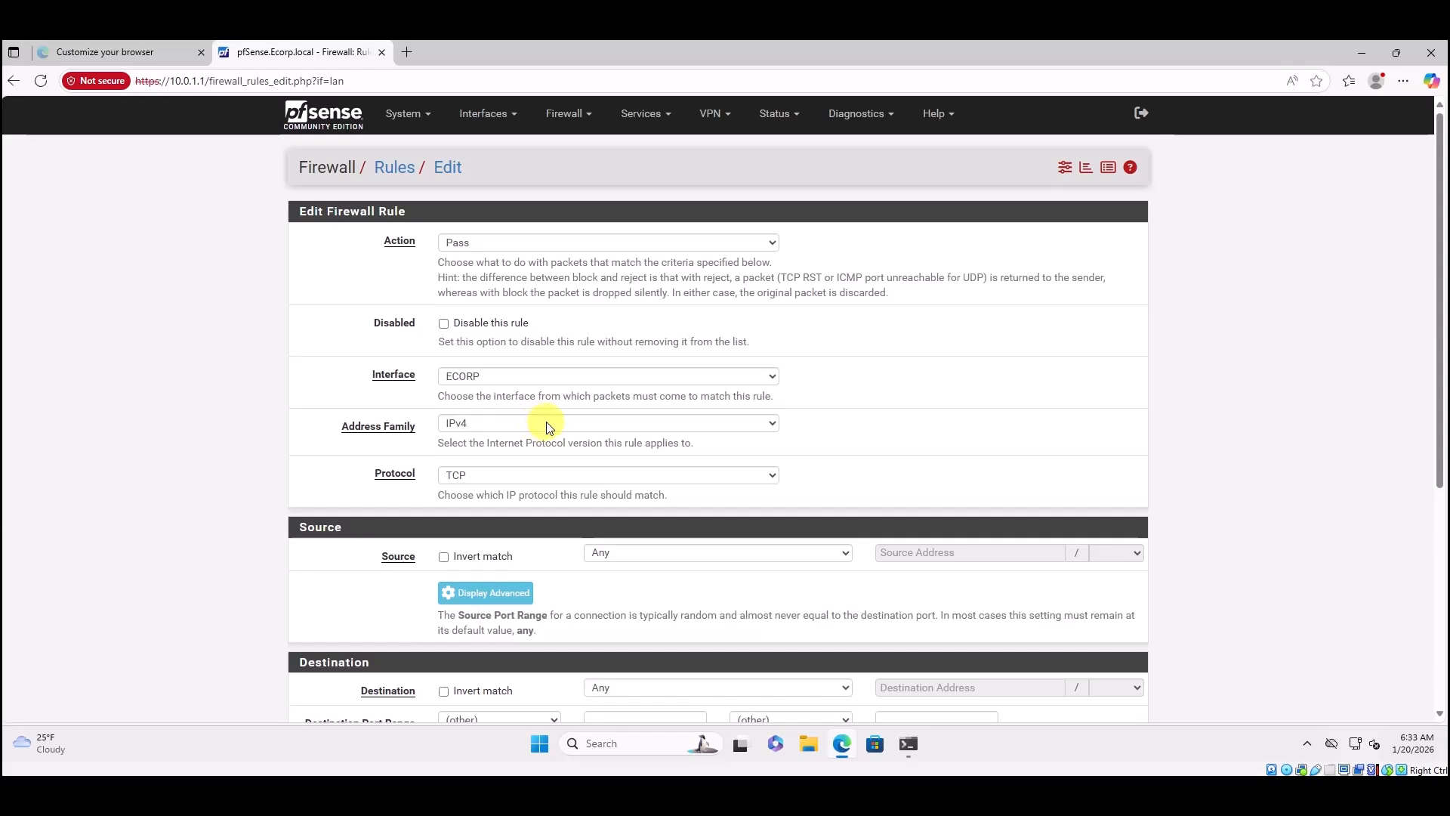
# Set the rule's protocol to Any and source to ECORP subnets.
pyautogui.click(495, 477)
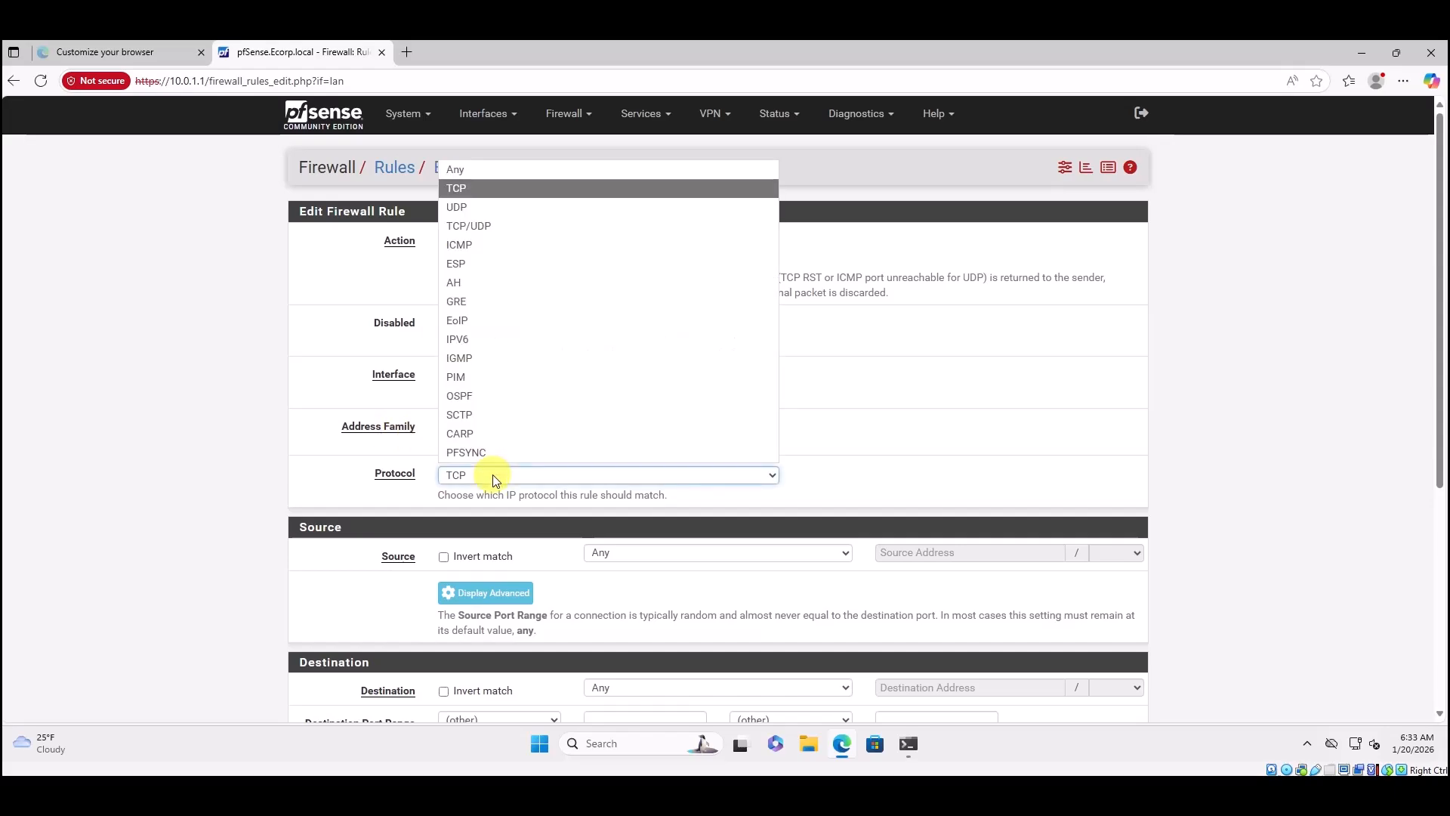
pyautogui.click(452, 170)
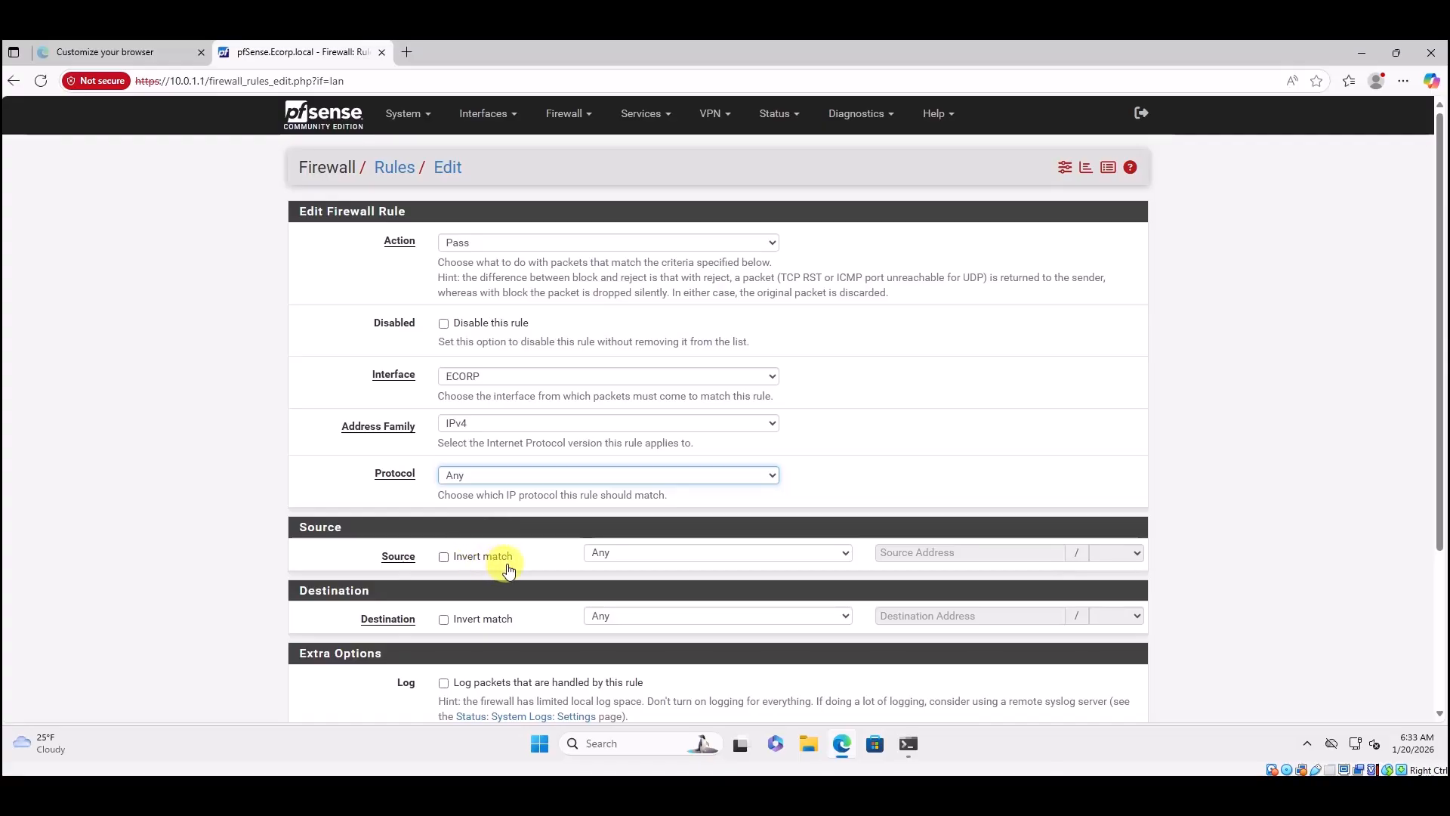
pyautogui.click(693, 562)
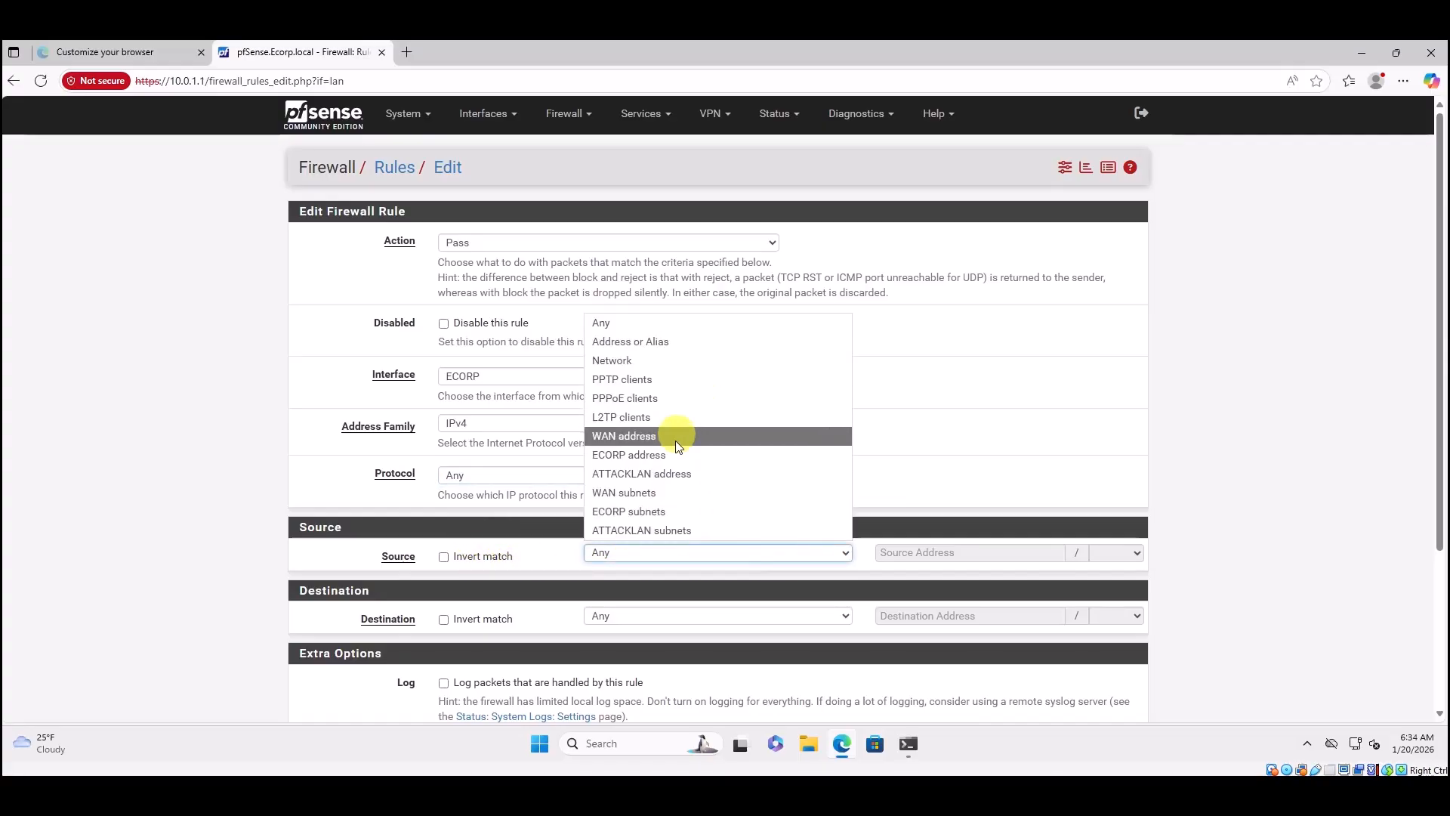
pyautogui.click(660, 511)
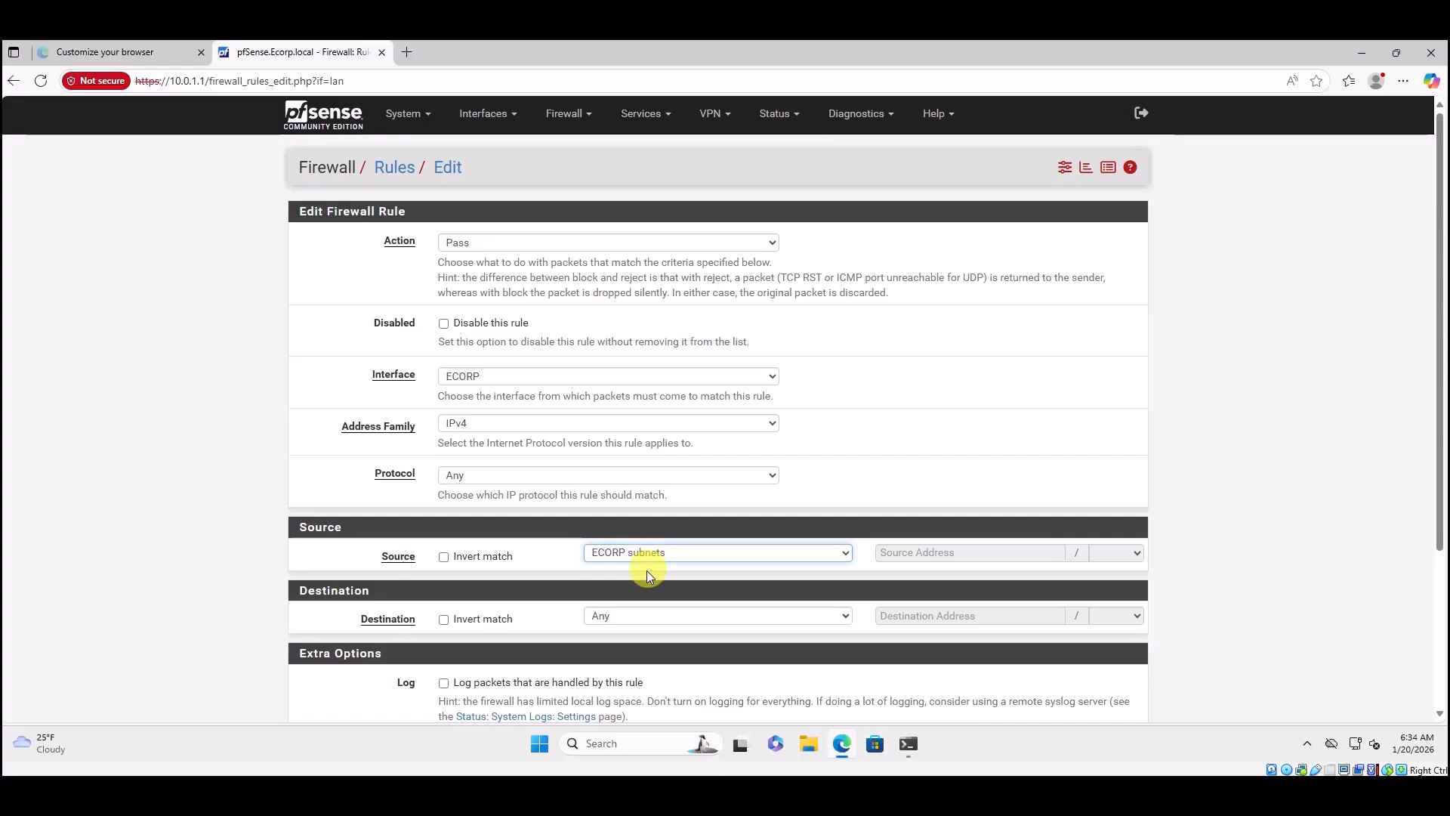
# Set the destination to the RFC1918 alias with Invert match ticked.
pyautogui.click(638, 621)
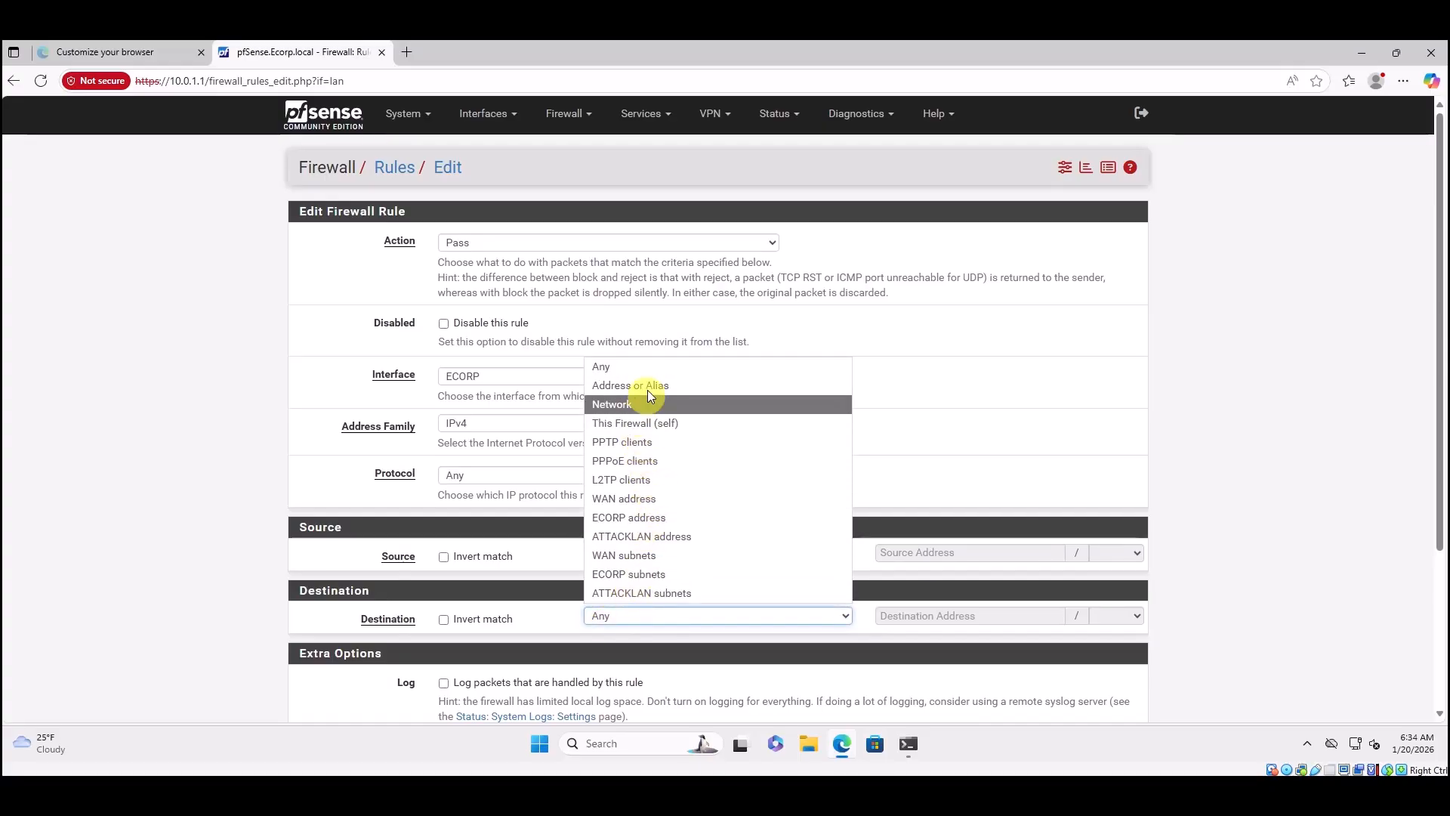
pyautogui.click(619, 385)
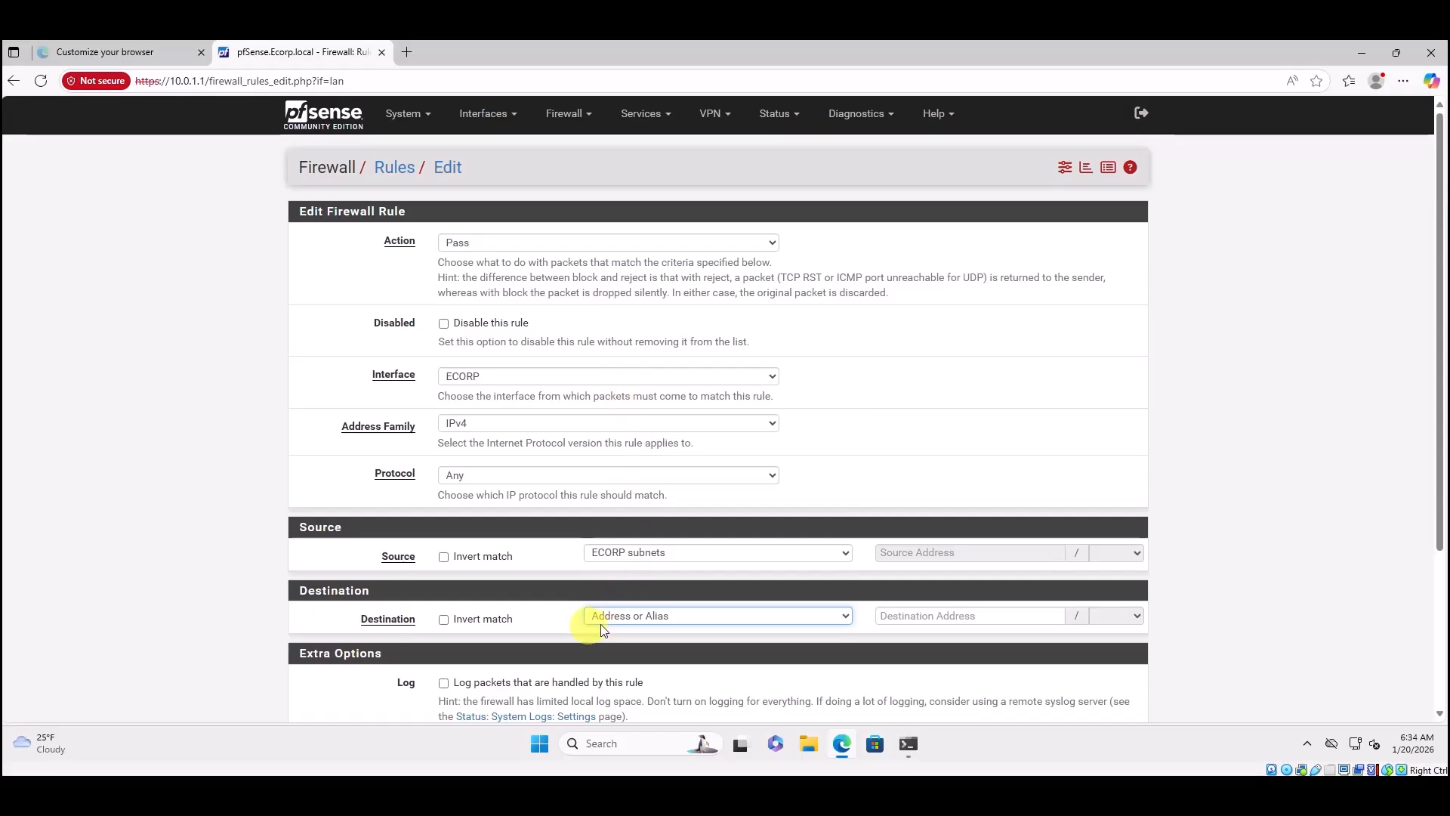
pyautogui.click(972, 617)
pyautogui.scroll(-3, 890, 397)
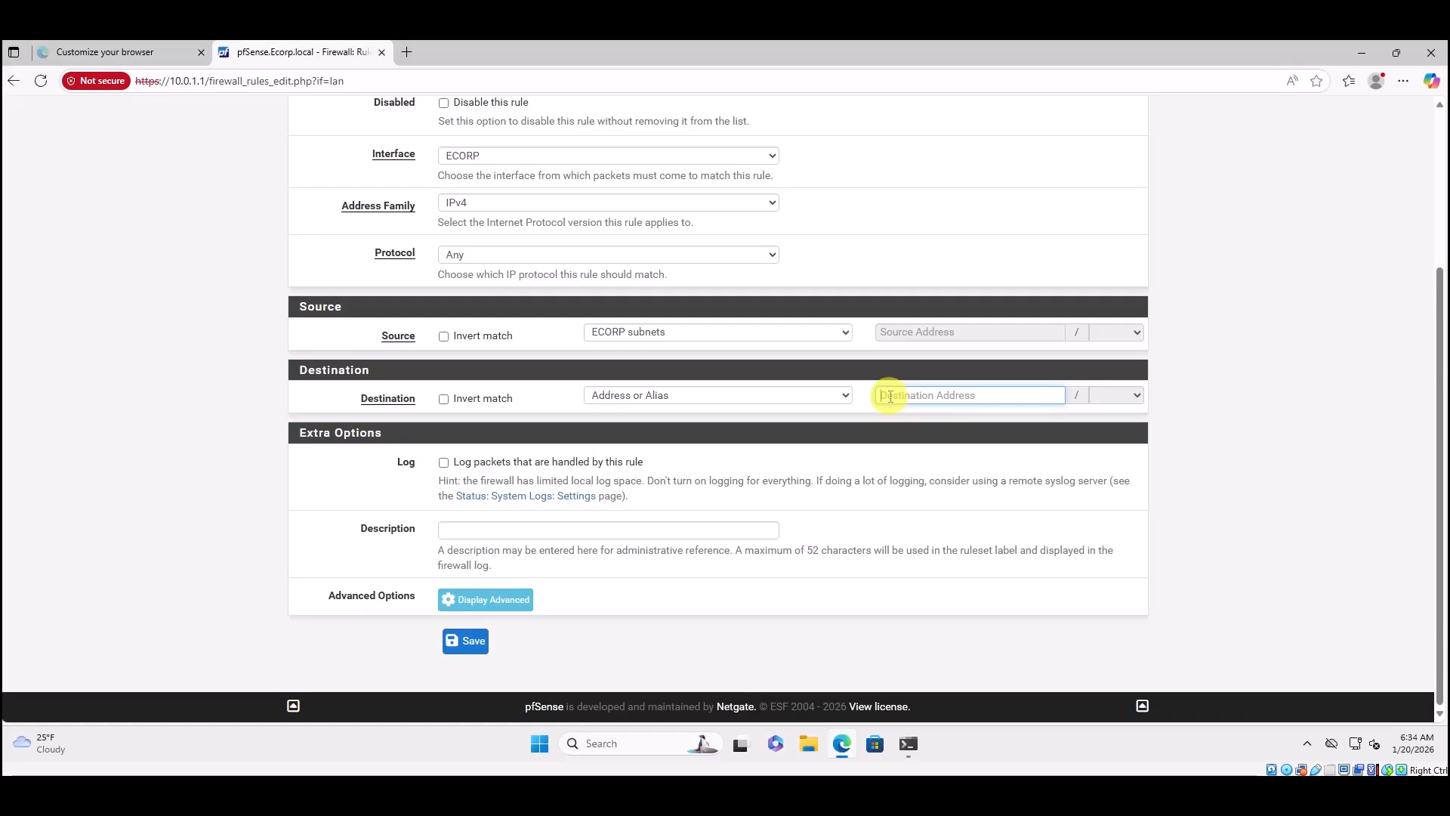
pyautogui.write('RFC')
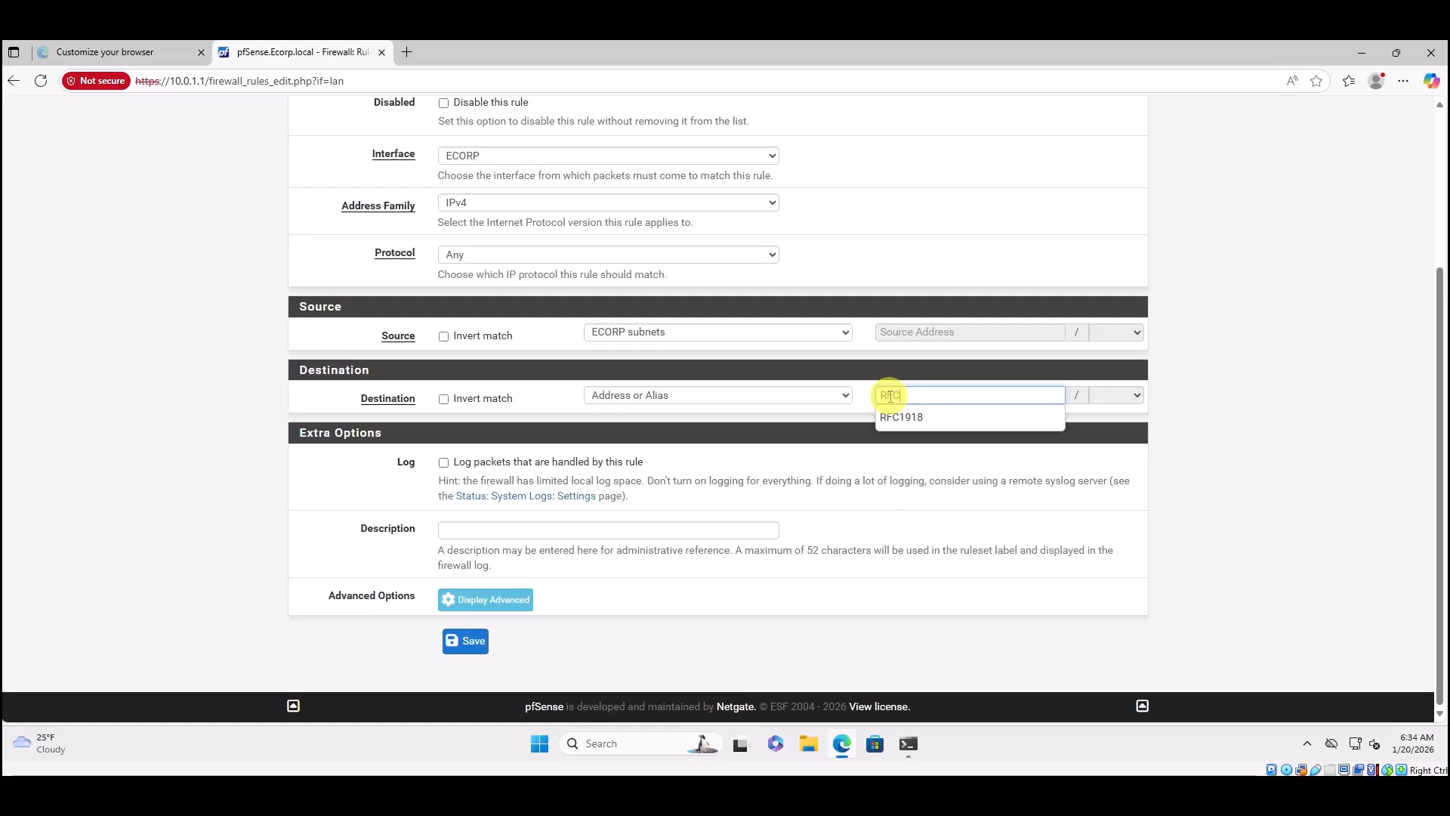
pyautogui.click(899, 417)
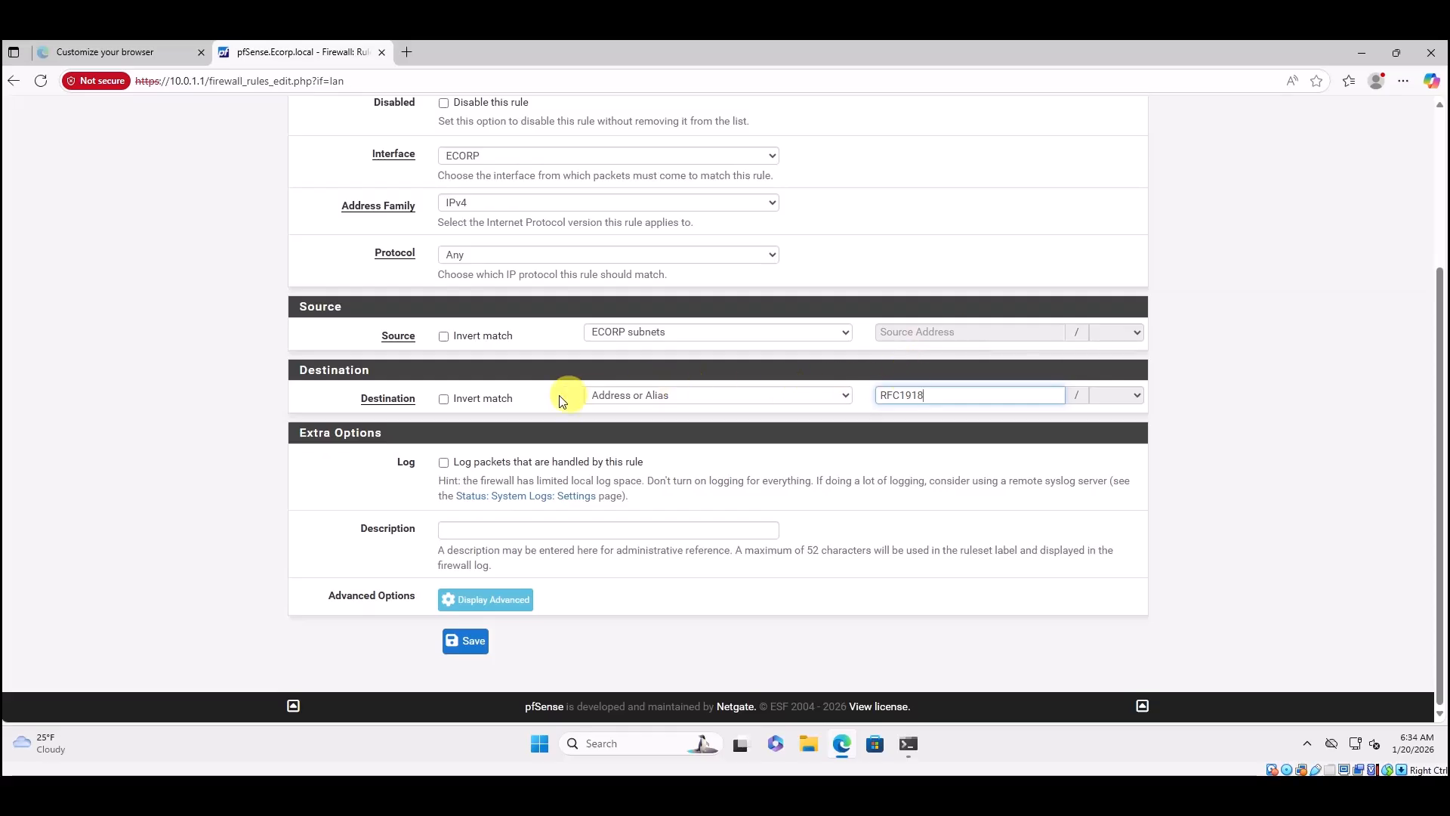
pyautogui.click(443, 400)
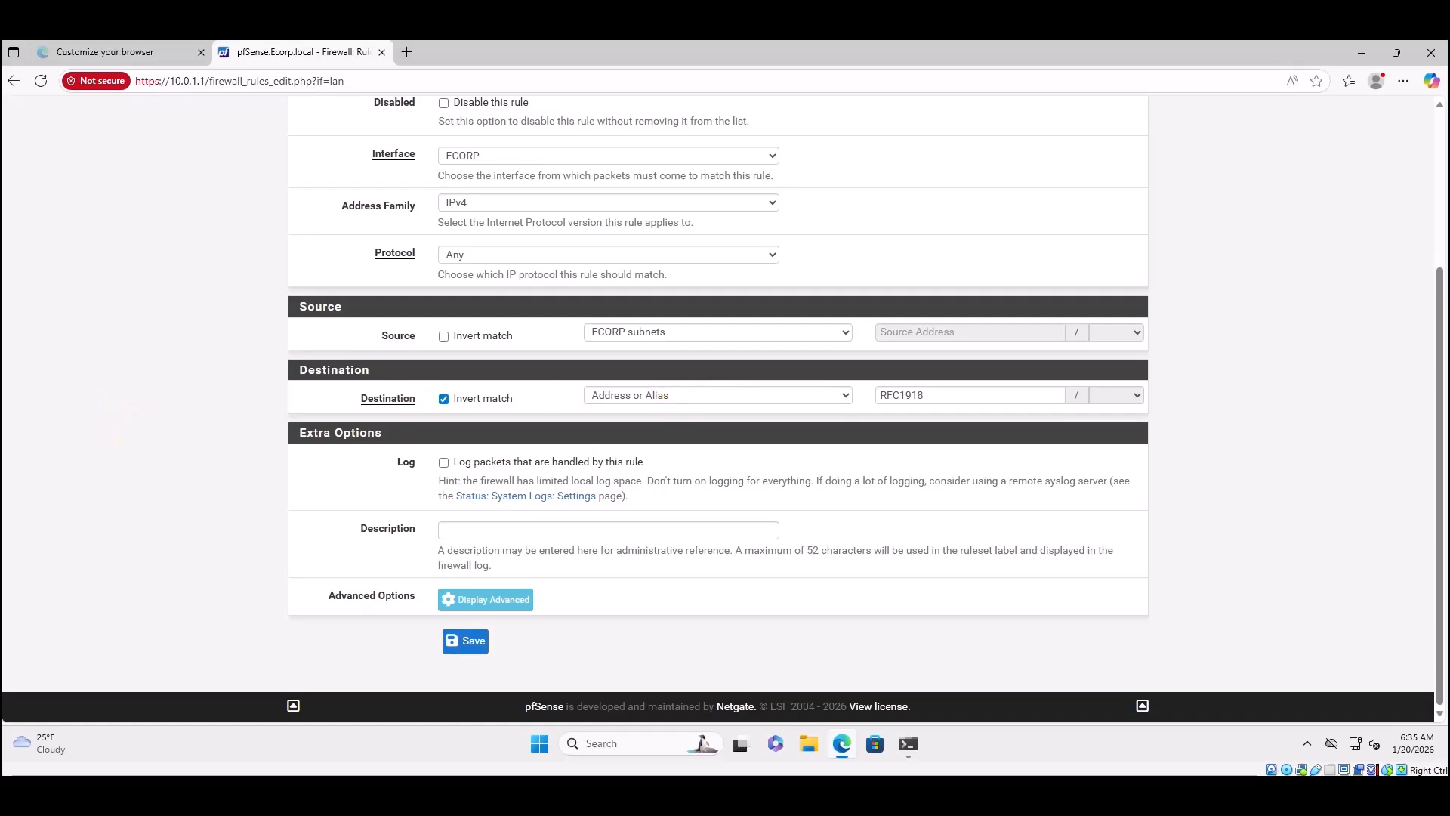
# Enter the description 'Allows traffic to any non-private IP (Internet)' and save the internet-access rule.
pyautogui.click(454, 531)
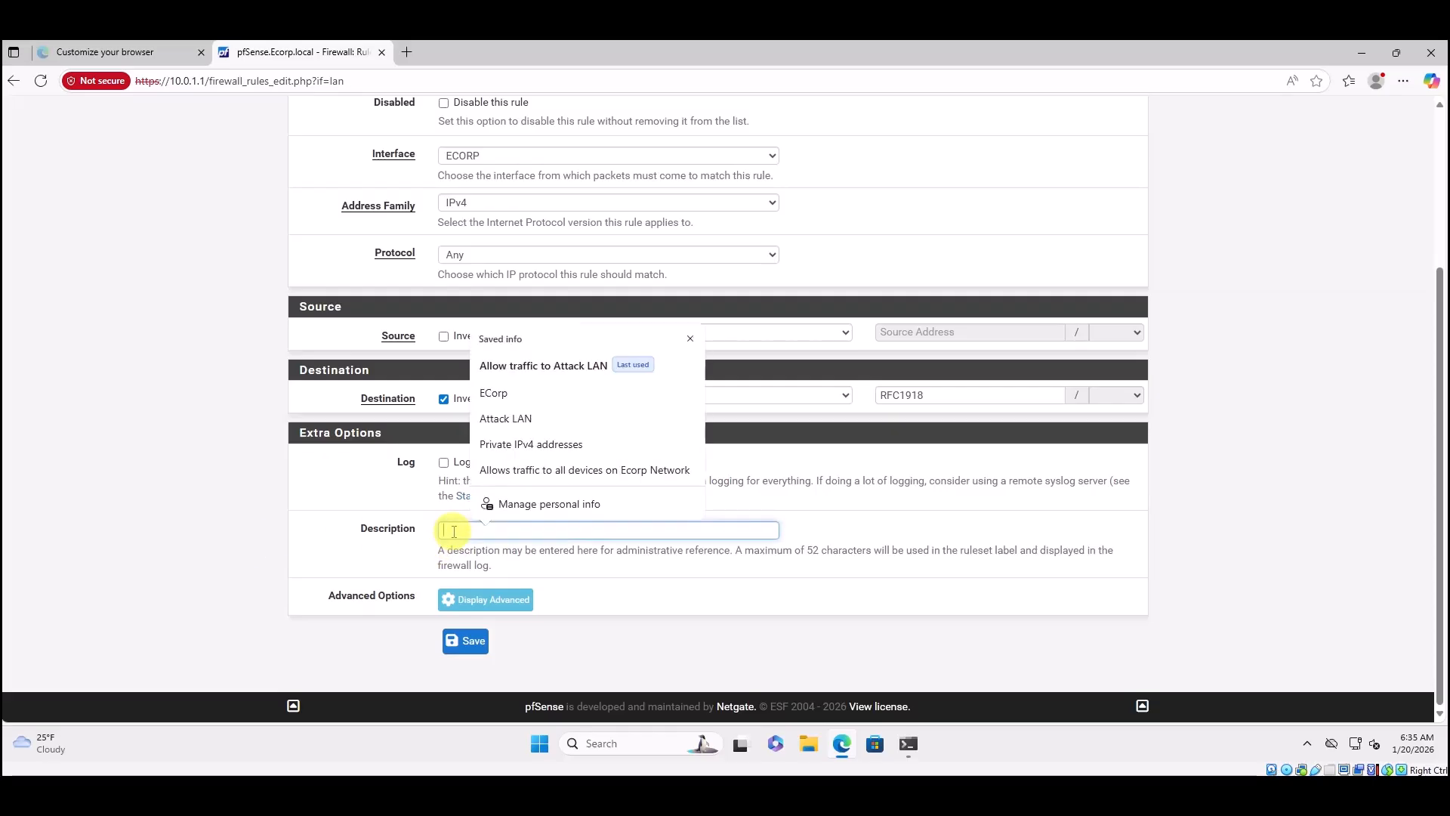
pyautogui.write('Allows')
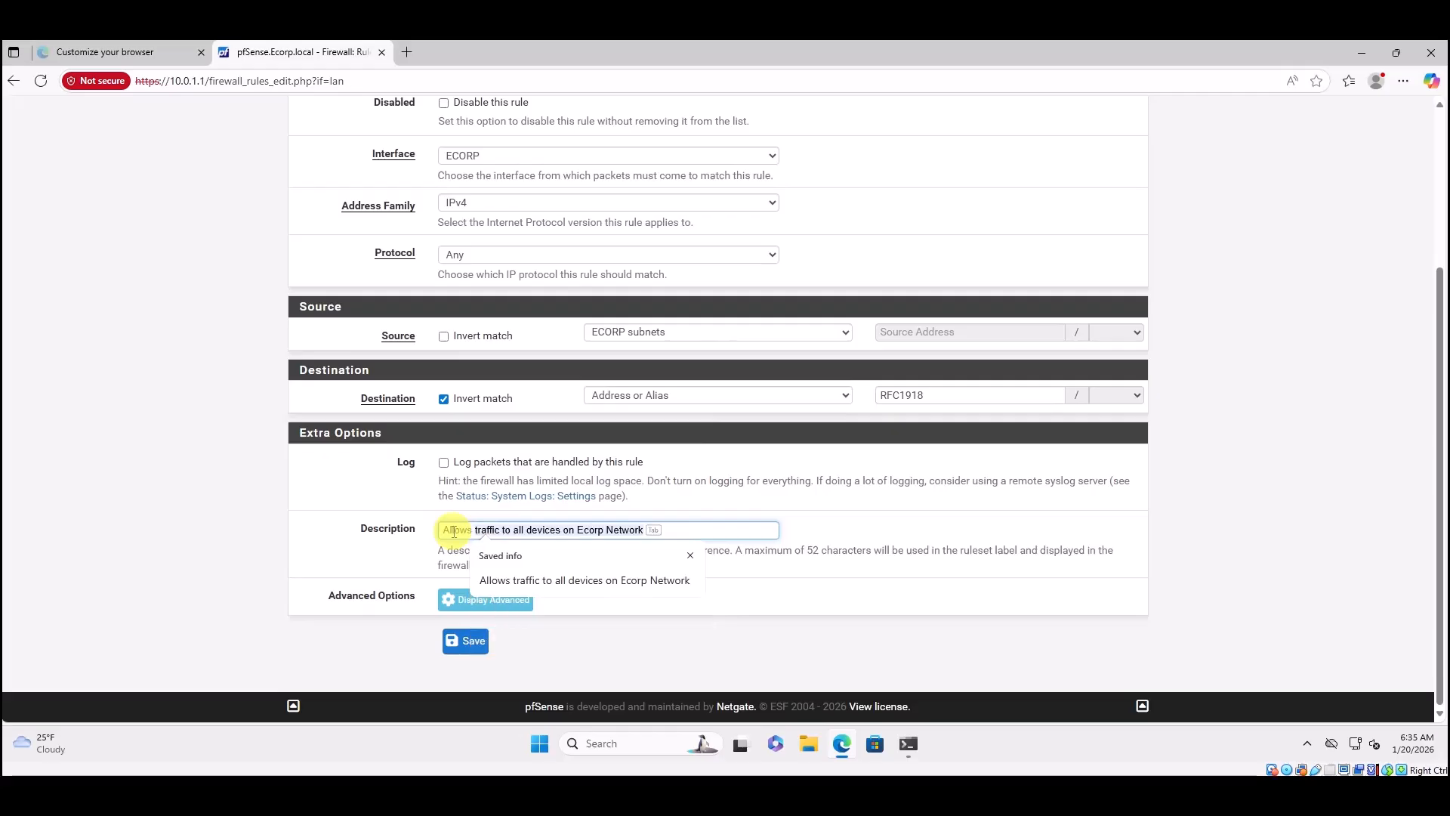
pyautogui.write(' traffic to any non-')
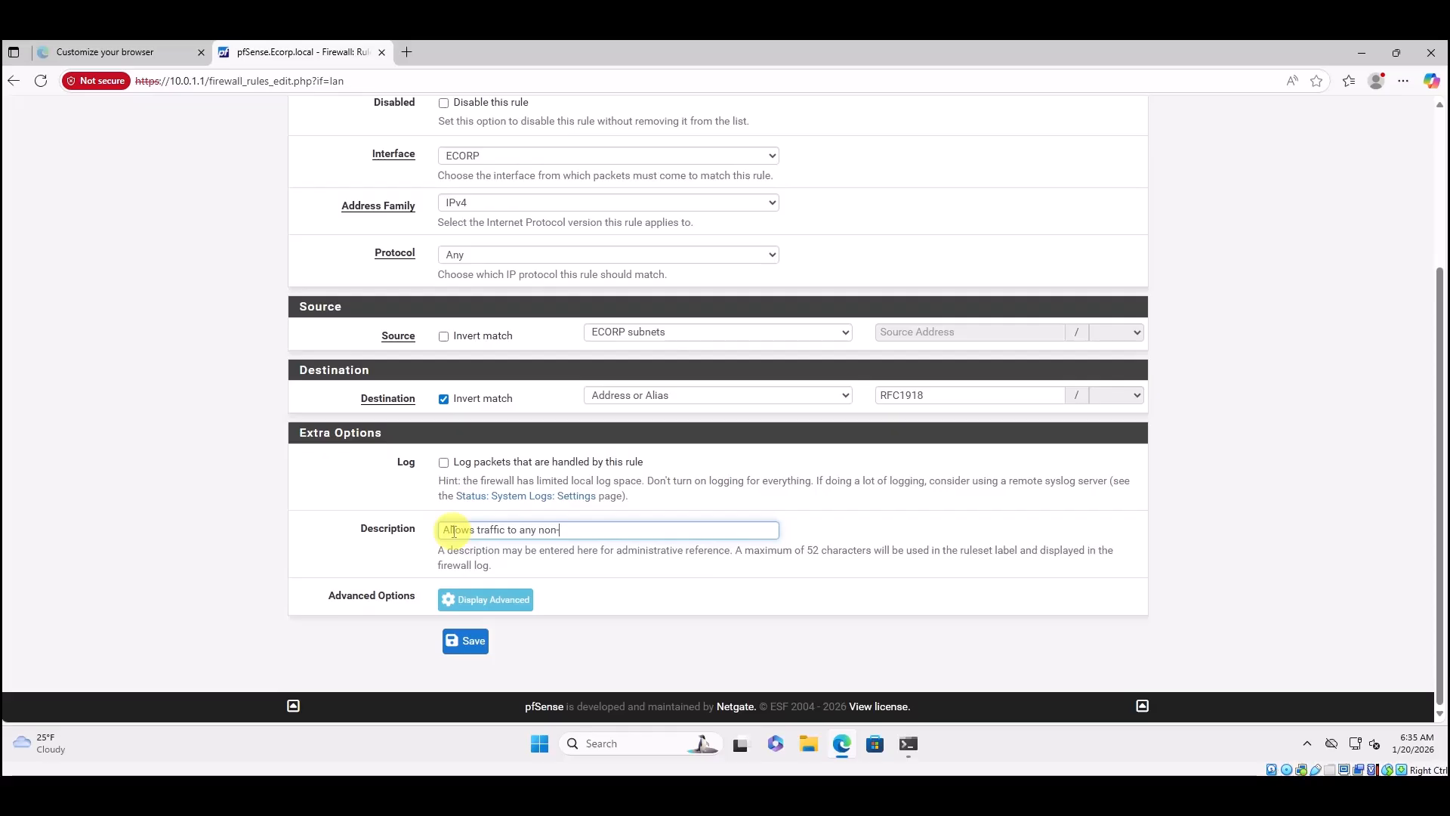
pyautogui.write('private IP (Internet)')
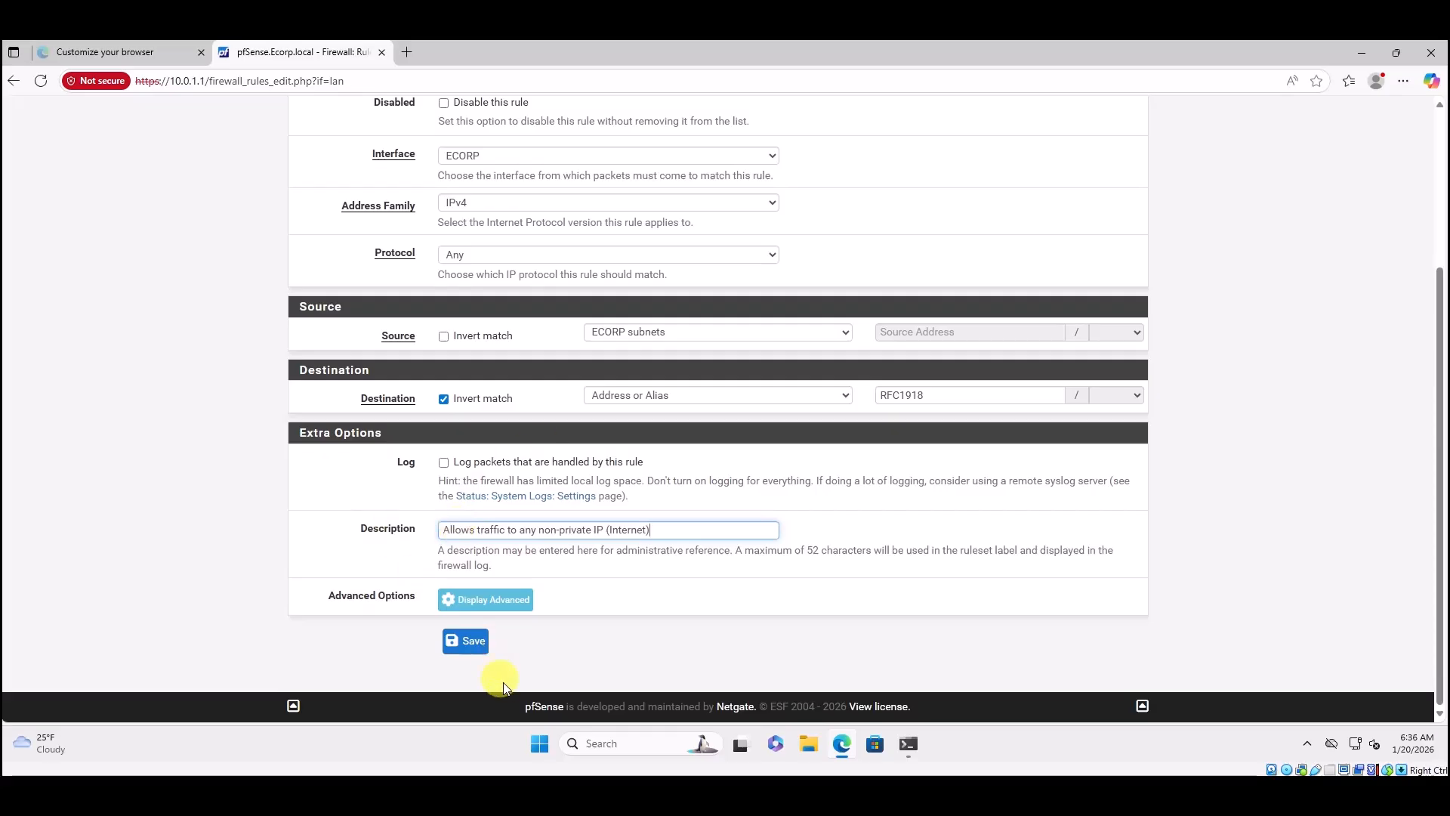
pyautogui.click(482, 643)
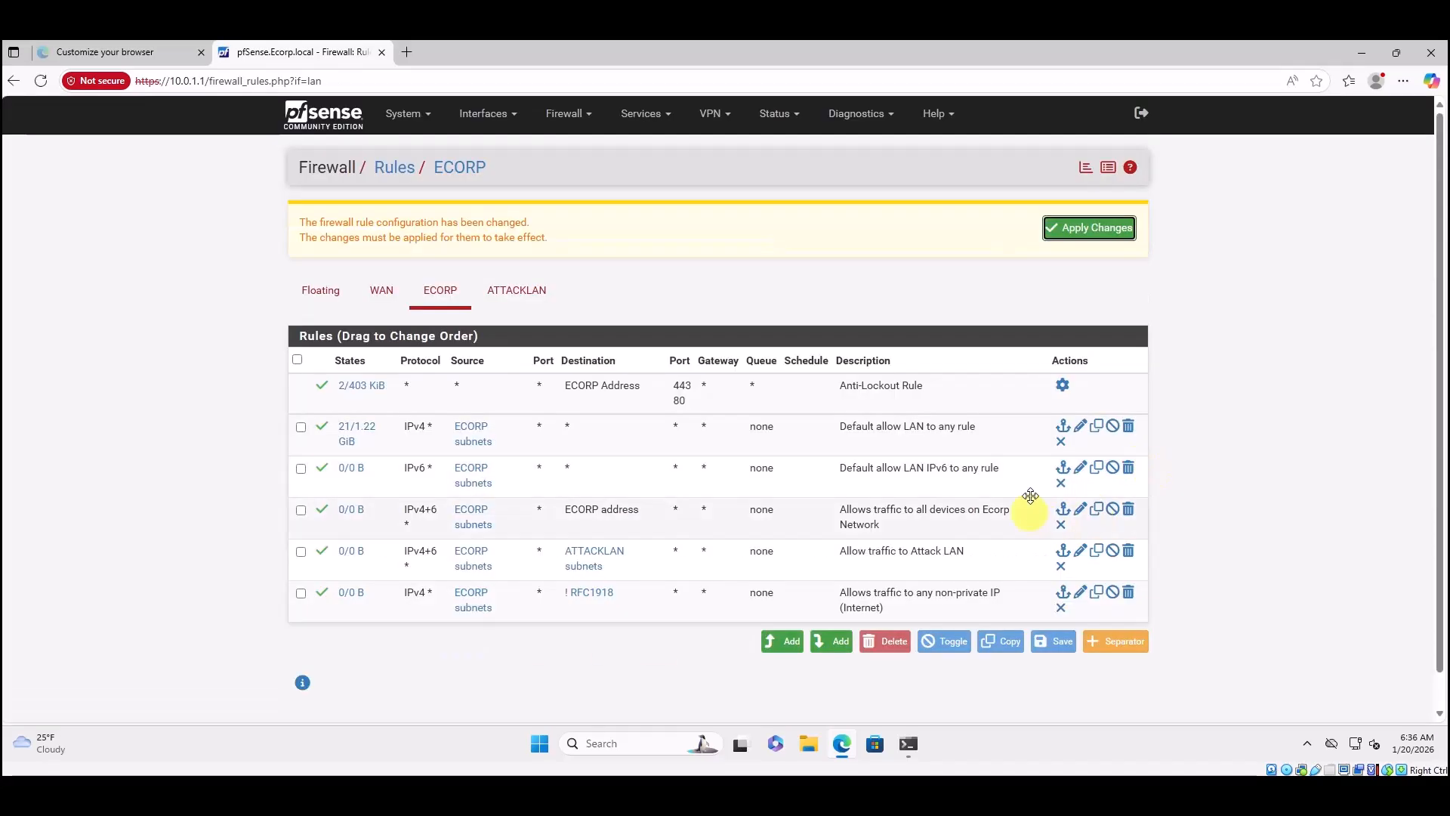
# Apply the changes so the internet-access rule goes live among the ECORP rules.
pyautogui.click(1090, 228)
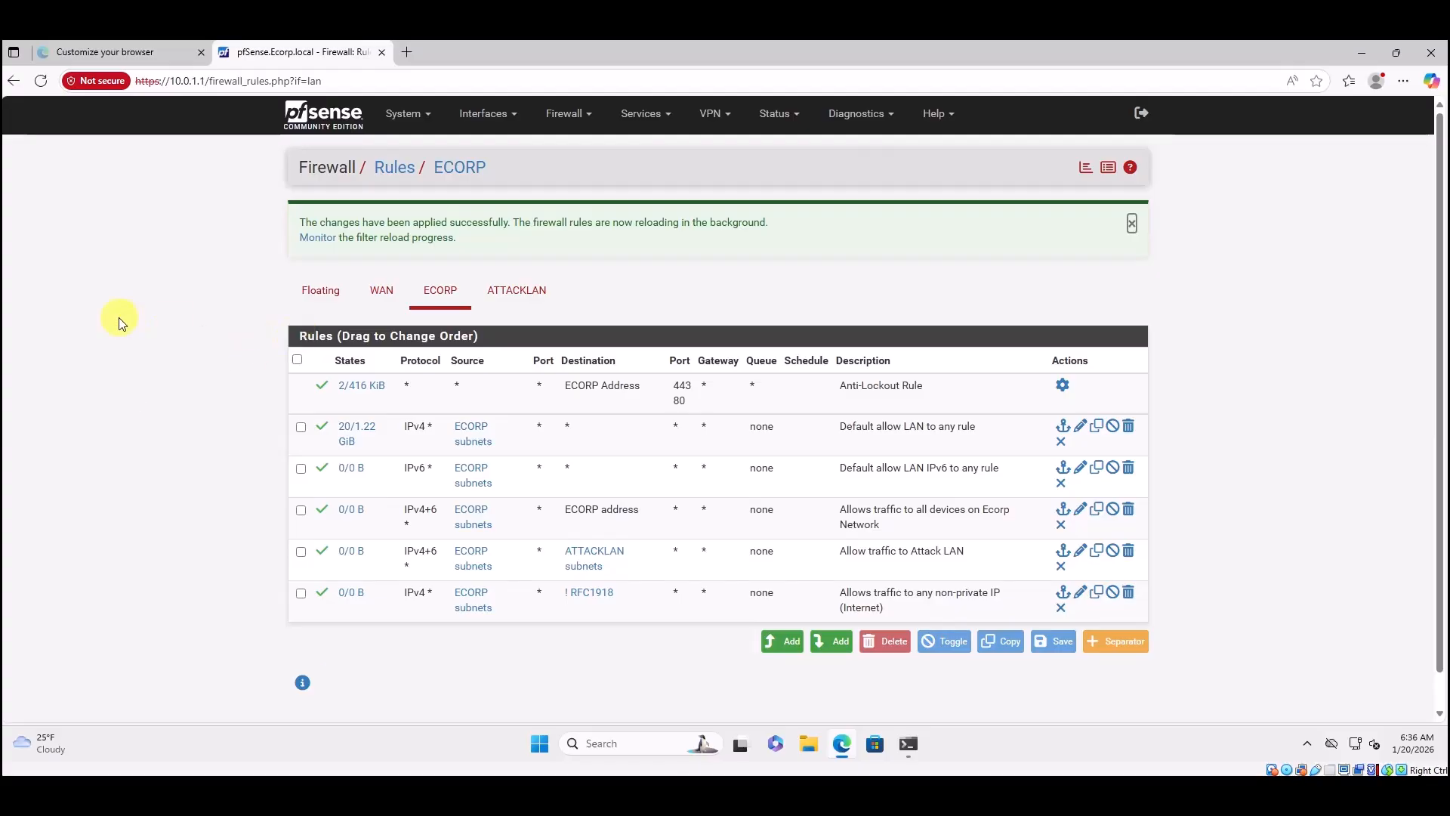
# Add a new rule at the bottom with action Block and address family IPv4+IPv6.
pyautogui.click(824, 640)
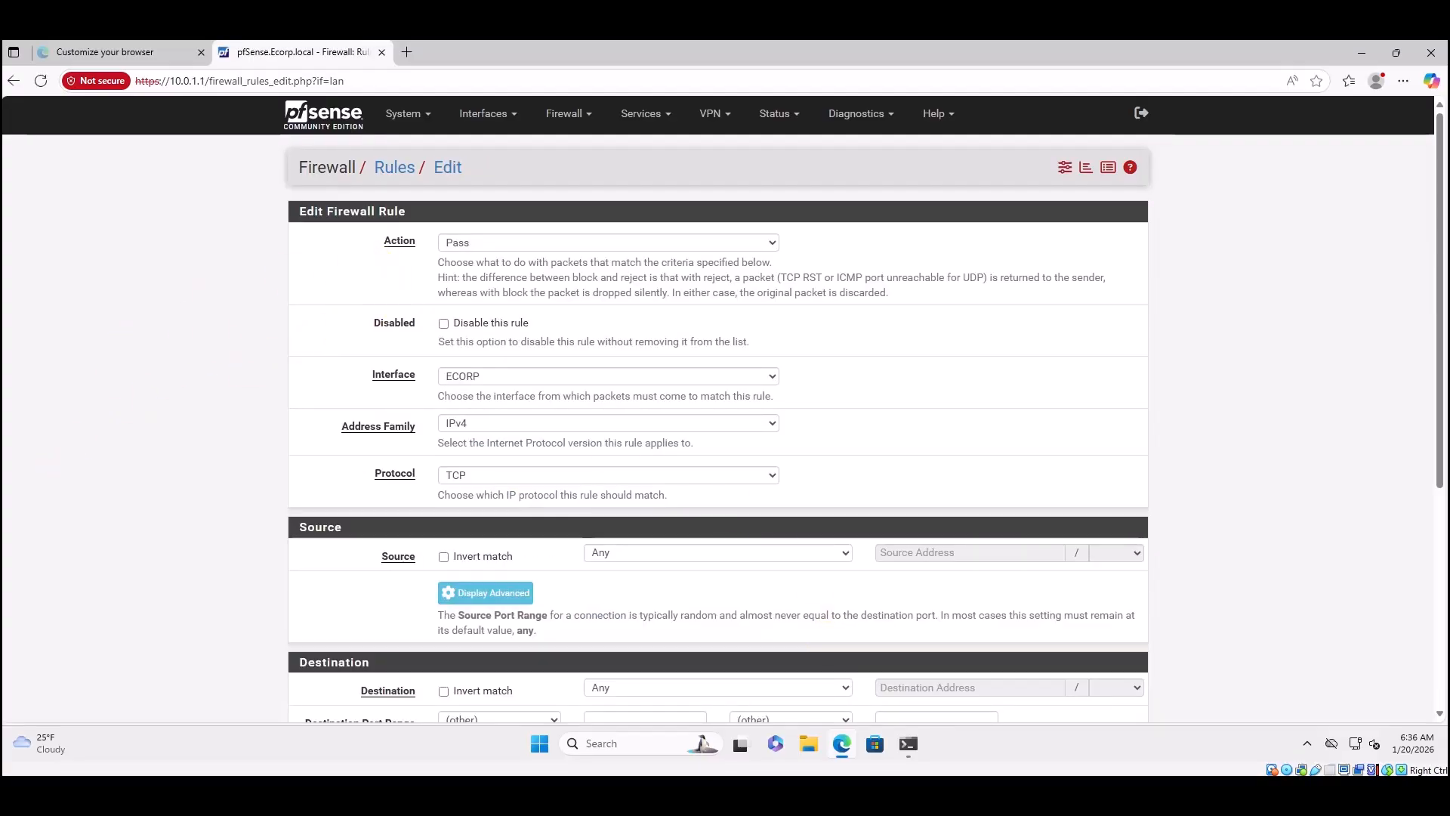
pyautogui.click(534, 243)
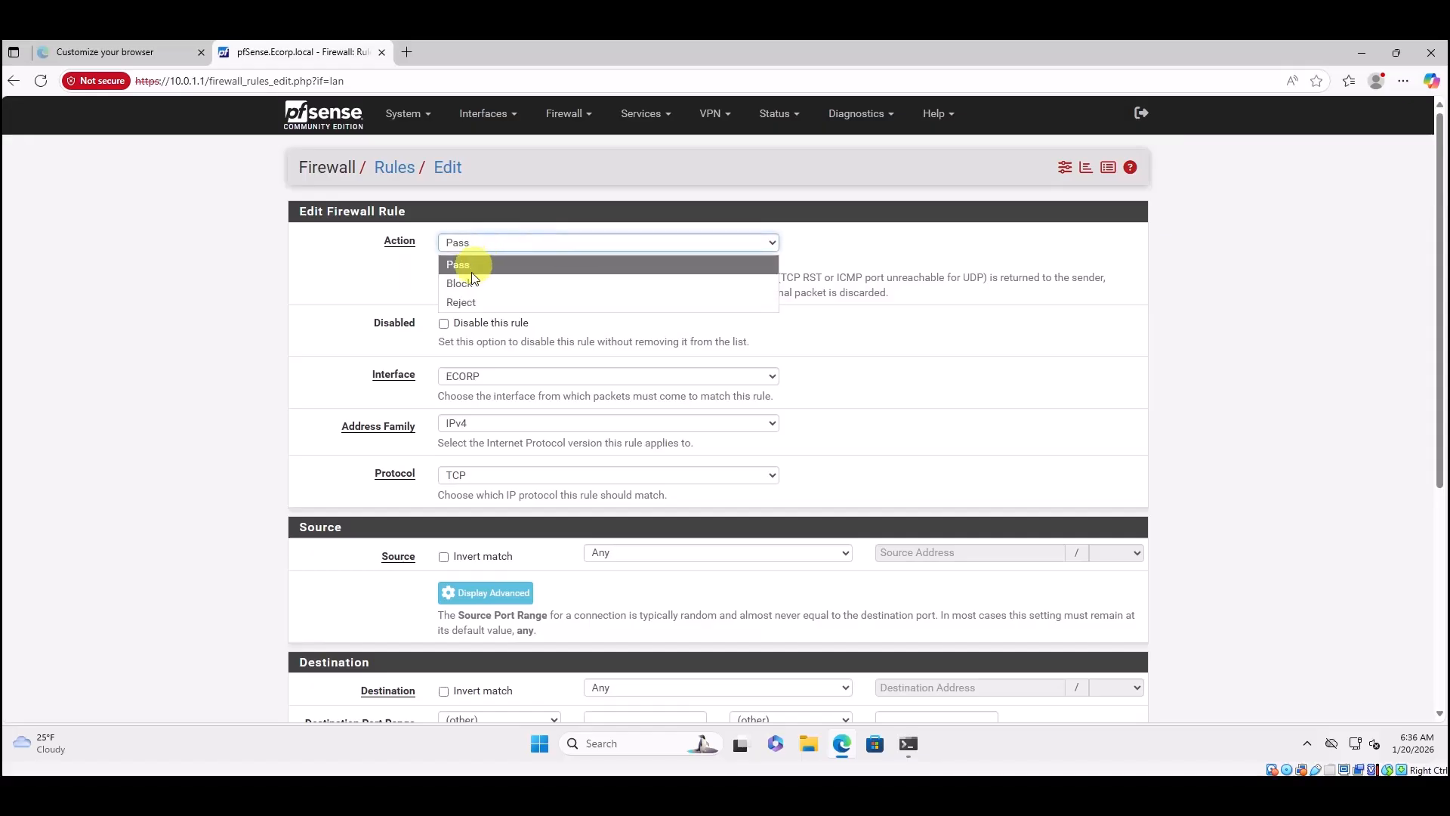
pyautogui.click(456, 279)
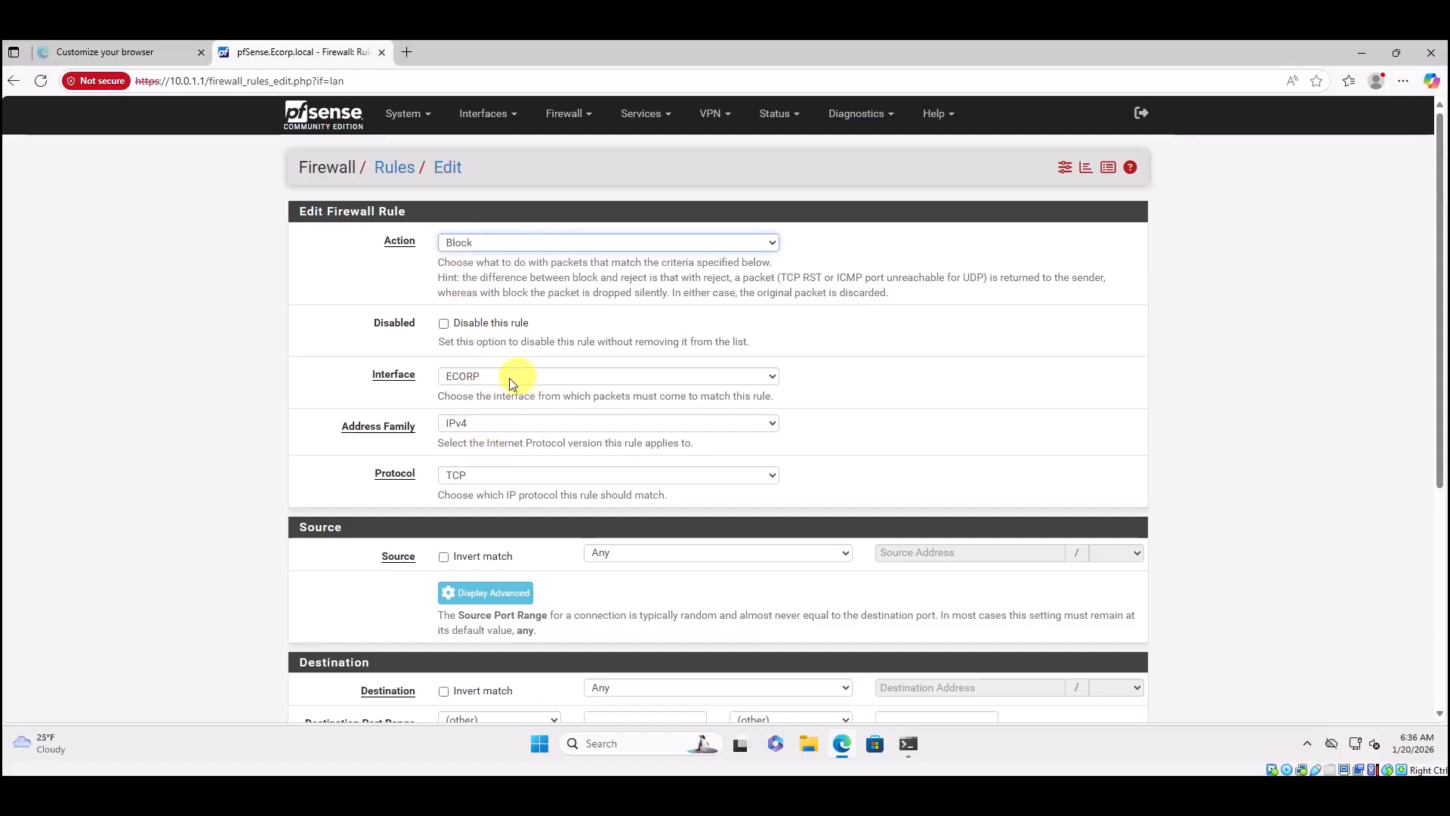
pyautogui.click(509, 423)
pyautogui.click(479, 484)
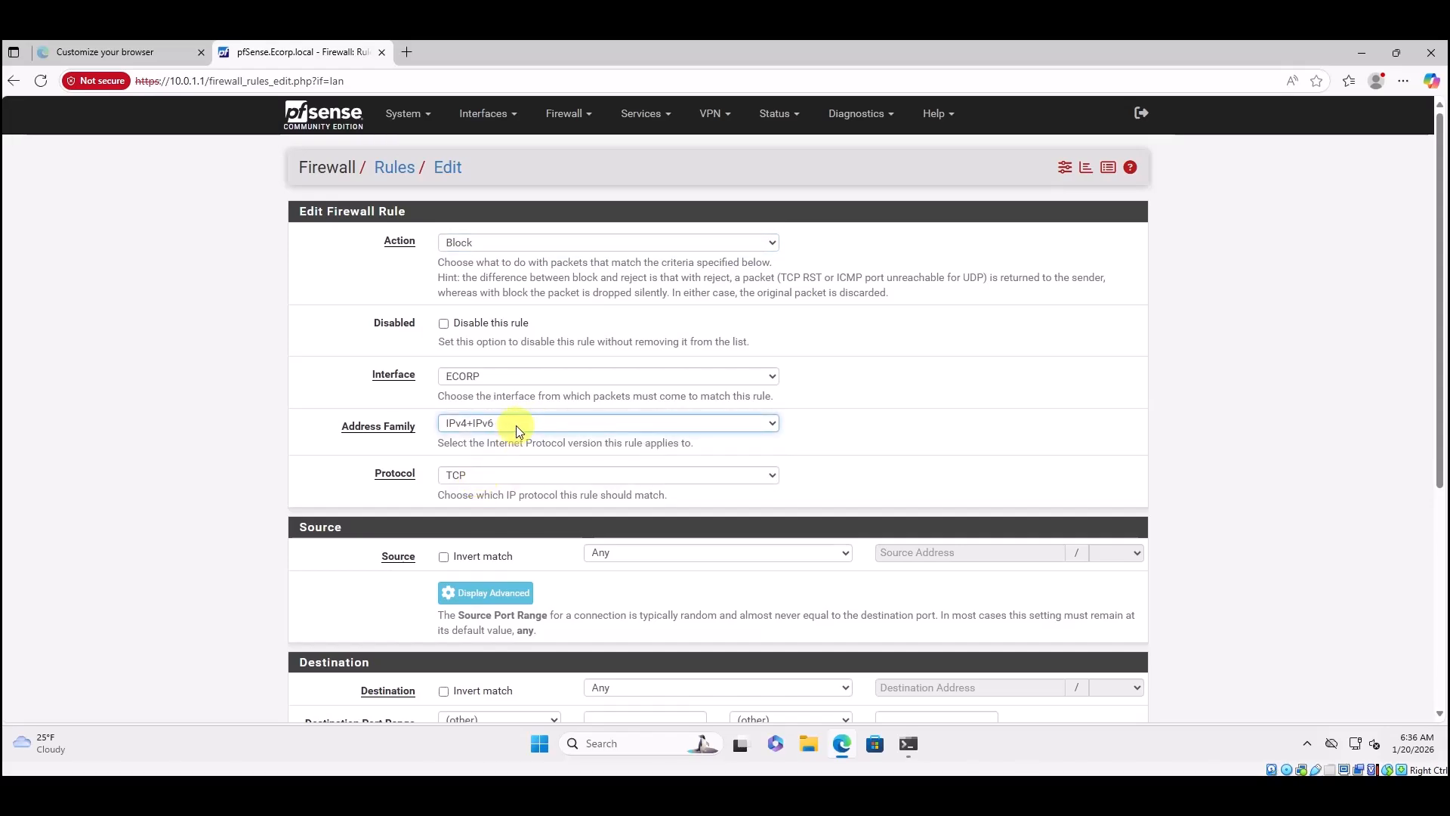
# Set protocol to Any, source to ECORP subnets, and leave the destination as Any.
pyautogui.click(464, 476)
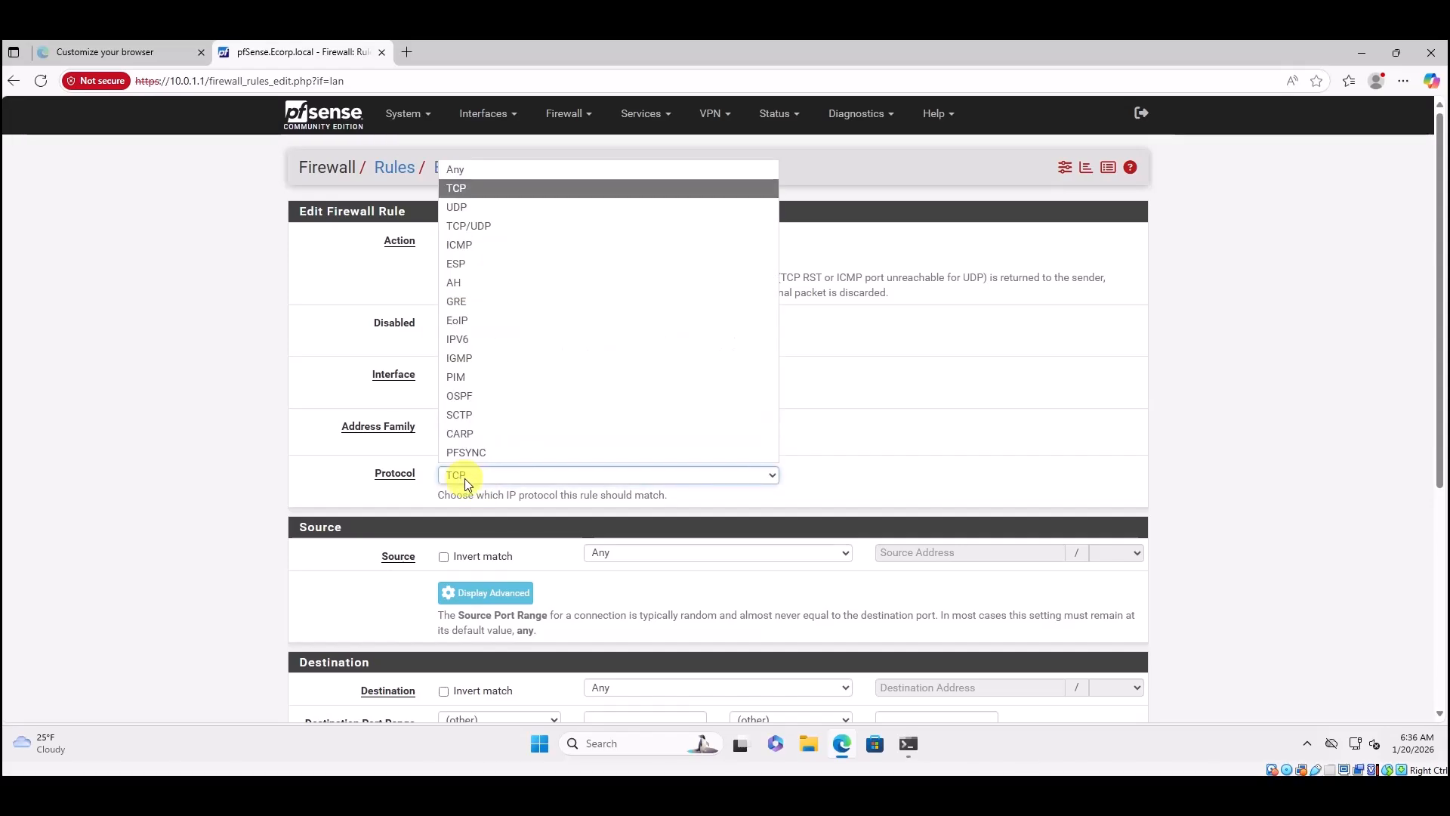
pyautogui.click(459, 169)
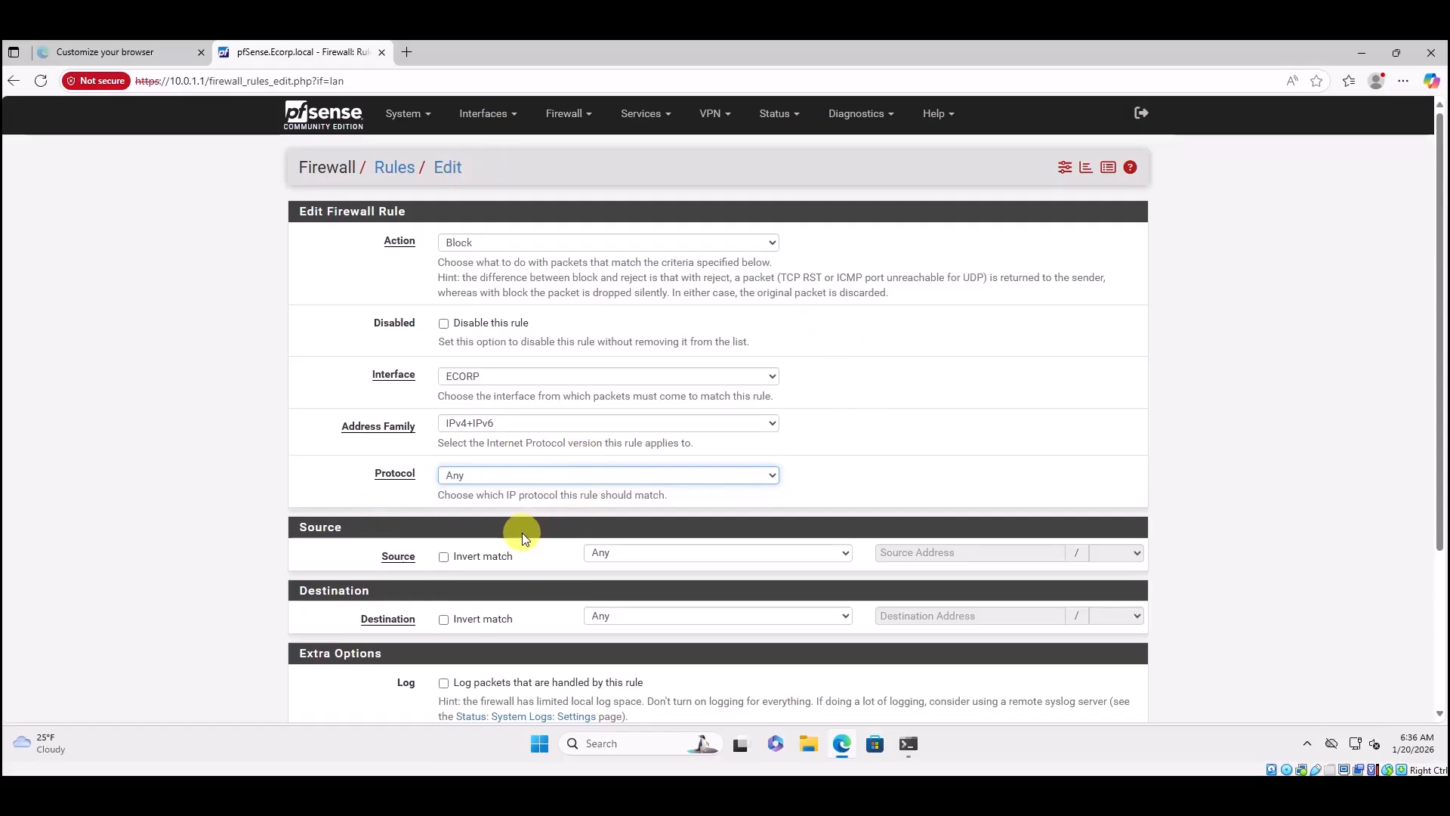
pyautogui.click(598, 553)
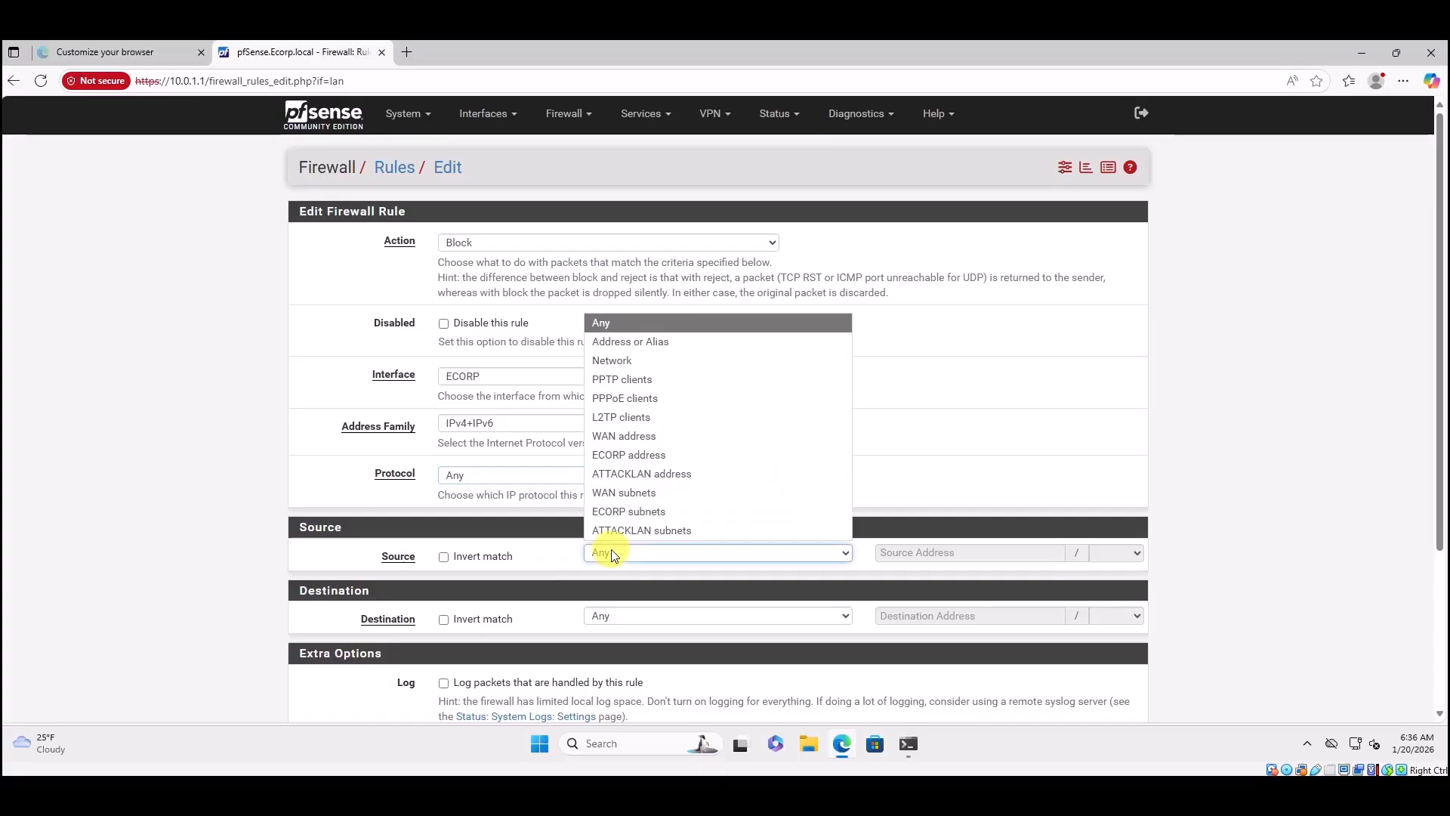
pyautogui.click(664, 511)
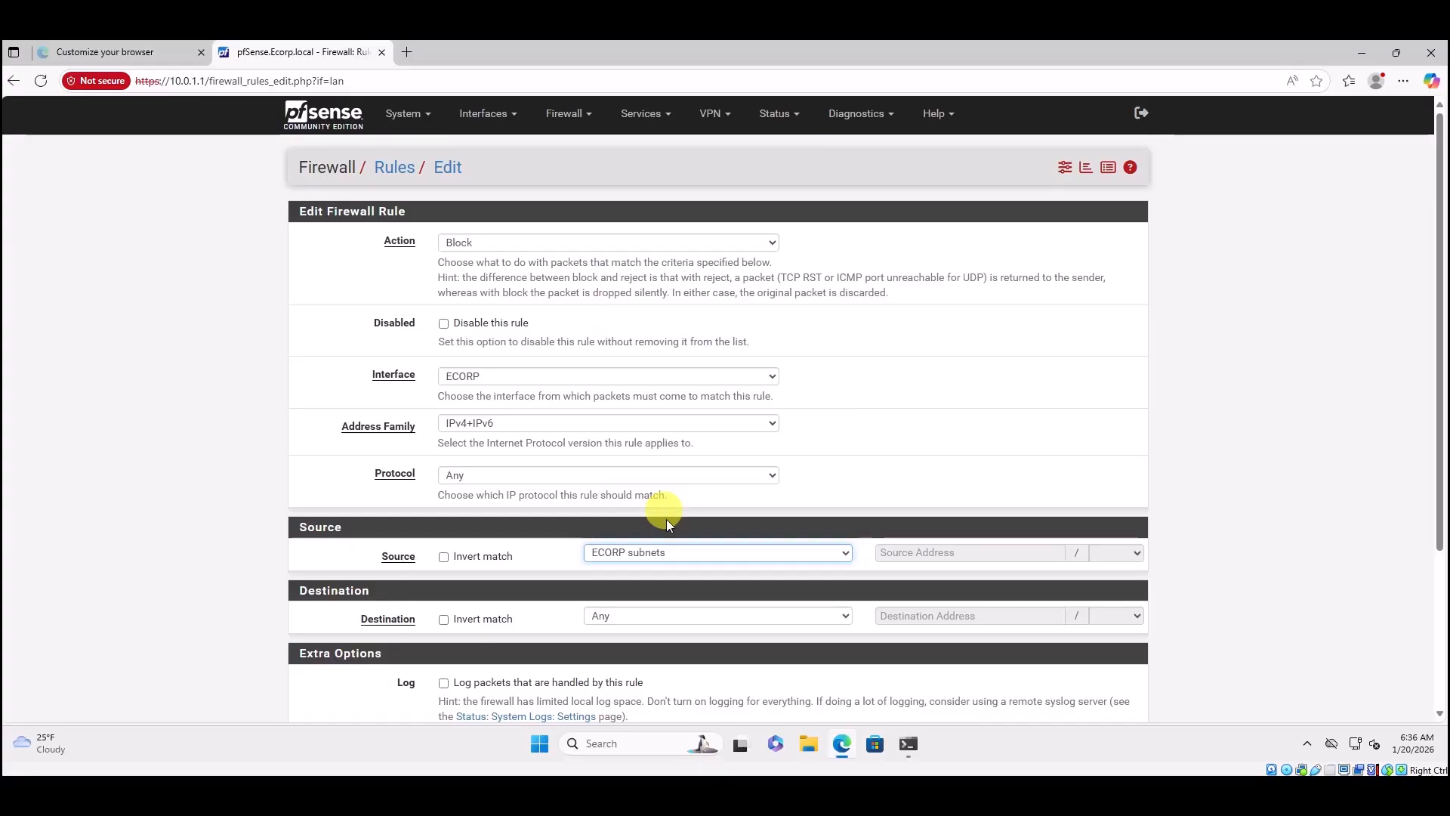
pyautogui.click(642, 621)
pyautogui.click(550, 628)
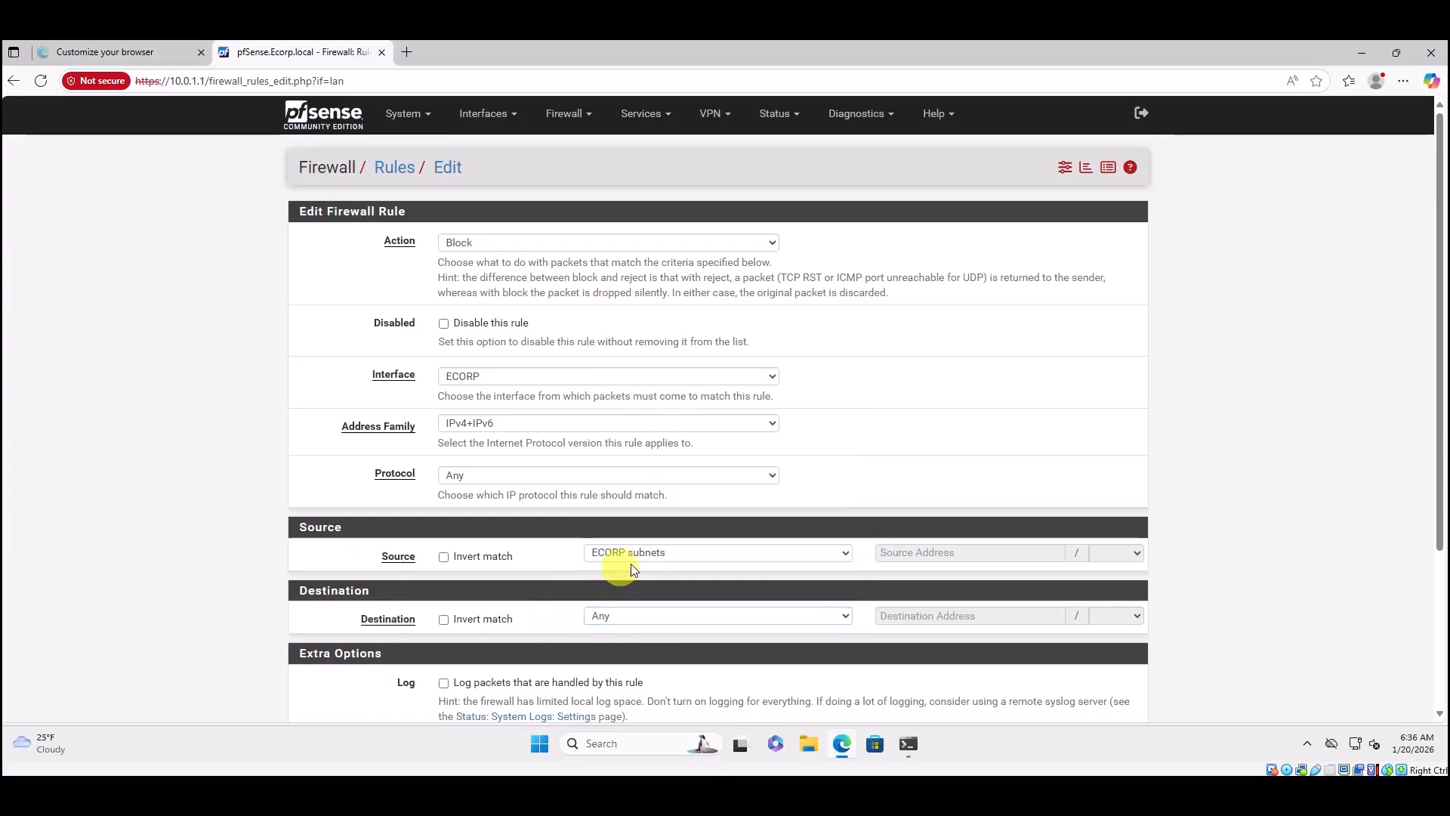
pyautogui.scroll(-1, 657, 559)
pyautogui.scroll(-2, 670, 550)
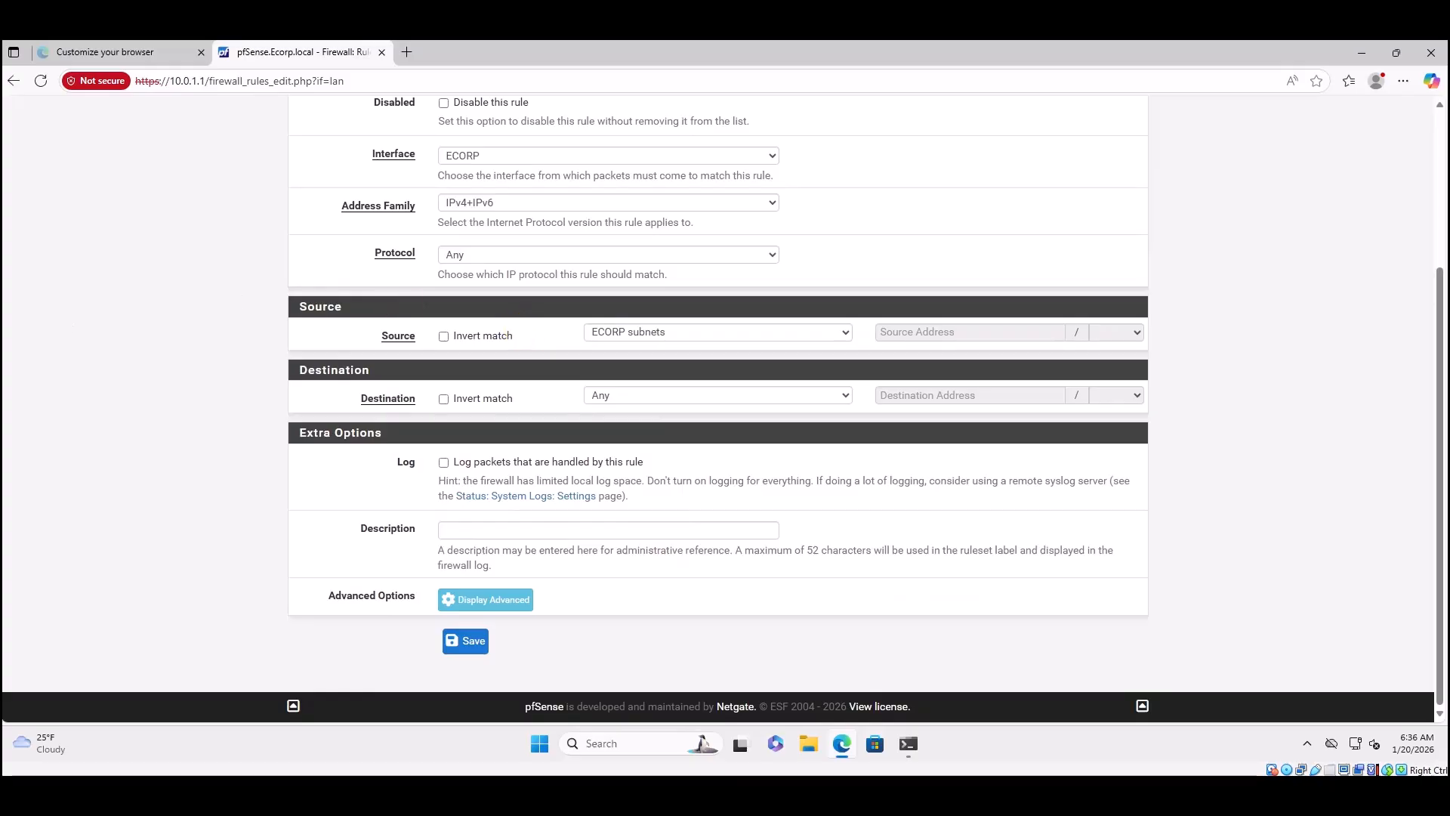
# Enter 'Block Access to everything else.' as the block rule's description and save the rule.
pyautogui.click(462, 532)
pyautogui.write('B')
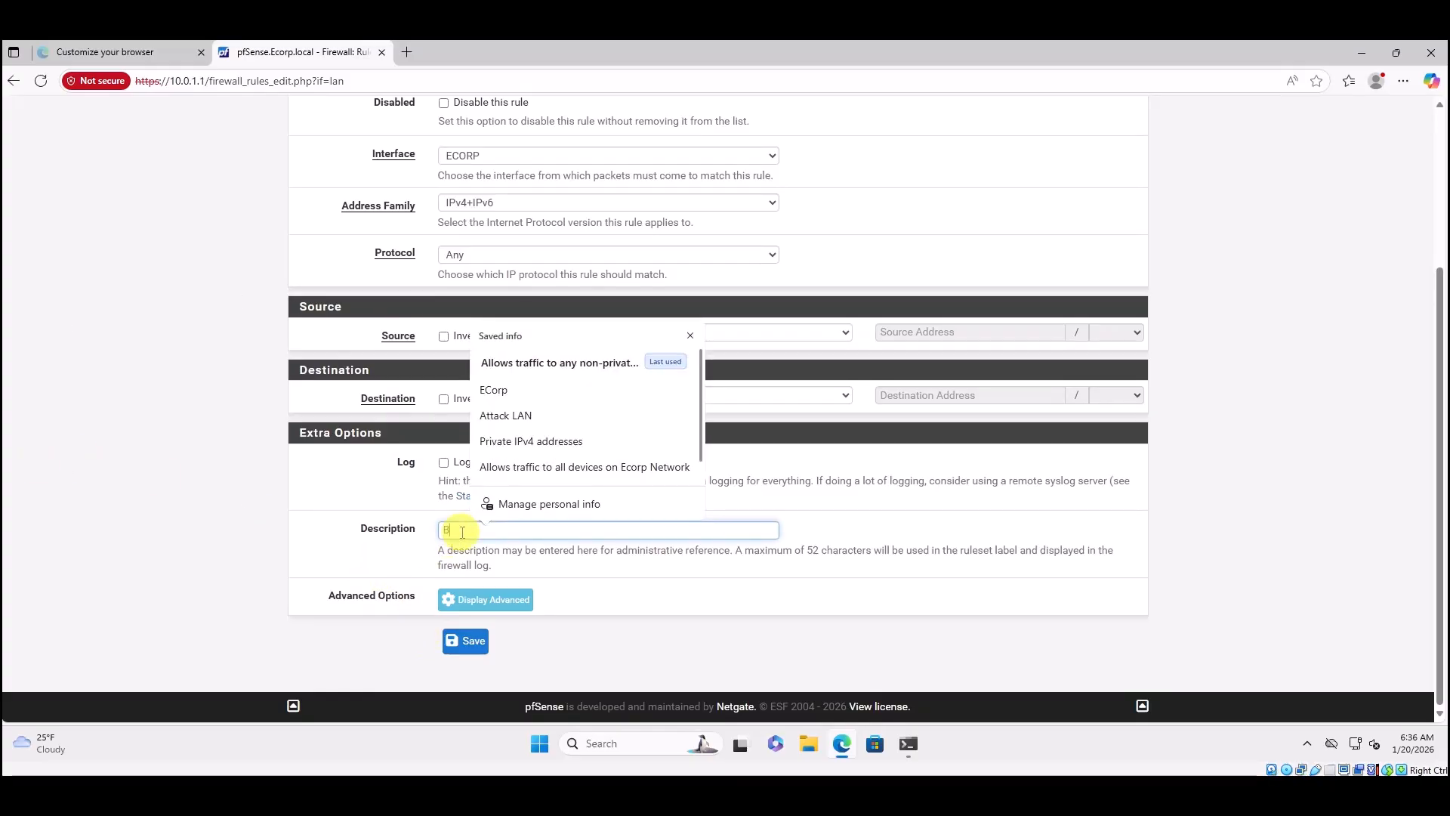
pyautogui.write('lock Access to ')
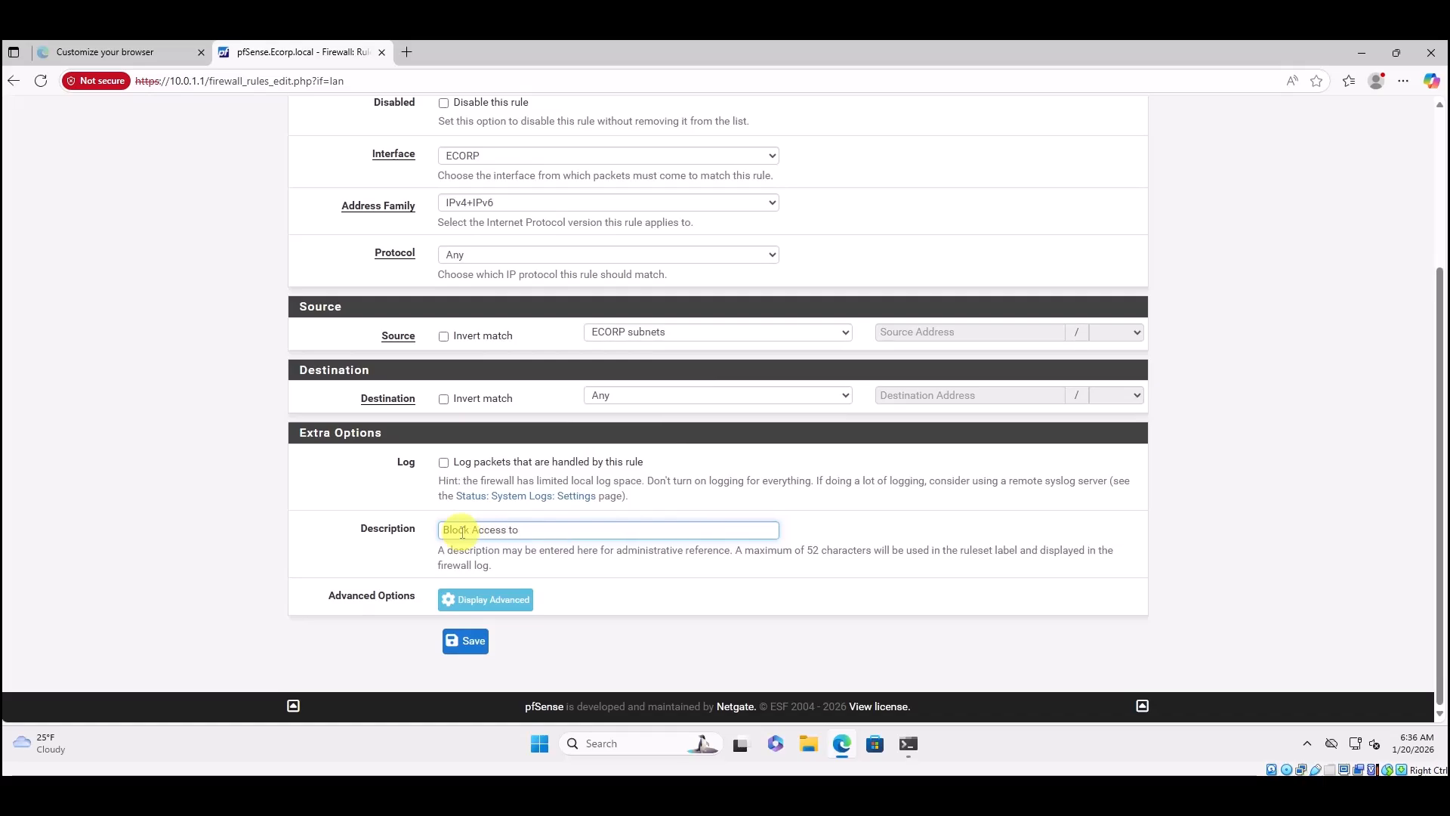
pyautogui.write('everything else')
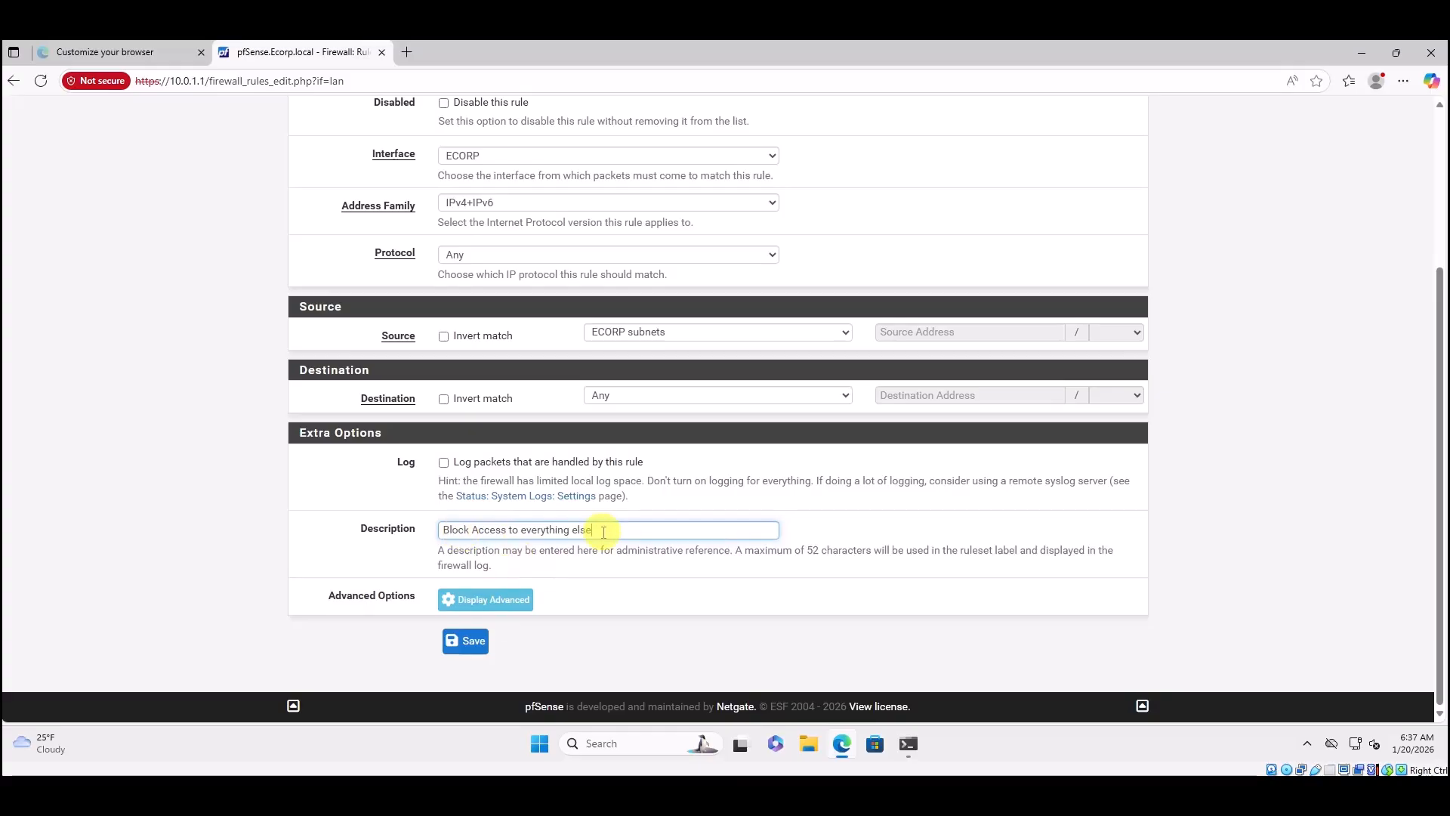
pyautogui.write('.')
pyautogui.scroll(3, 609, 538)
pyautogui.scroll(-3, 609, 538)
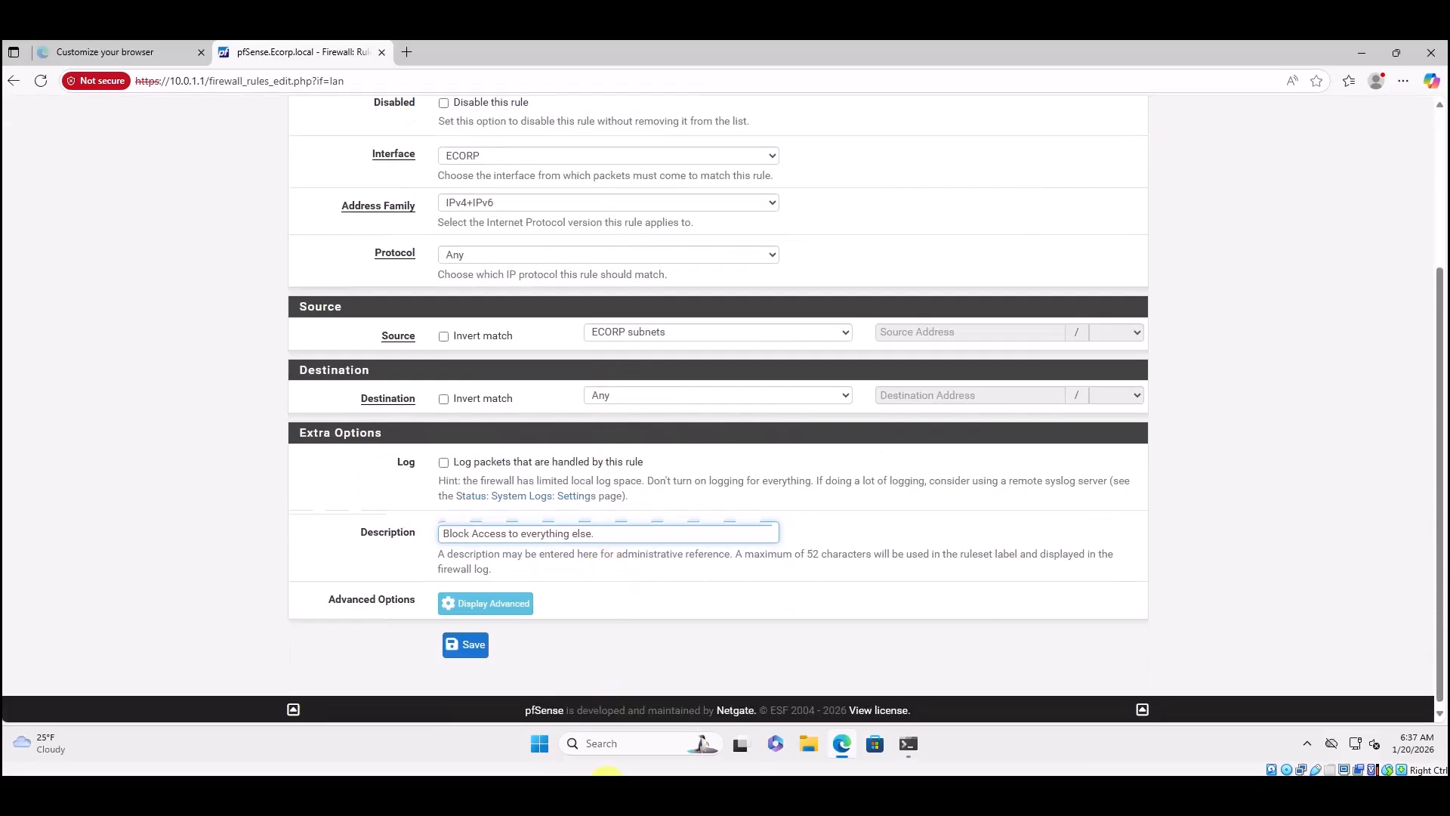
pyautogui.click(465, 644)
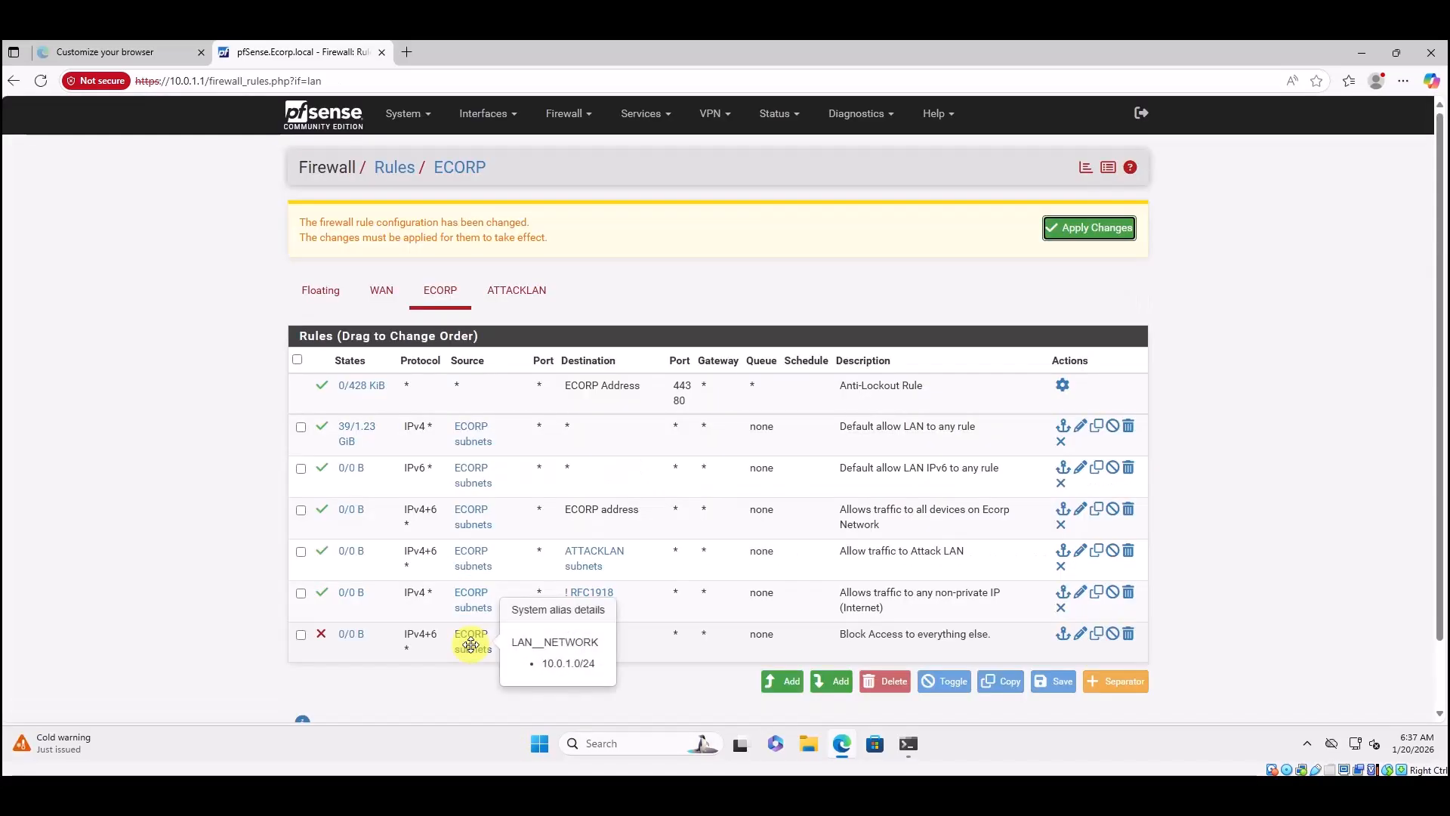
# Apply the pending ECORP rule changes so the final block rule takes effect.
pyautogui.click(1055, 229)
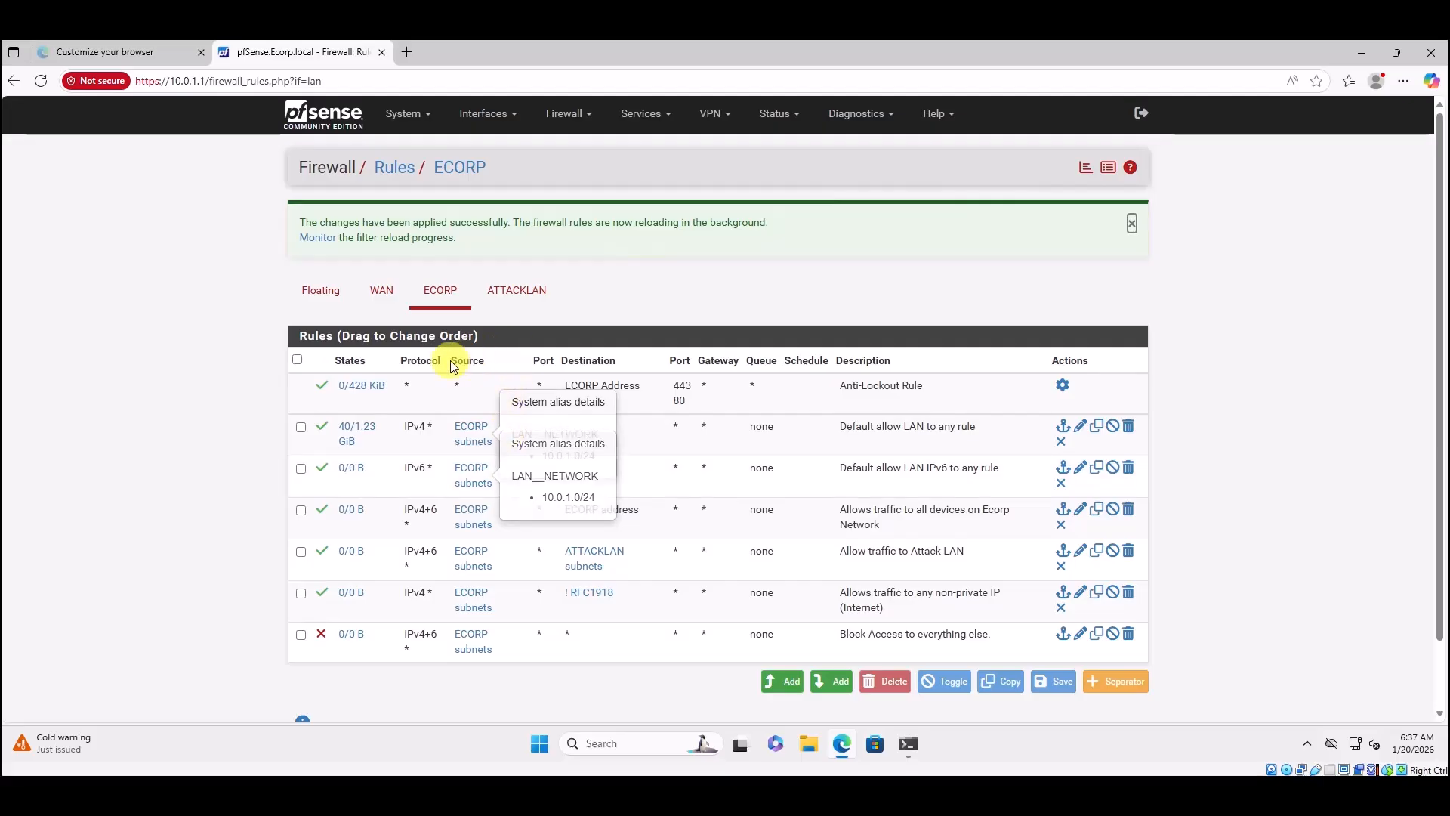
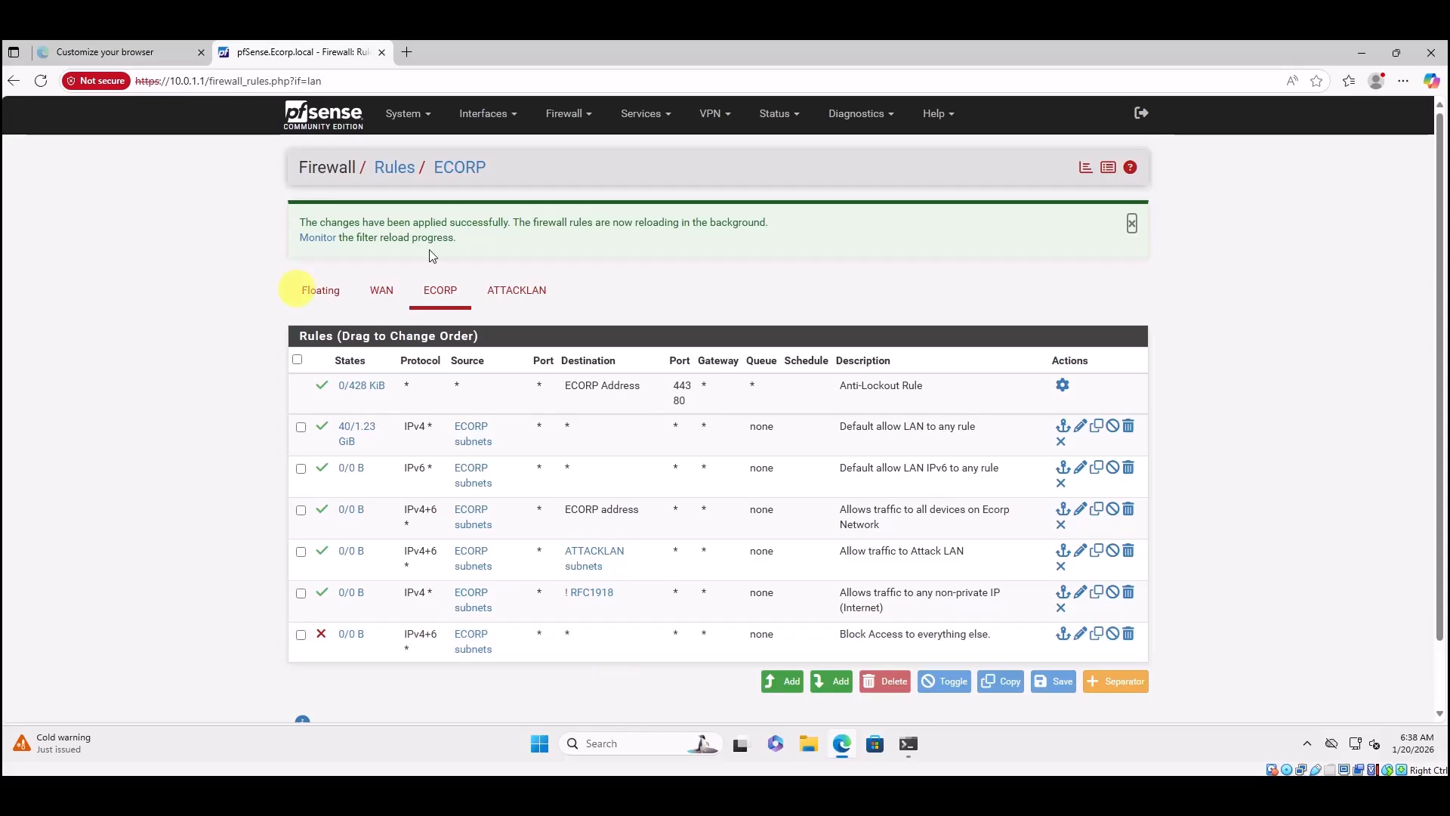
# Switch to the ATTACKLAN interface's firewall rules, which are still empty.
pyautogui.click(523, 293)
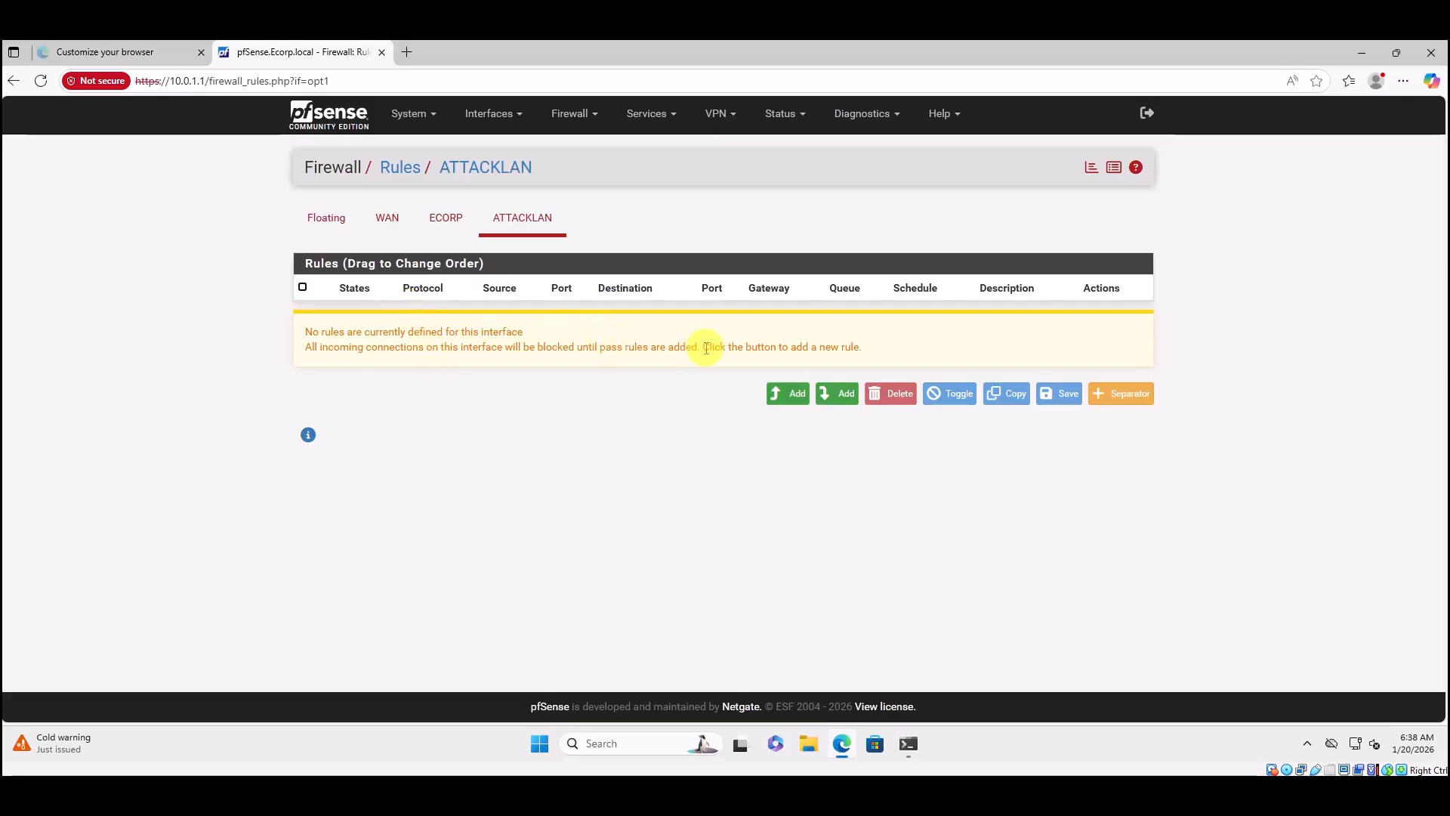
# Start a new ATTACKLAN rule with protocol Any, source ATTACKLAN subnets, destination ECORP subnets.
pyautogui.click(837, 393)
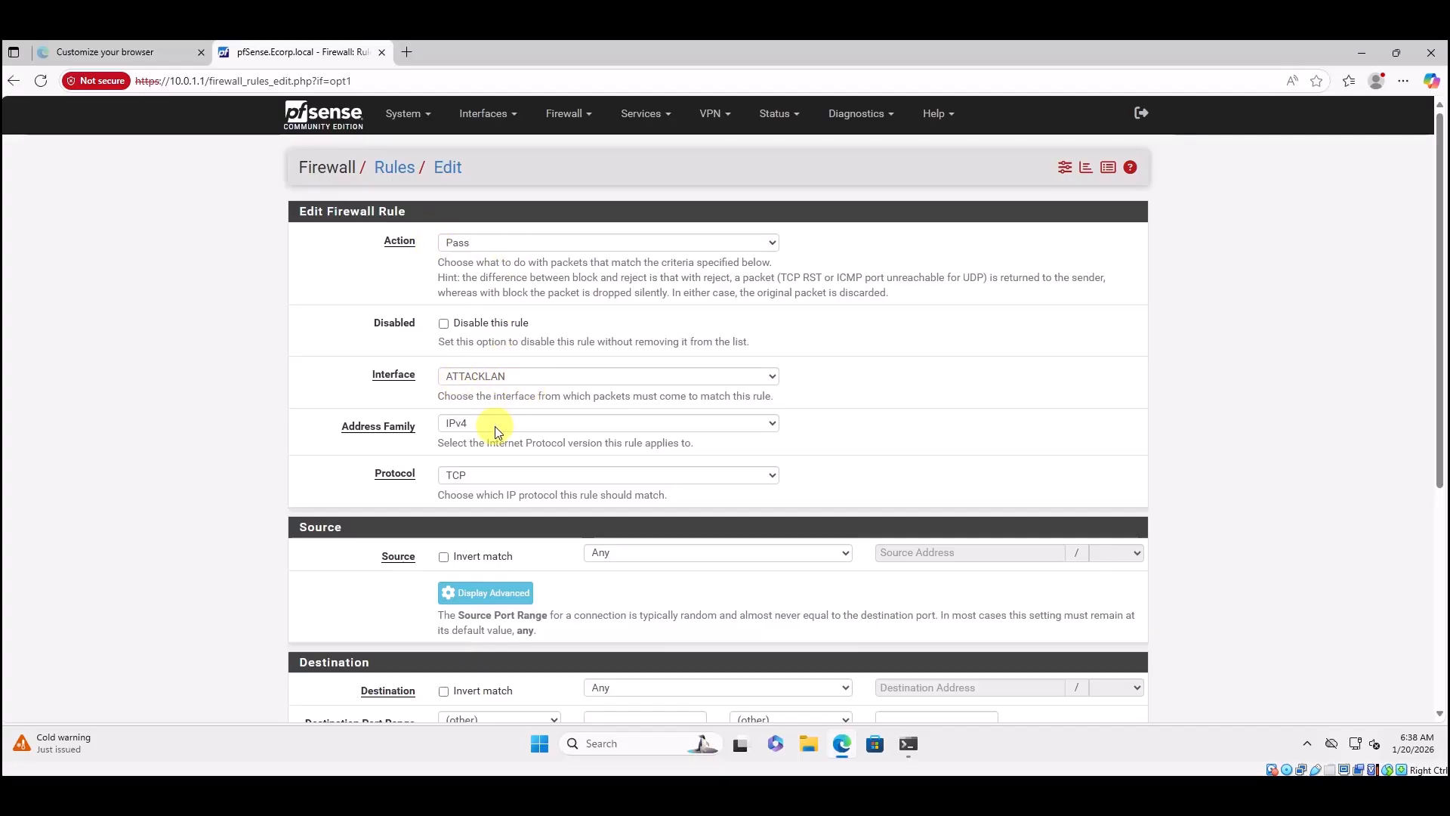
pyautogui.click(492, 478)
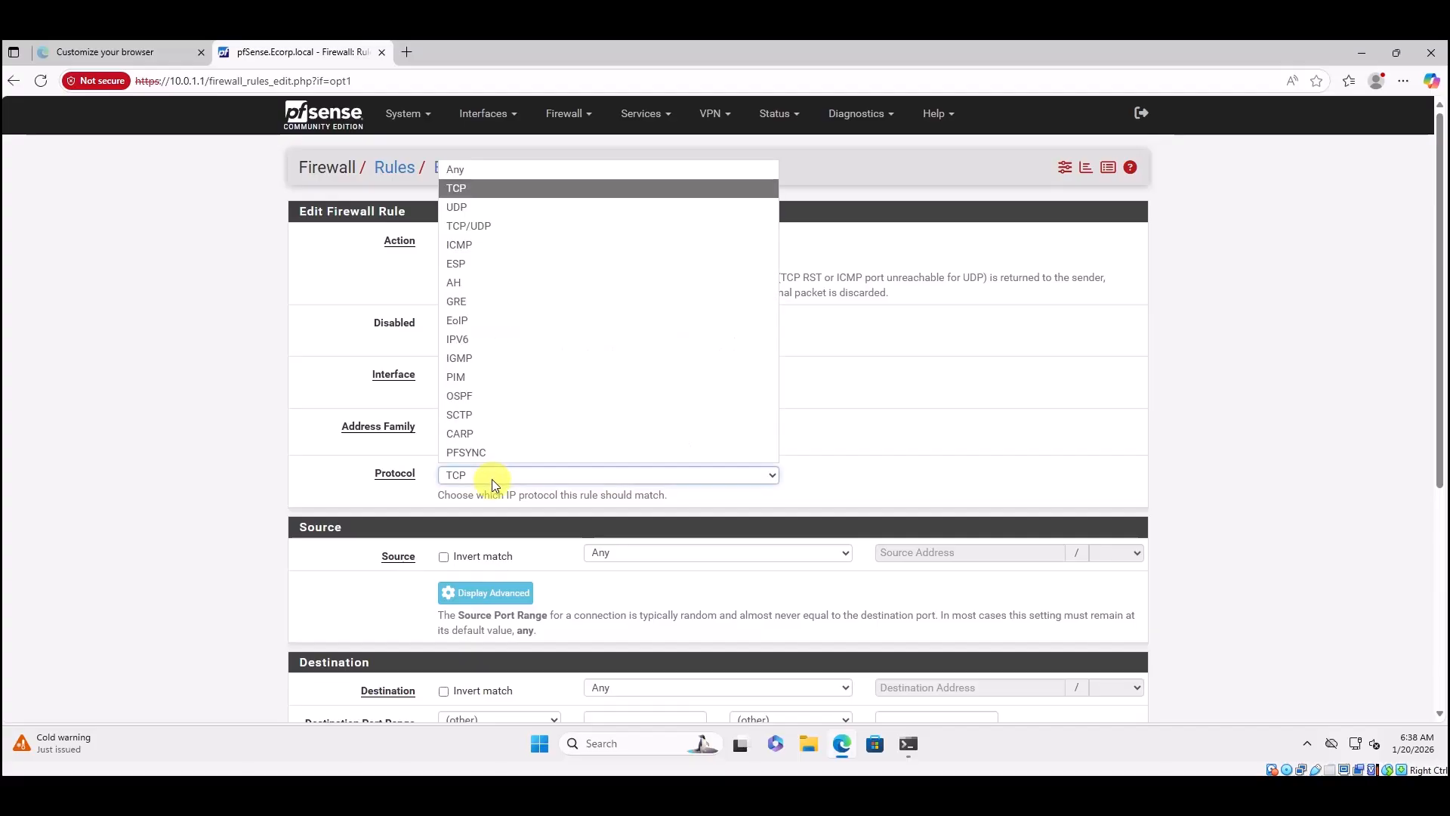
pyautogui.click(463, 169)
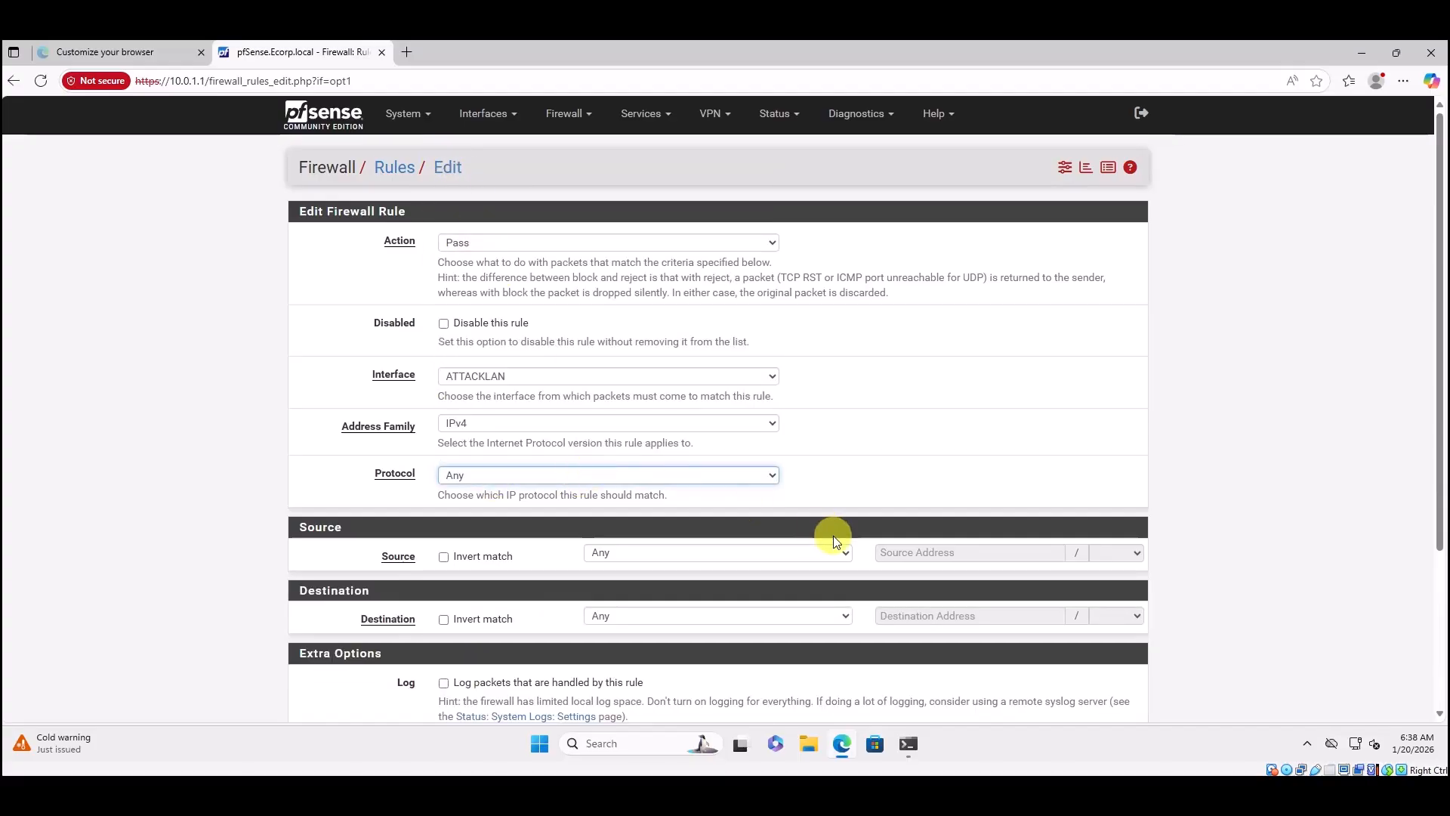
pyautogui.click(822, 554)
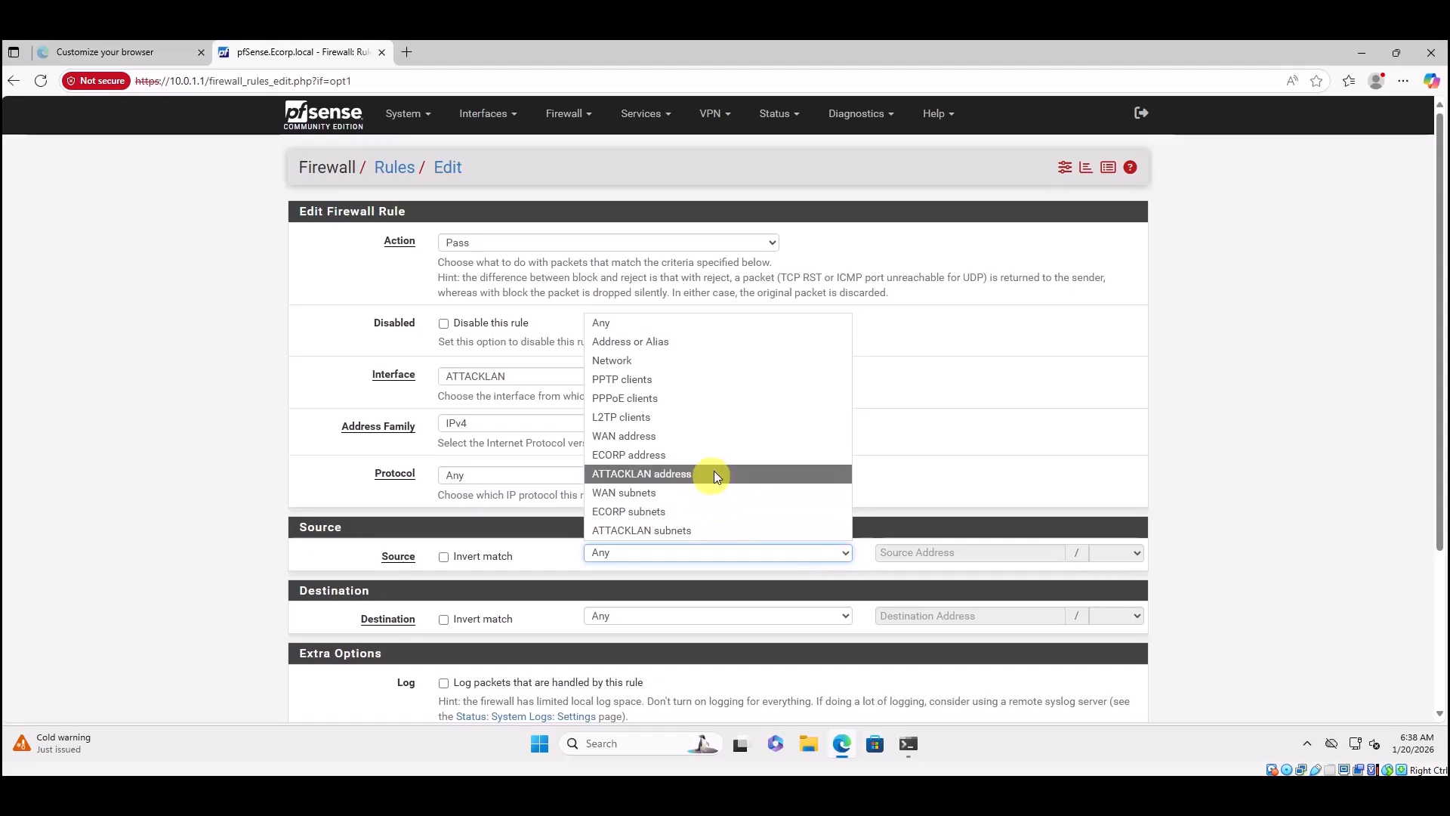
pyautogui.click(688, 529)
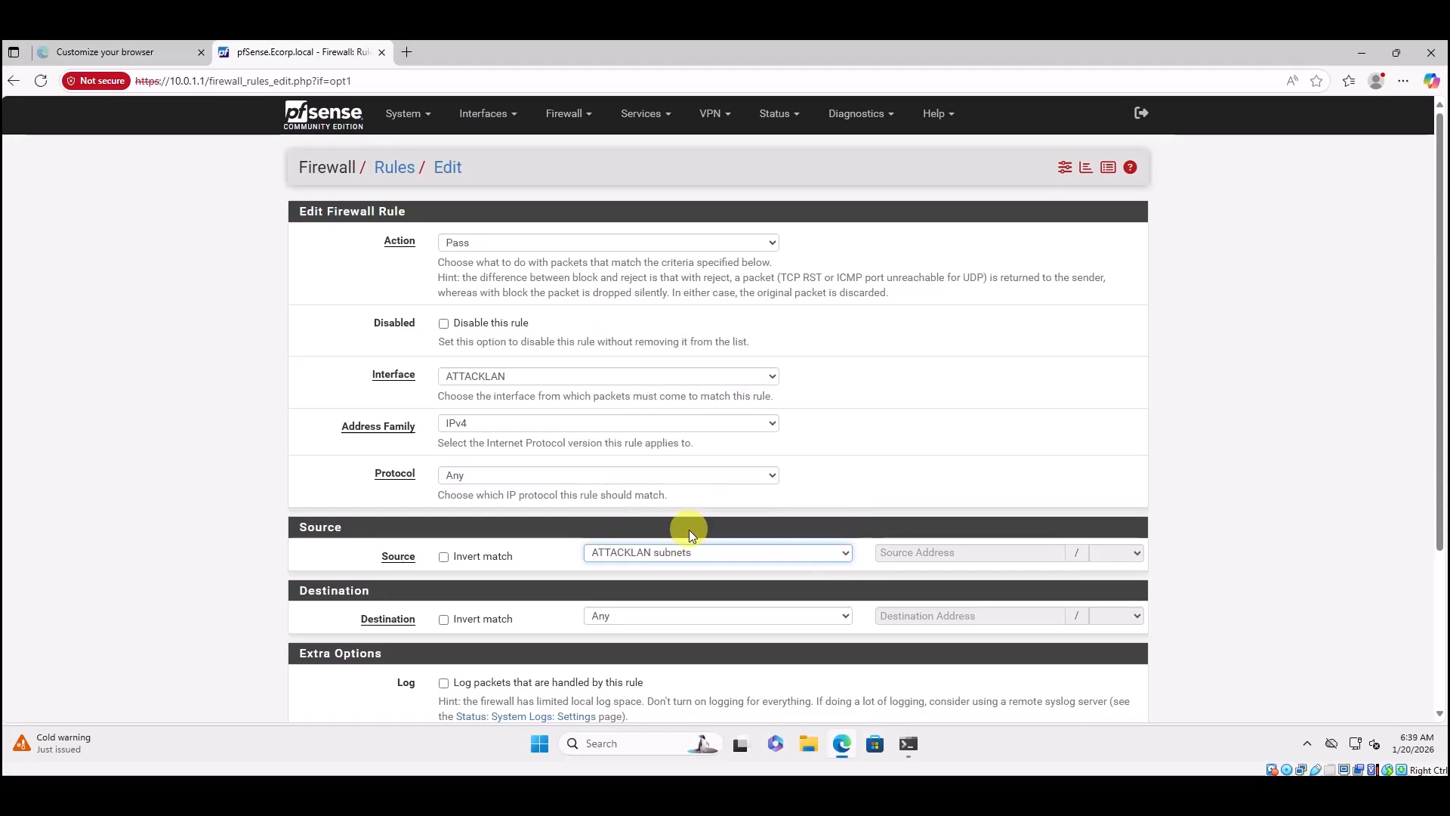
pyautogui.click(674, 623)
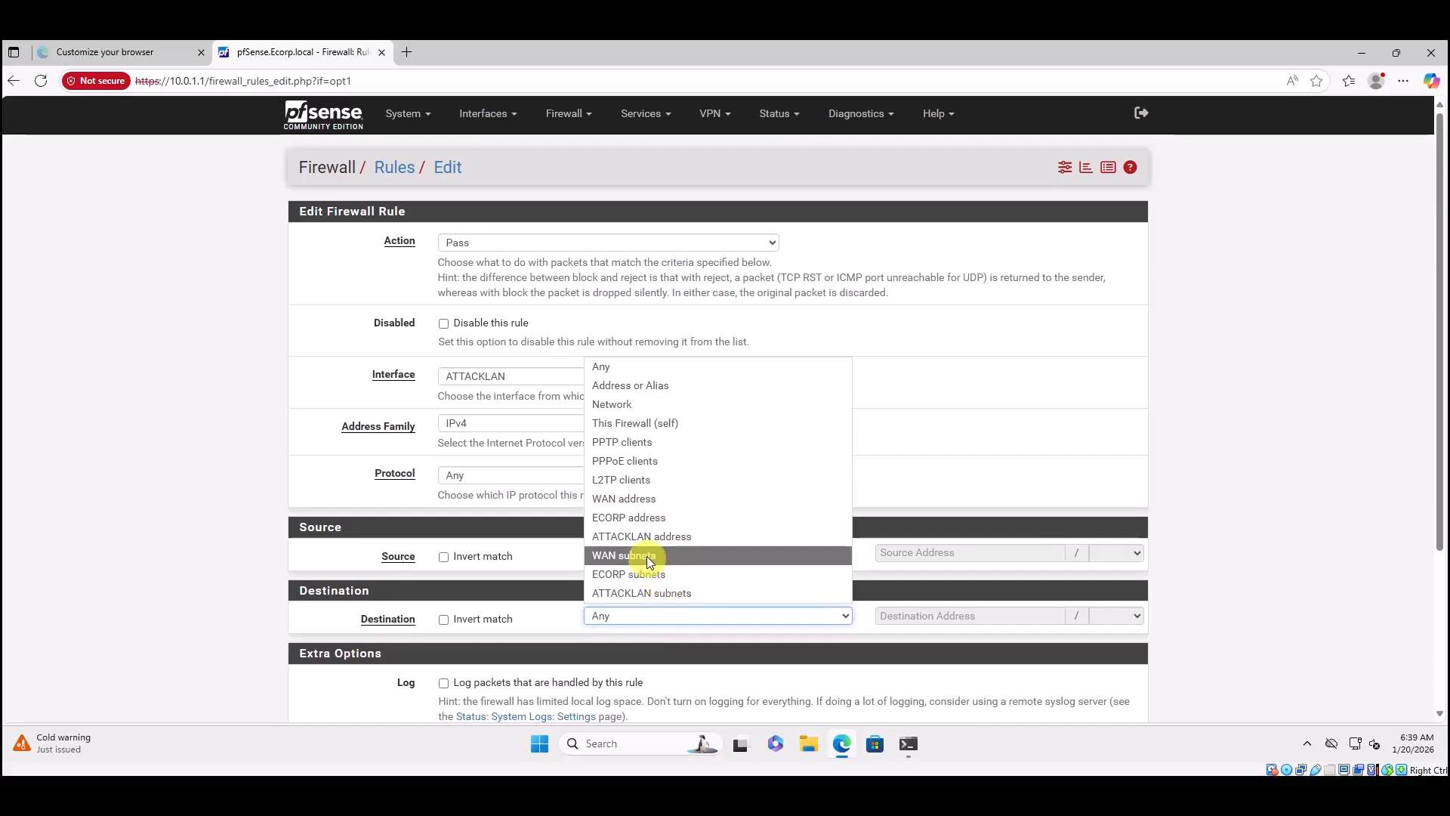
pyautogui.click(646, 556)
pyautogui.click(708, 616)
pyautogui.click(654, 575)
pyautogui.scroll(-3, 724, 514)
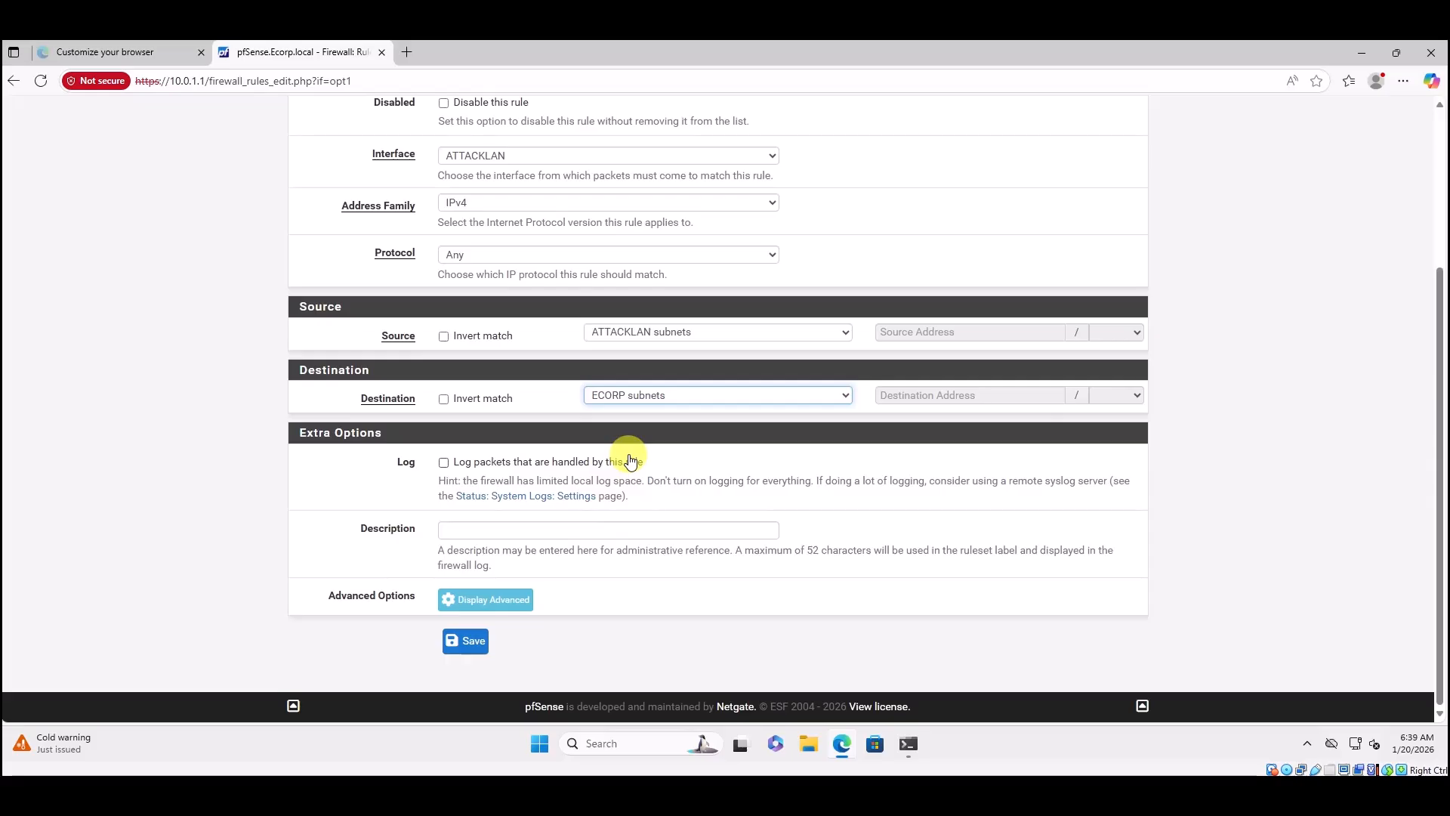
# Describe the rule as 'Allows traffic from AttackLAN to ECorp' and save it.
pyautogui.click(481, 530)
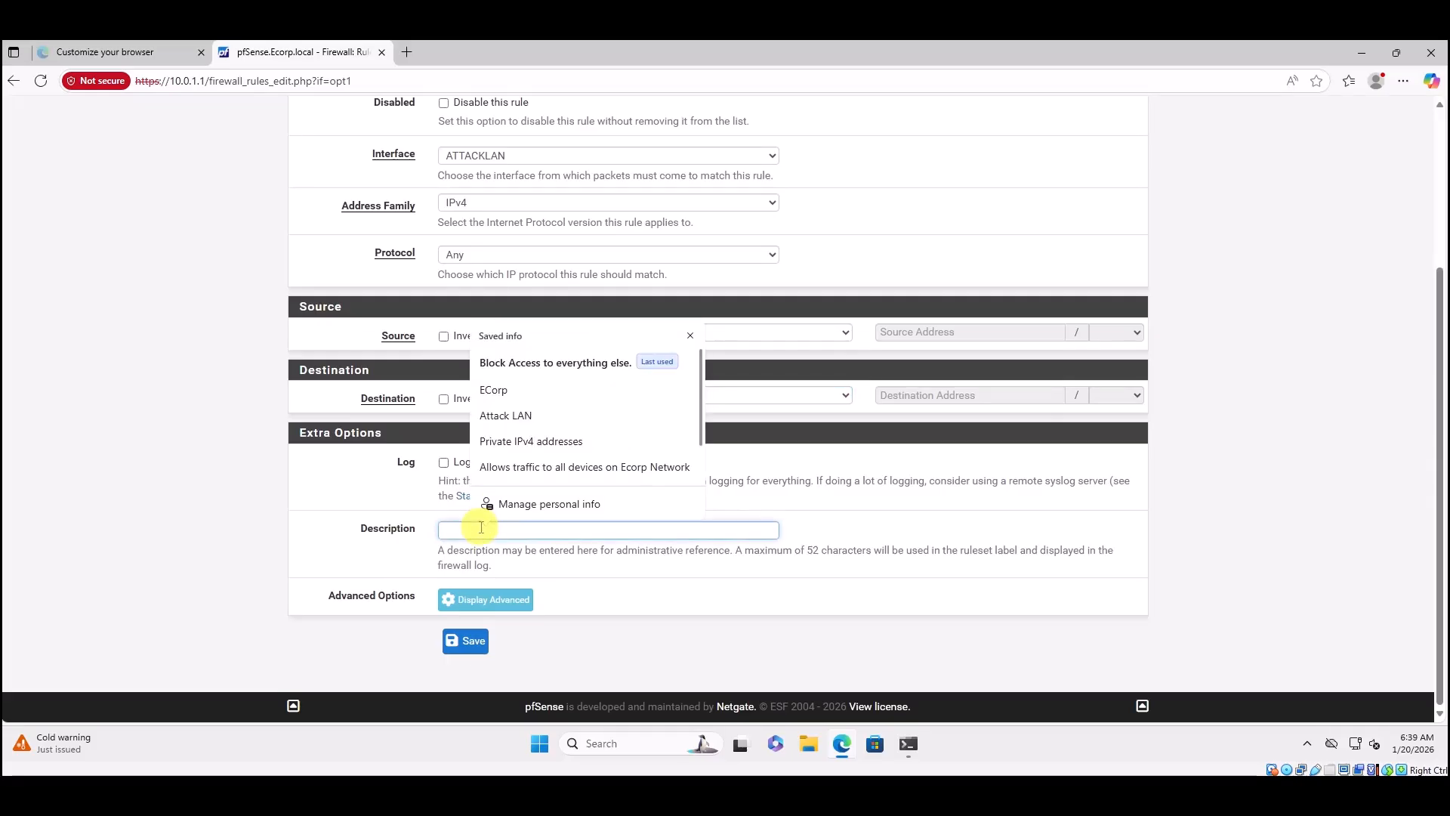
pyautogui.write('Allo')
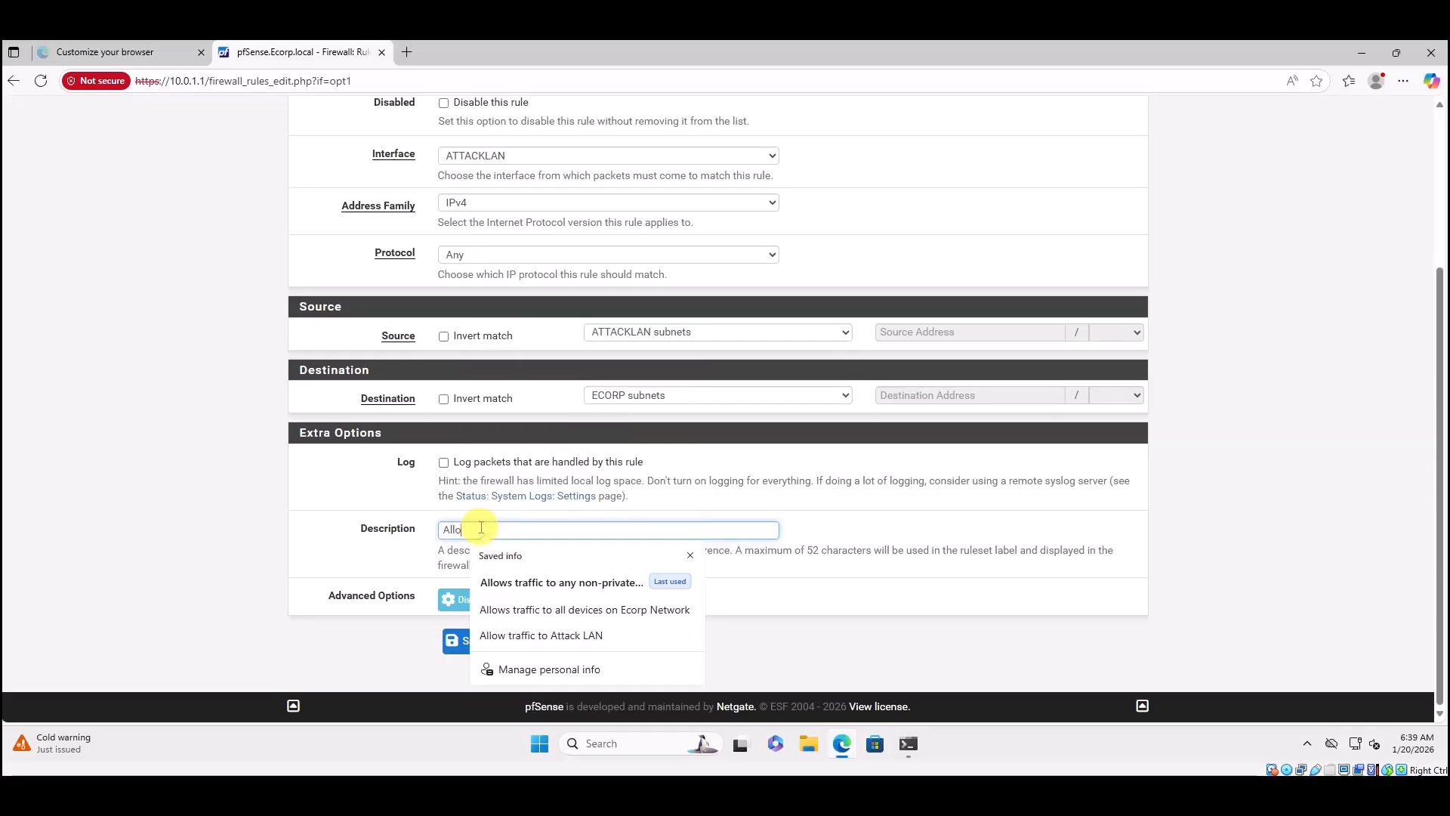
pyautogui.write('ws traffic from At')
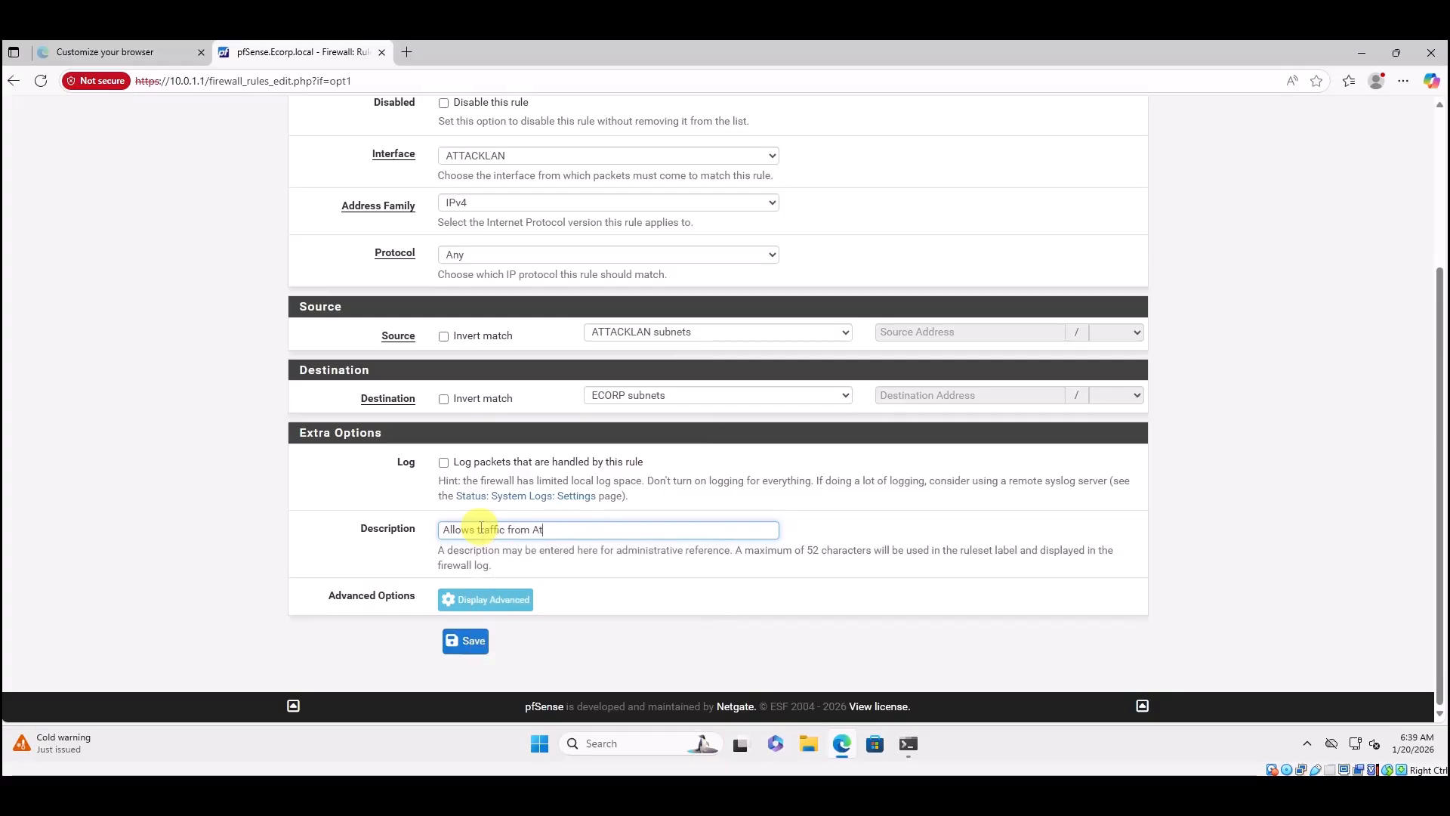
pyautogui.write('tackLan to ECorp')
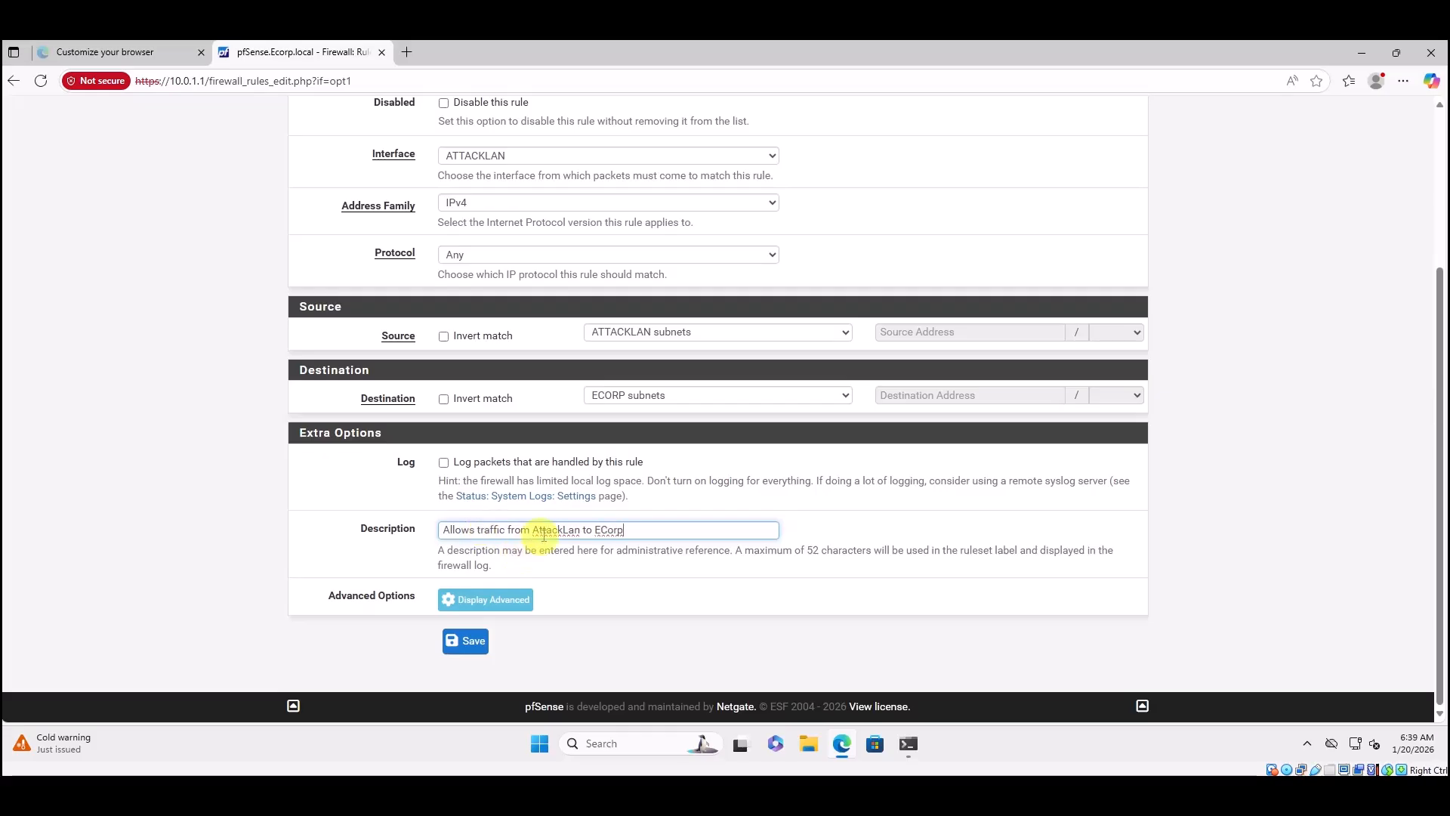
pyautogui.click(578, 530)
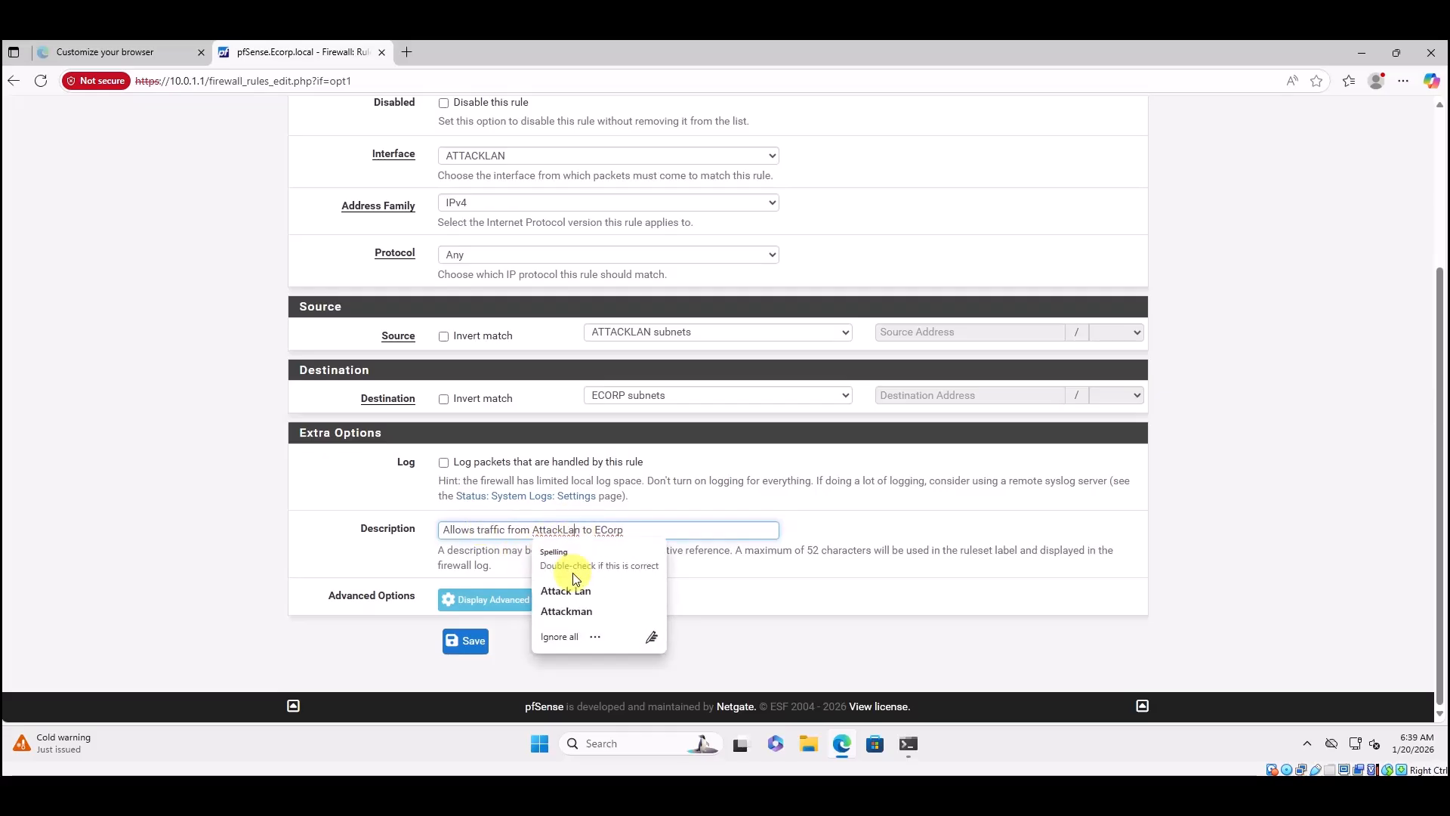
pyautogui.press('BackSpace')
pyautogui.write('AN')
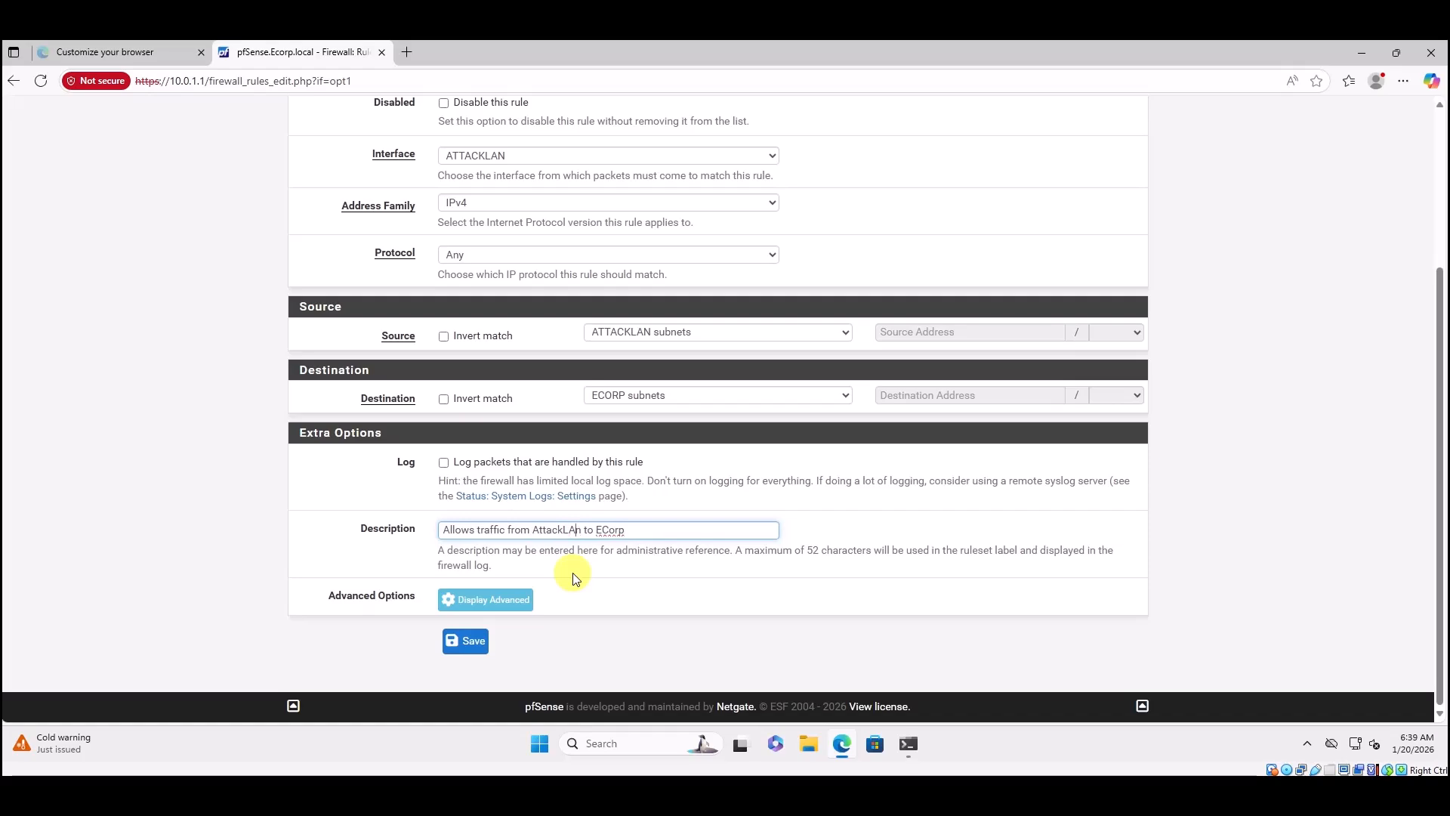
pyautogui.press('Delete')
pyautogui.click(467, 642)
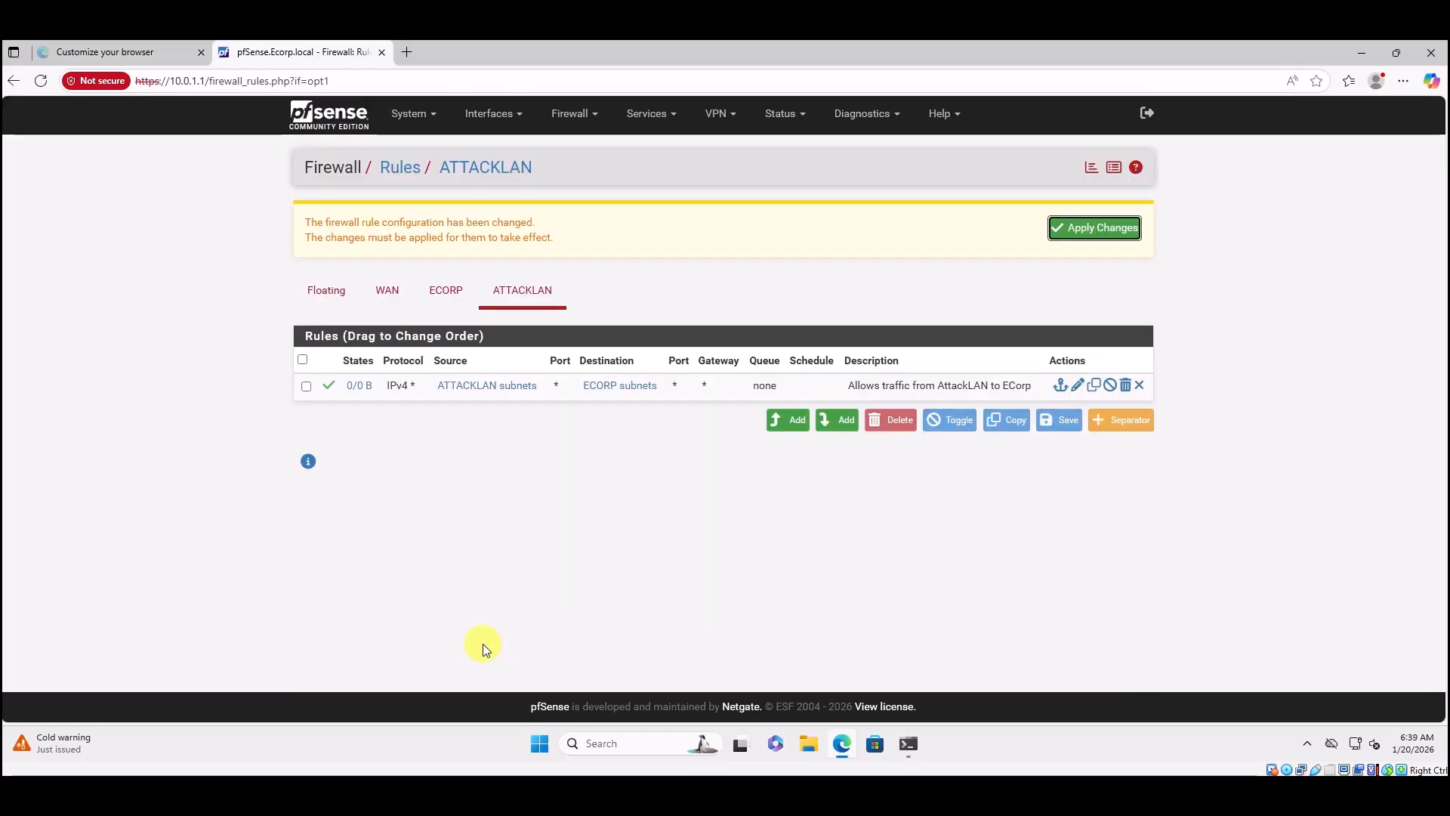
# Apply the saved ATTACKLAN rule and begin a second new ATTACKLAN rule.
pyautogui.click(1094, 227)
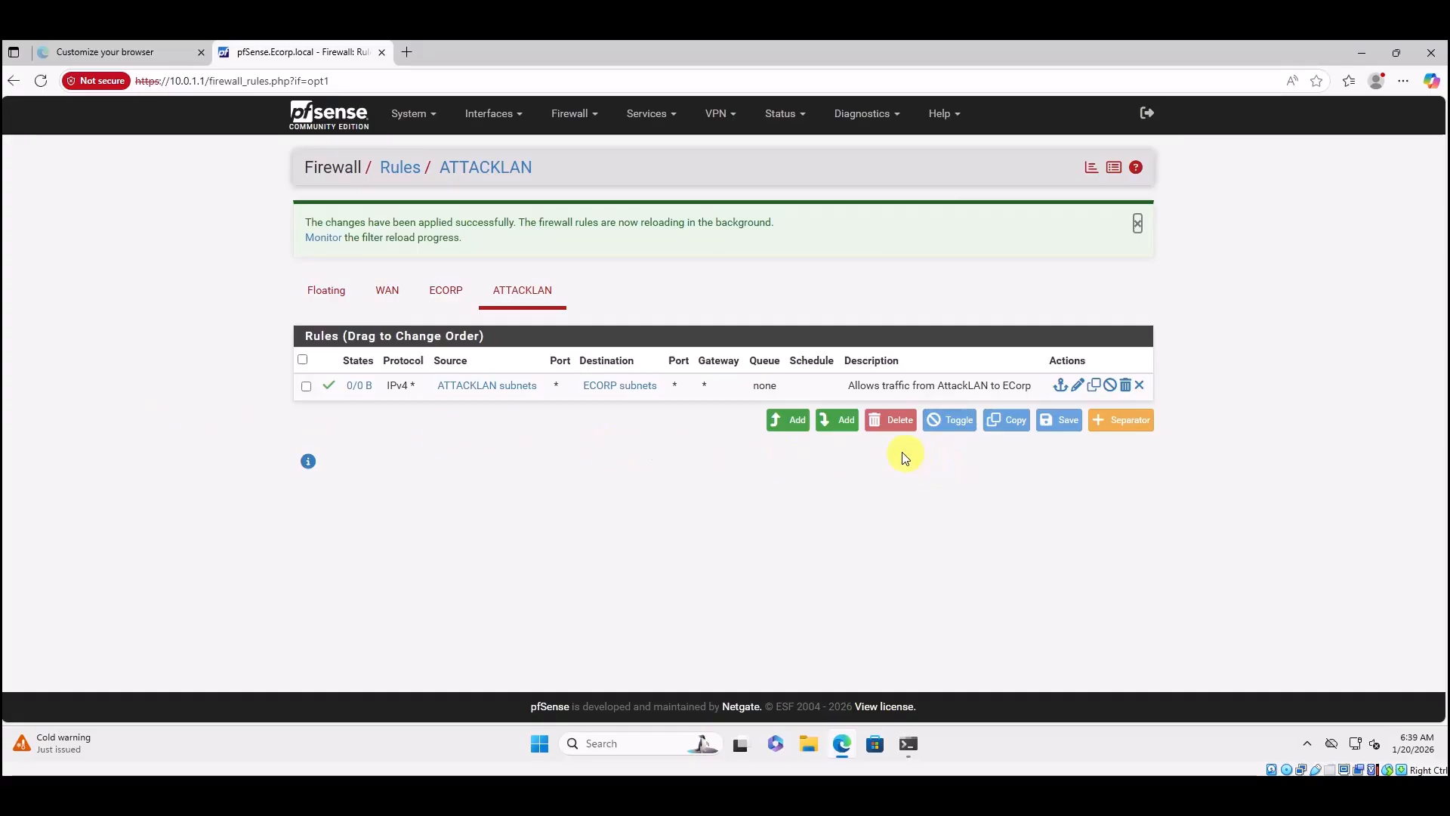
pyautogui.click(830, 426)
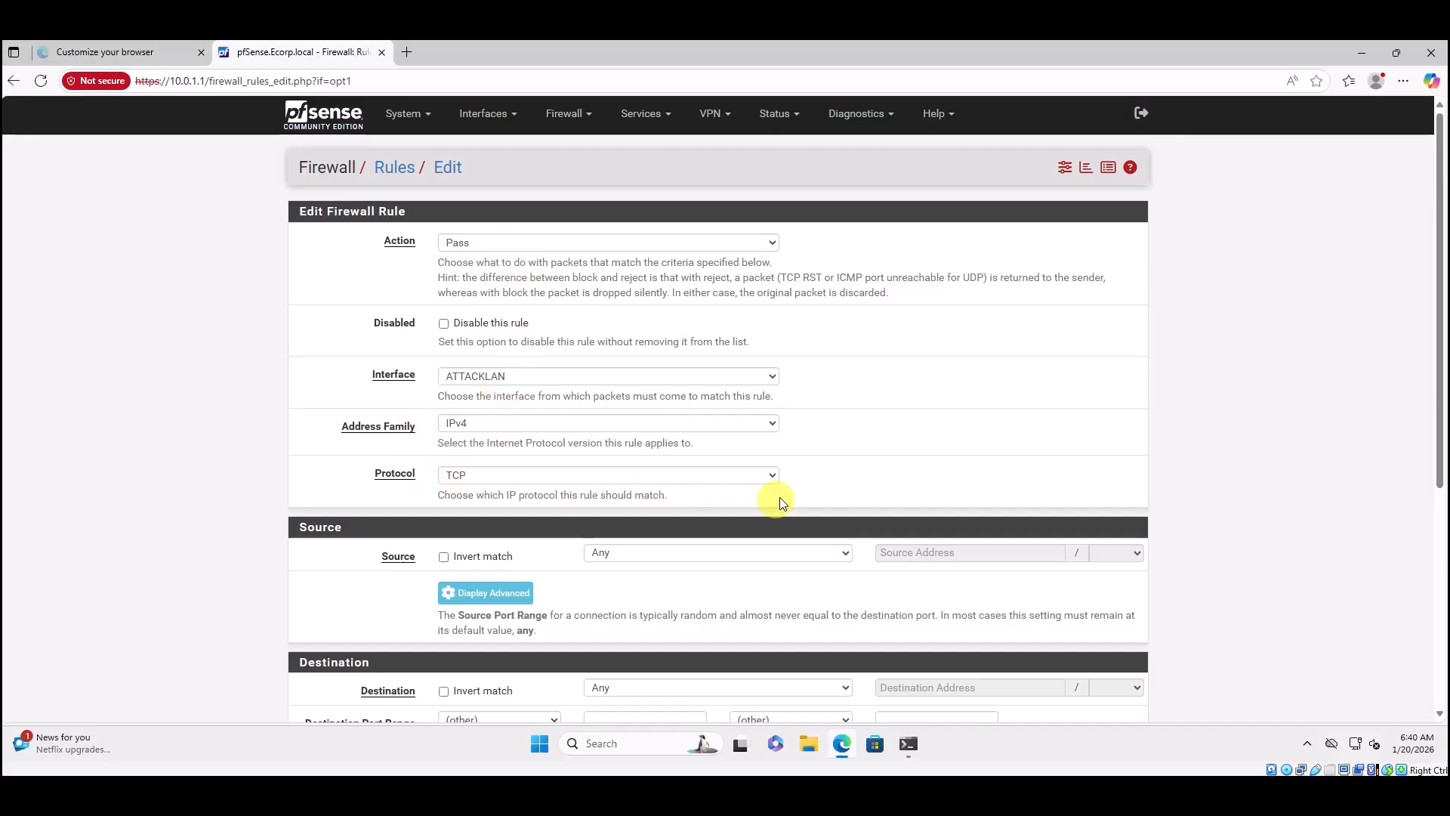
# Set the rule's protocol to Any and its source to ATTACKLAN subnets.
pyautogui.click(773, 477)
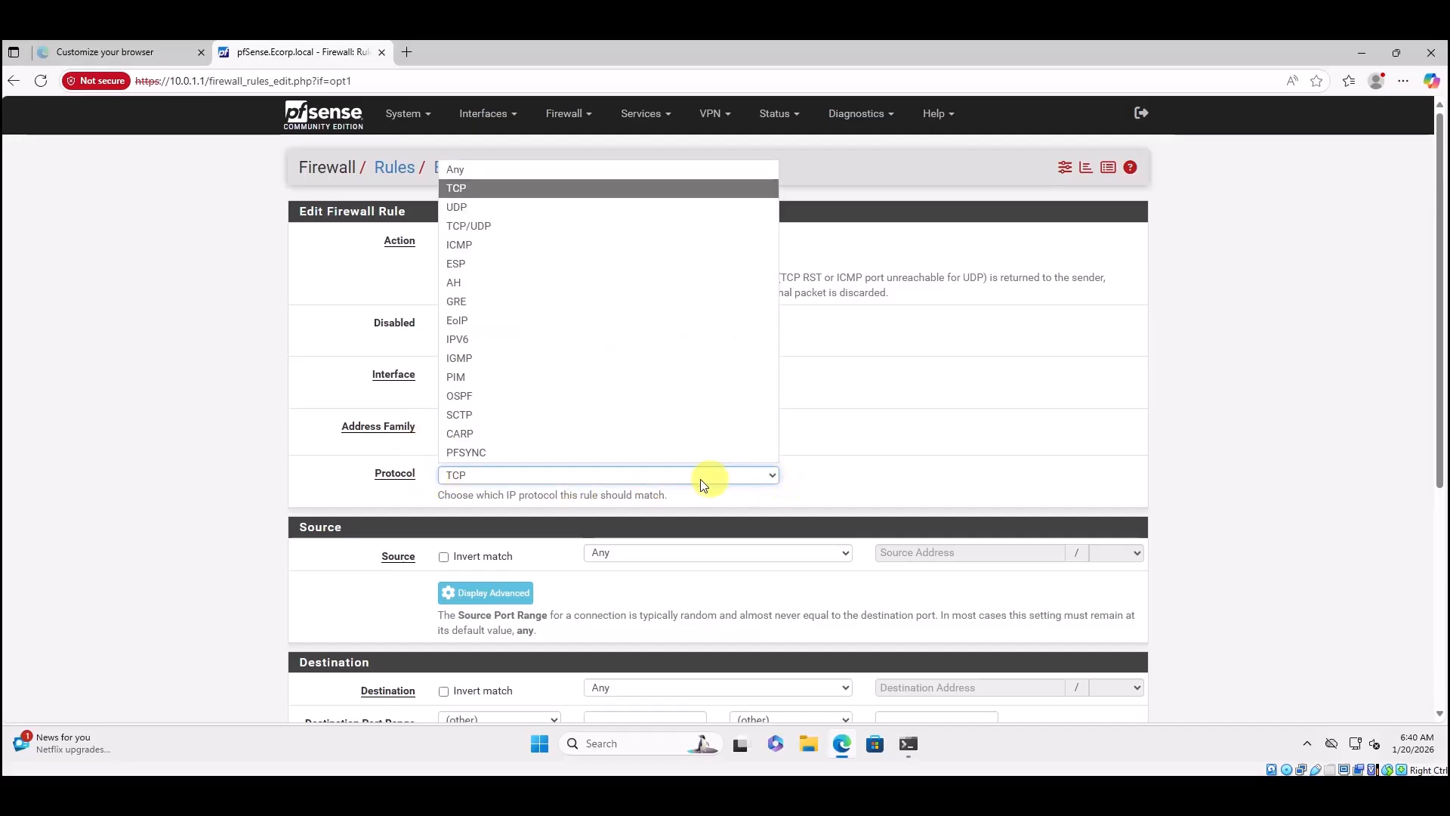
pyautogui.click(467, 170)
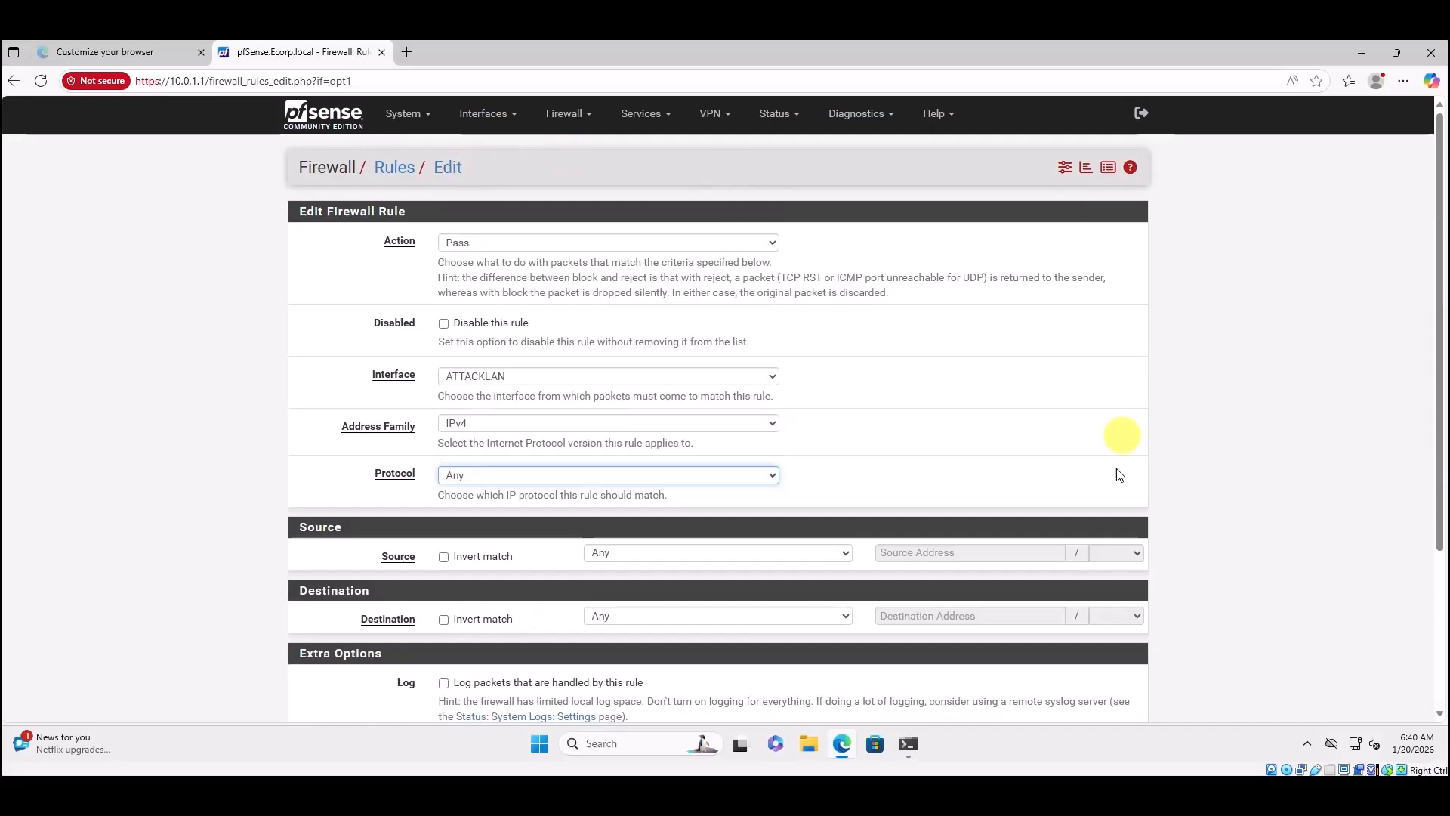
pyautogui.click(612, 553)
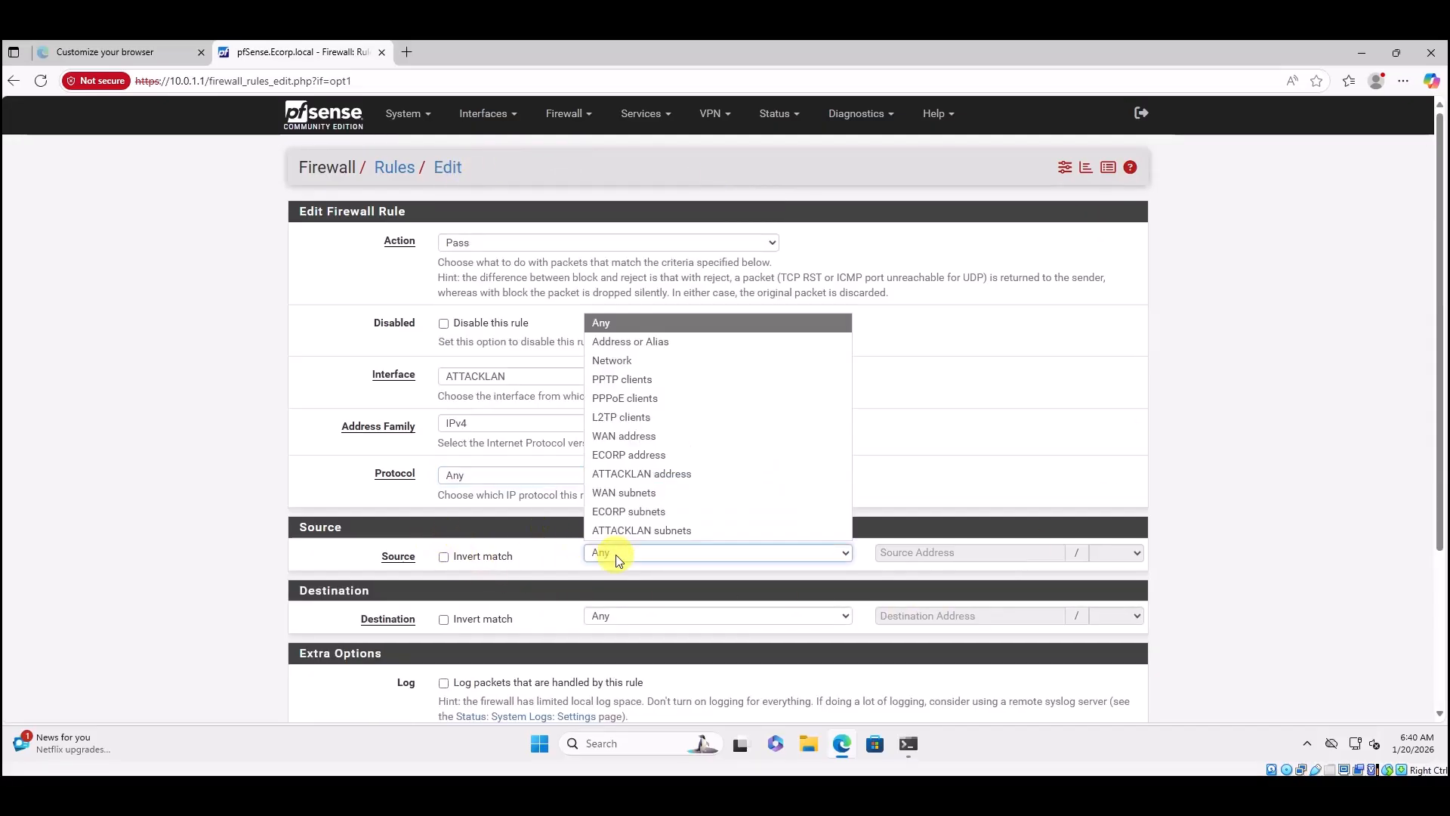
pyautogui.click(695, 532)
# Set the destination to the RFC1918 alias with Invert match enabled.
pyautogui.scroll(-2, 705, 563)
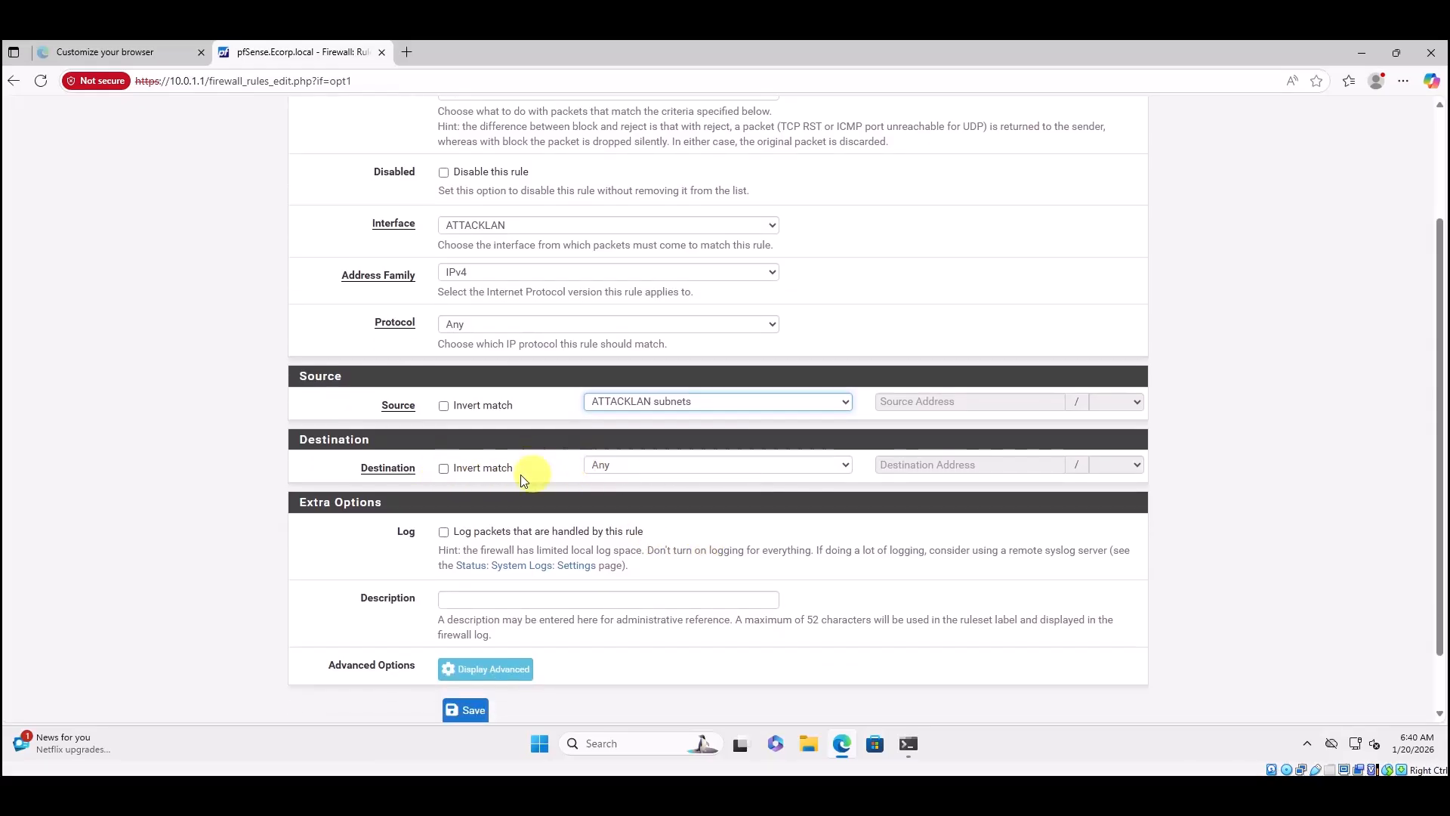
pyautogui.click(672, 466)
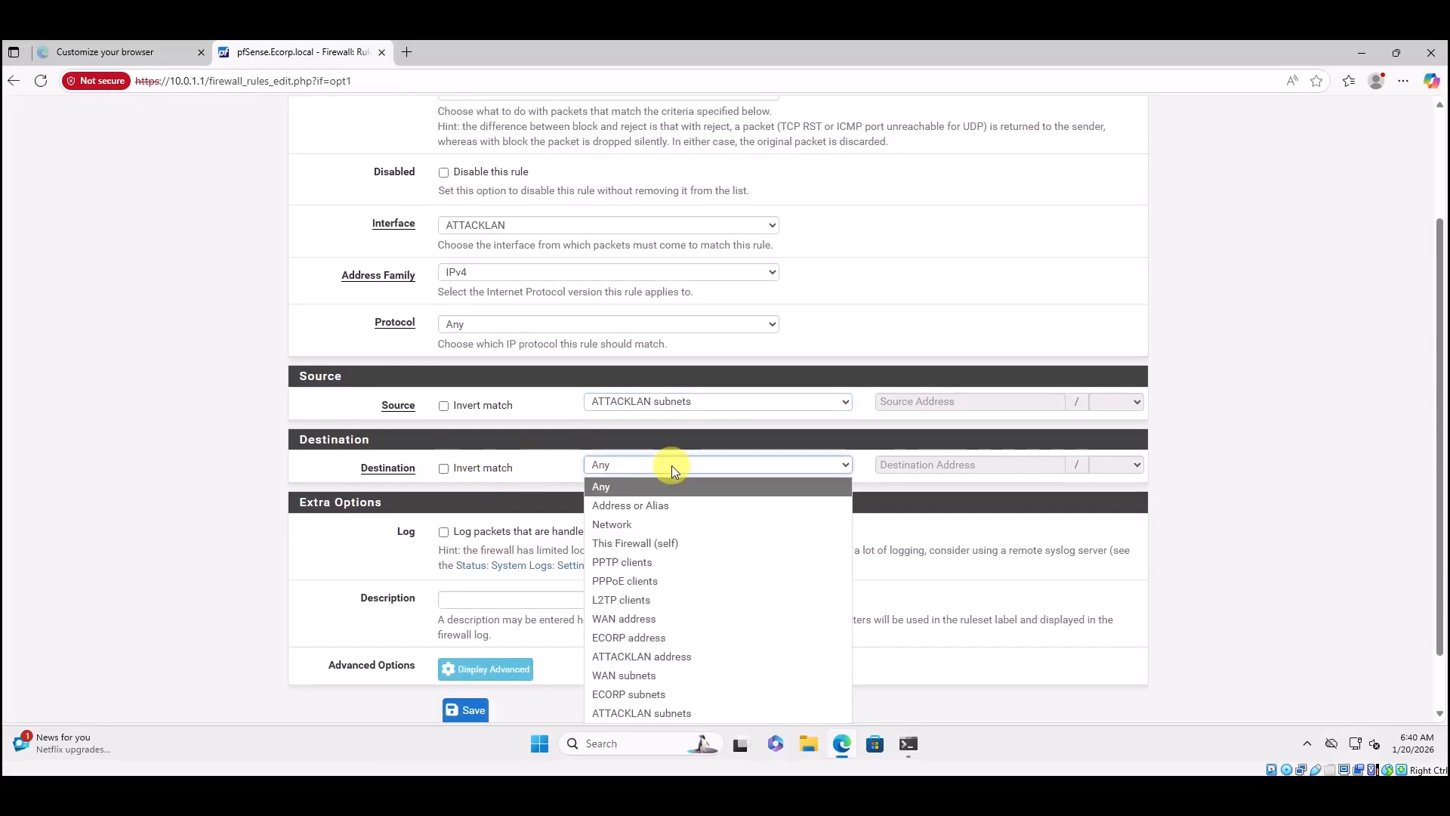
pyautogui.click(656, 506)
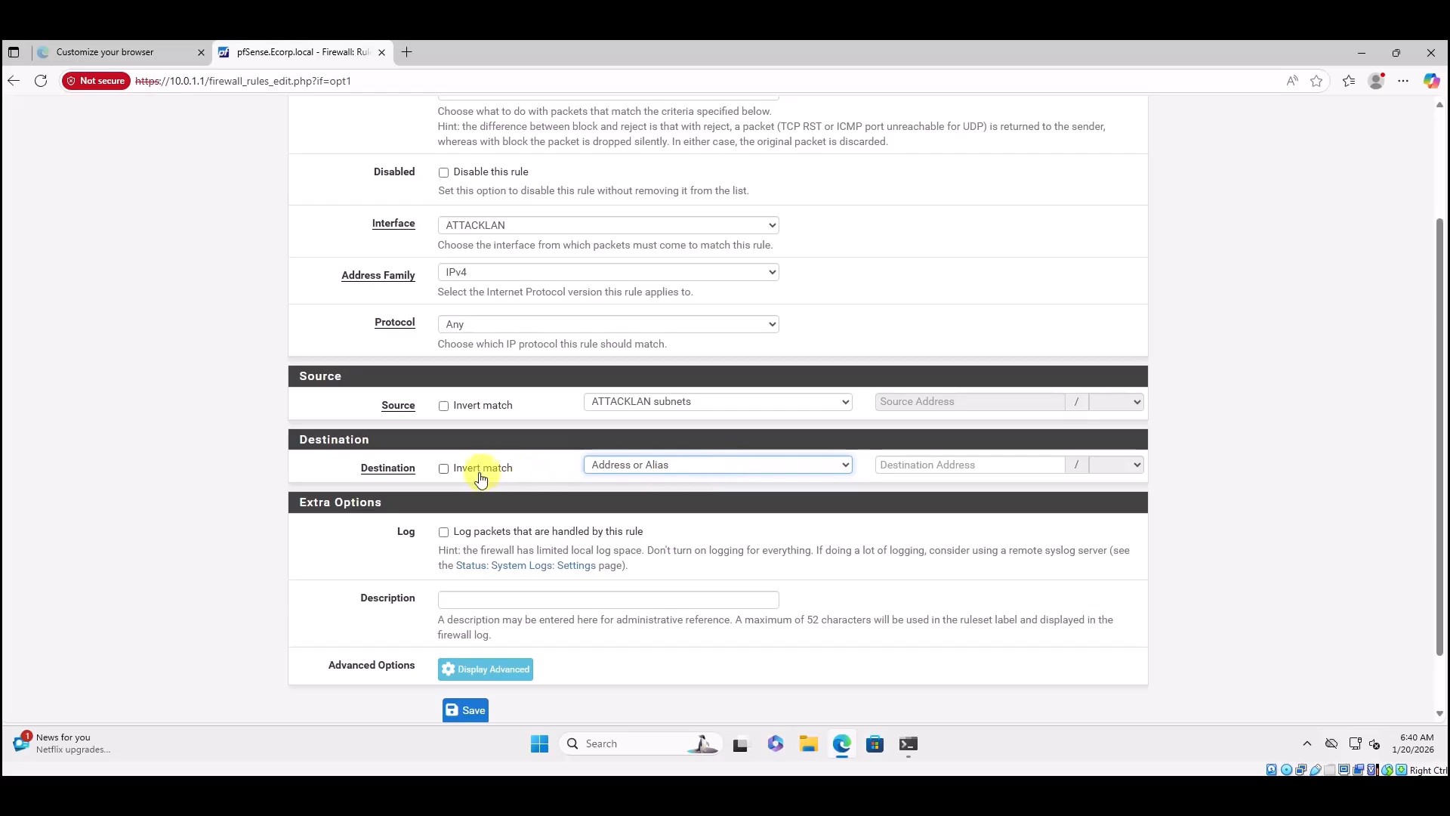
pyautogui.click(900, 465)
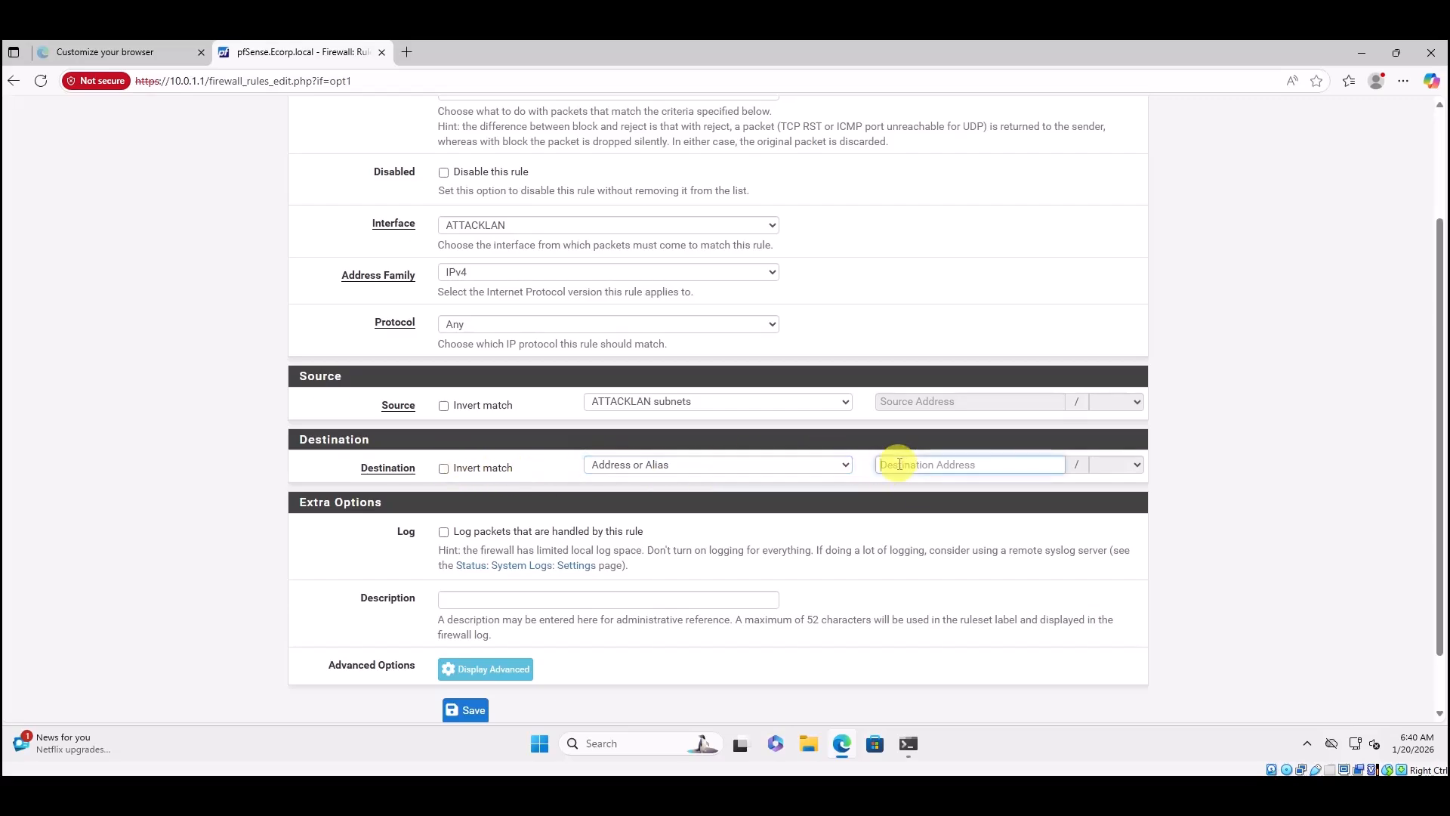
pyautogui.write('RFC')
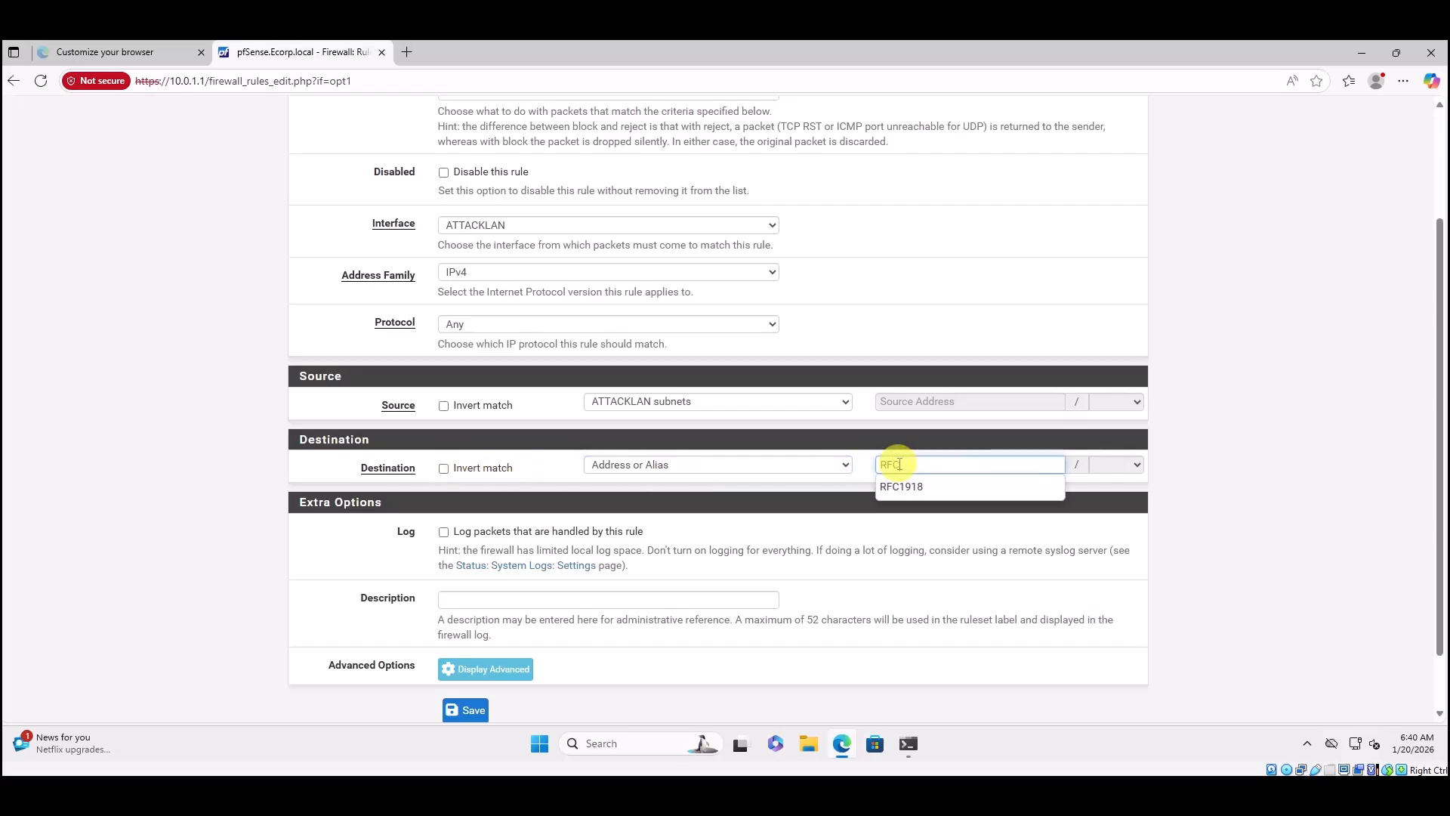
pyautogui.click(906, 488)
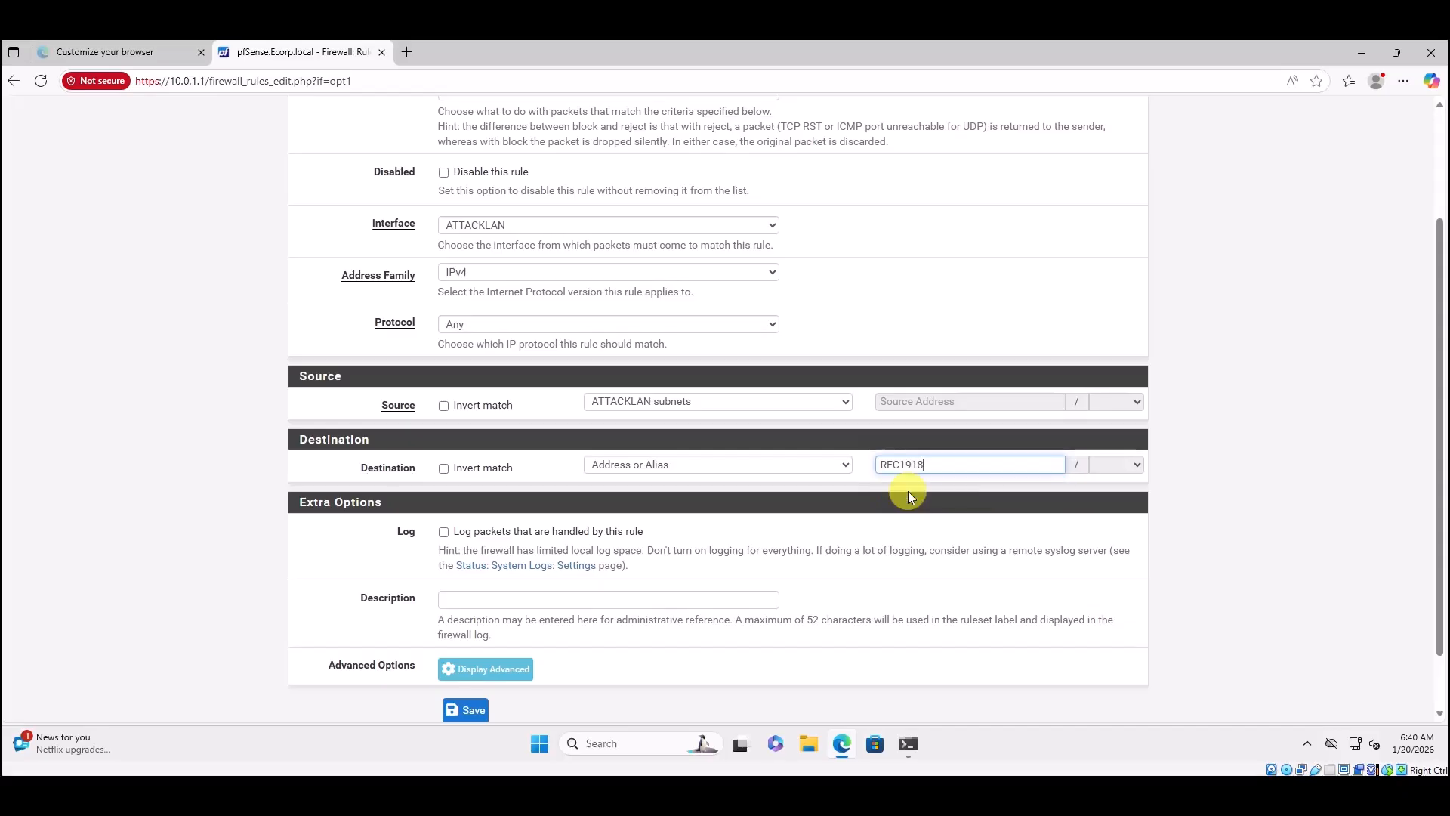
pyautogui.click(444, 469)
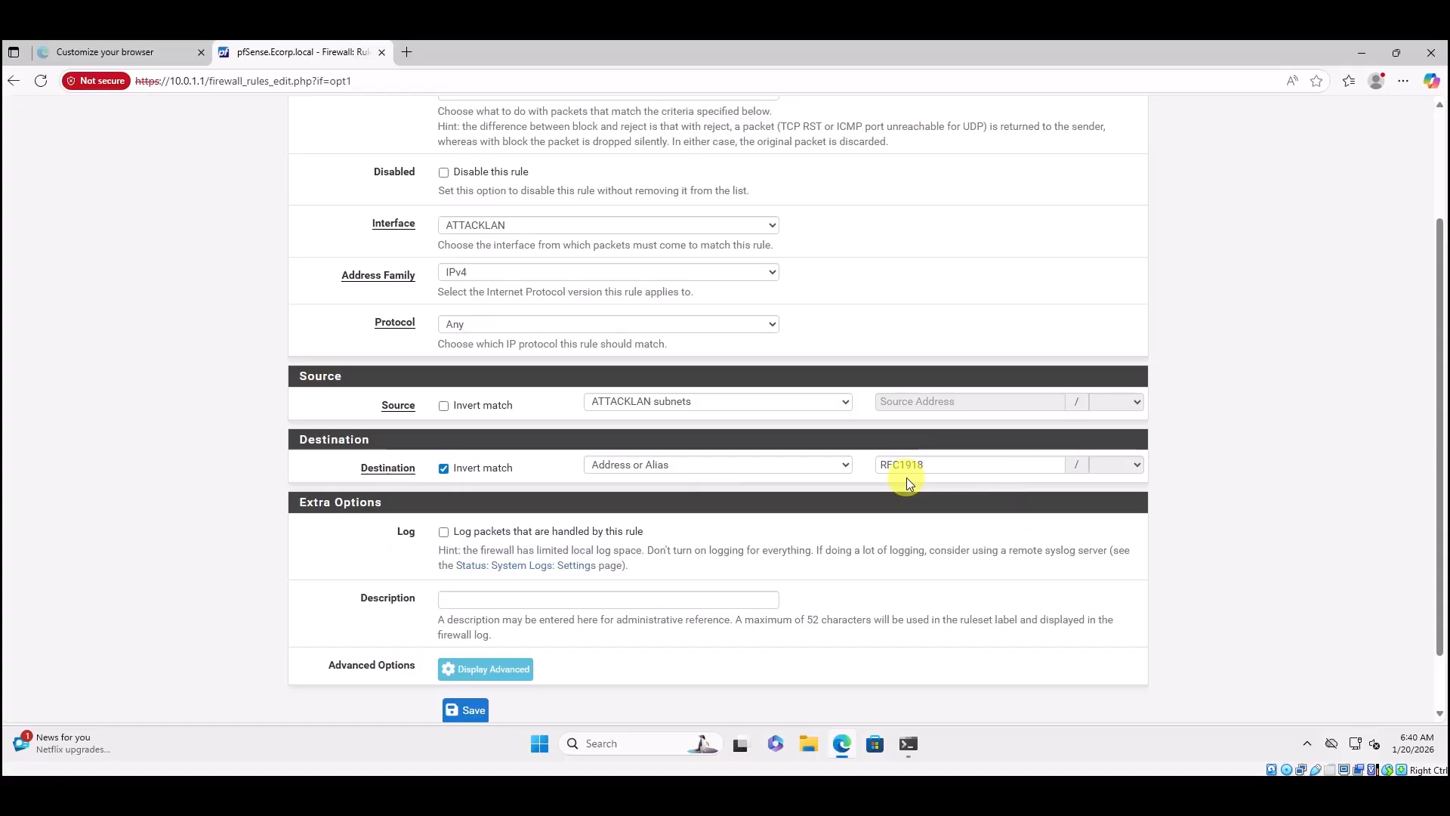
# Describe the rule as 'Allows traffic to the Internet from the AttackLAN' and save it.
pyautogui.click(470, 601)
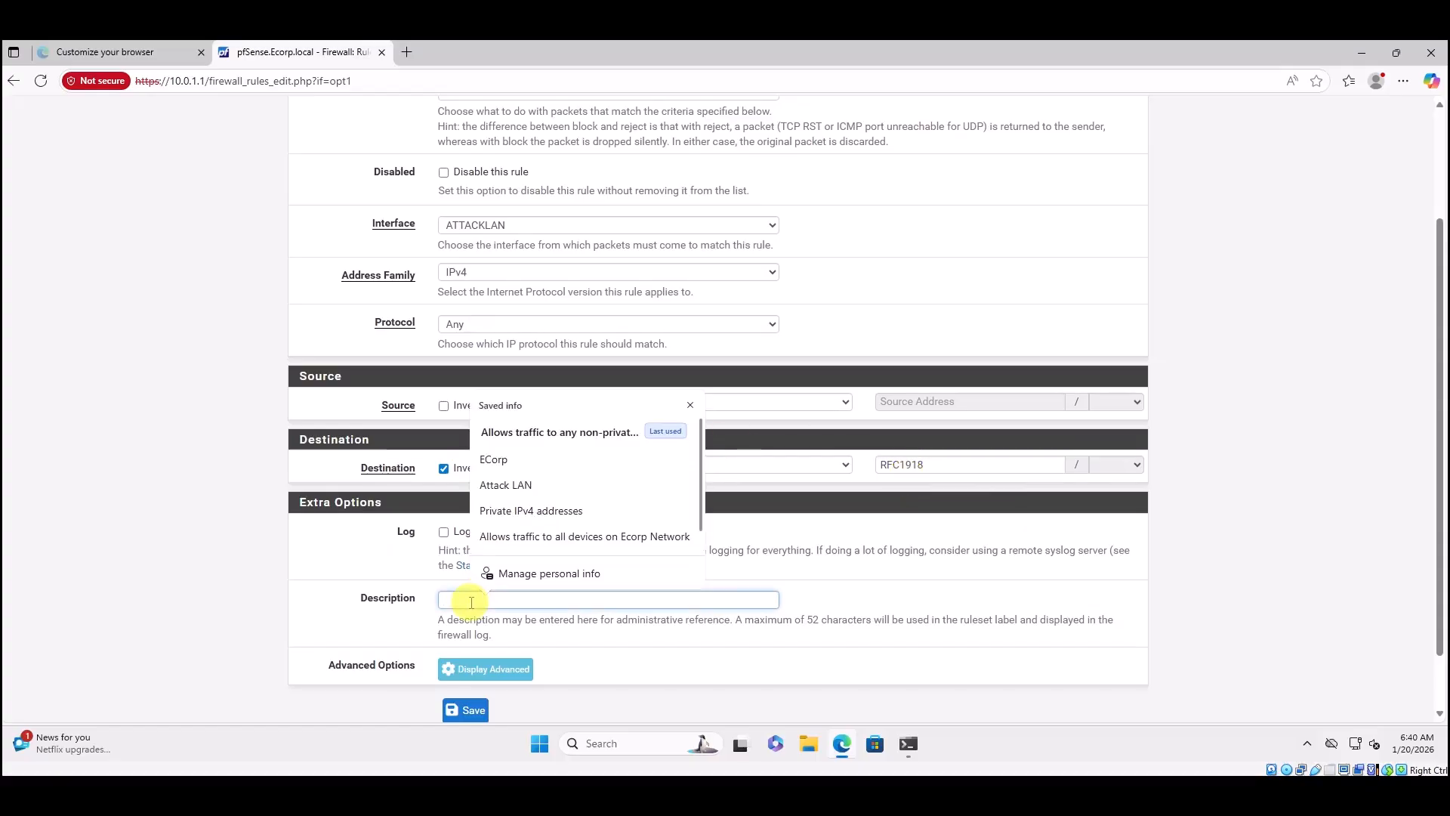
pyautogui.write('Allow')
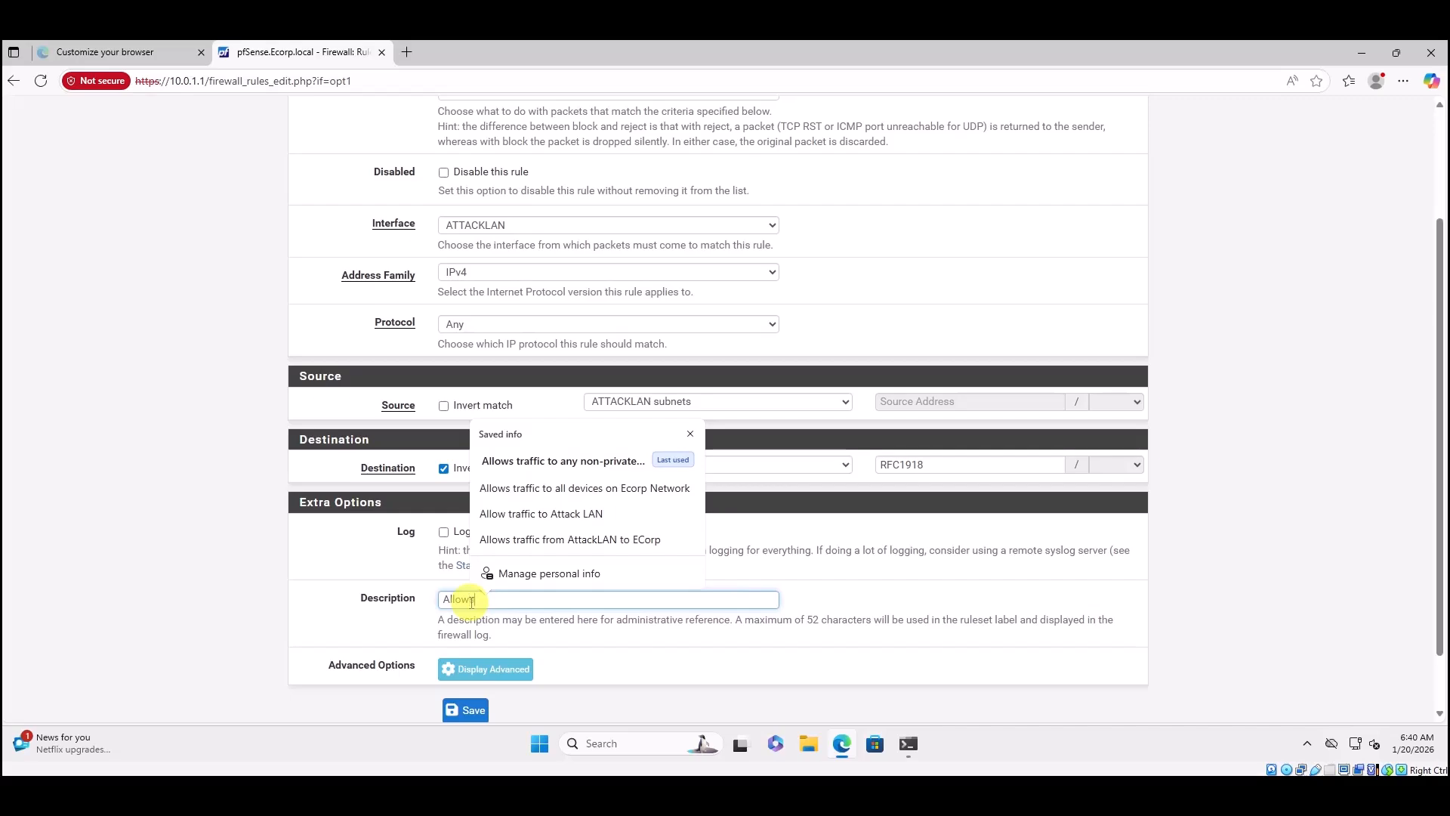
pyautogui.write('s traffic t')
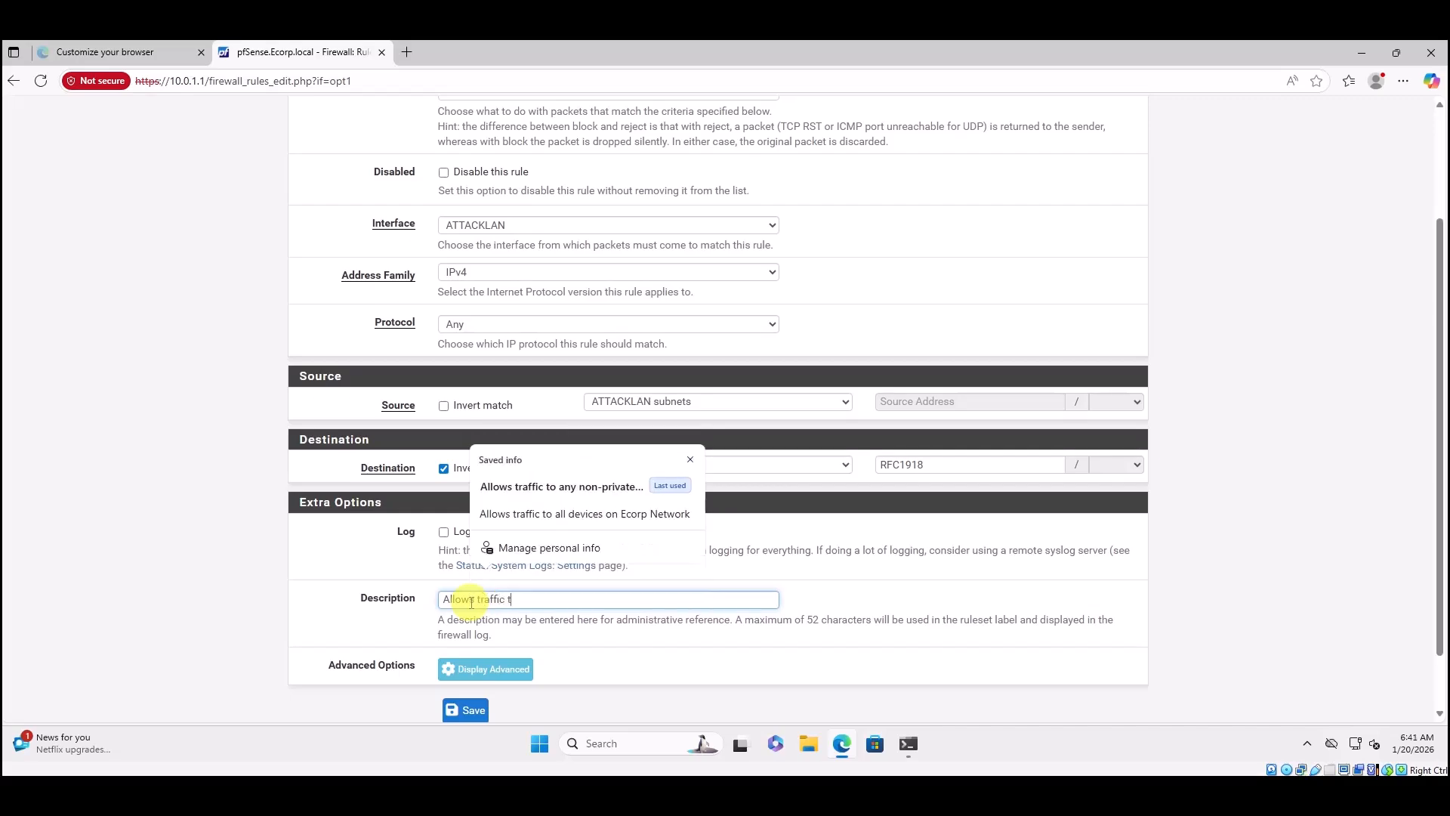
pyautogui.write('o the Inter')
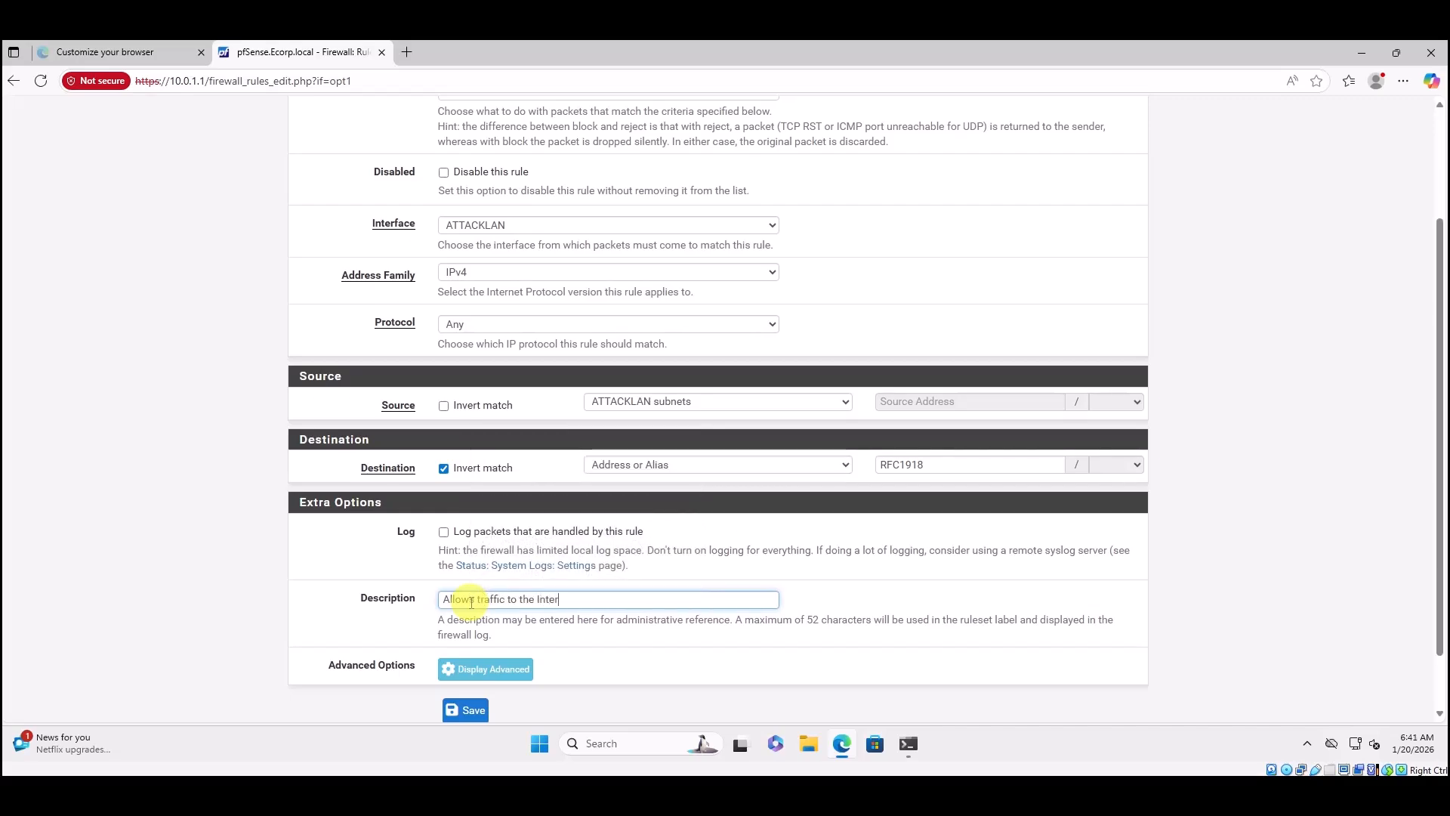
pyautogui.write('net from the Atta')
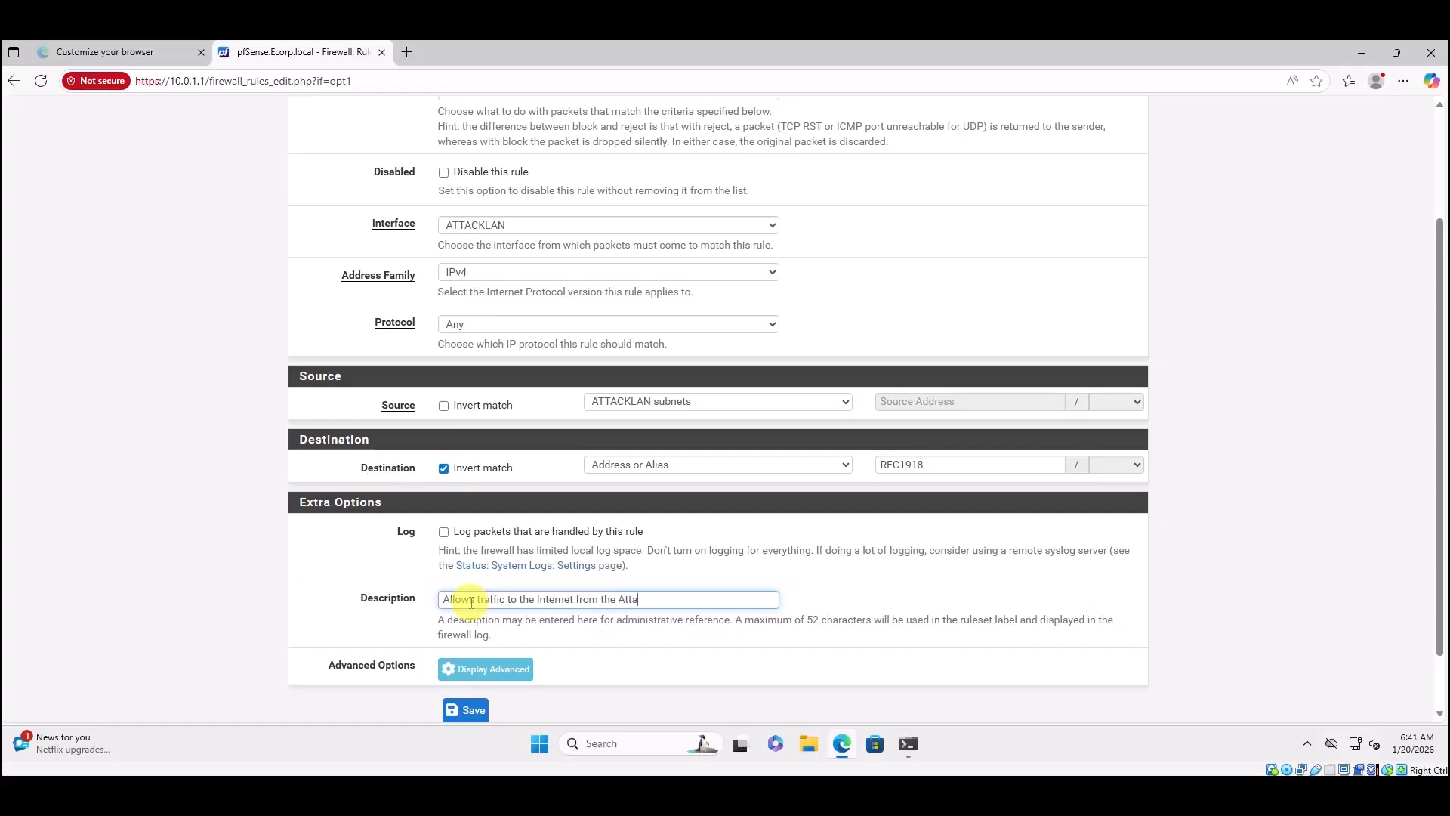
pyautogui.write('ckLAN')
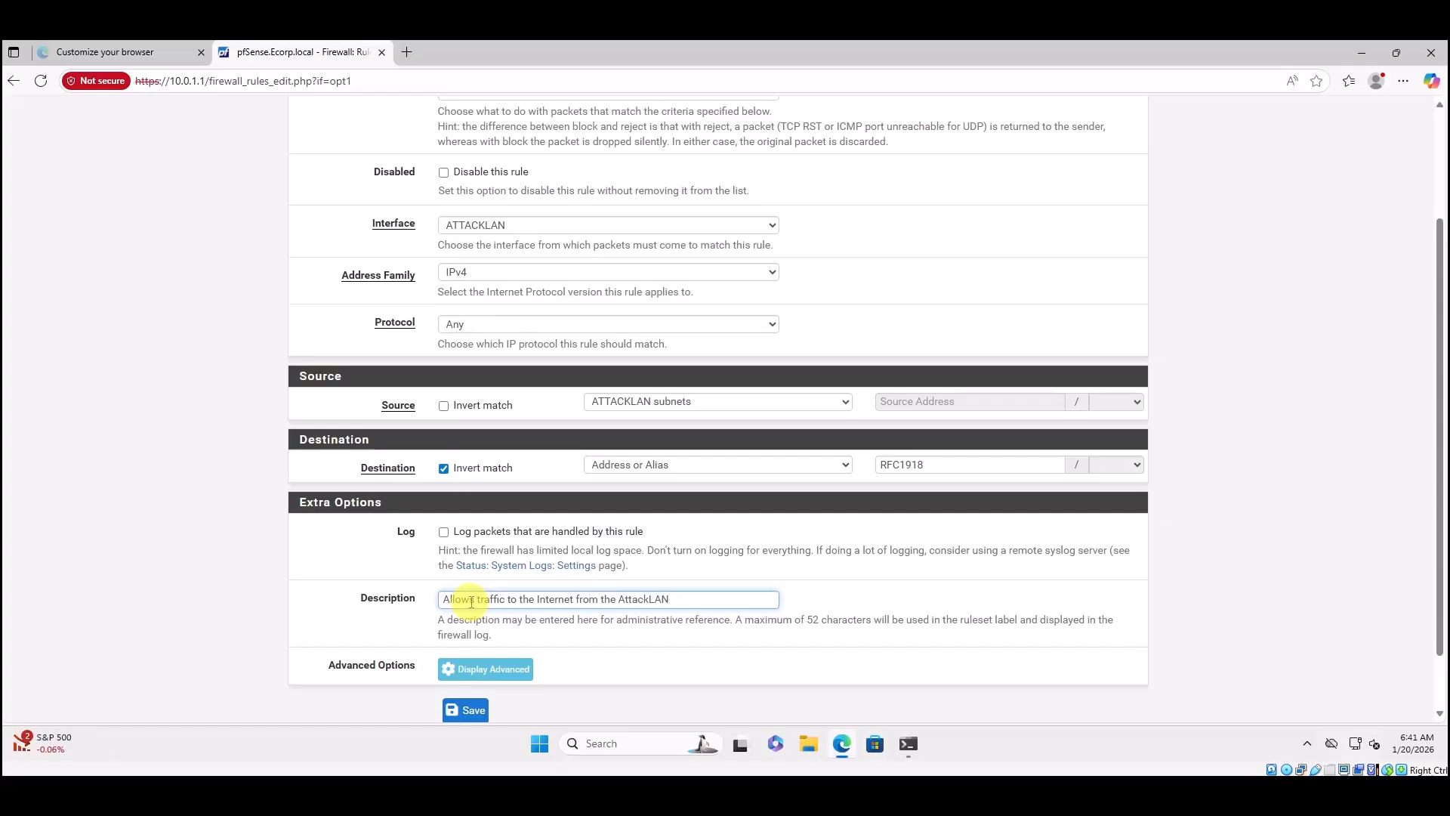
pyautogui.scroll(-2, 733, 596)
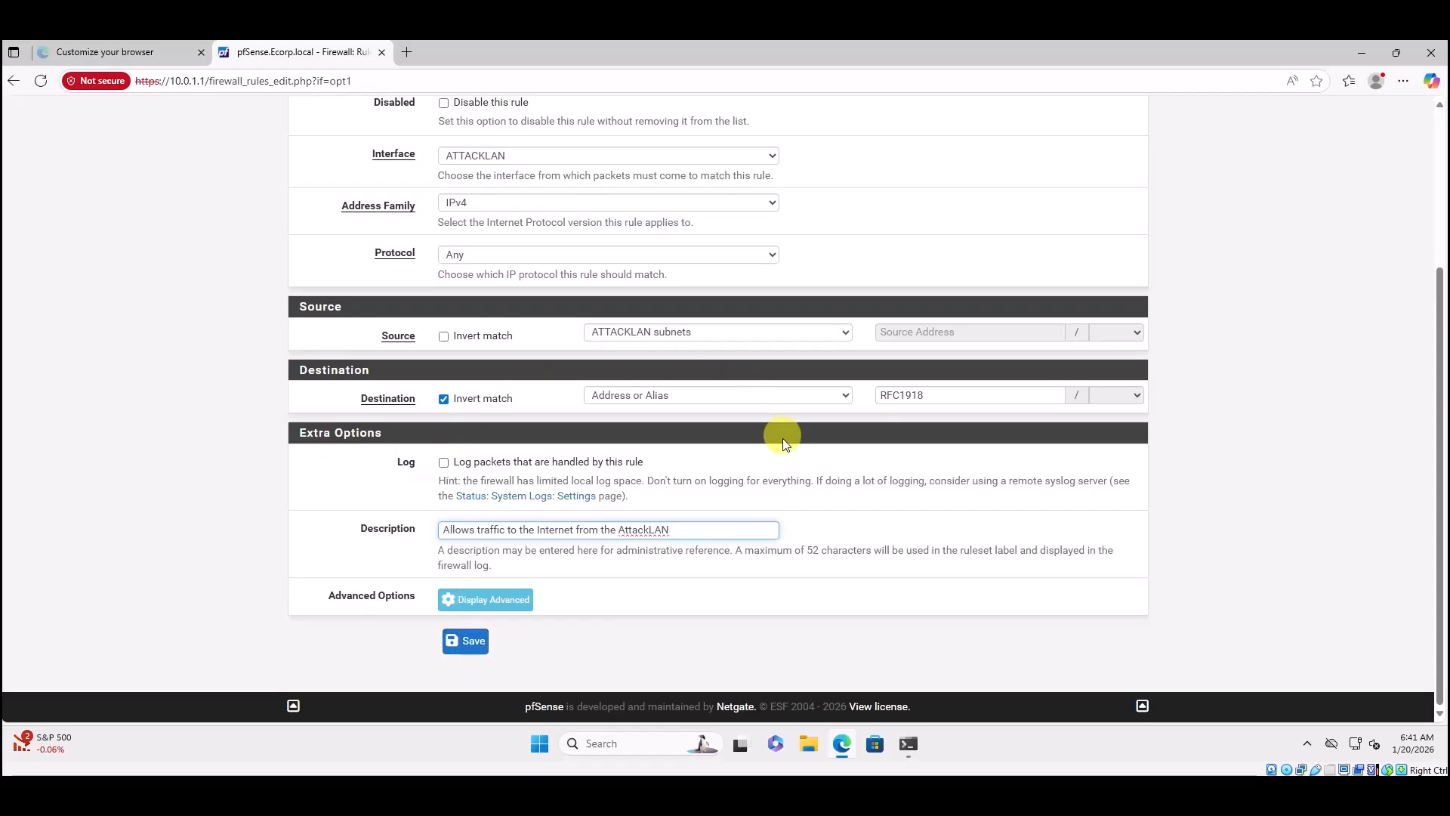
pyautogui.click(465, 641)
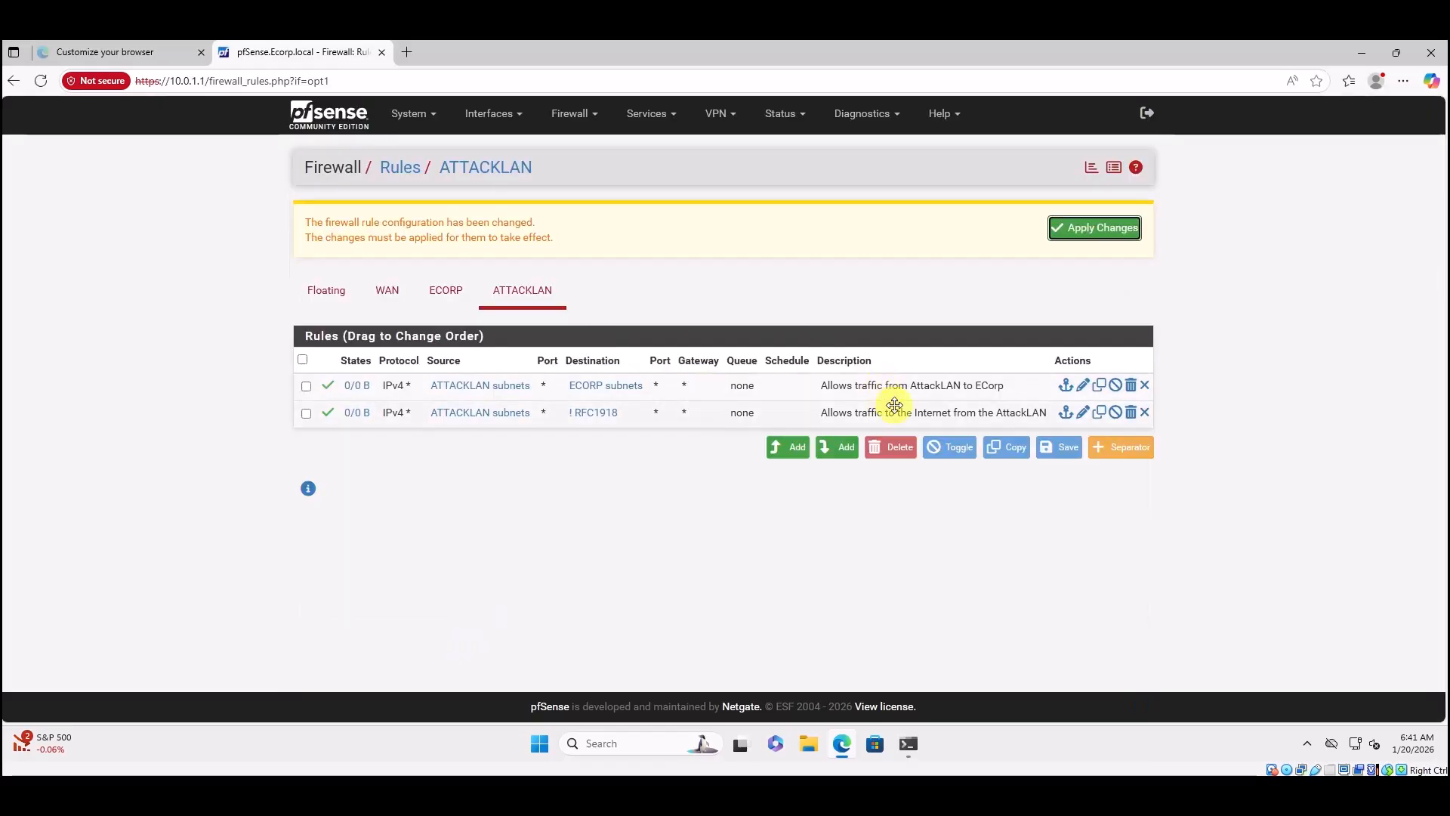
# Apply the pending changes so both ATTACKLAN pass rules become active.
pyautogui.click(1107, 230)
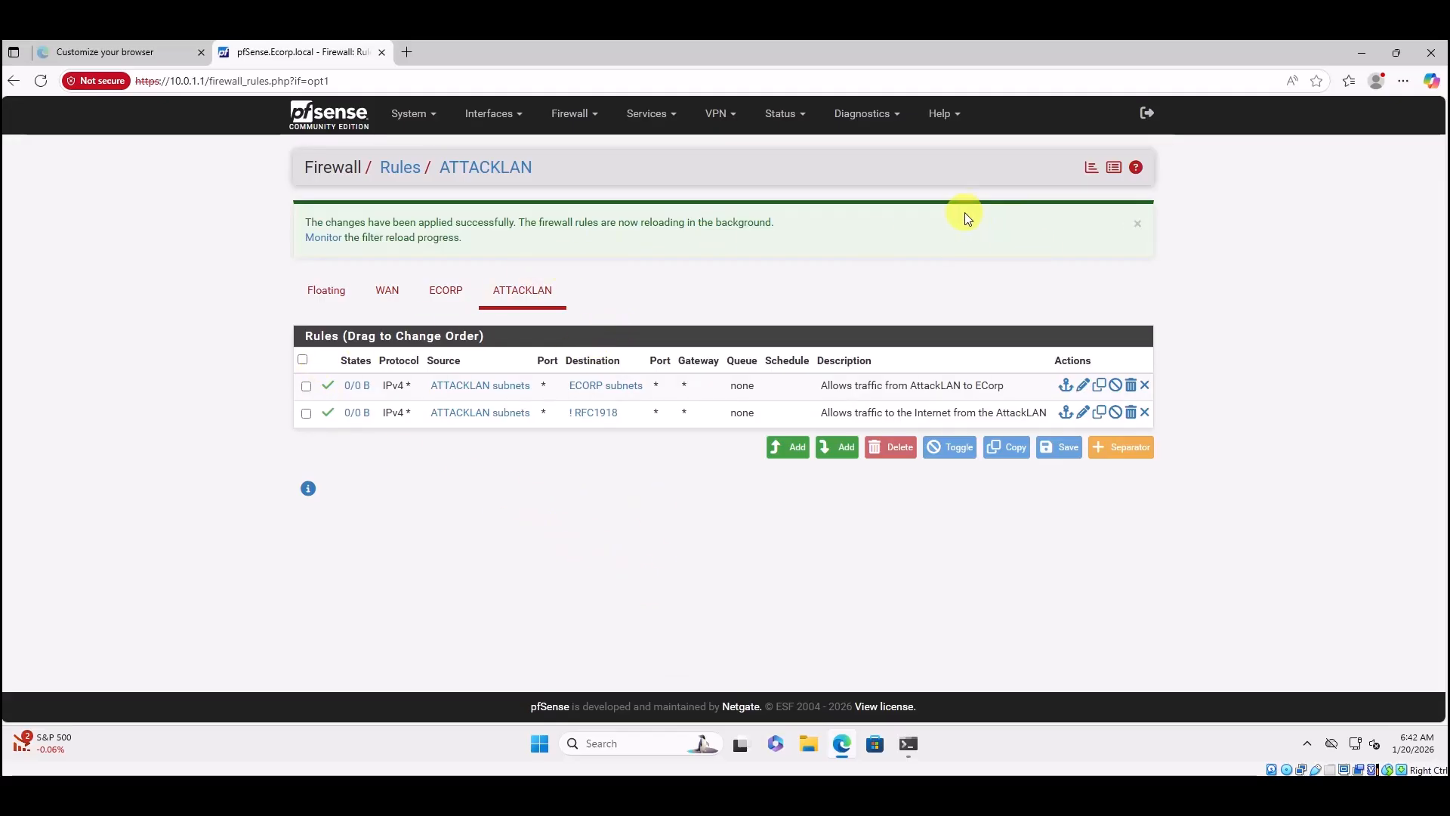
# Submit a Normal Reboot of the firewall from Diagnostics > Reboot.
pyautogui.click(881, 115)
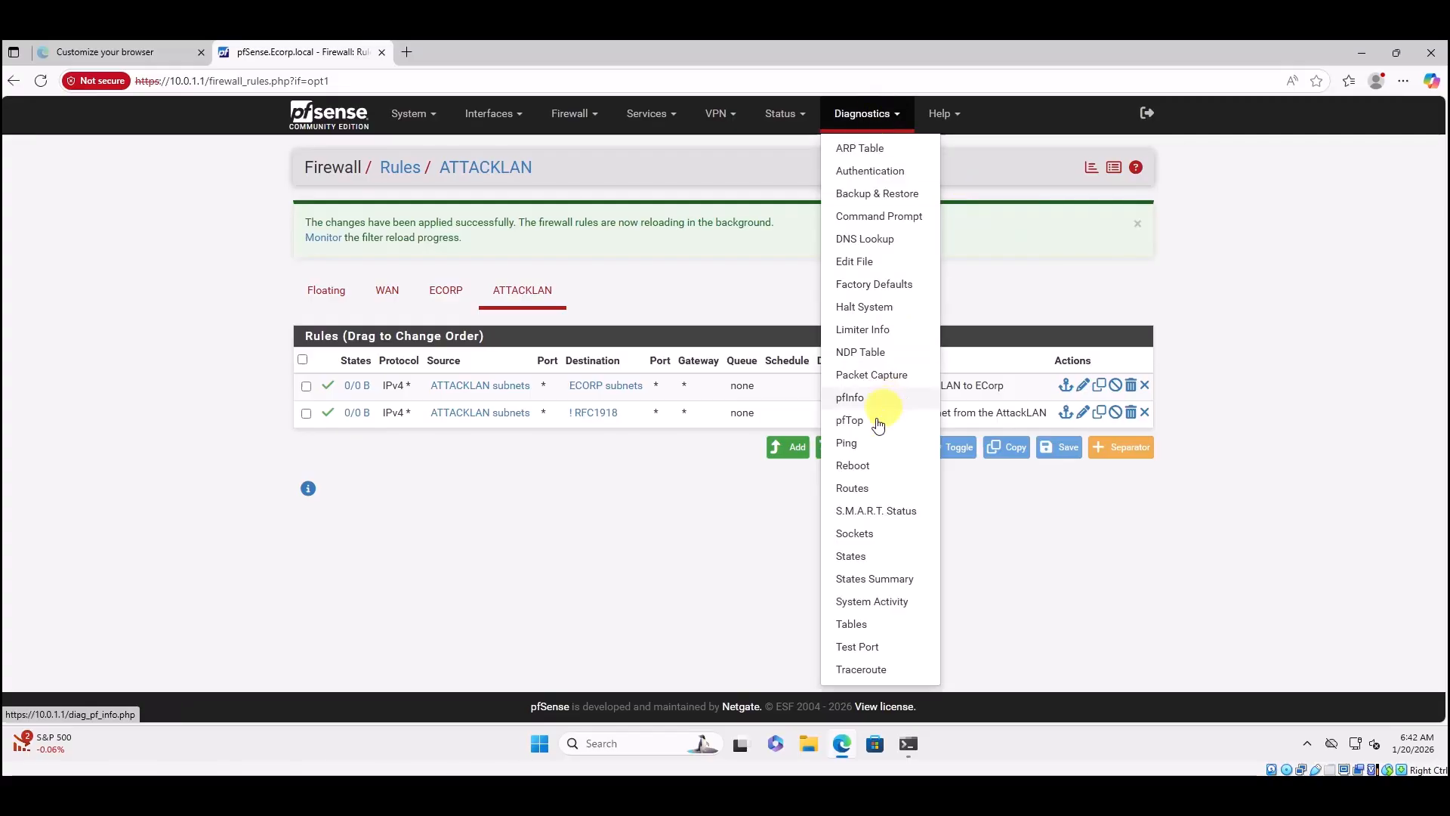
pyautogui.click(854, 465)
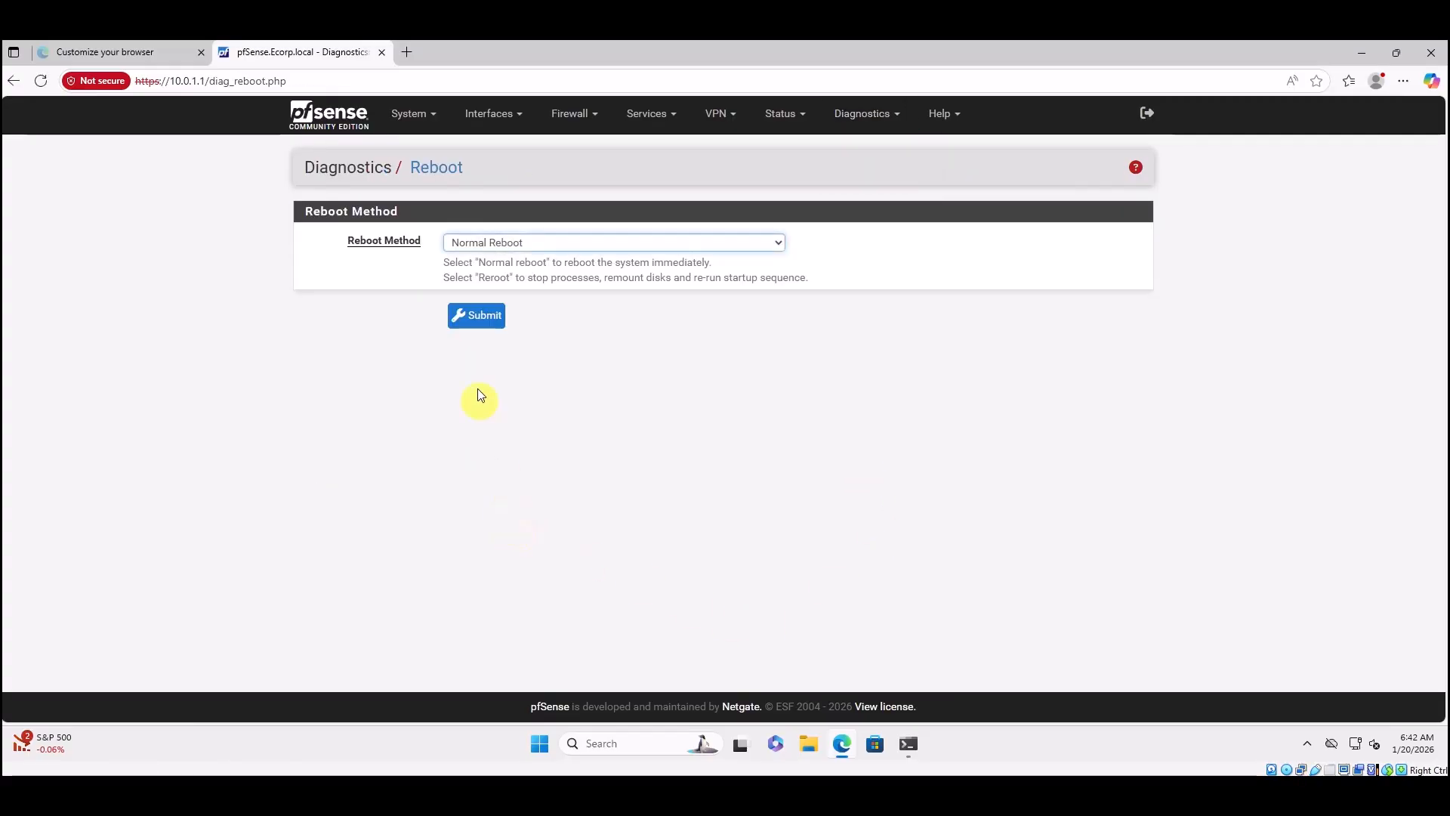
pyautogui.click(478, 316)
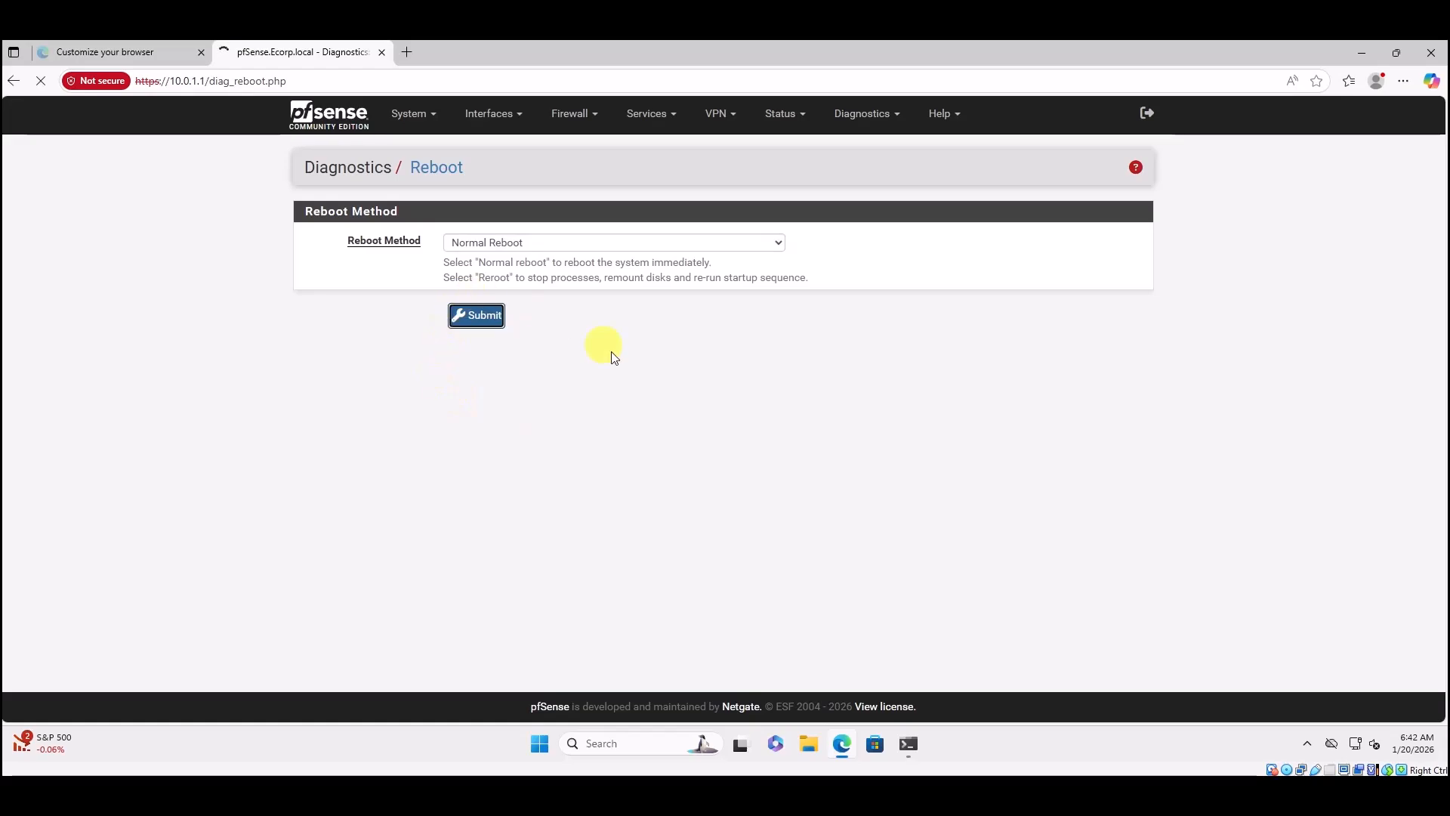